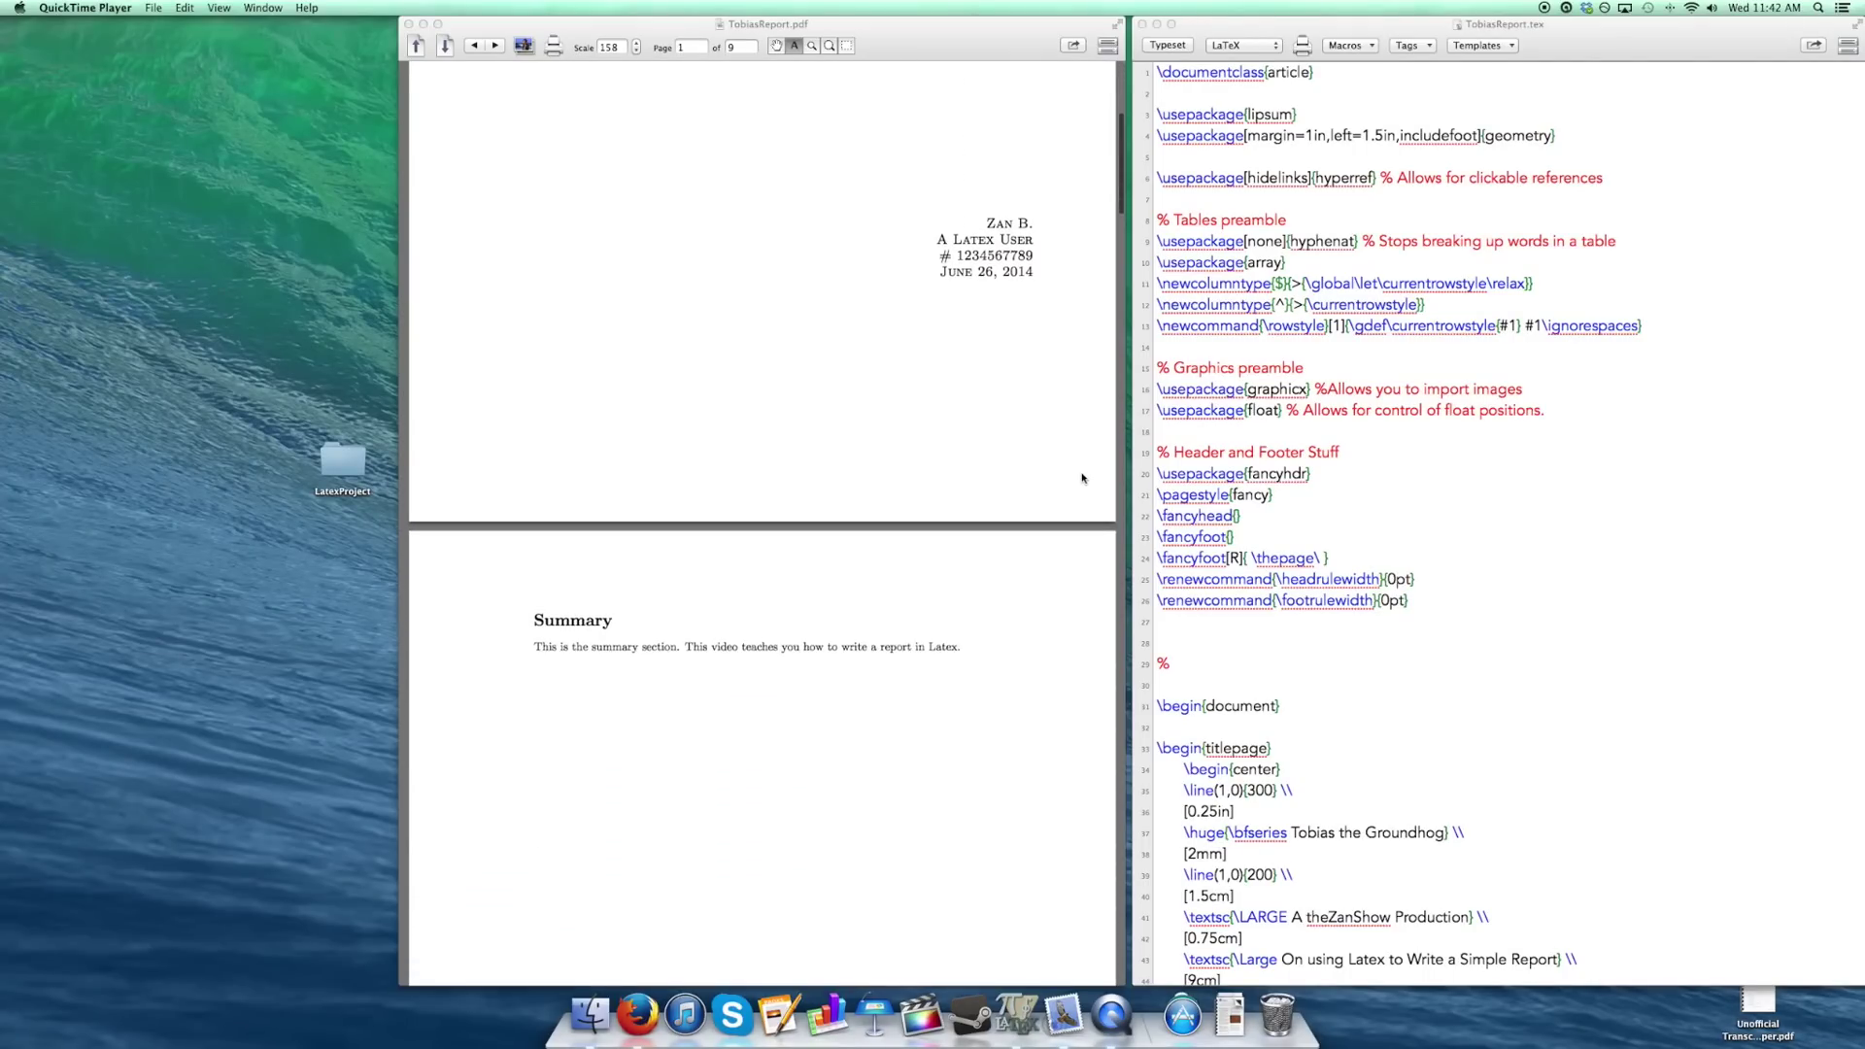
Scroll the report PDF down to its Contents page and open the Applications stack in the Dock.
scroll(1075, 466, "down", 10)
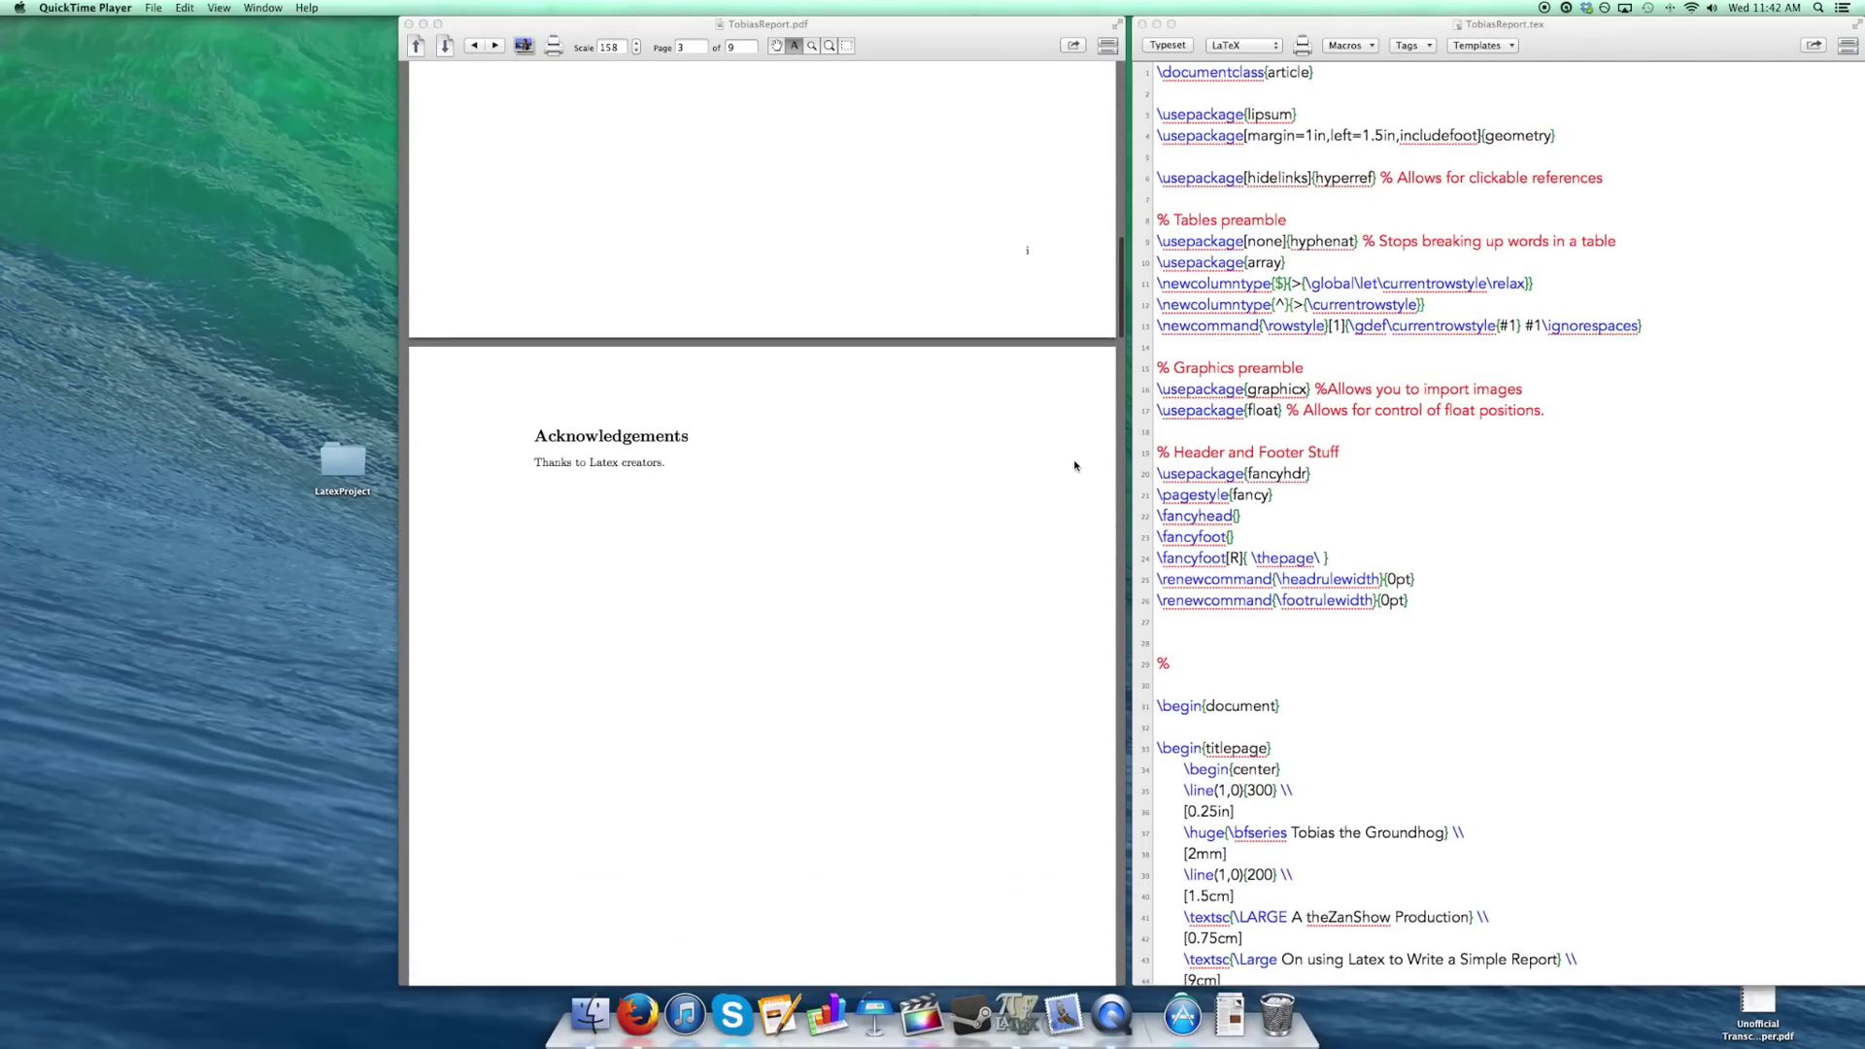
scroll(1074, 465, "down", 8)
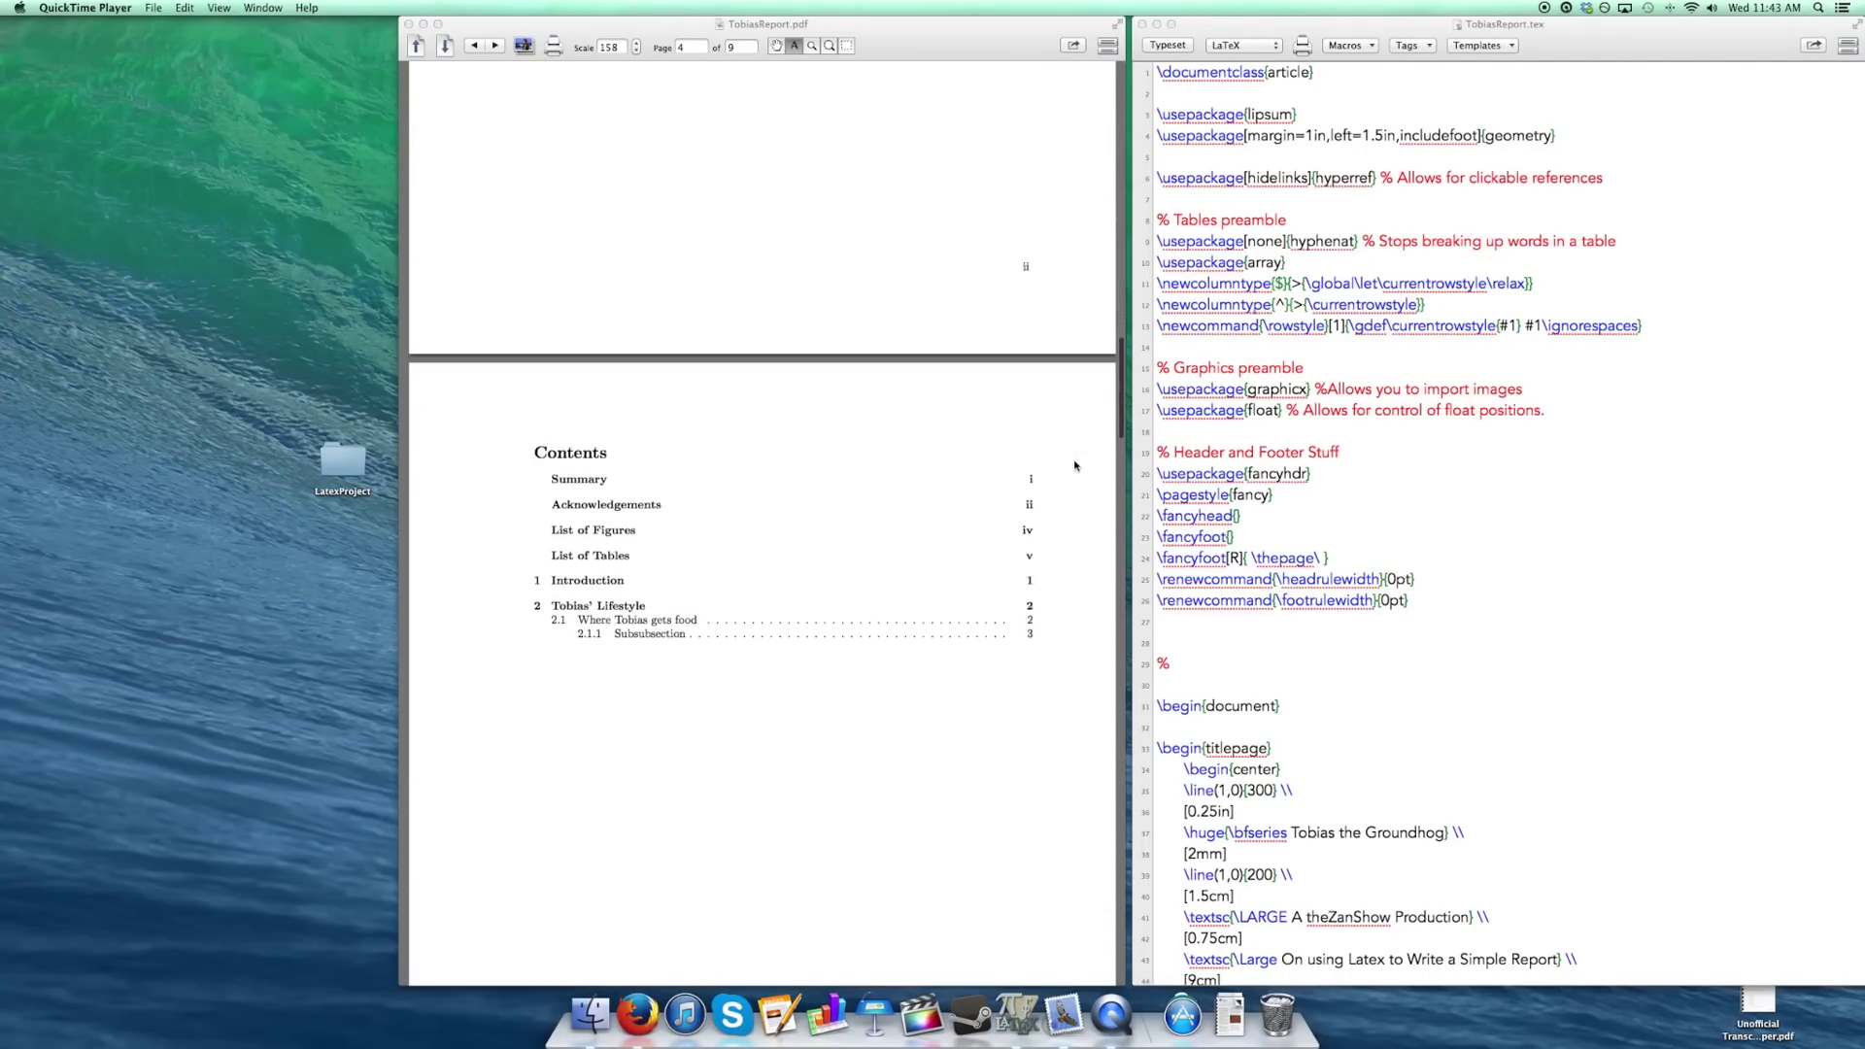
left_click(1182, 1015)
Launch BibDesk from the TeX folder and add a new publication to the empty library.
left_click(847, 926)
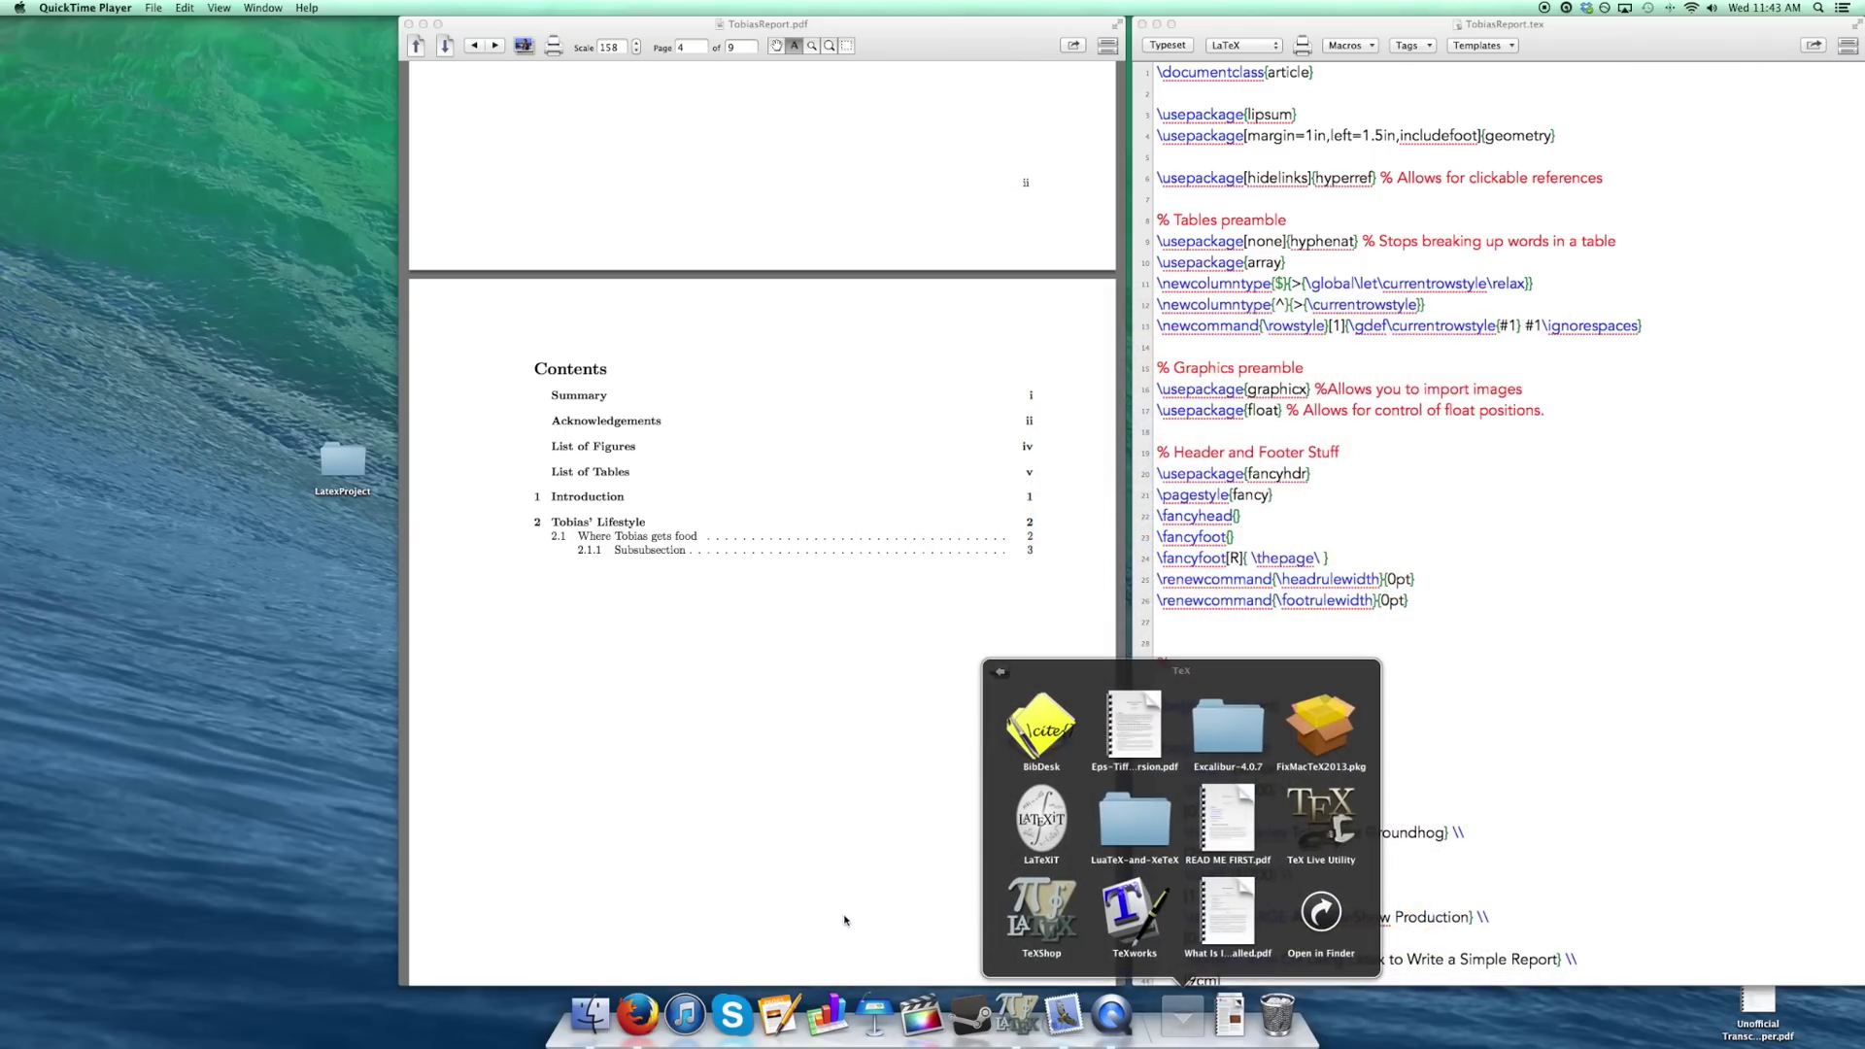
left_click(1043, 733)
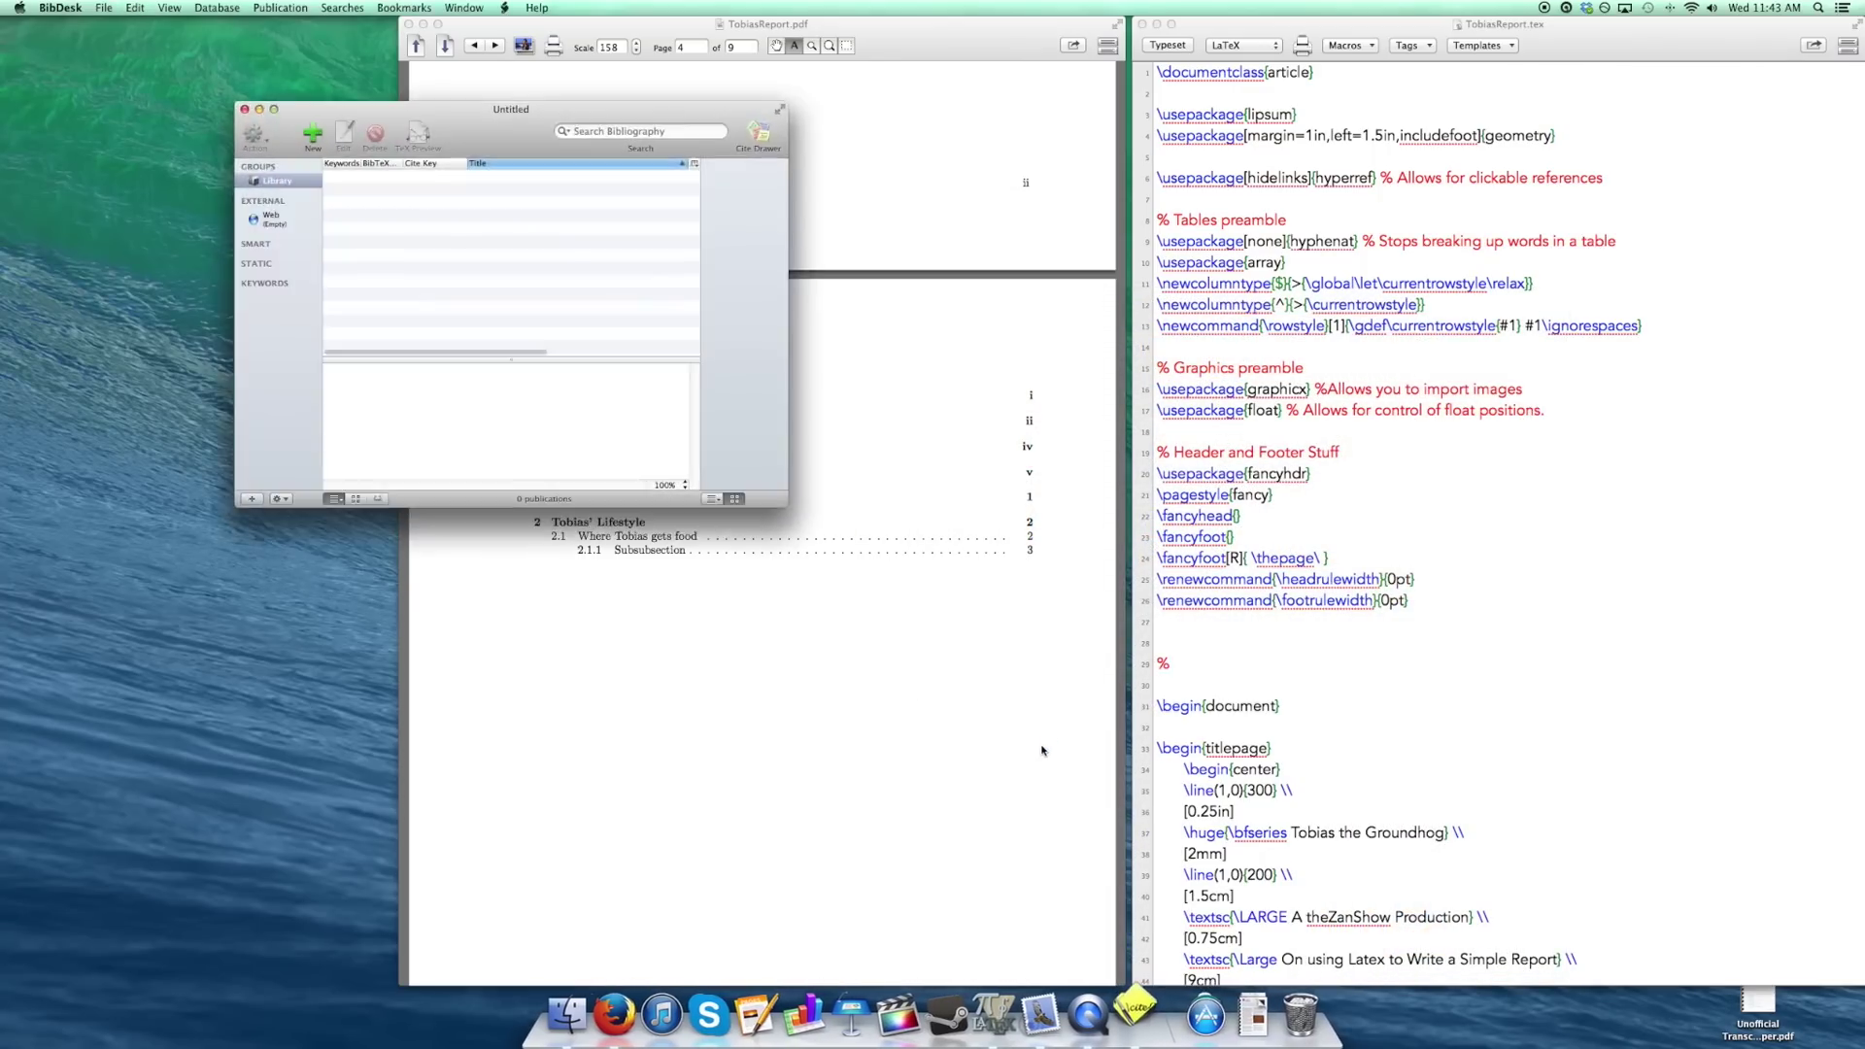
left_click_drag(472, 143, 698, 120)
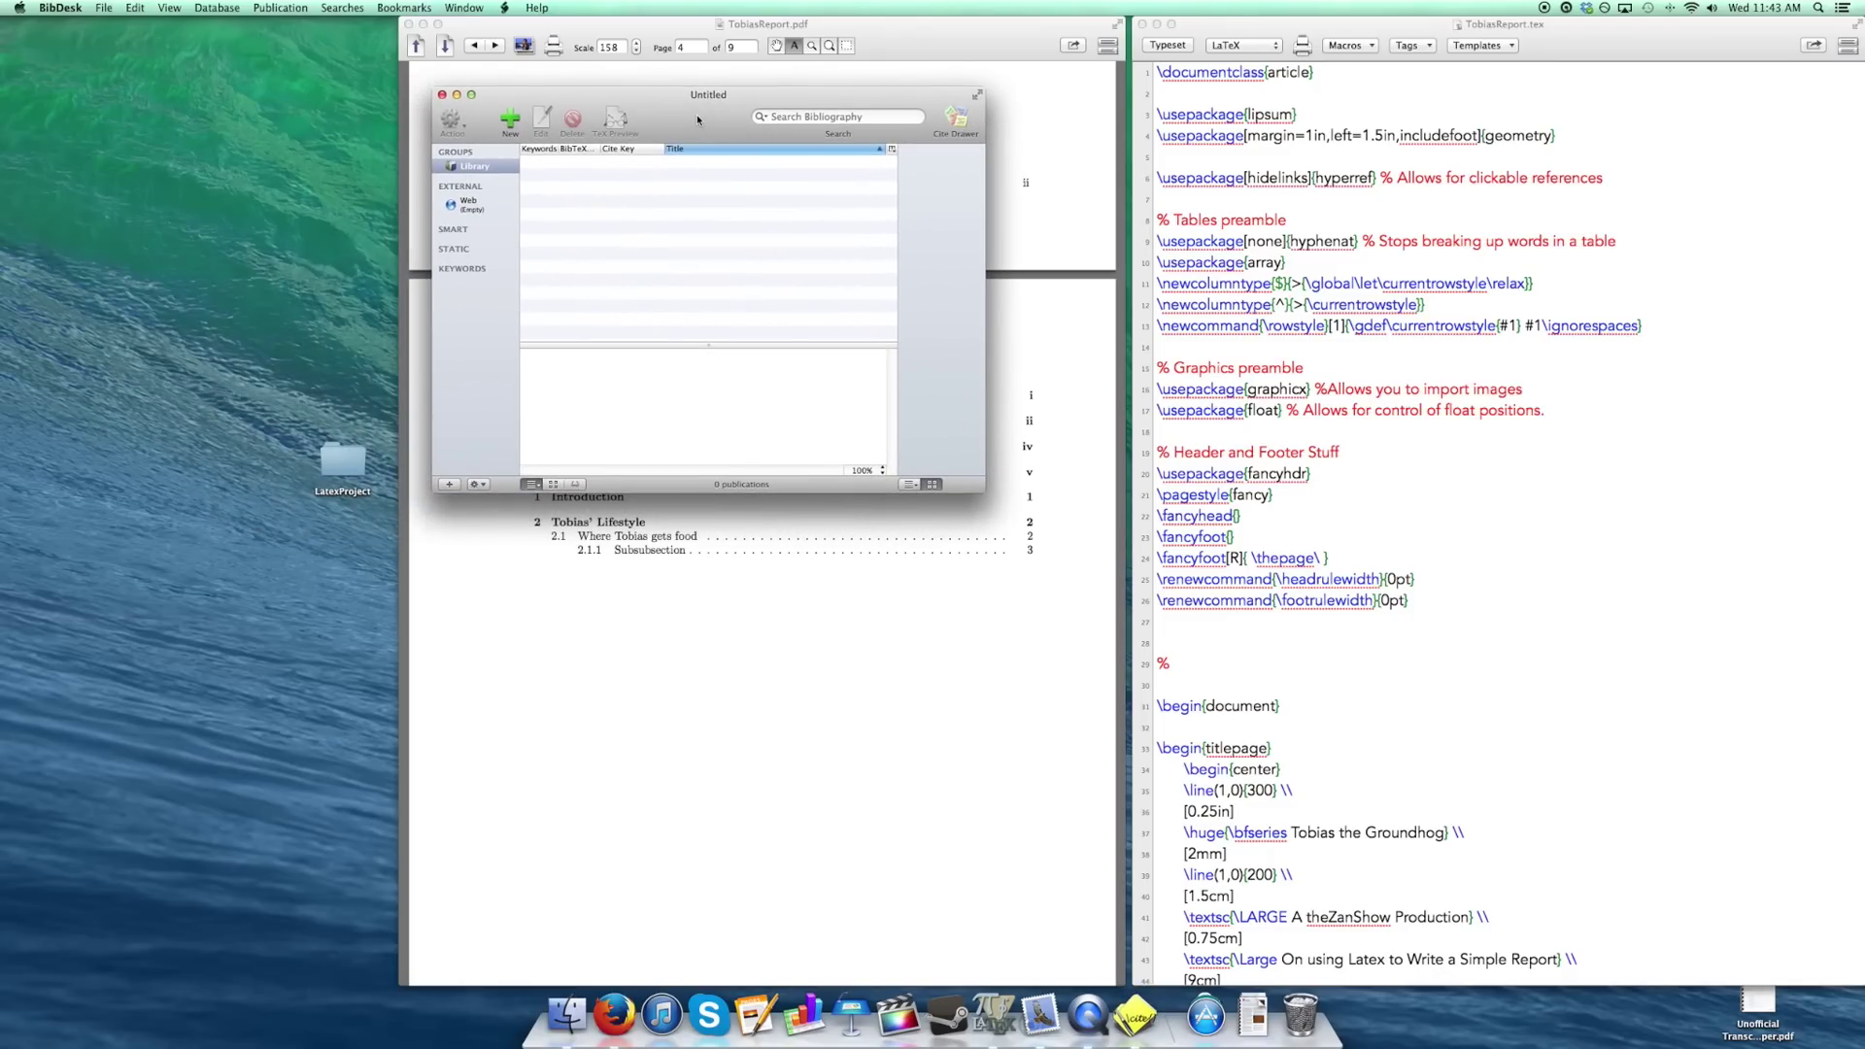
left_click(511, 121)
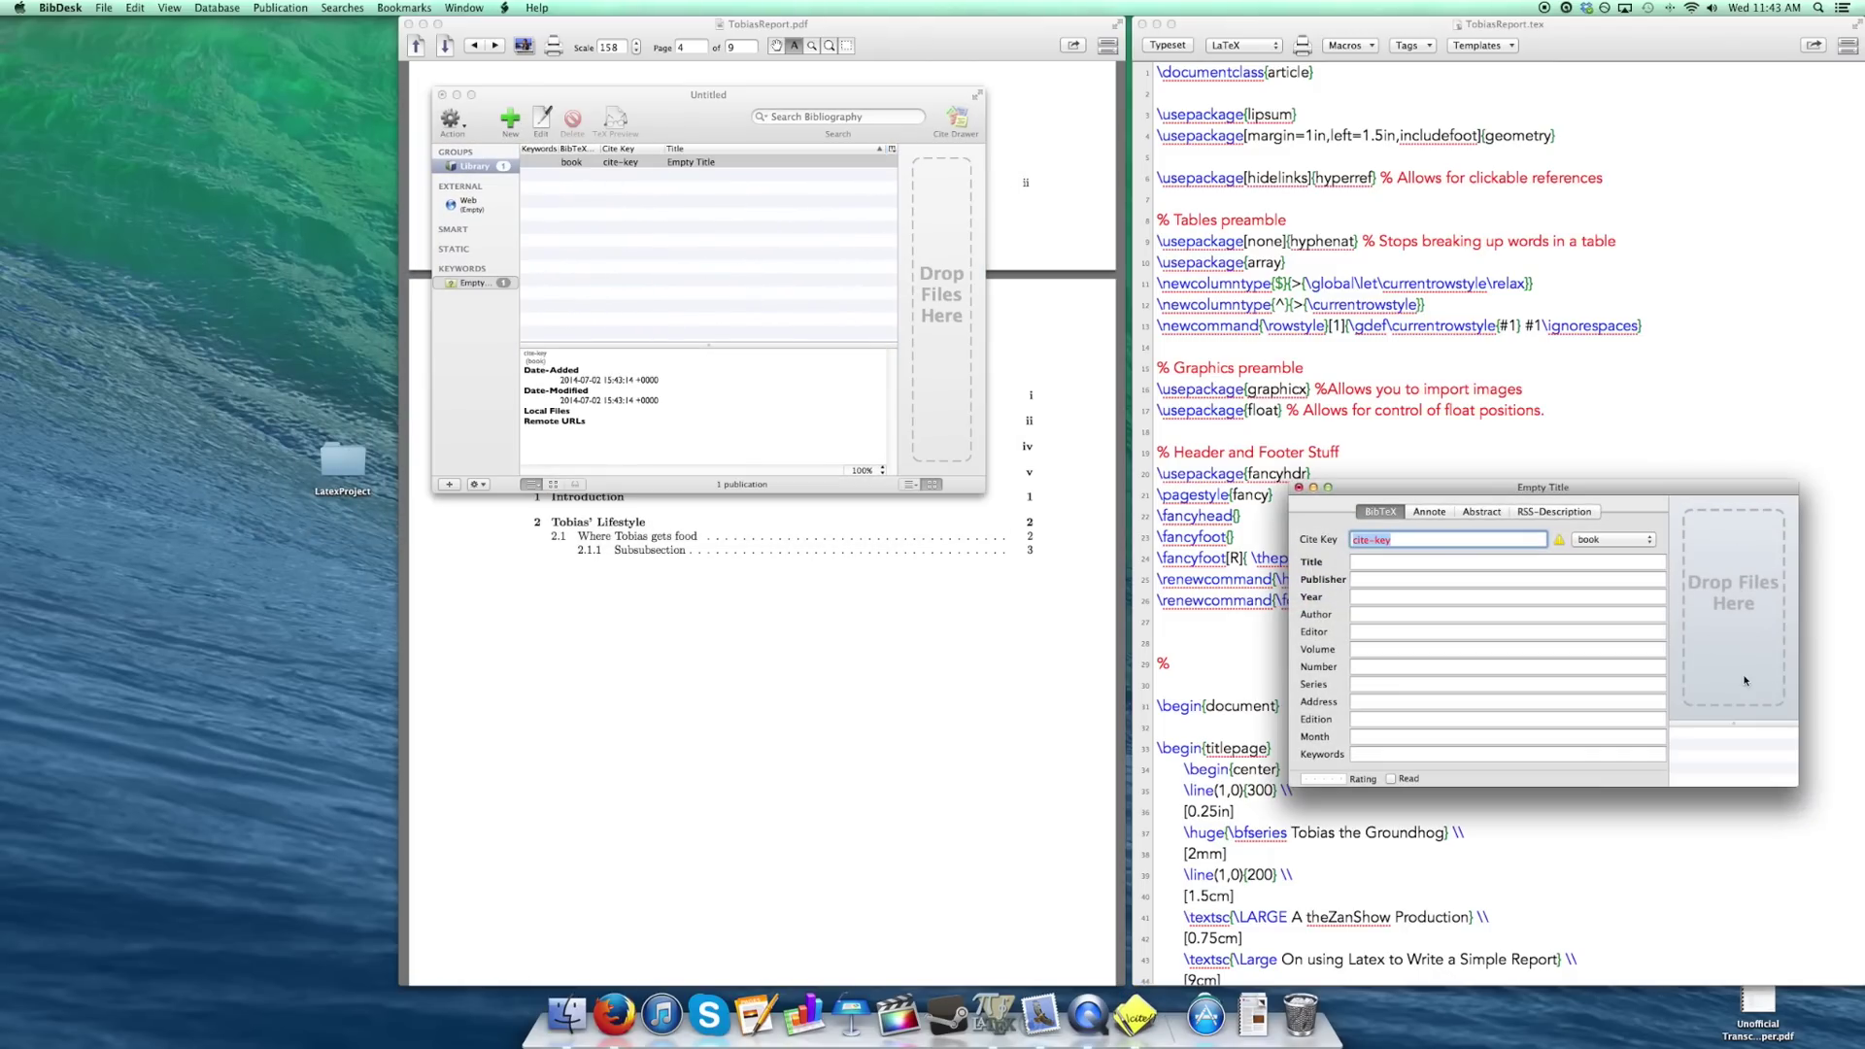
Fill the ref:zan book entry: The chronicles of Tobias, Zan Publishging Inc., 2013, author, July.
type("ref:zan")
left_click(1471, 564)
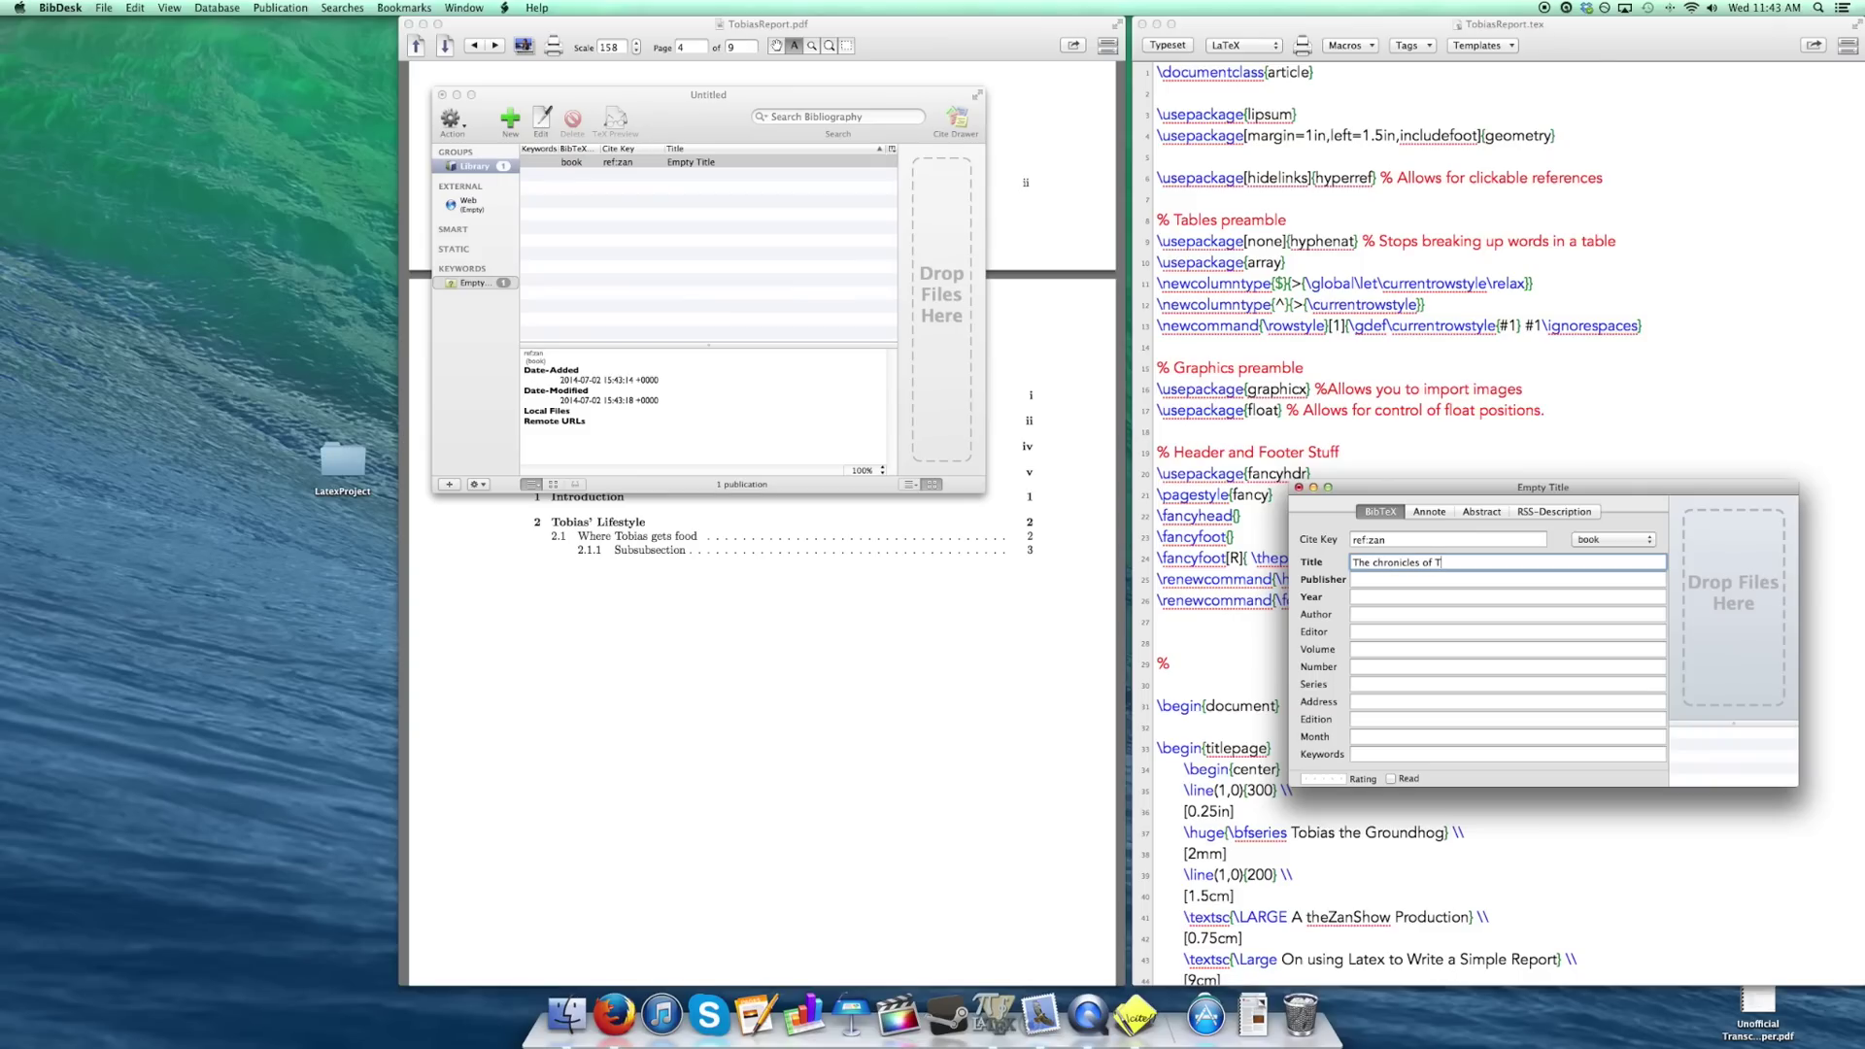
key("Tab")
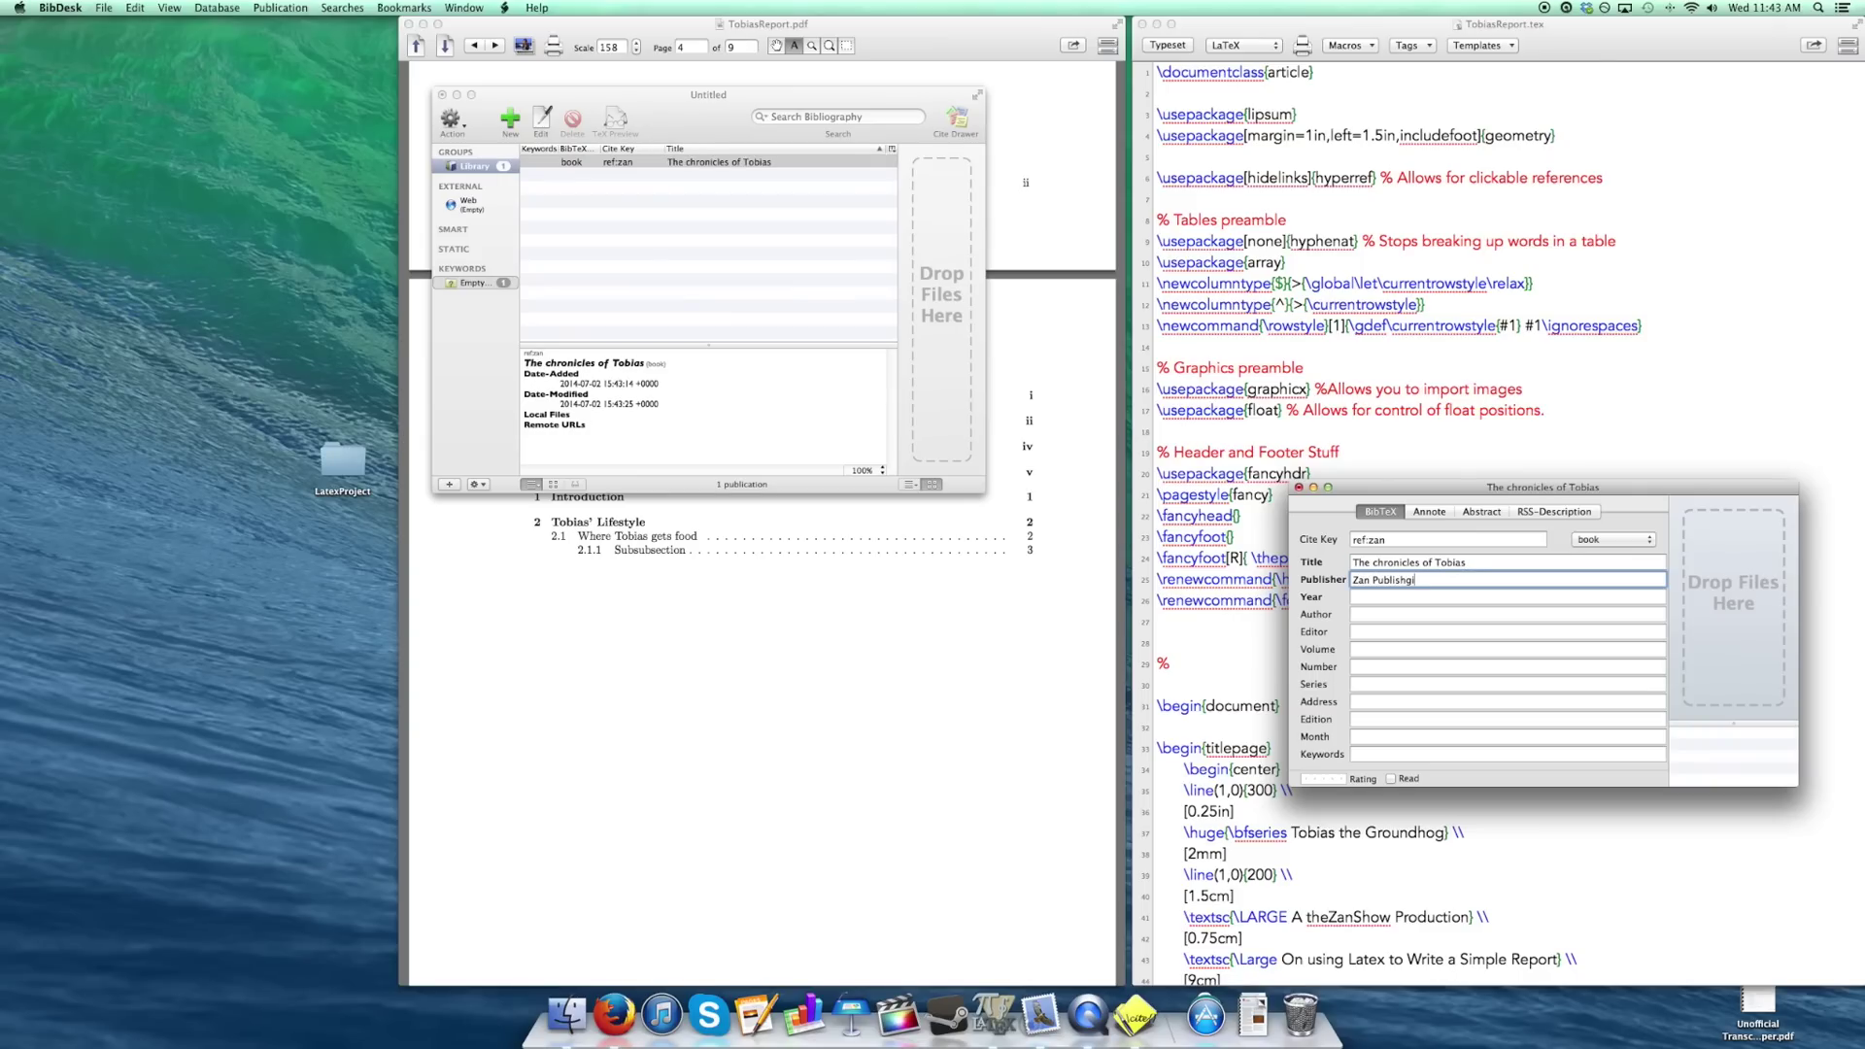
type("Zan Publishging Inc.")
key("Tab")
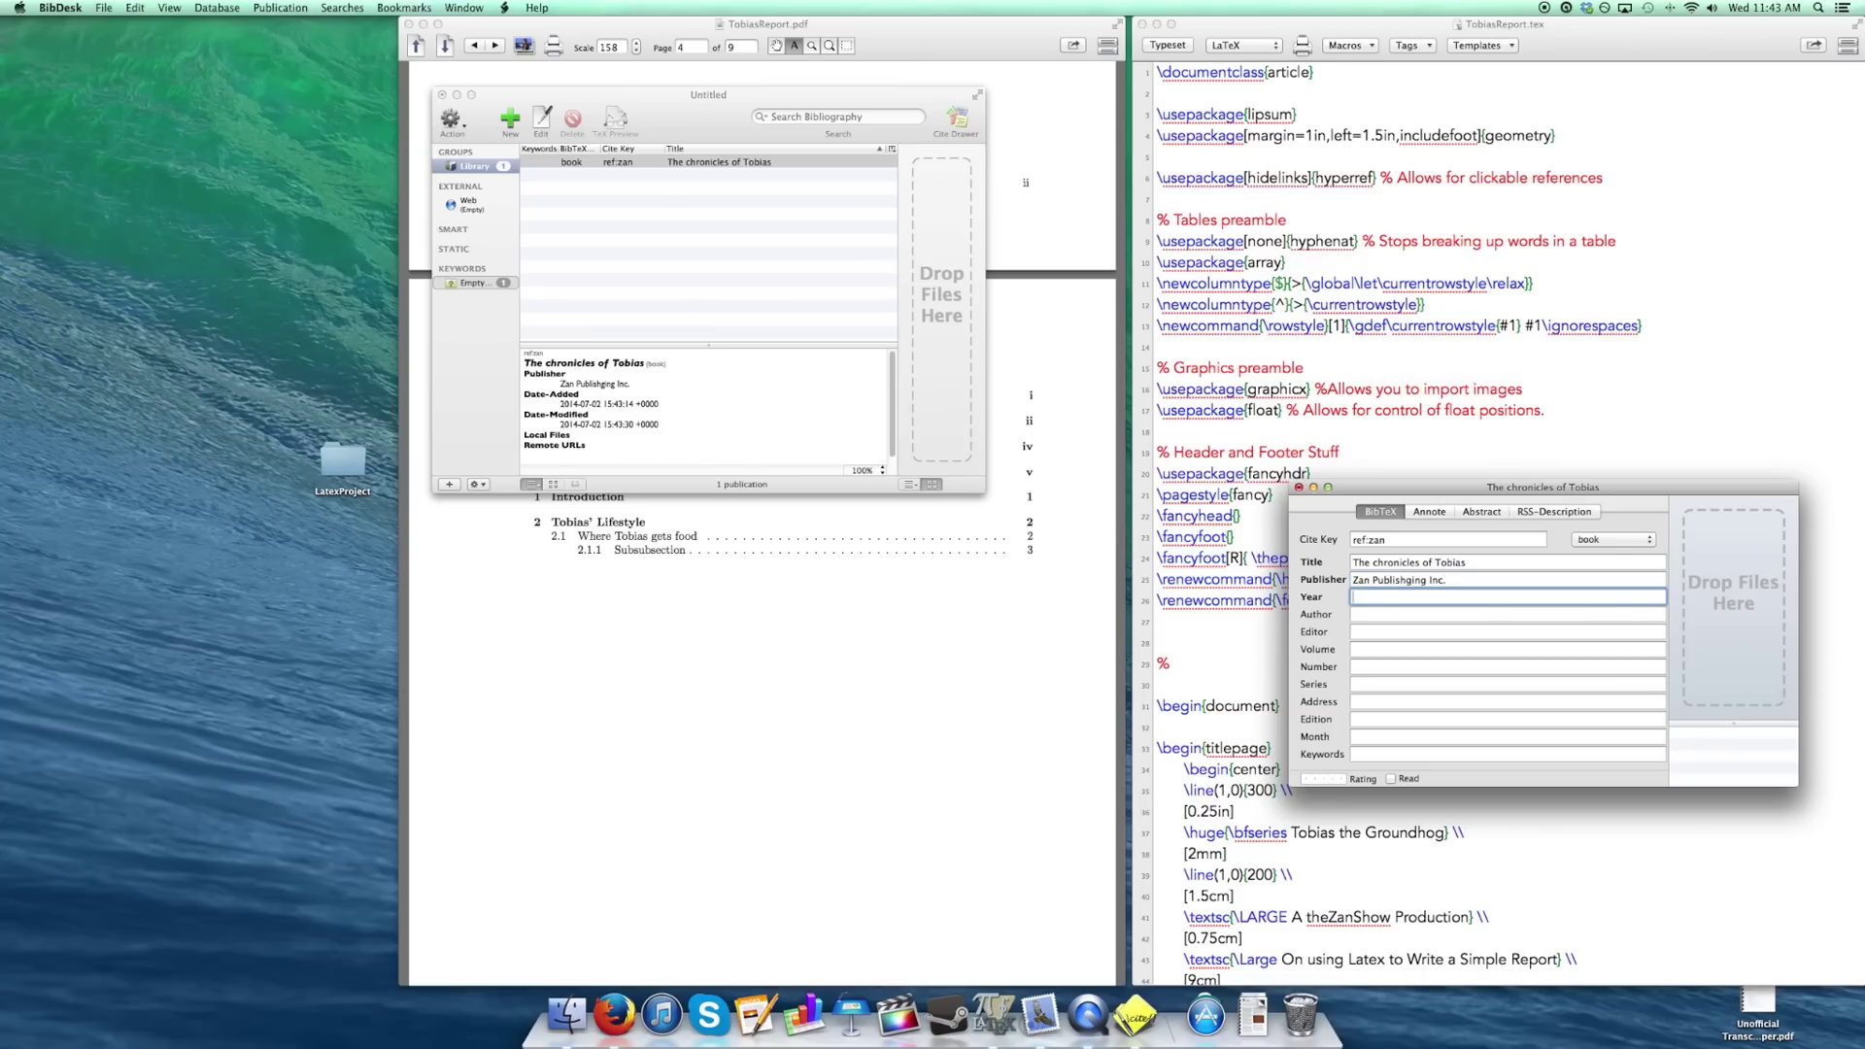
type("2013")
key("Tab")
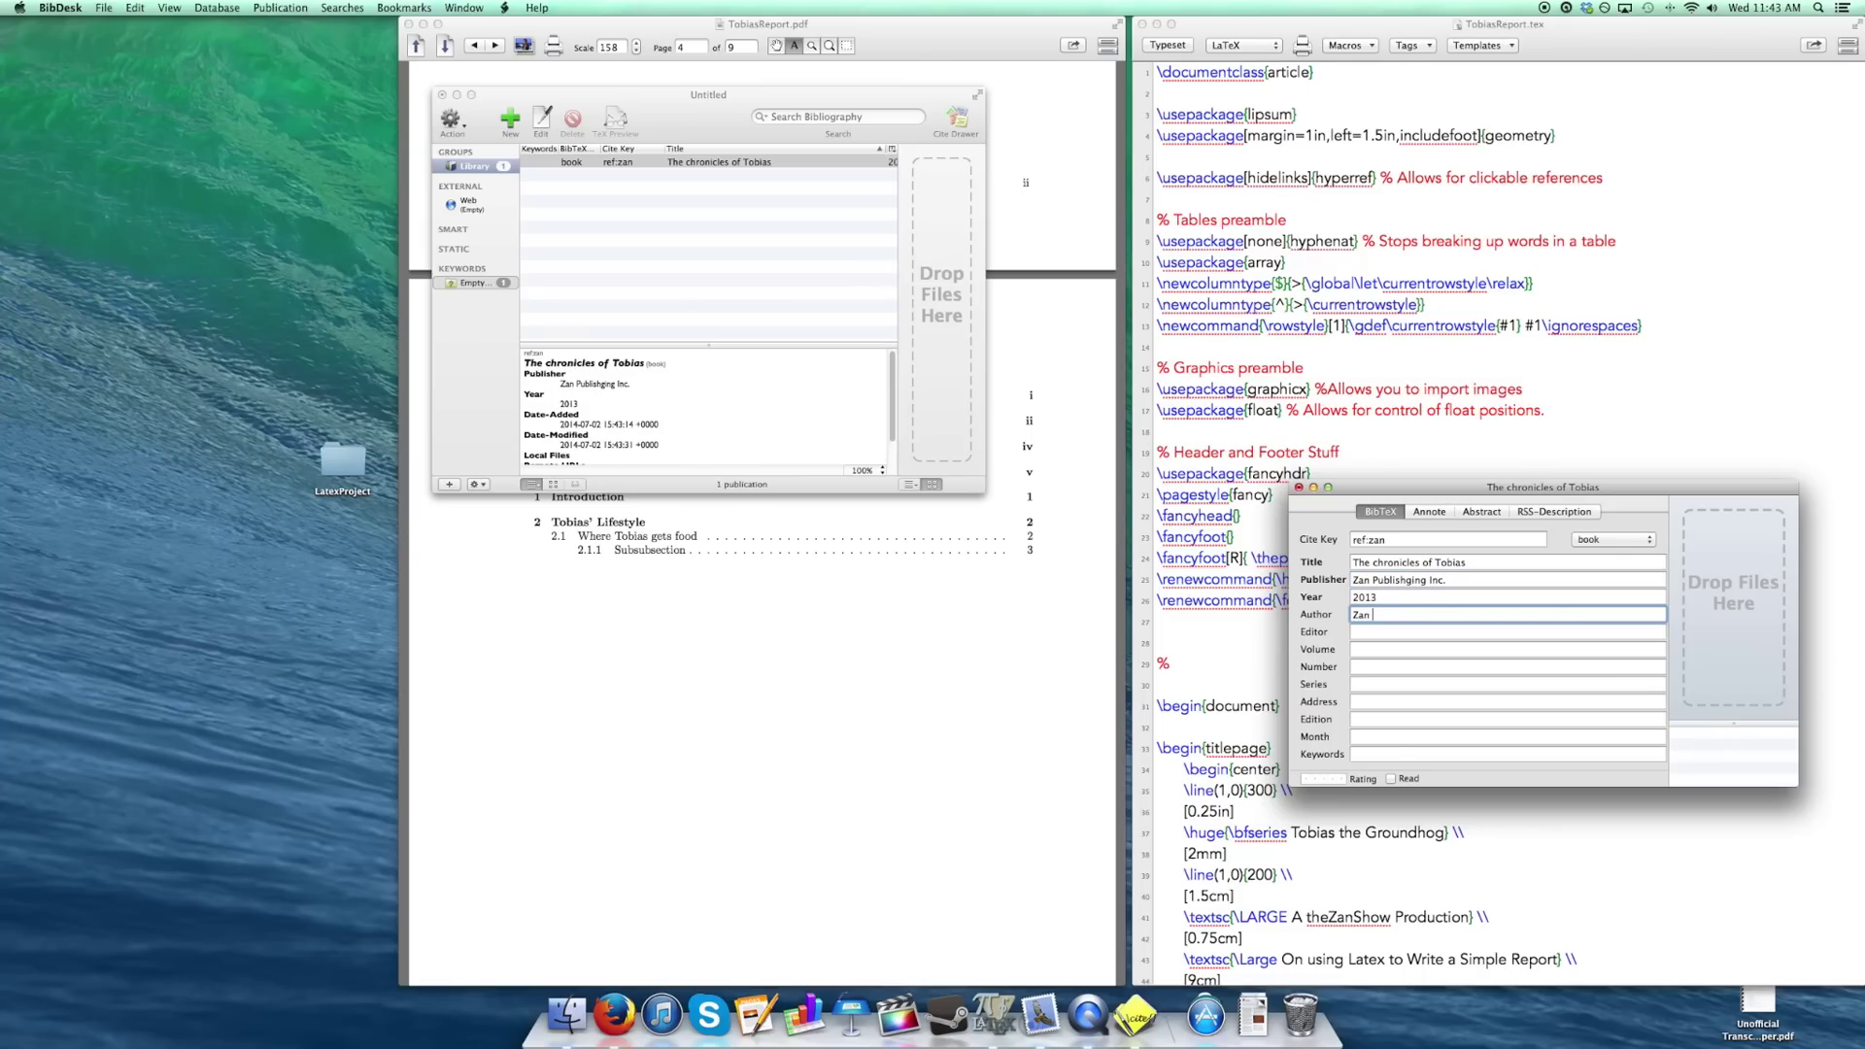
type("Zan BH")
key("Tab")
key("Tab")
key("Tab")
key("Tab")
key("Tab")
key("Tab")
key("Tab")
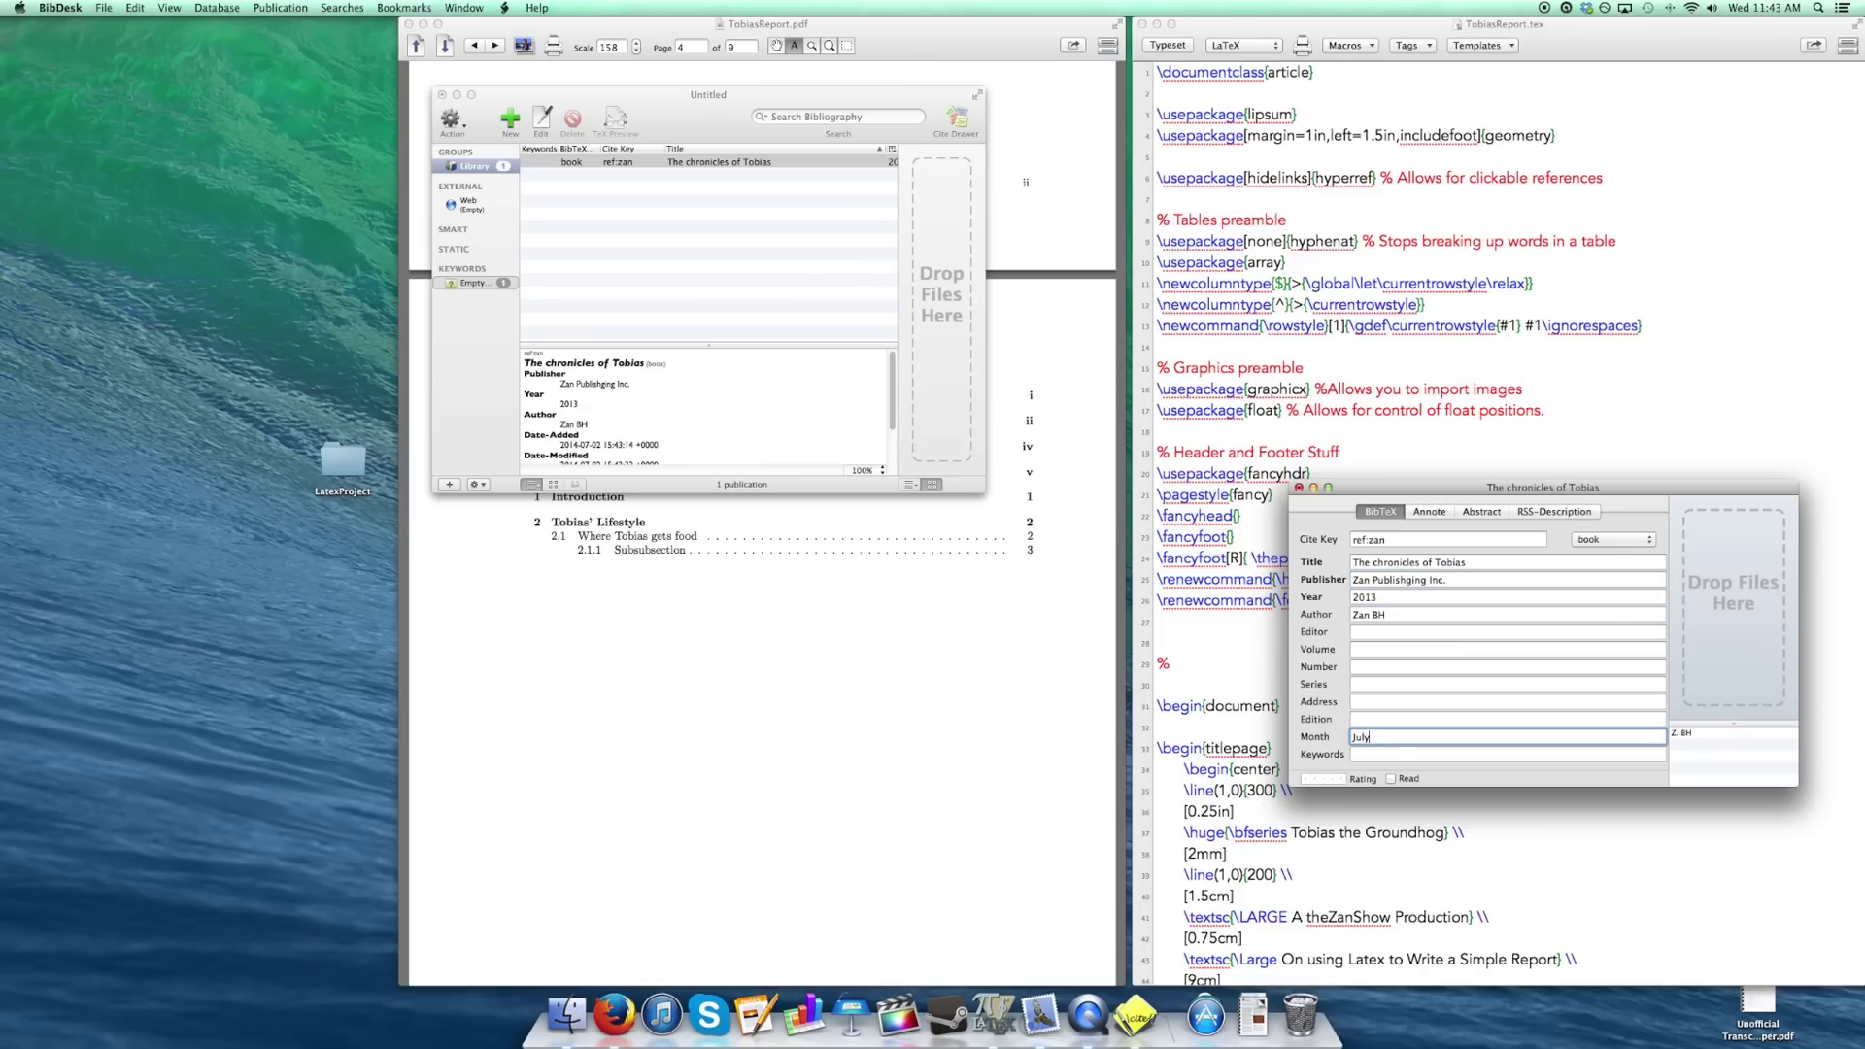
left_click(1417, 647)
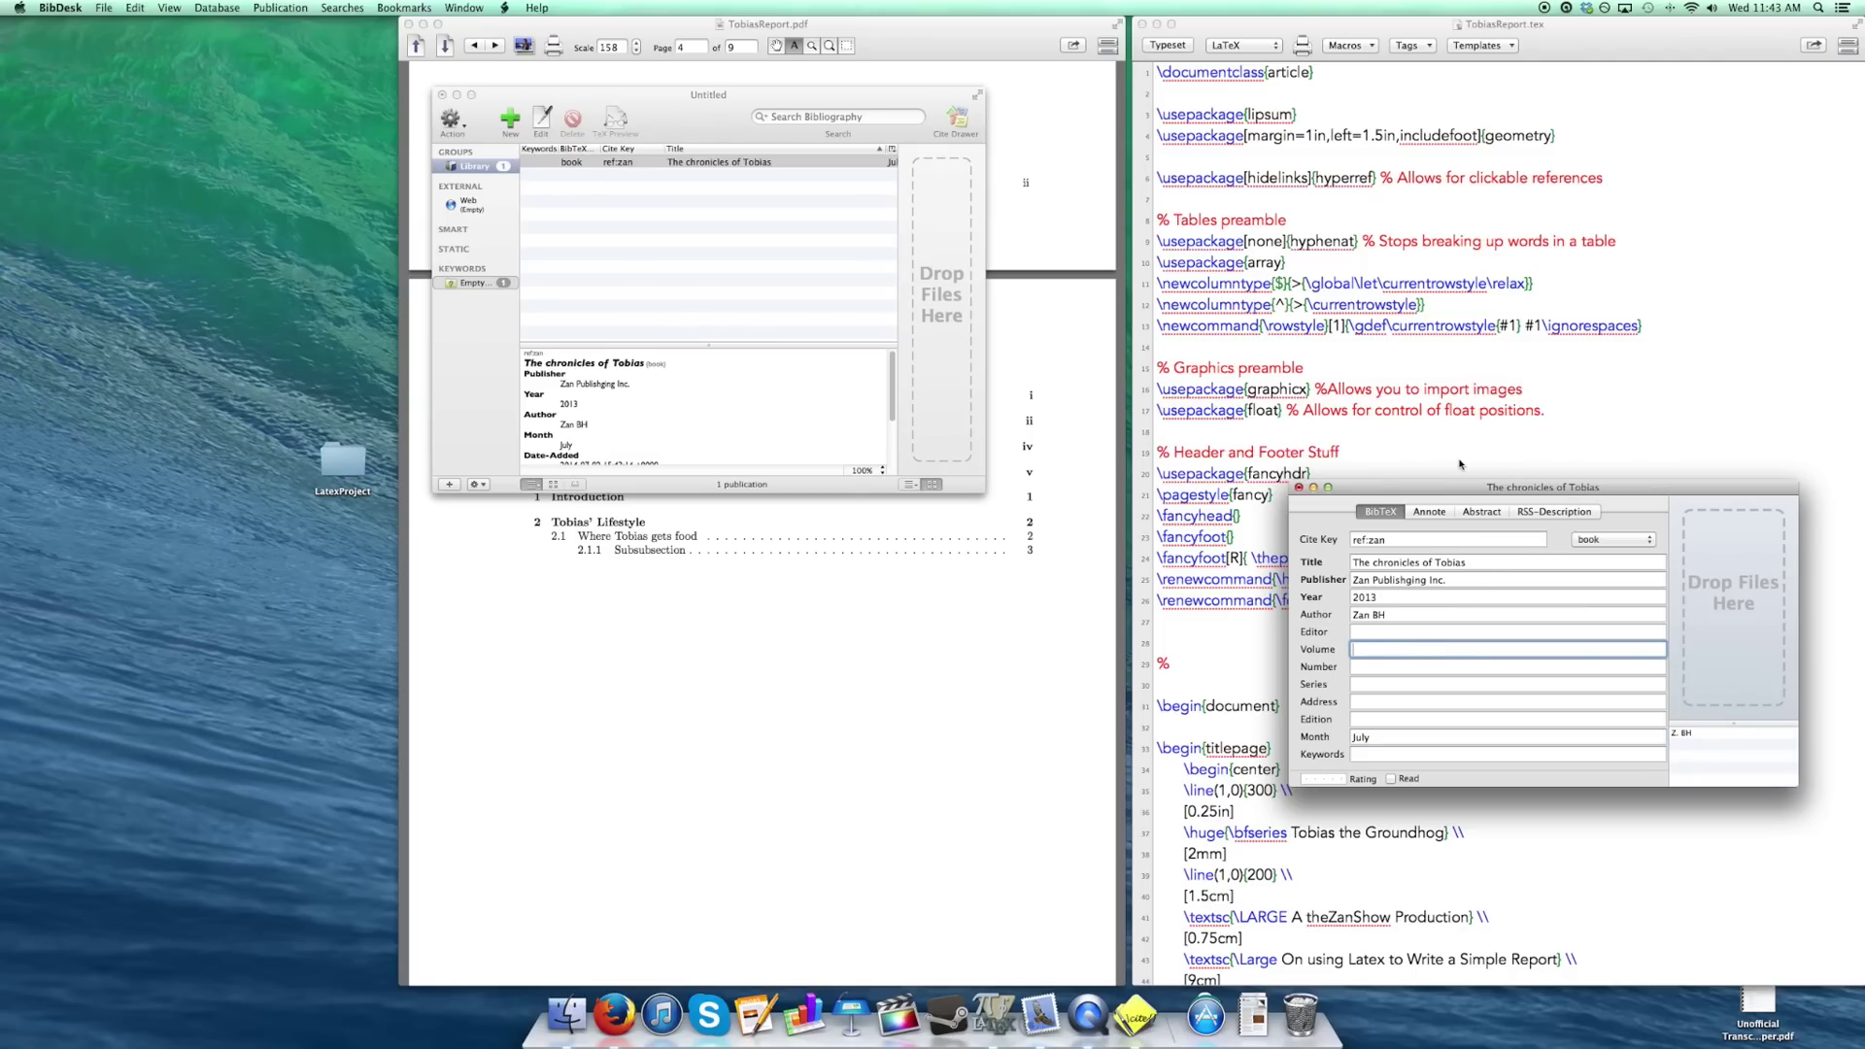
Save the library as tobiasref in Desktop > LatexProject > References and close the entry editor.
key("super+s")
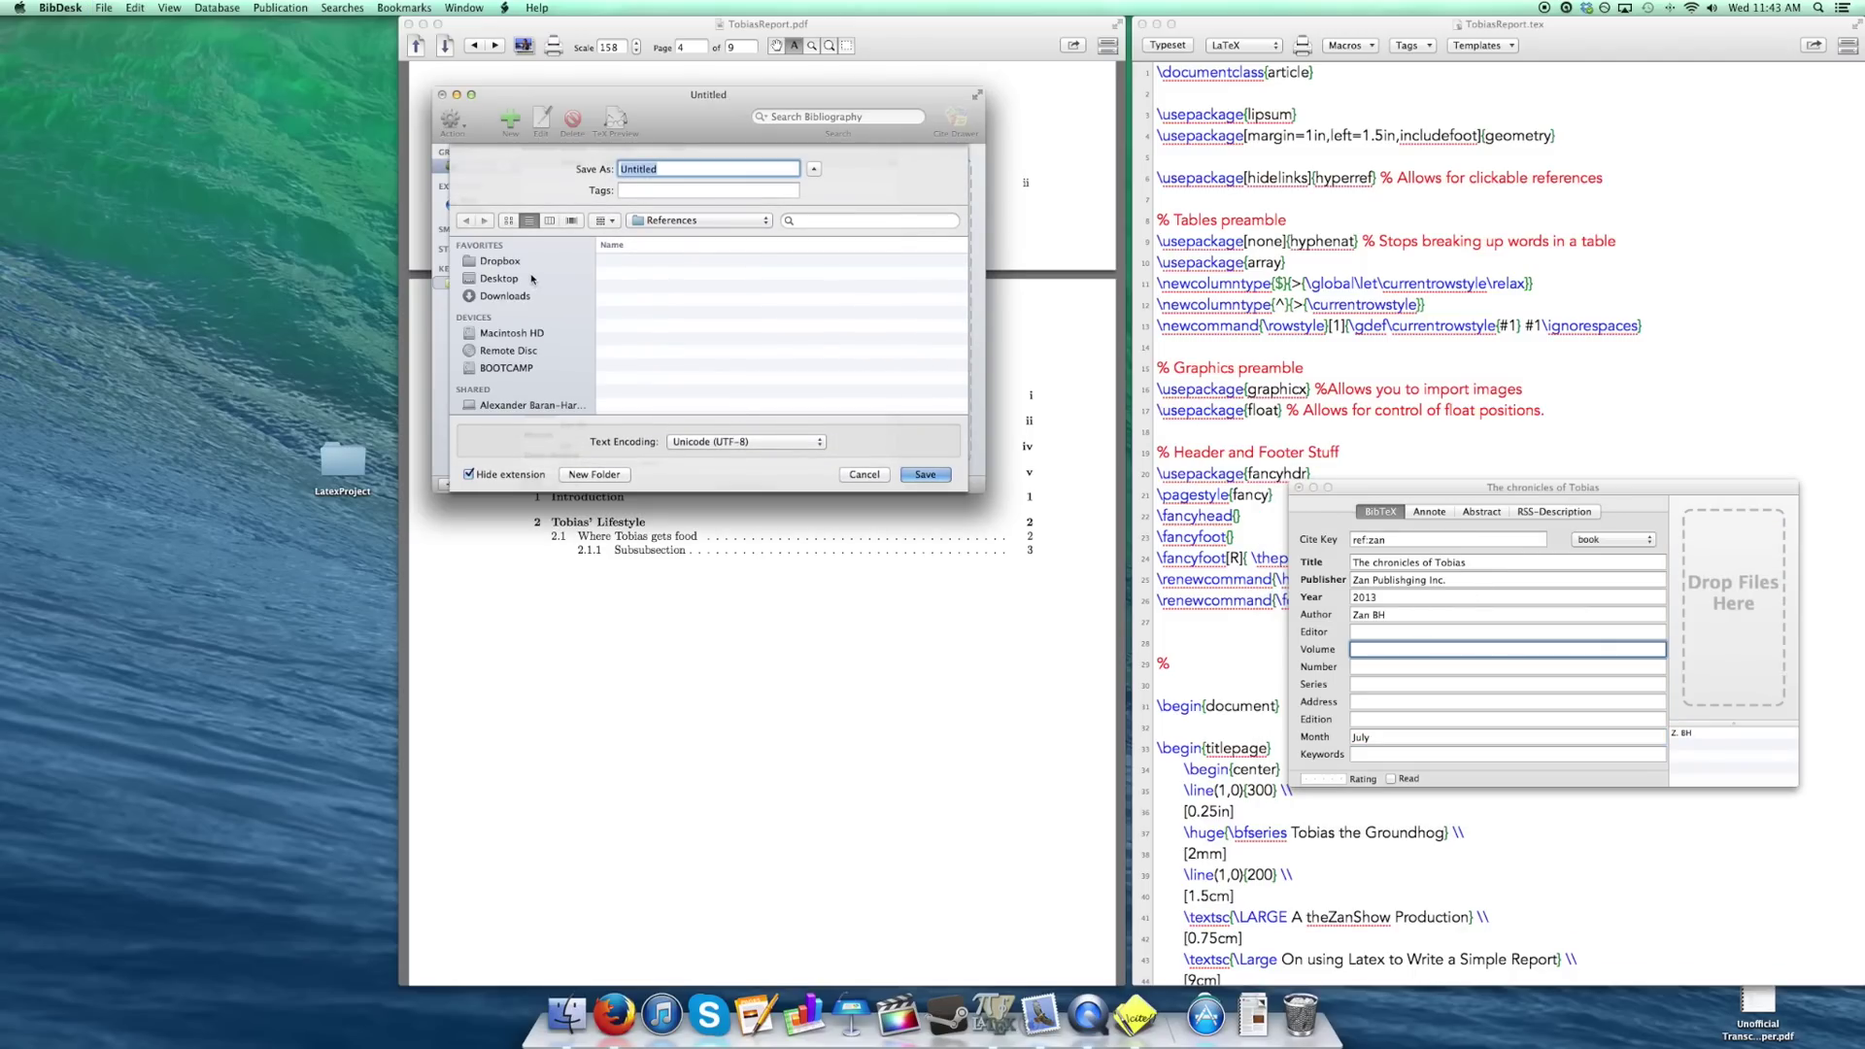
left_click(499, 279)
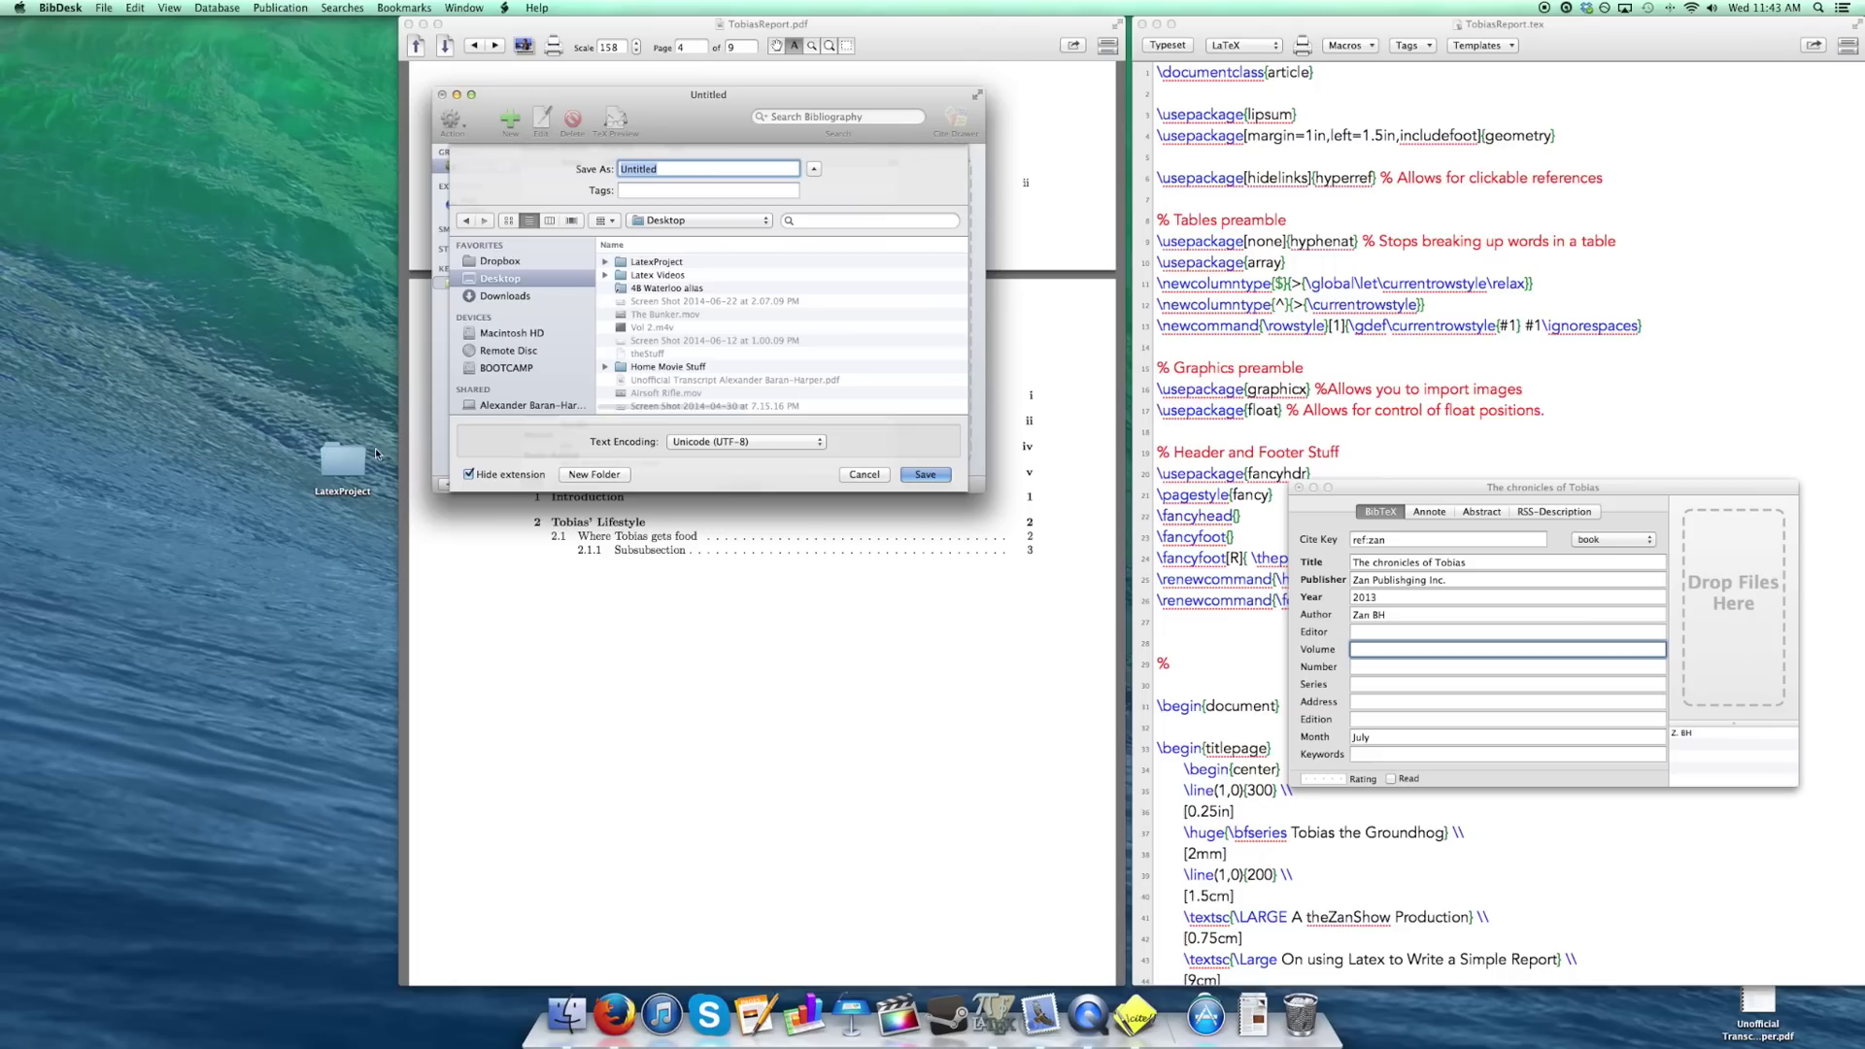
double_click(649, 263)
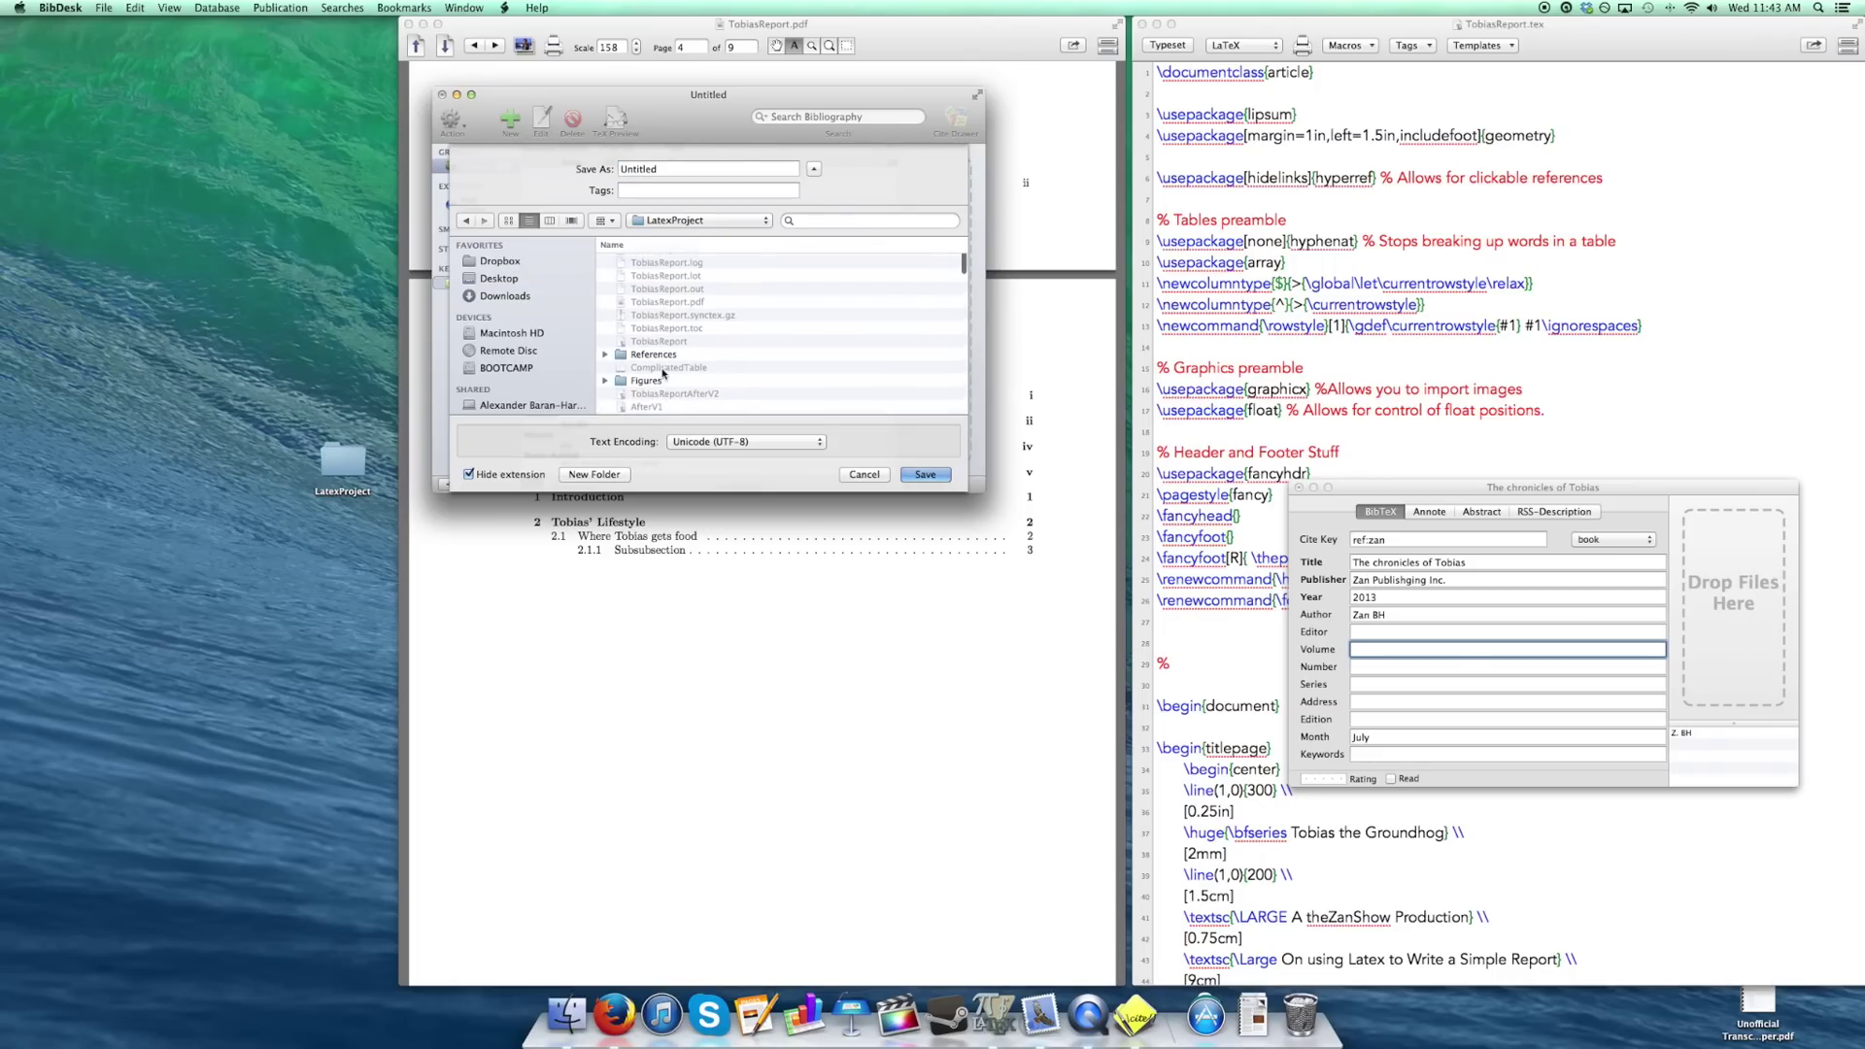
double_click(641, 356)
left_click(660, 168)
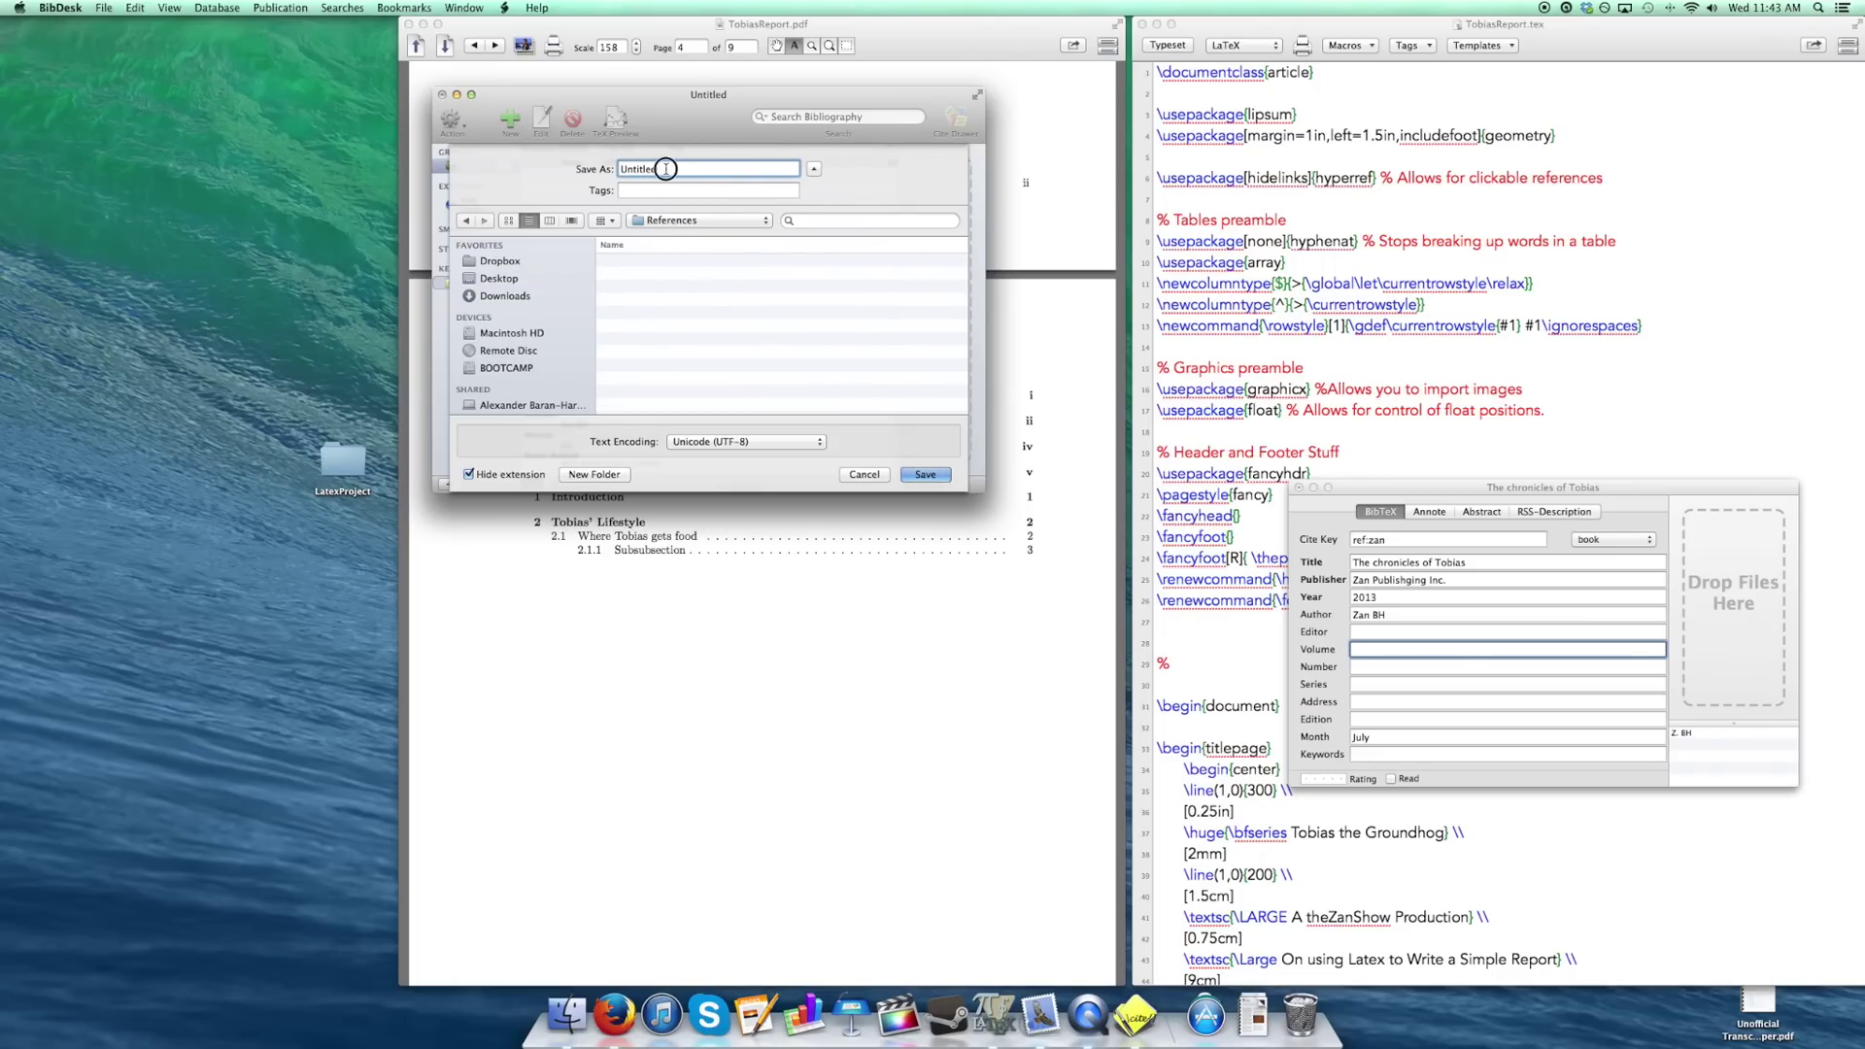
double_click(660, 168)
type("tobiasref")
left_click(925, 474)
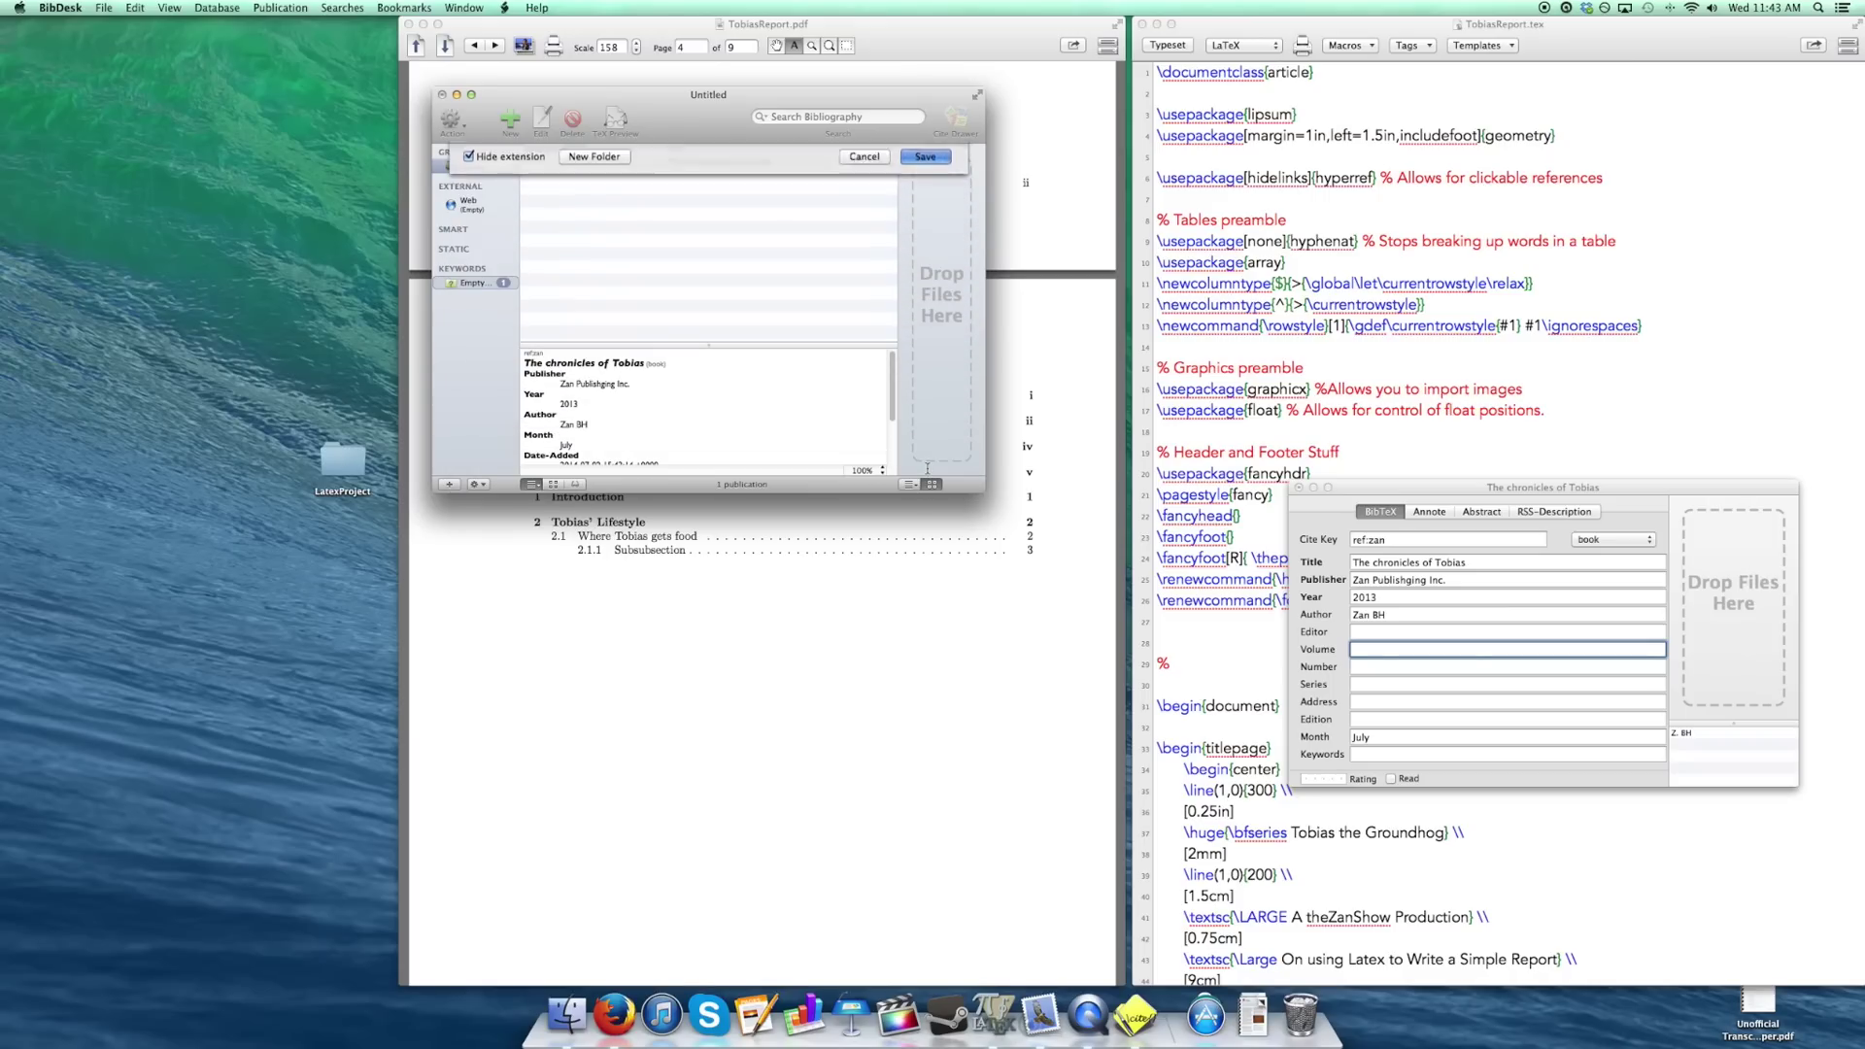
left_click(749, 262)
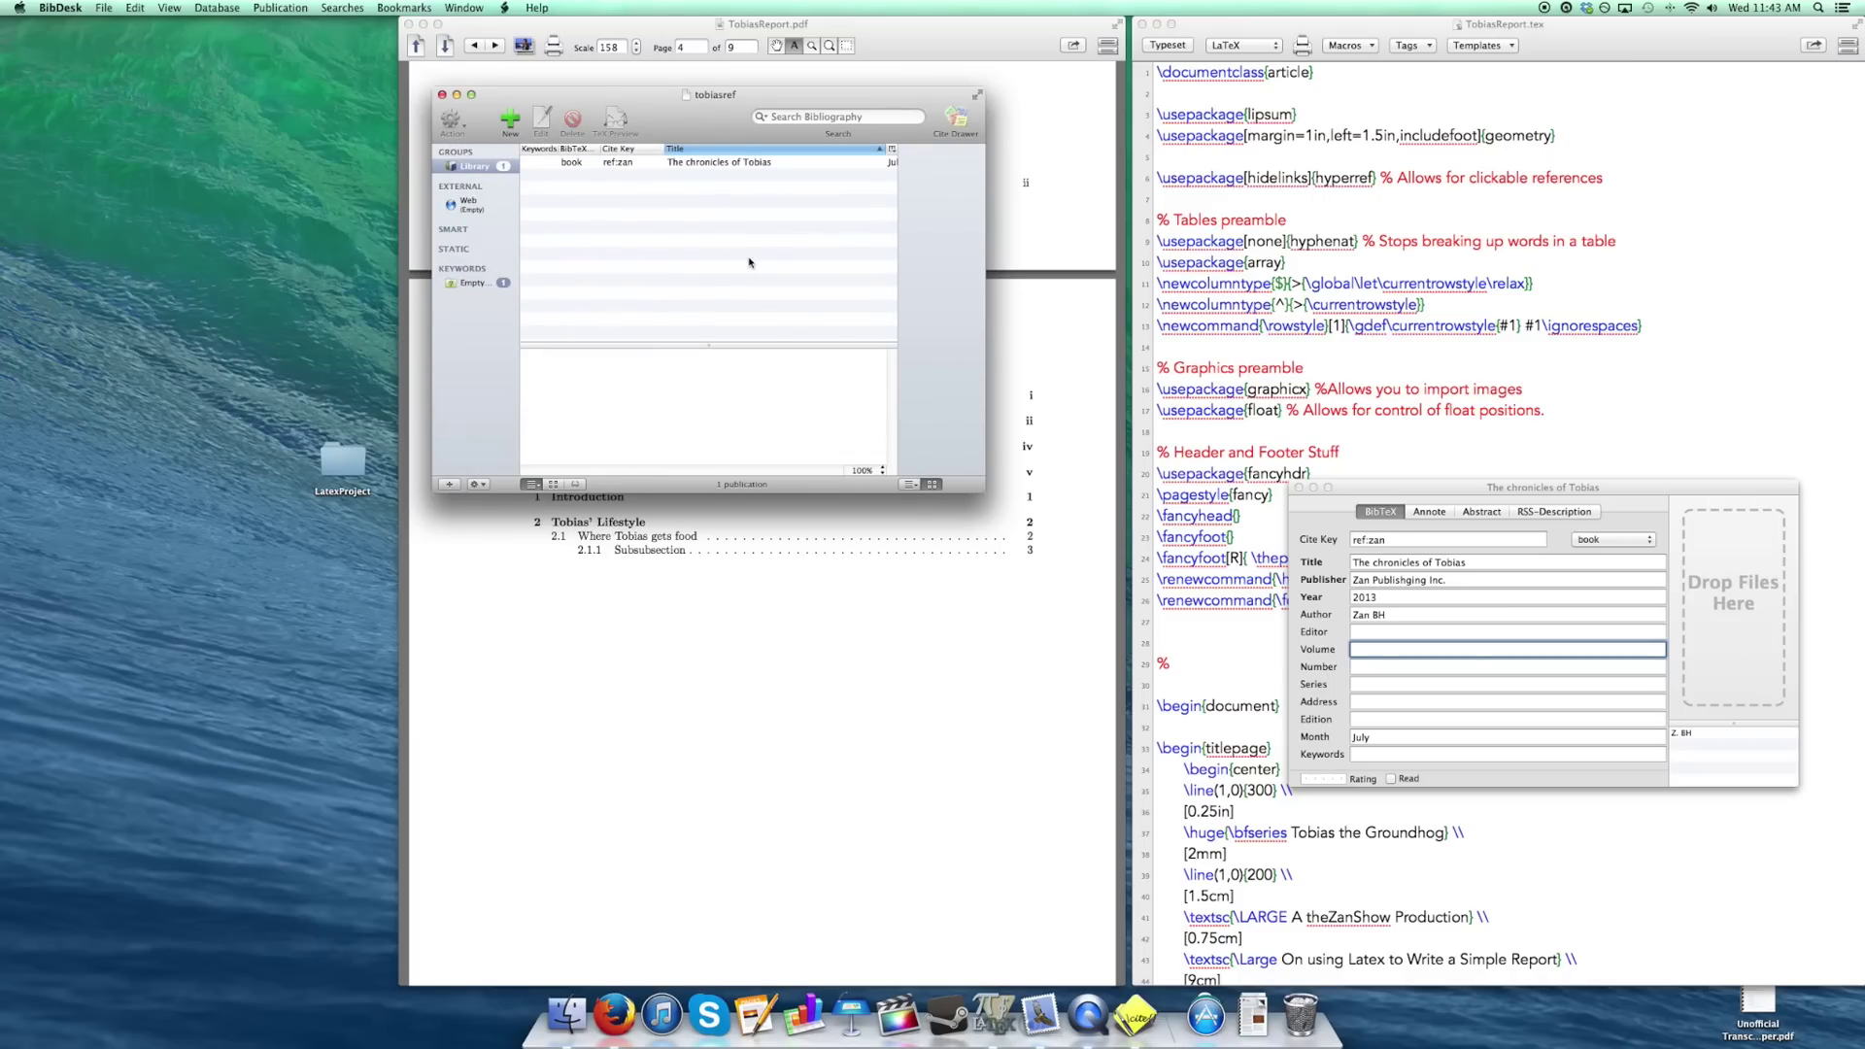
left_click(1298, 488)
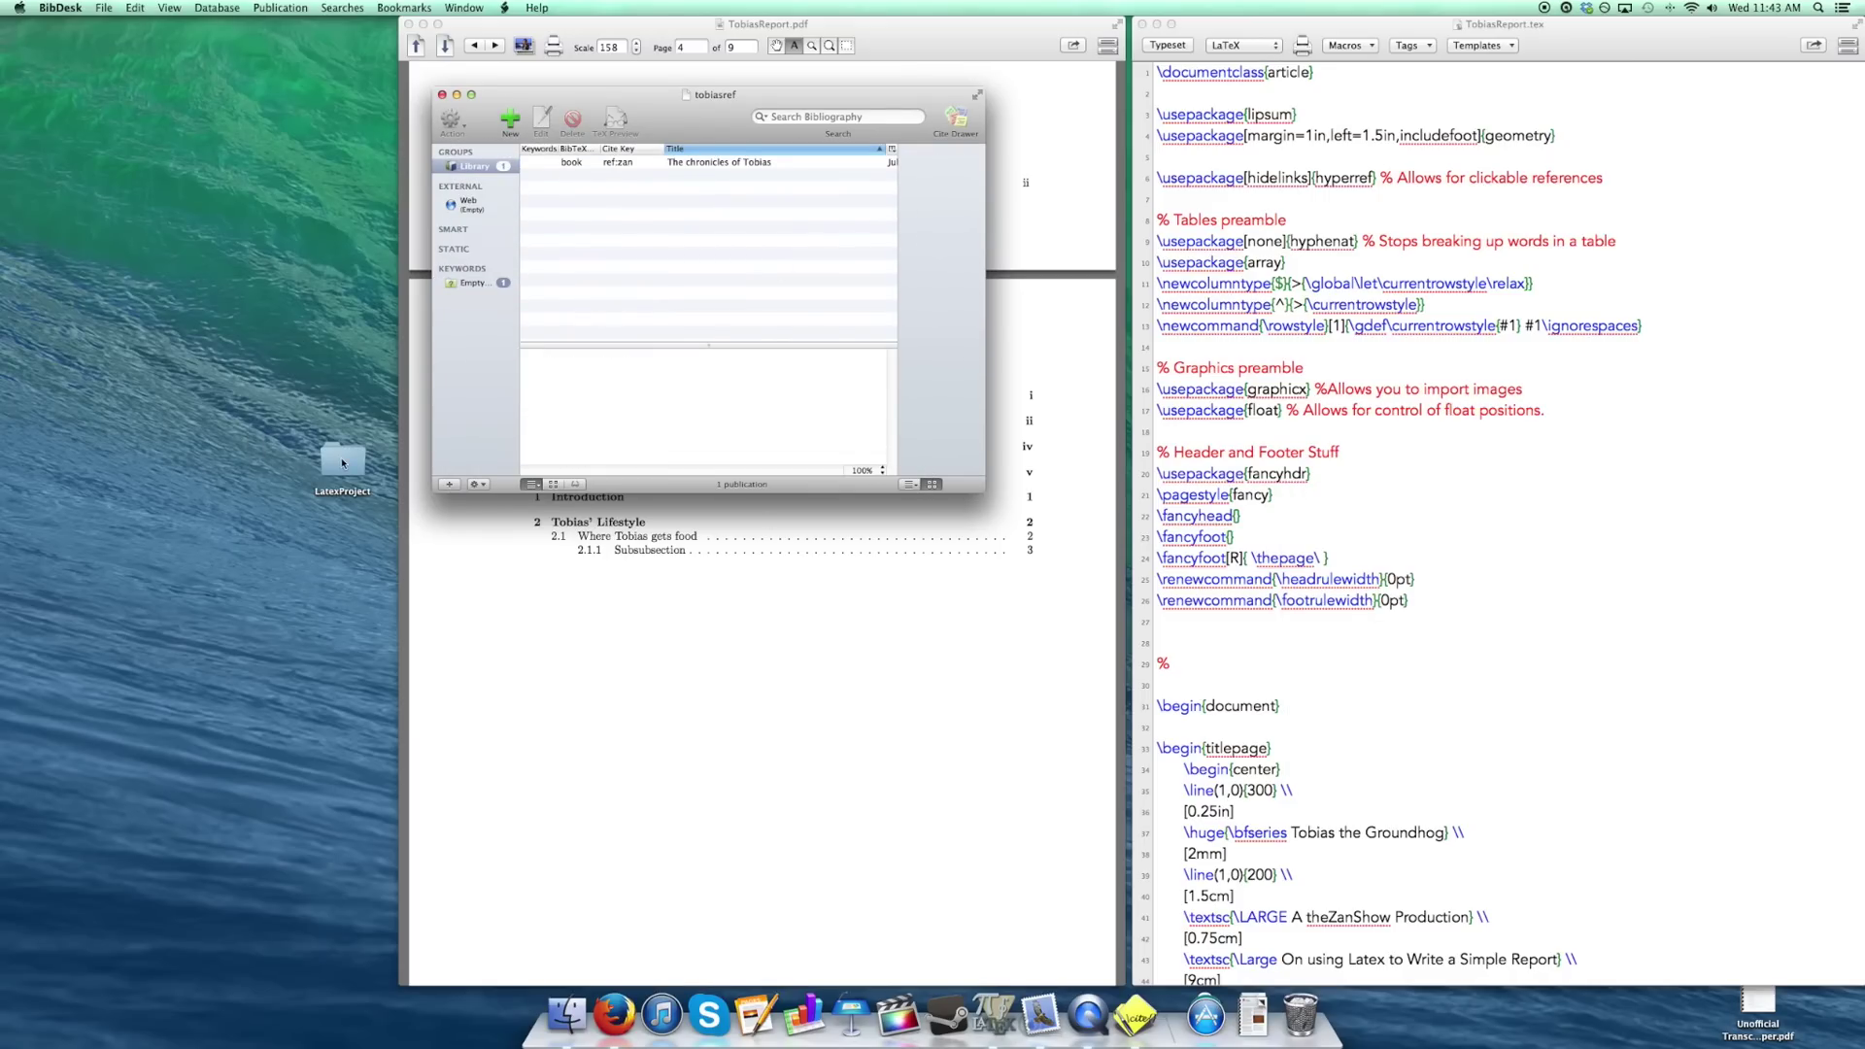
Back in the TeX source, delete the extra blank lines after the table.
left_click(1398, 344)
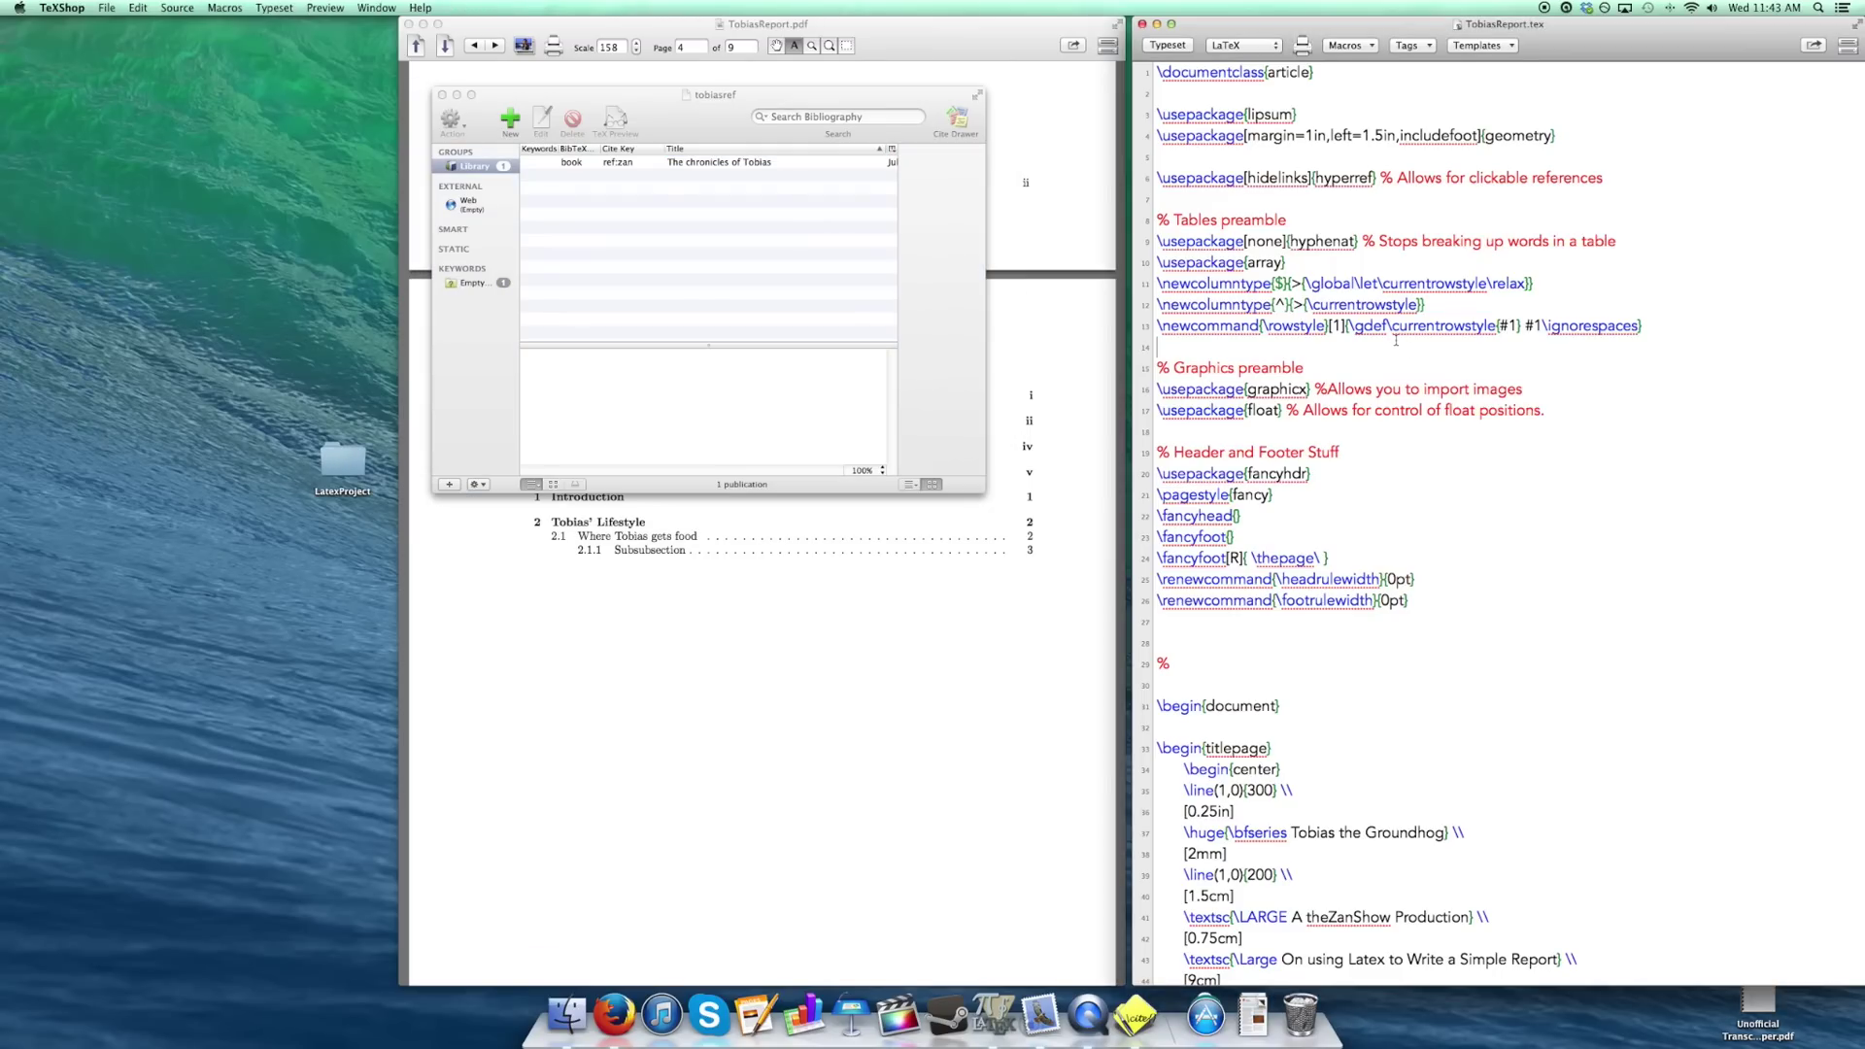
left_click(456, 94)
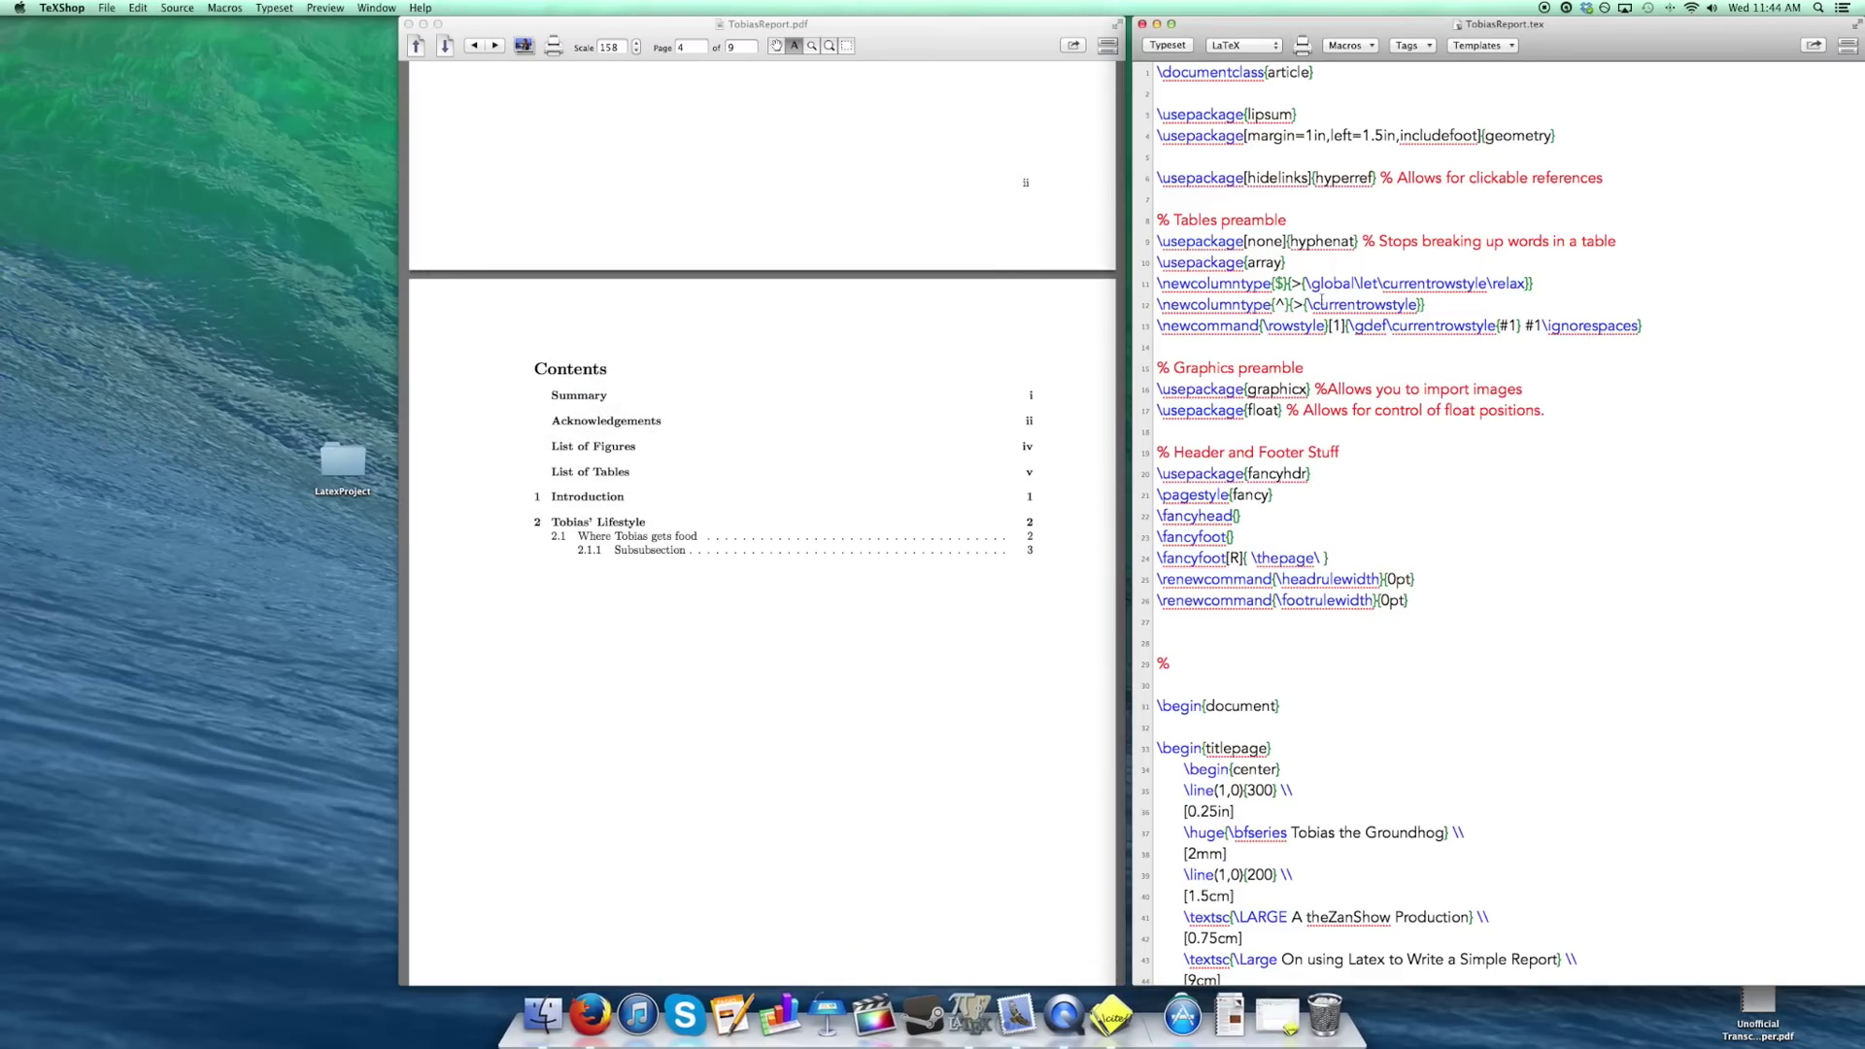
scroll(1360, 325, "down", 20)
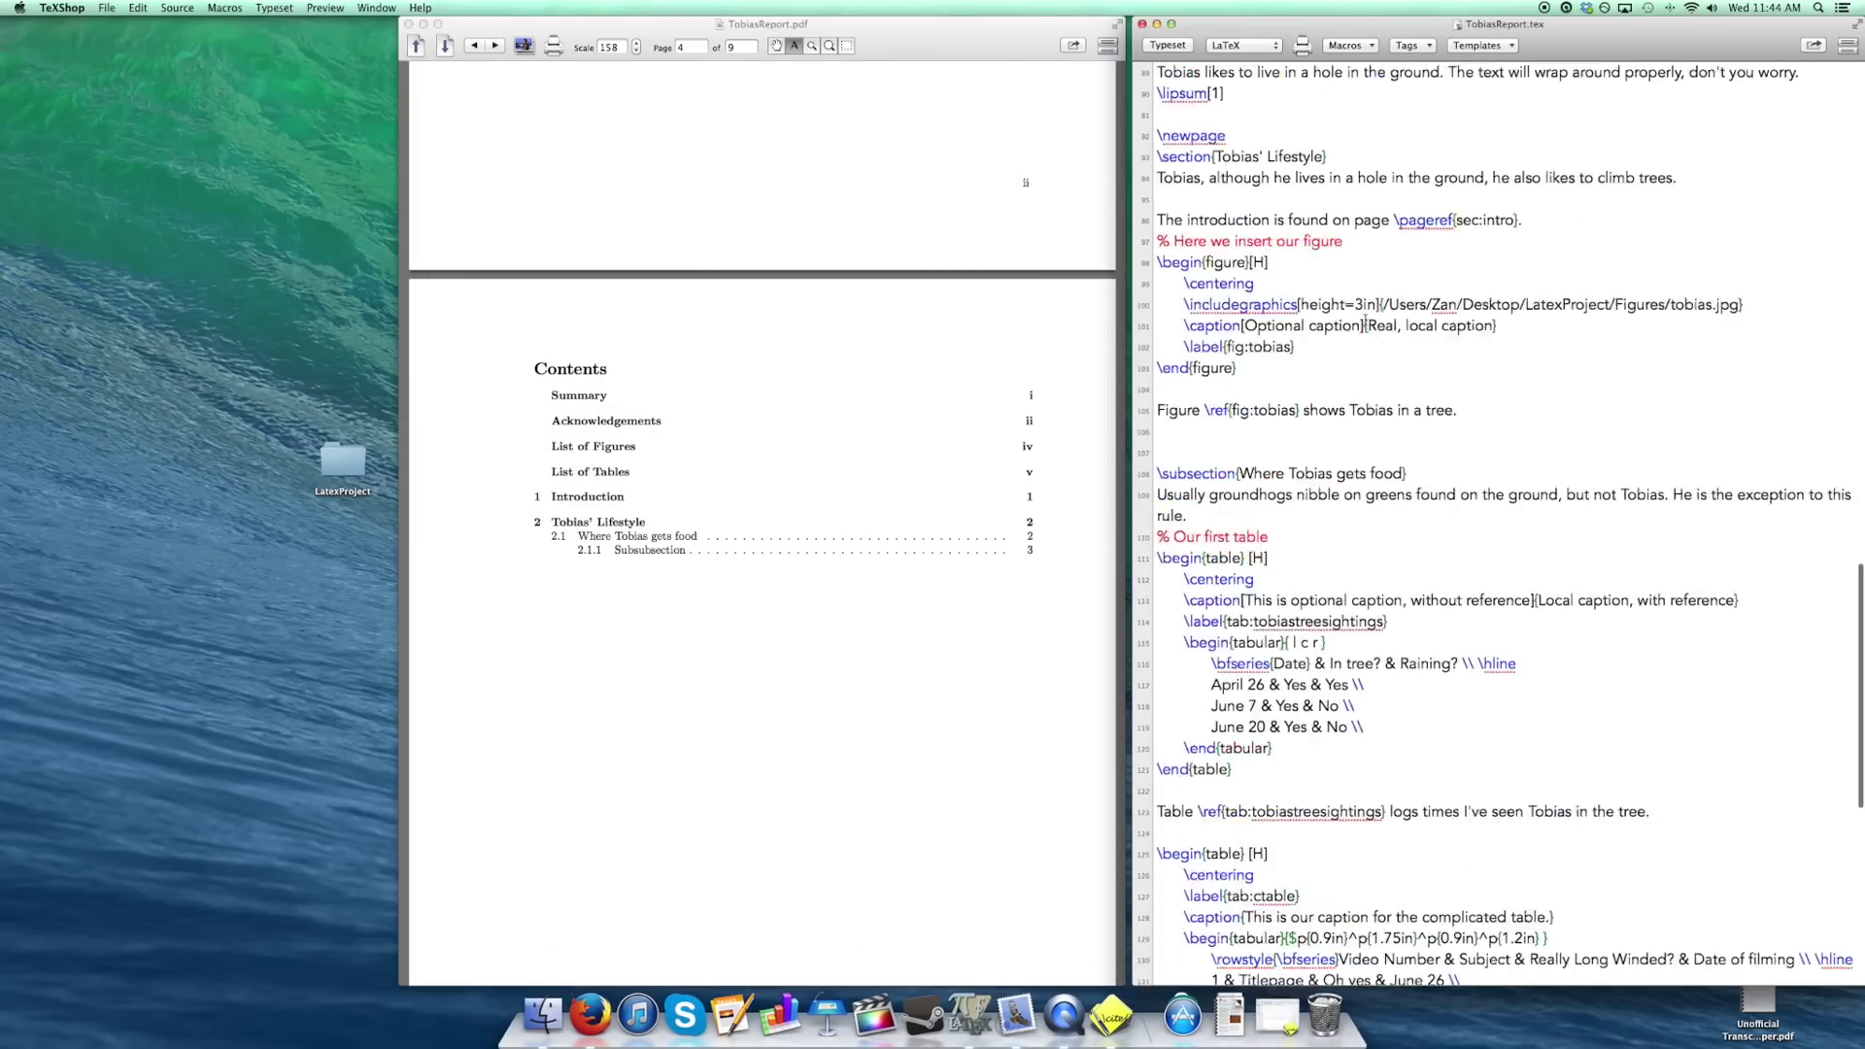
scroll(1353, 833, "down", 3)
left_click_drag(1353, 777, 1146, 665)
key("BackSpace")
key("BackSpace")
key("Delete")
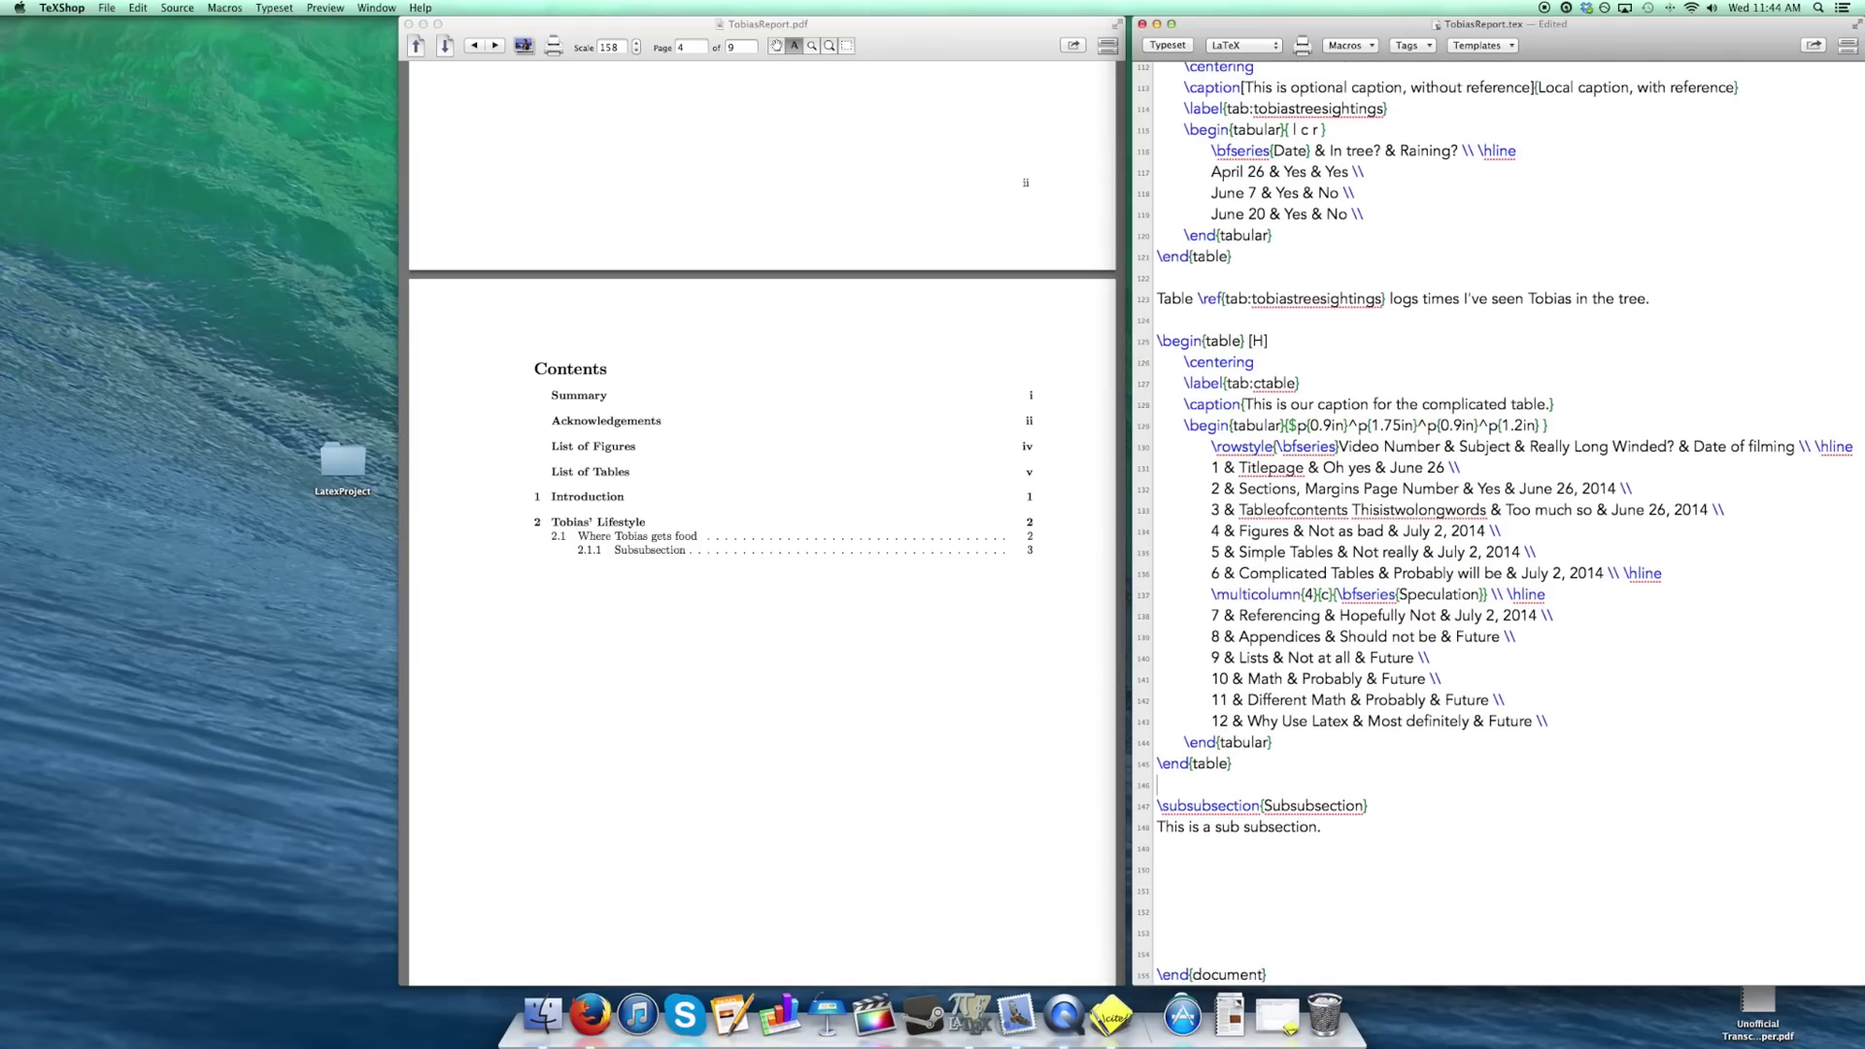
scroll(953, 691, "down", 20)
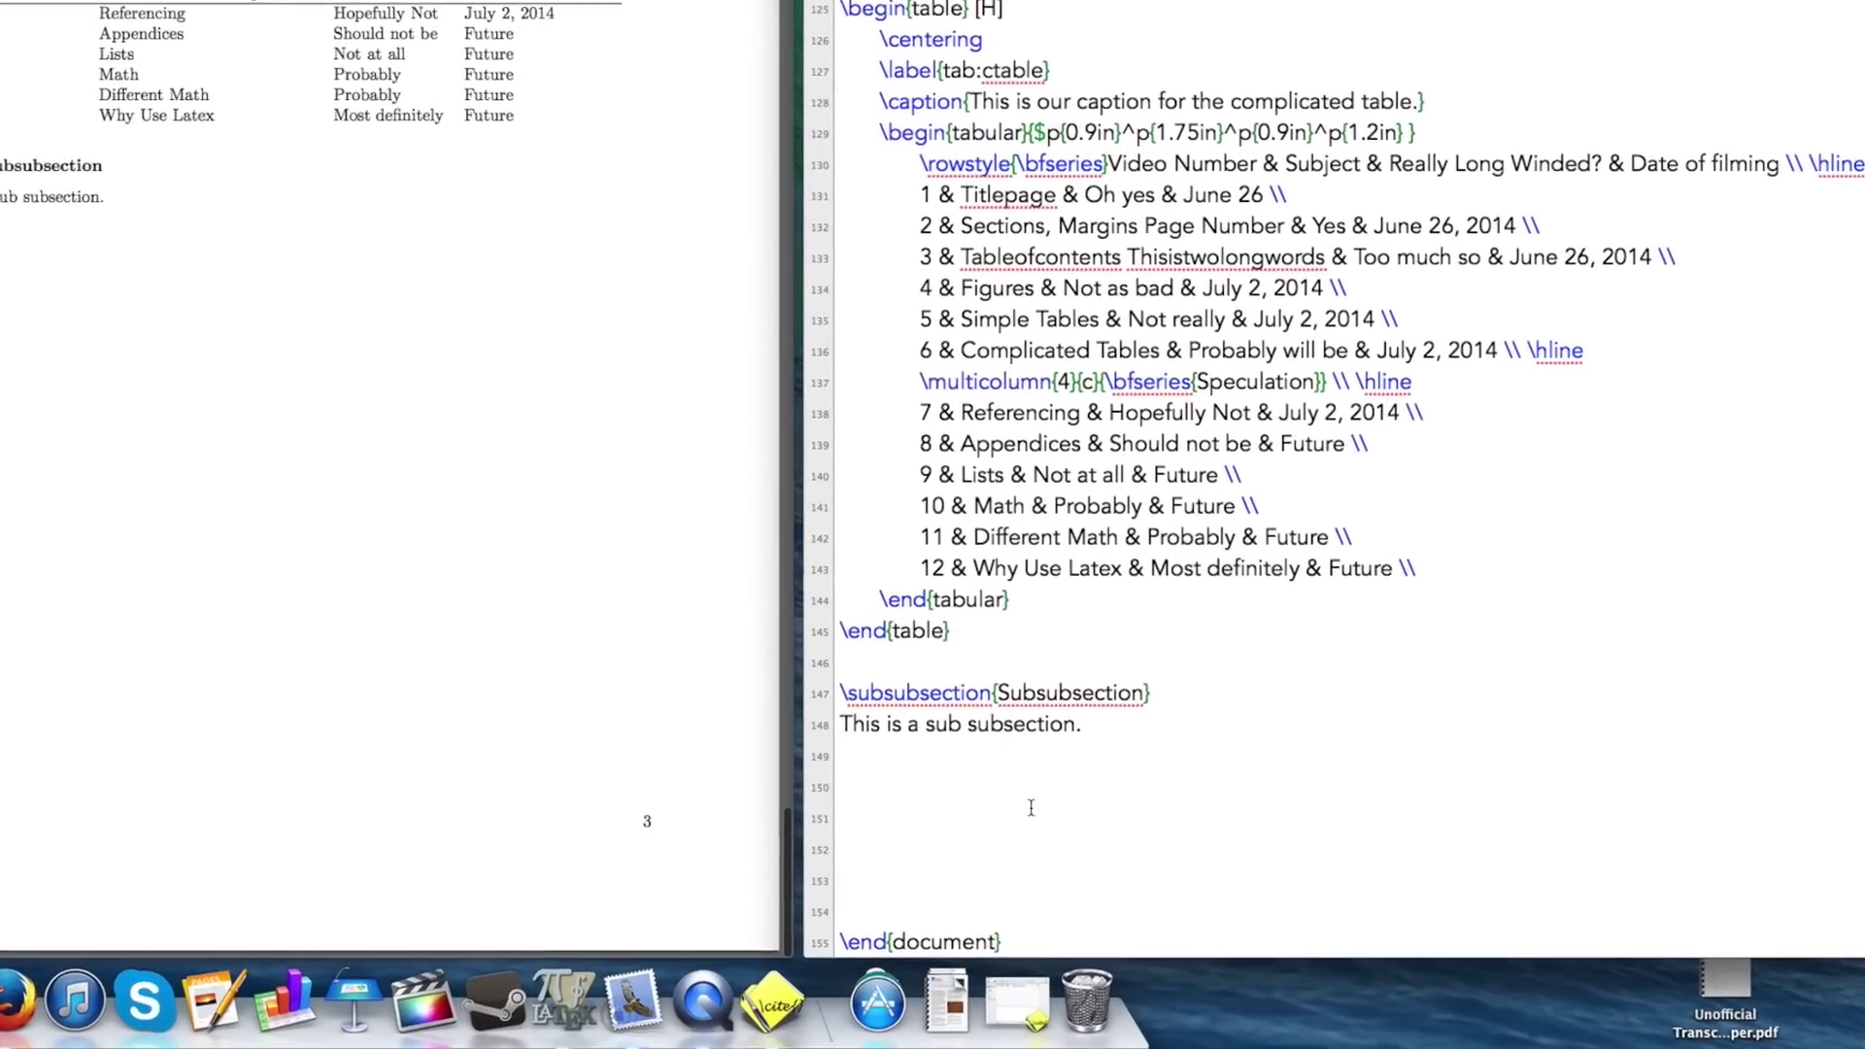
Add \cleardoublepage, \bibliographystyle{IEEEtran} and an opening \bibliography{ on line 150.
left_click(1285, 879)
type("\\cleardo")
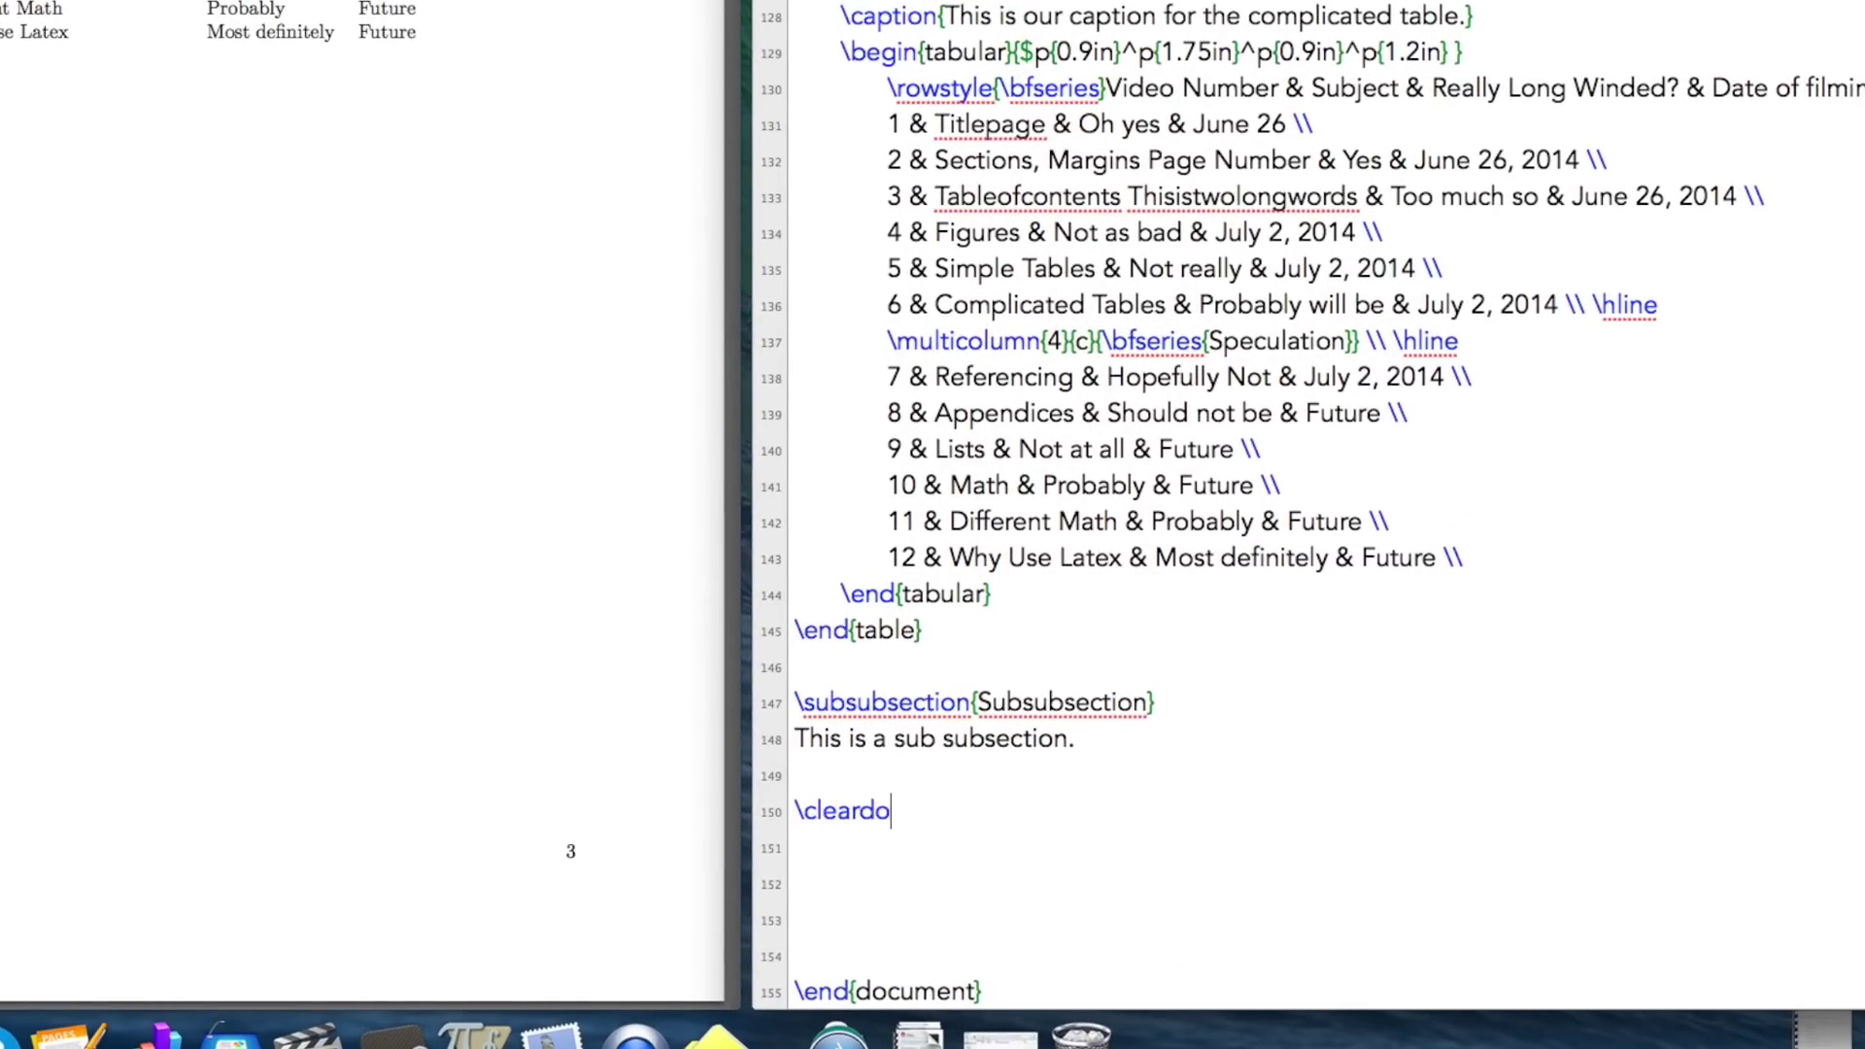
type("ublepage")
key("Return")
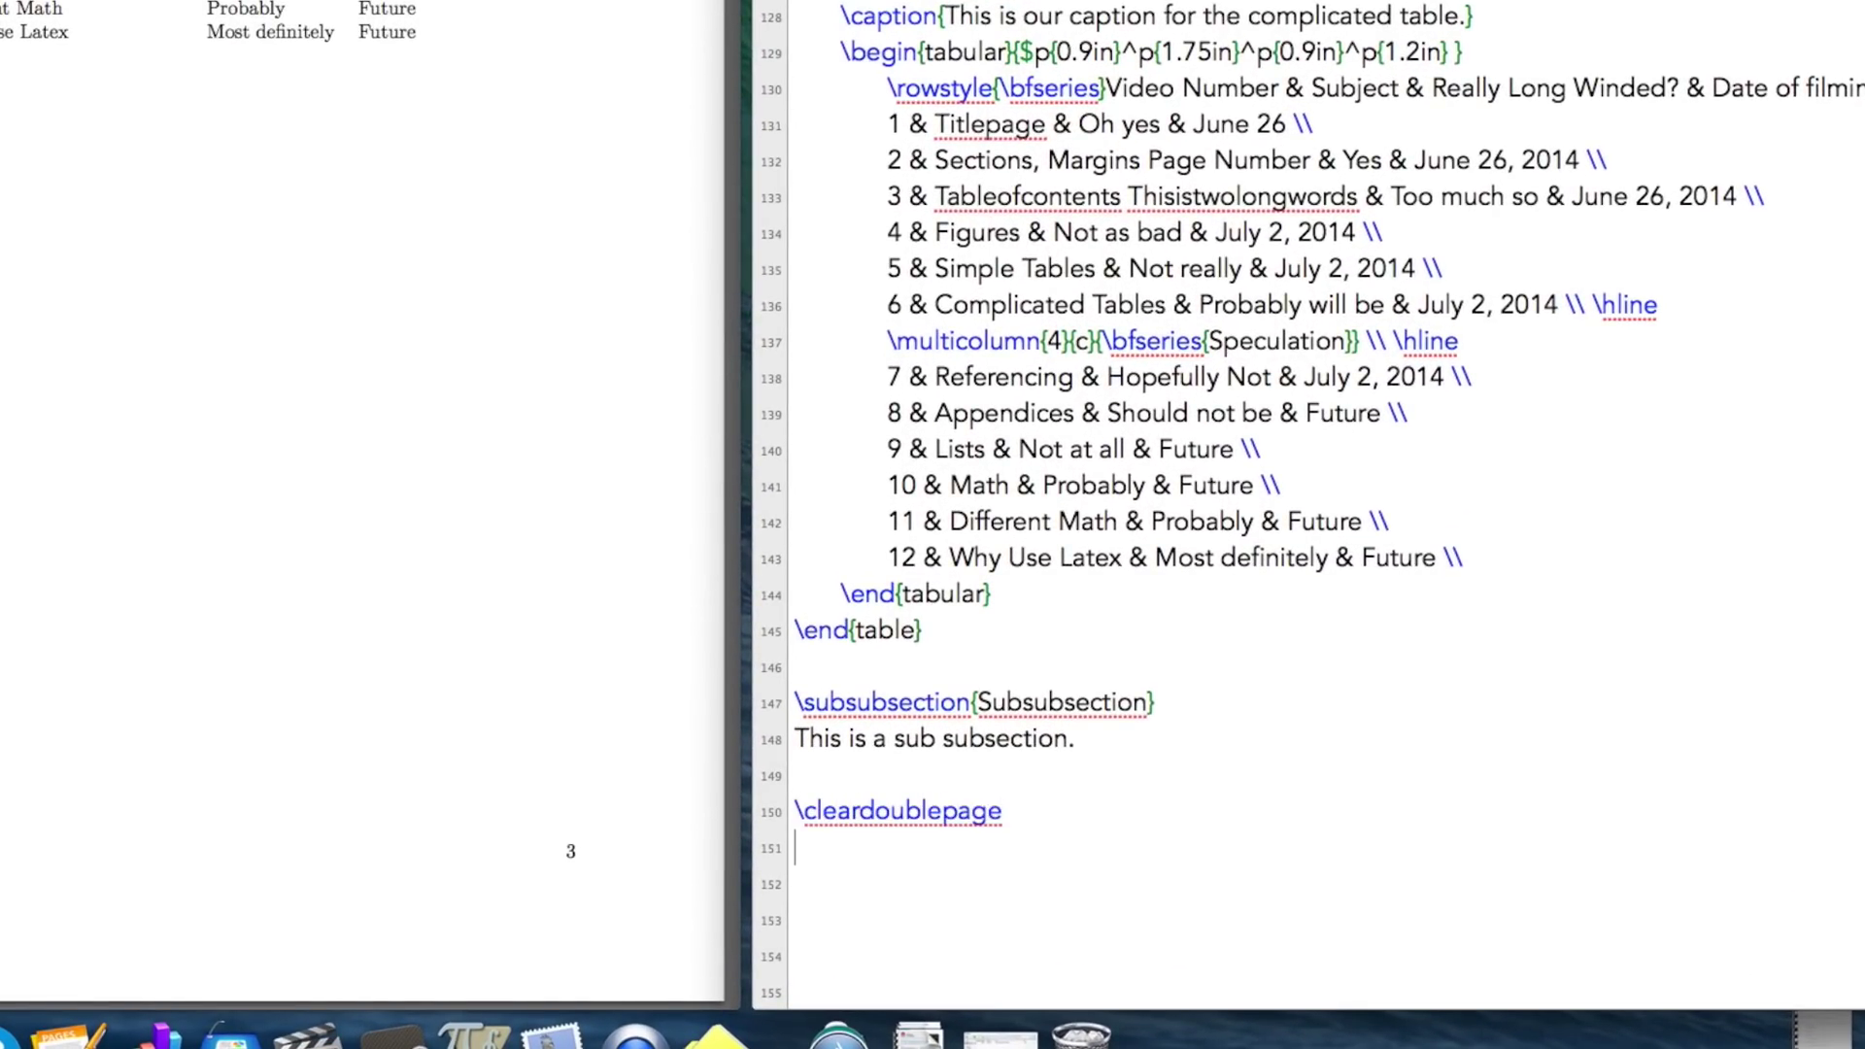
type("\bib")
type("liographystyle")
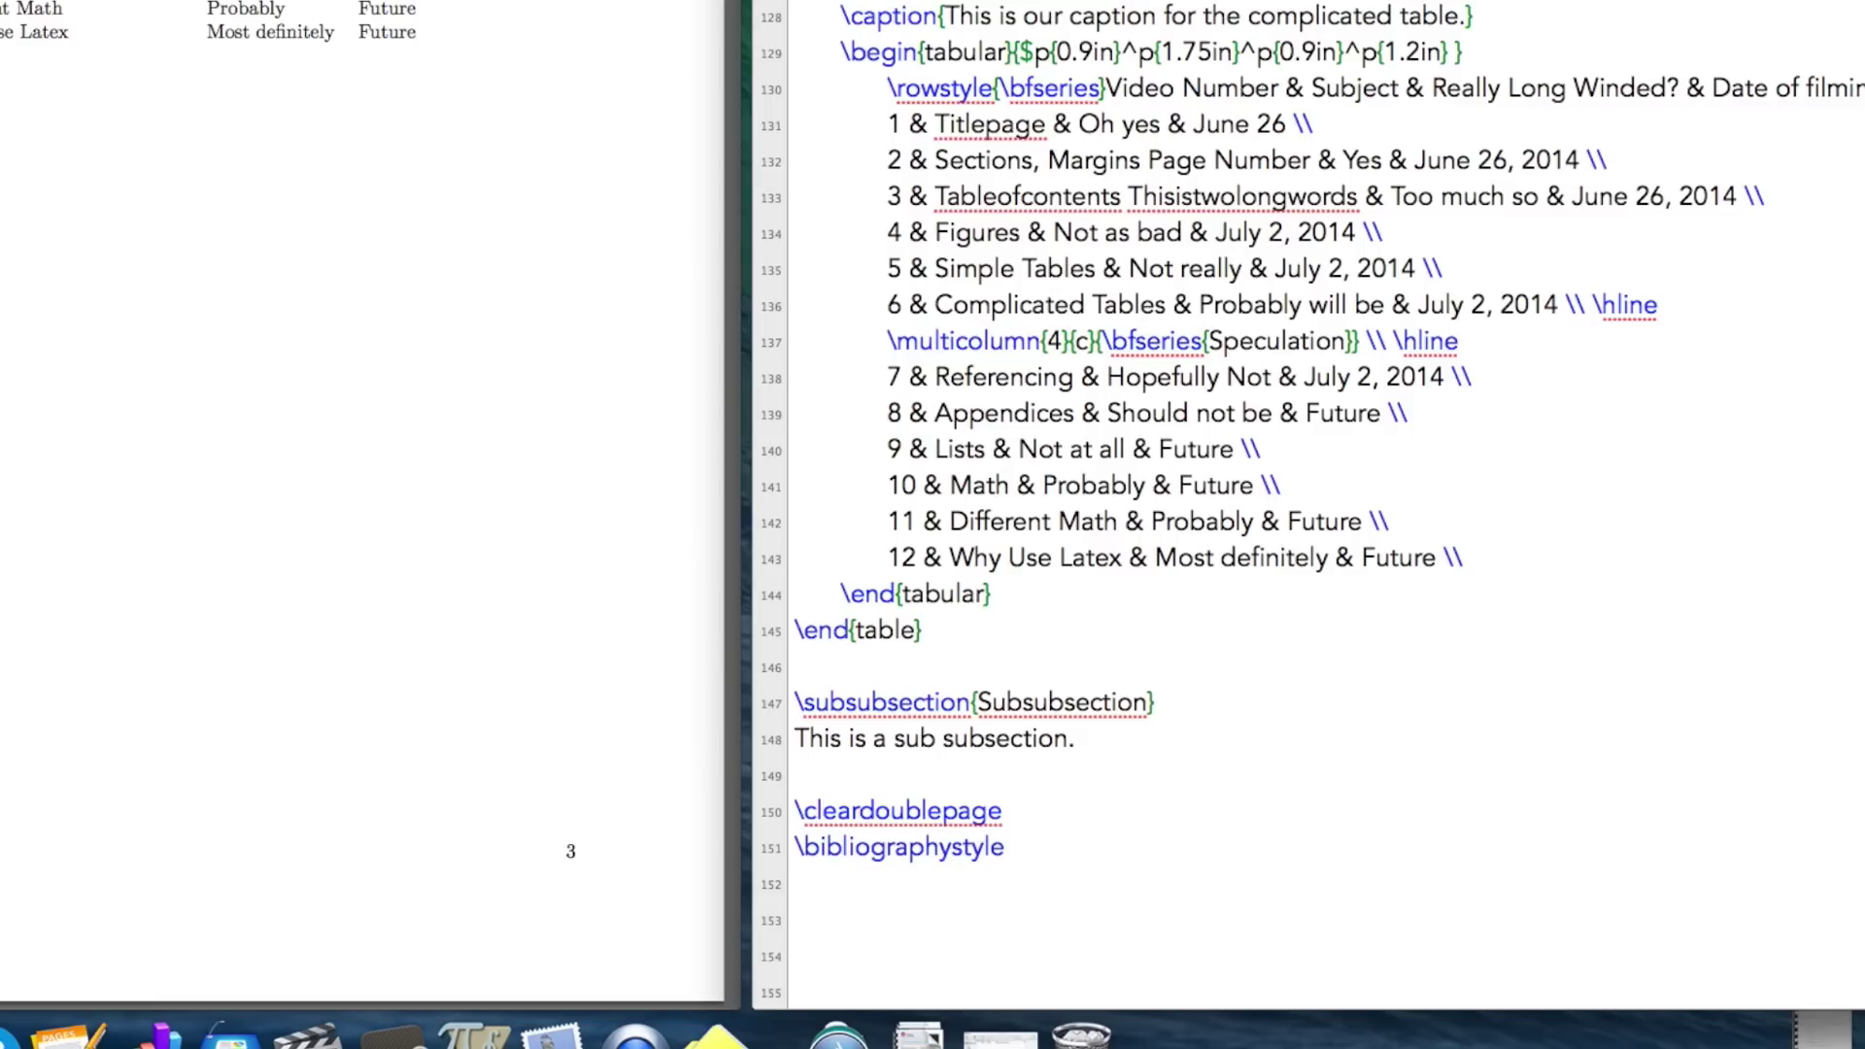
type("{IEEEtra")
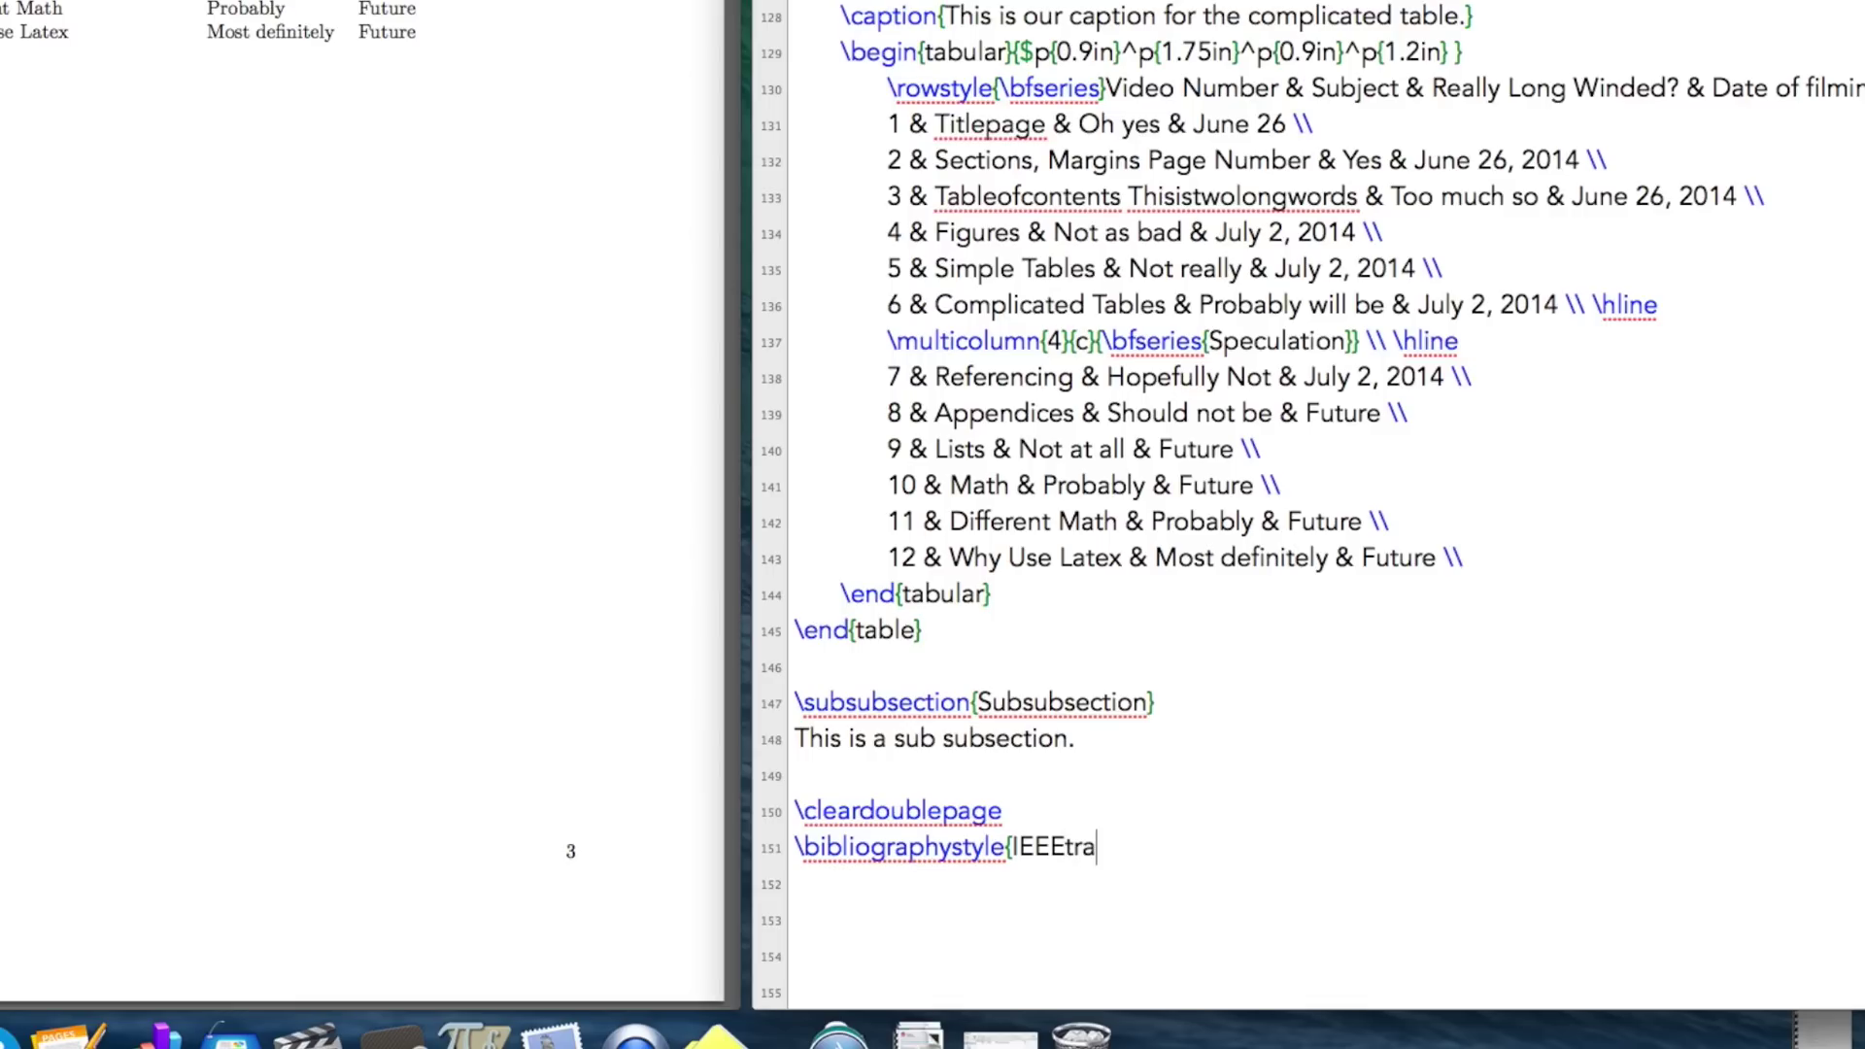
type("n}")
key("Return")
type("\\bib")
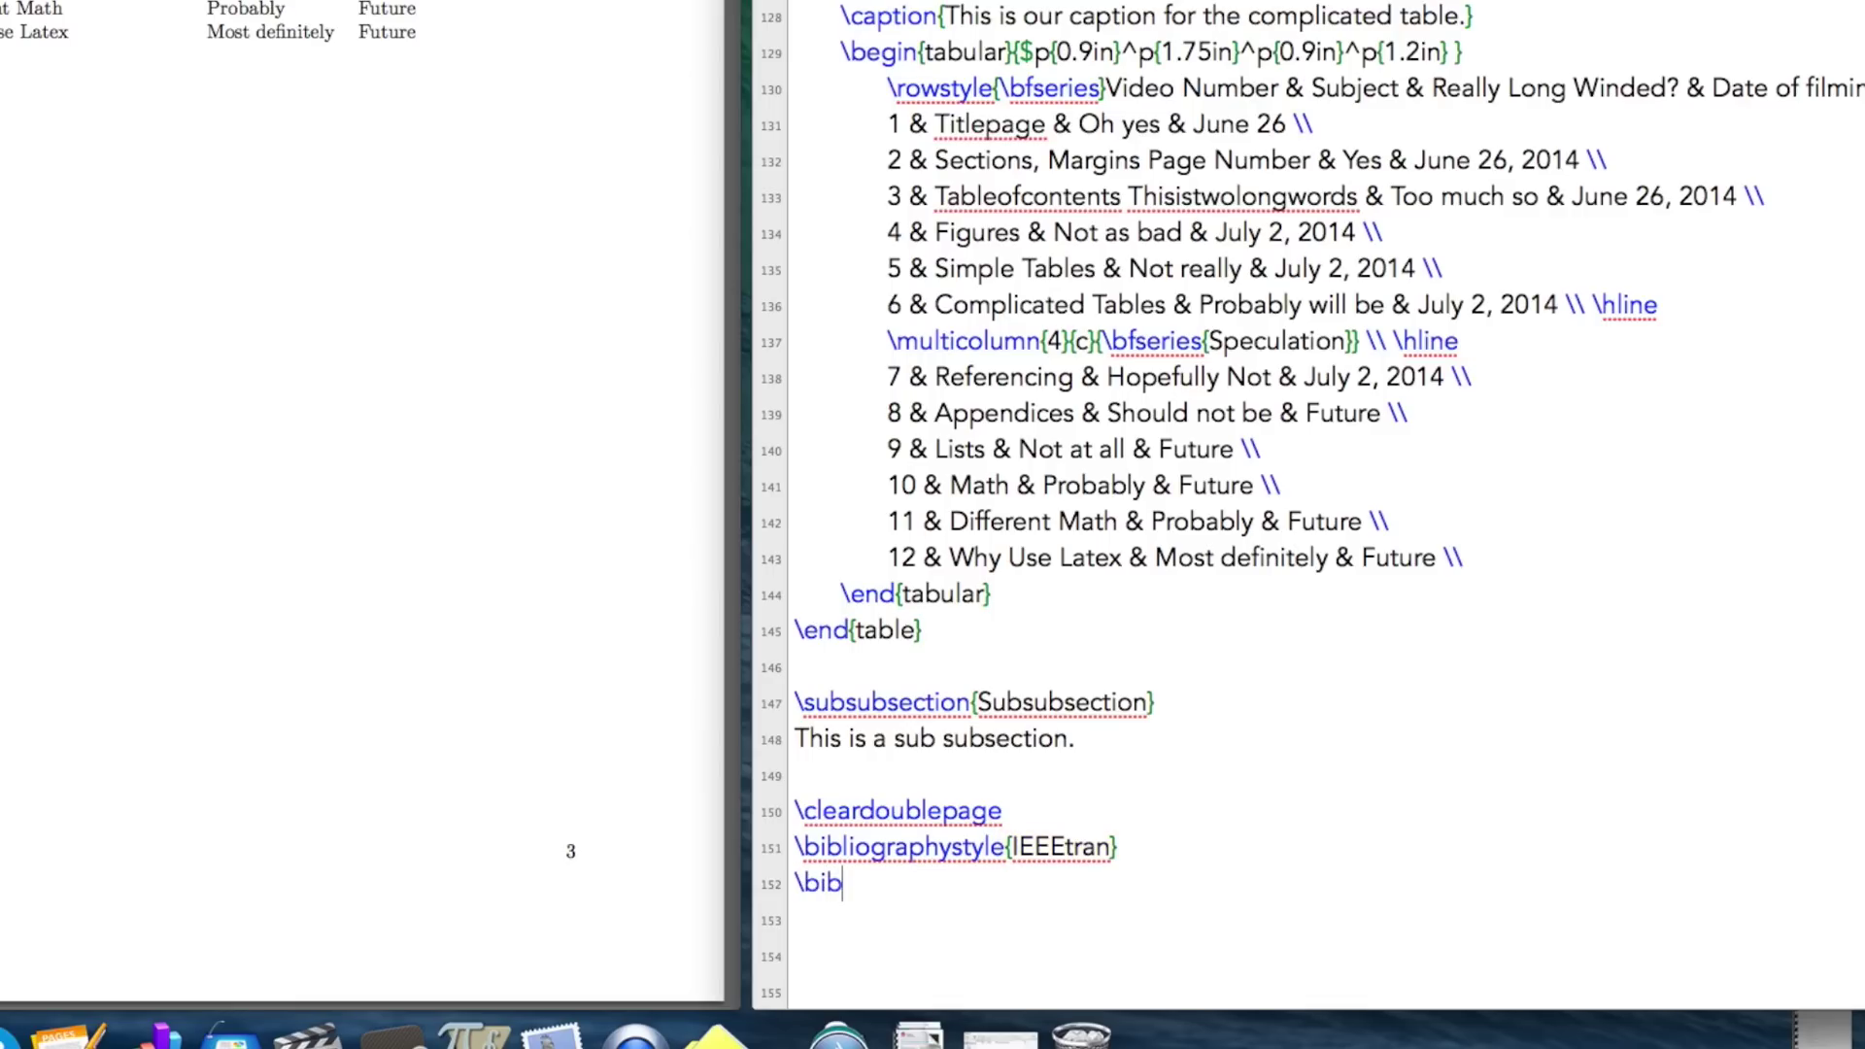
type("liography")
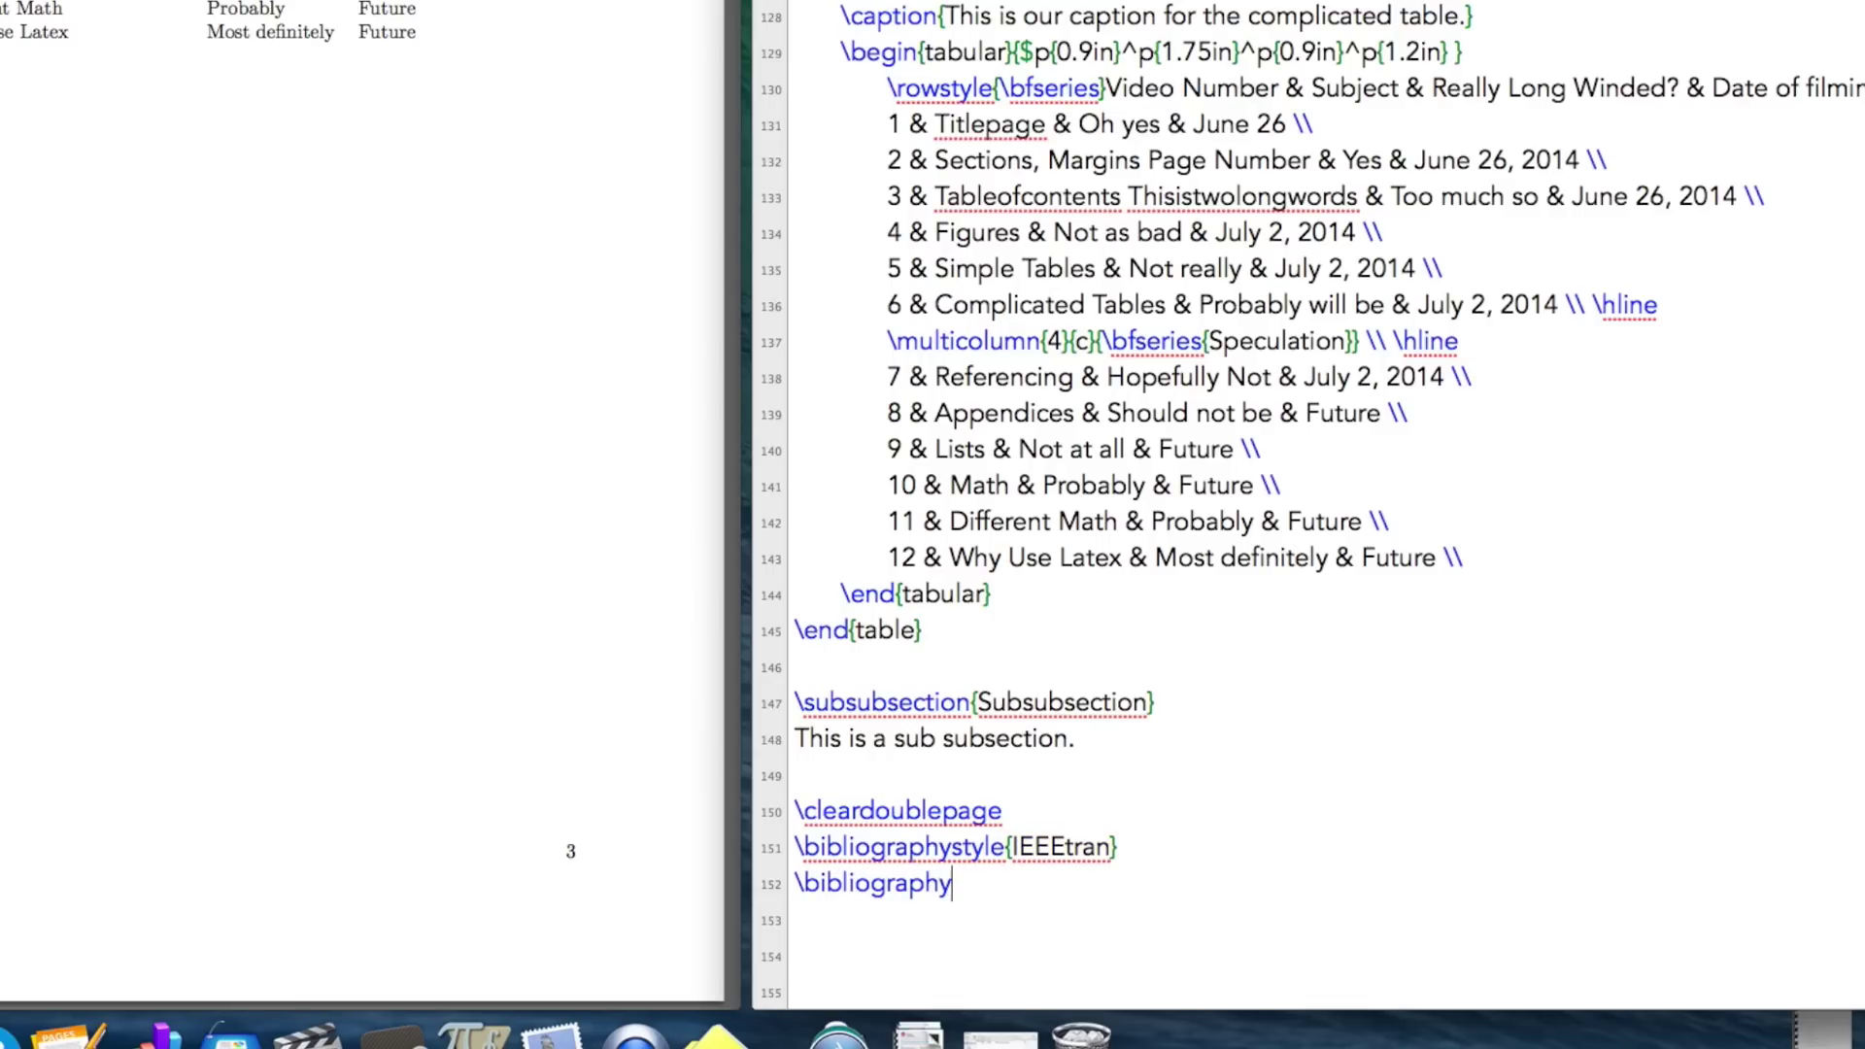
type("{")
scroll(1253, 624, "down", 2)
scroll(1099, 858, "up", 1)
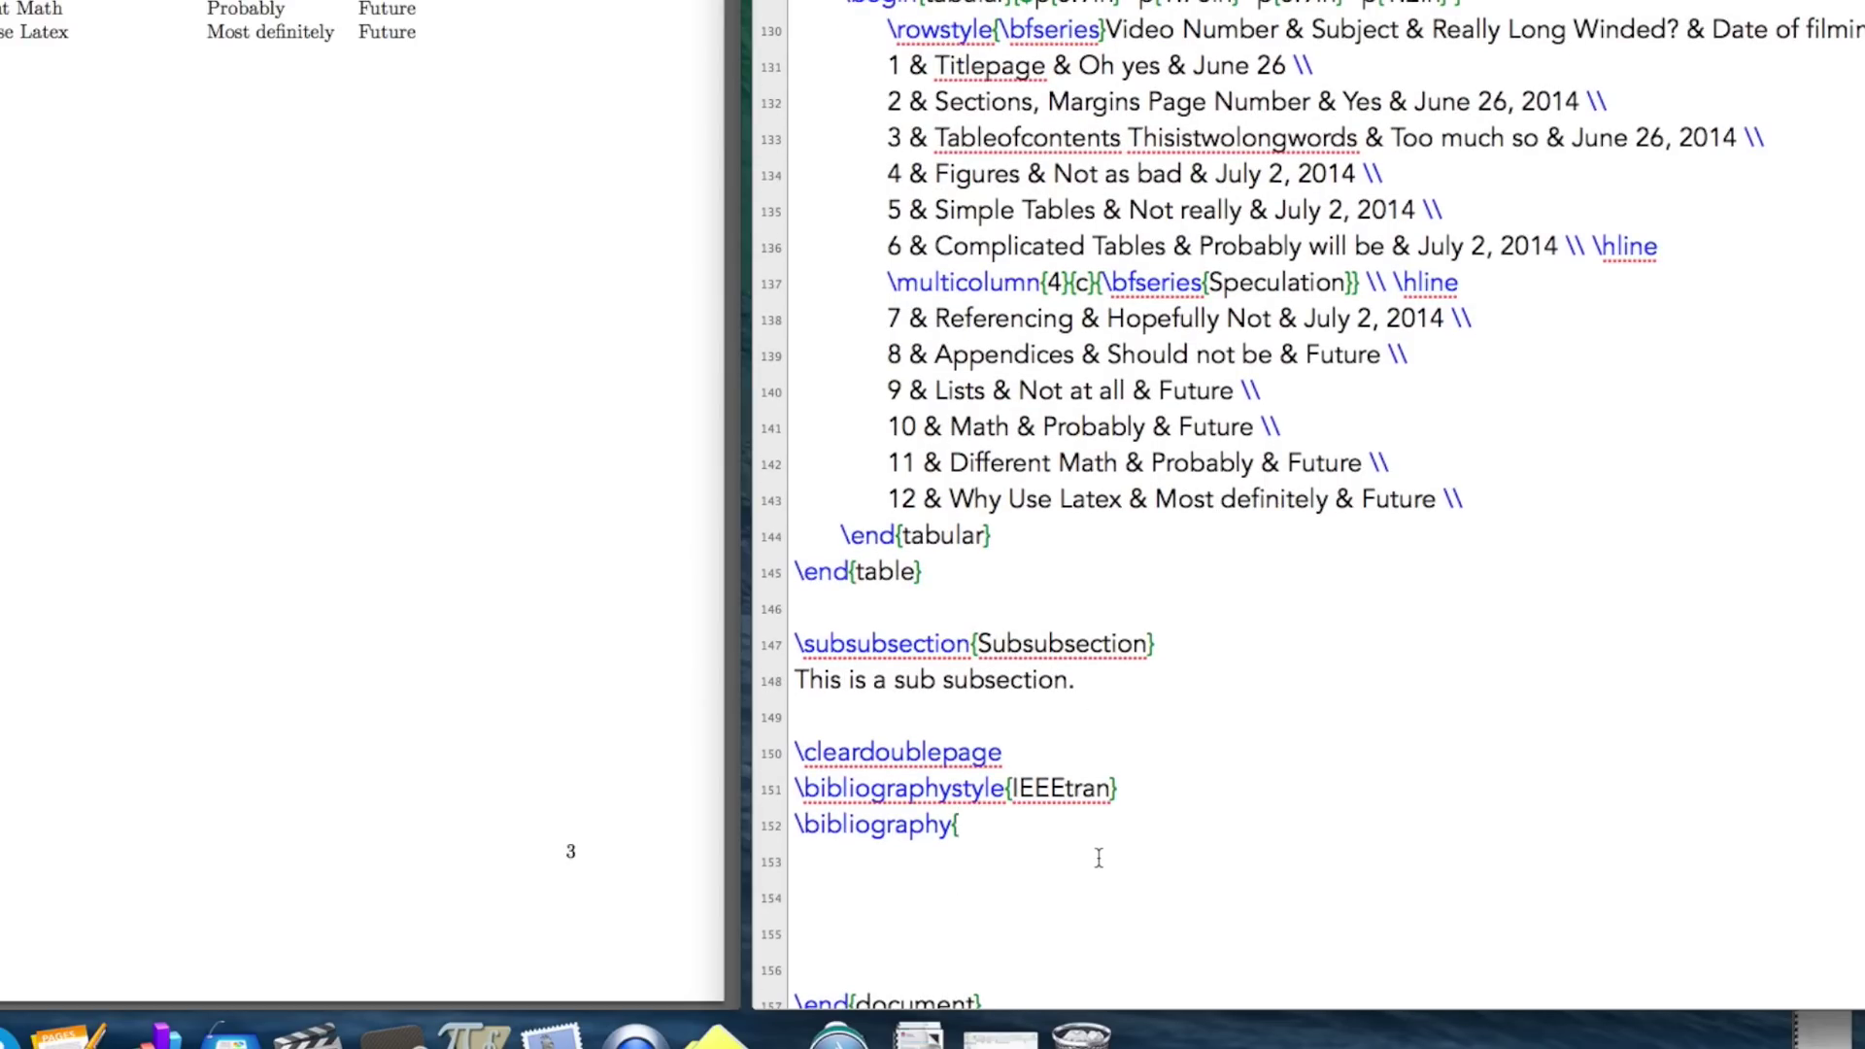
type("ref")
key("BackSpace")
key("BackSpace")
key("BackSpace")
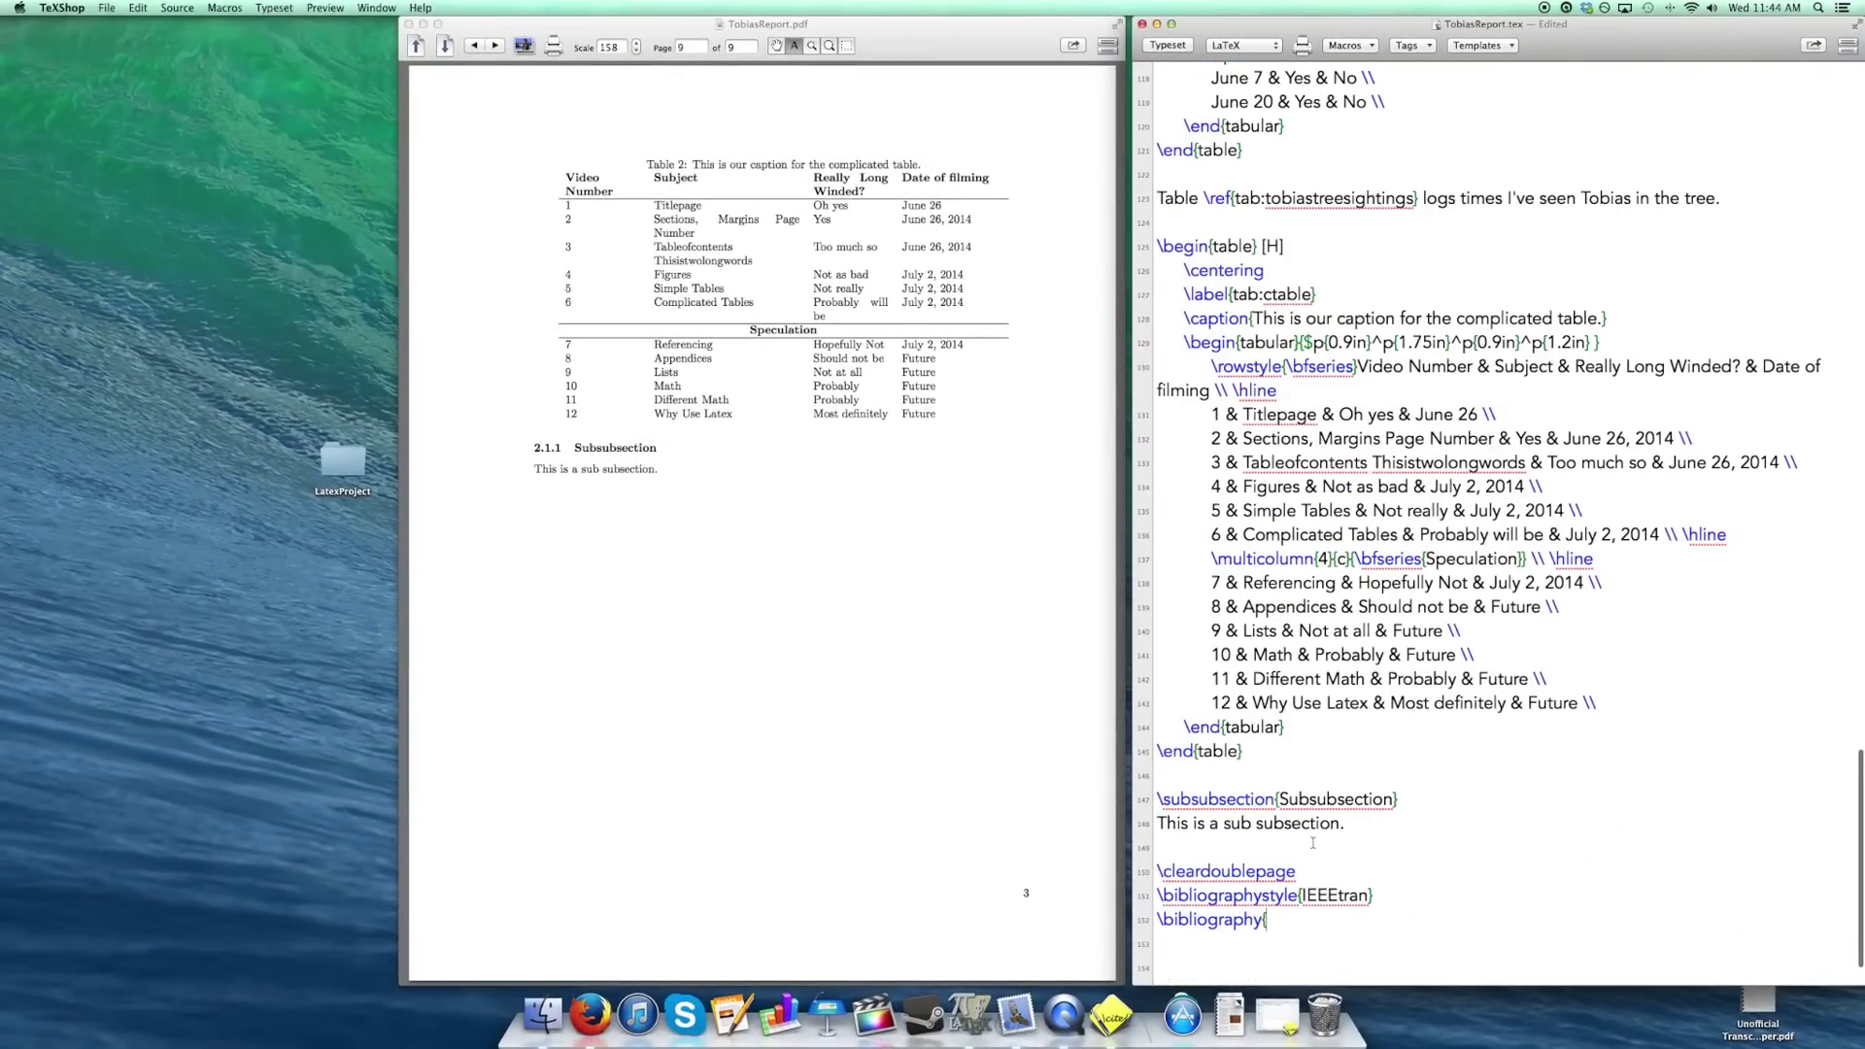
scroll(1291, 854, "down", 3)
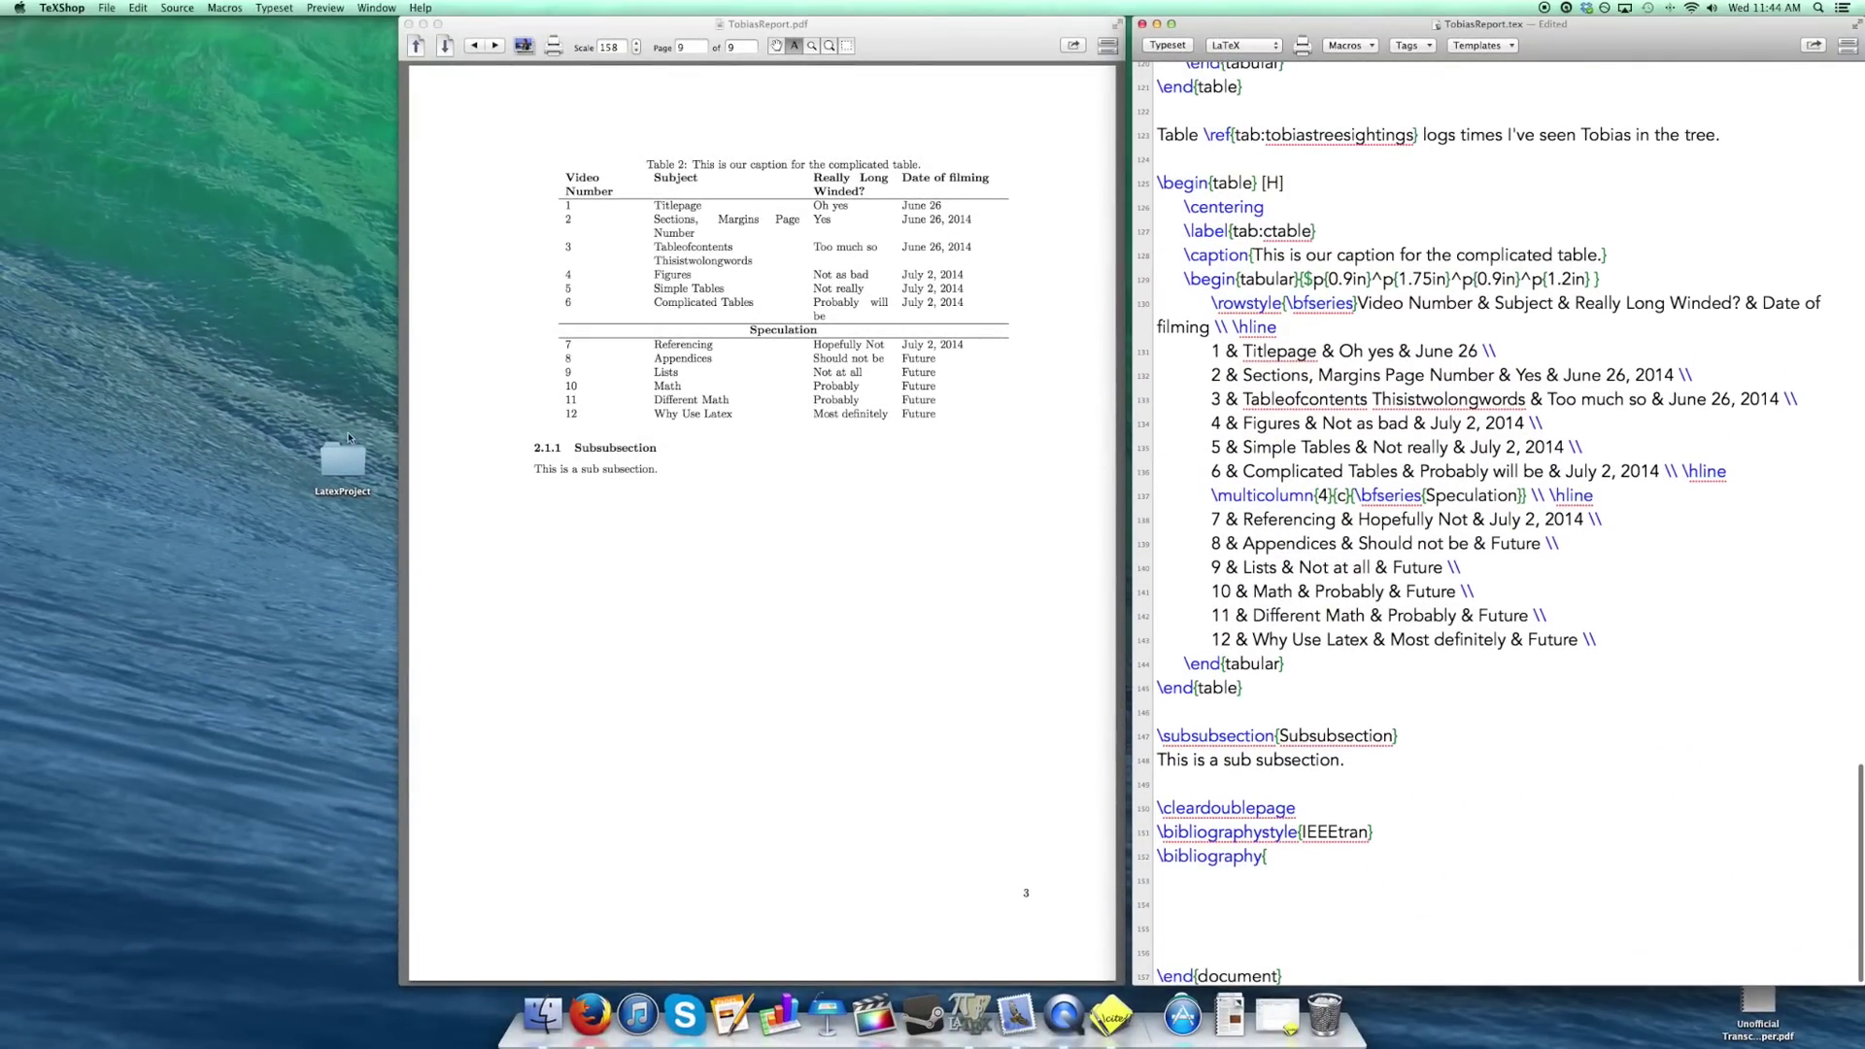
Open Get Info for tobiasref in LatexProject > References and copy its folder path.
double_click(349, 439)
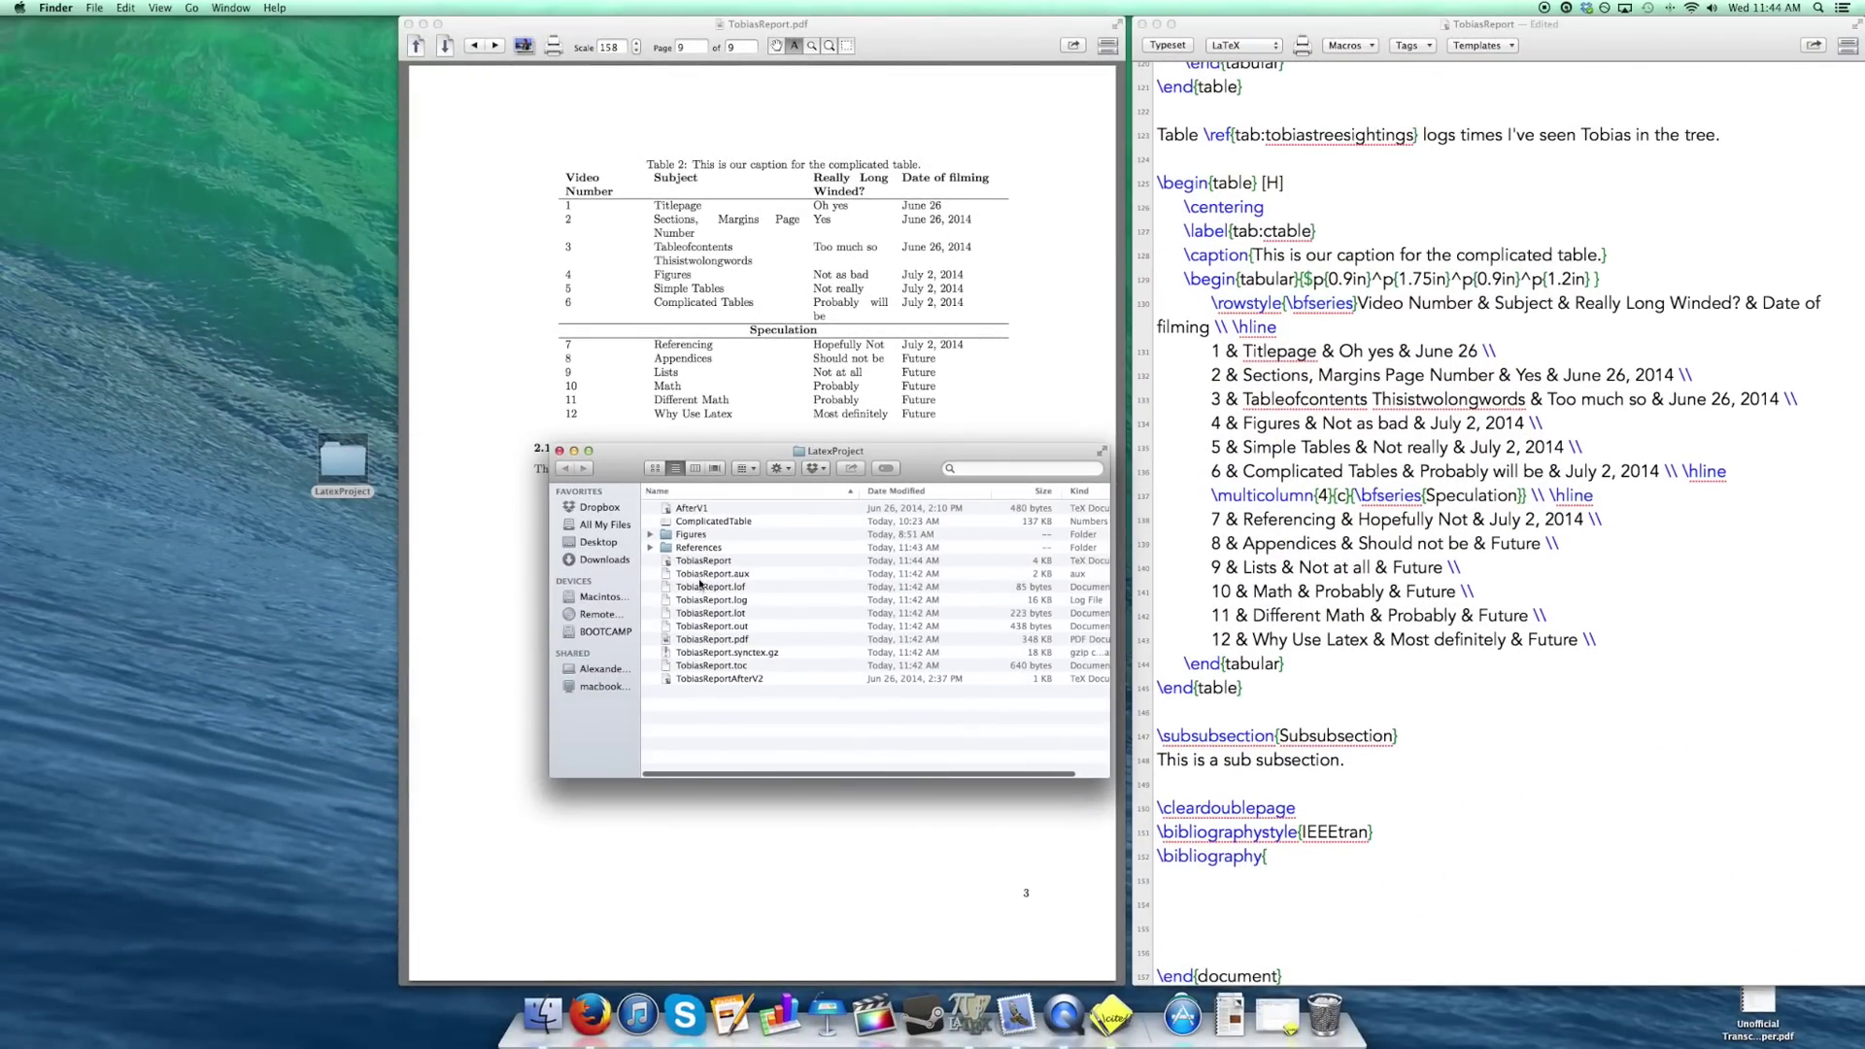
double_click(717, 549)
left_click(724, 509)
right_click(726, 515)
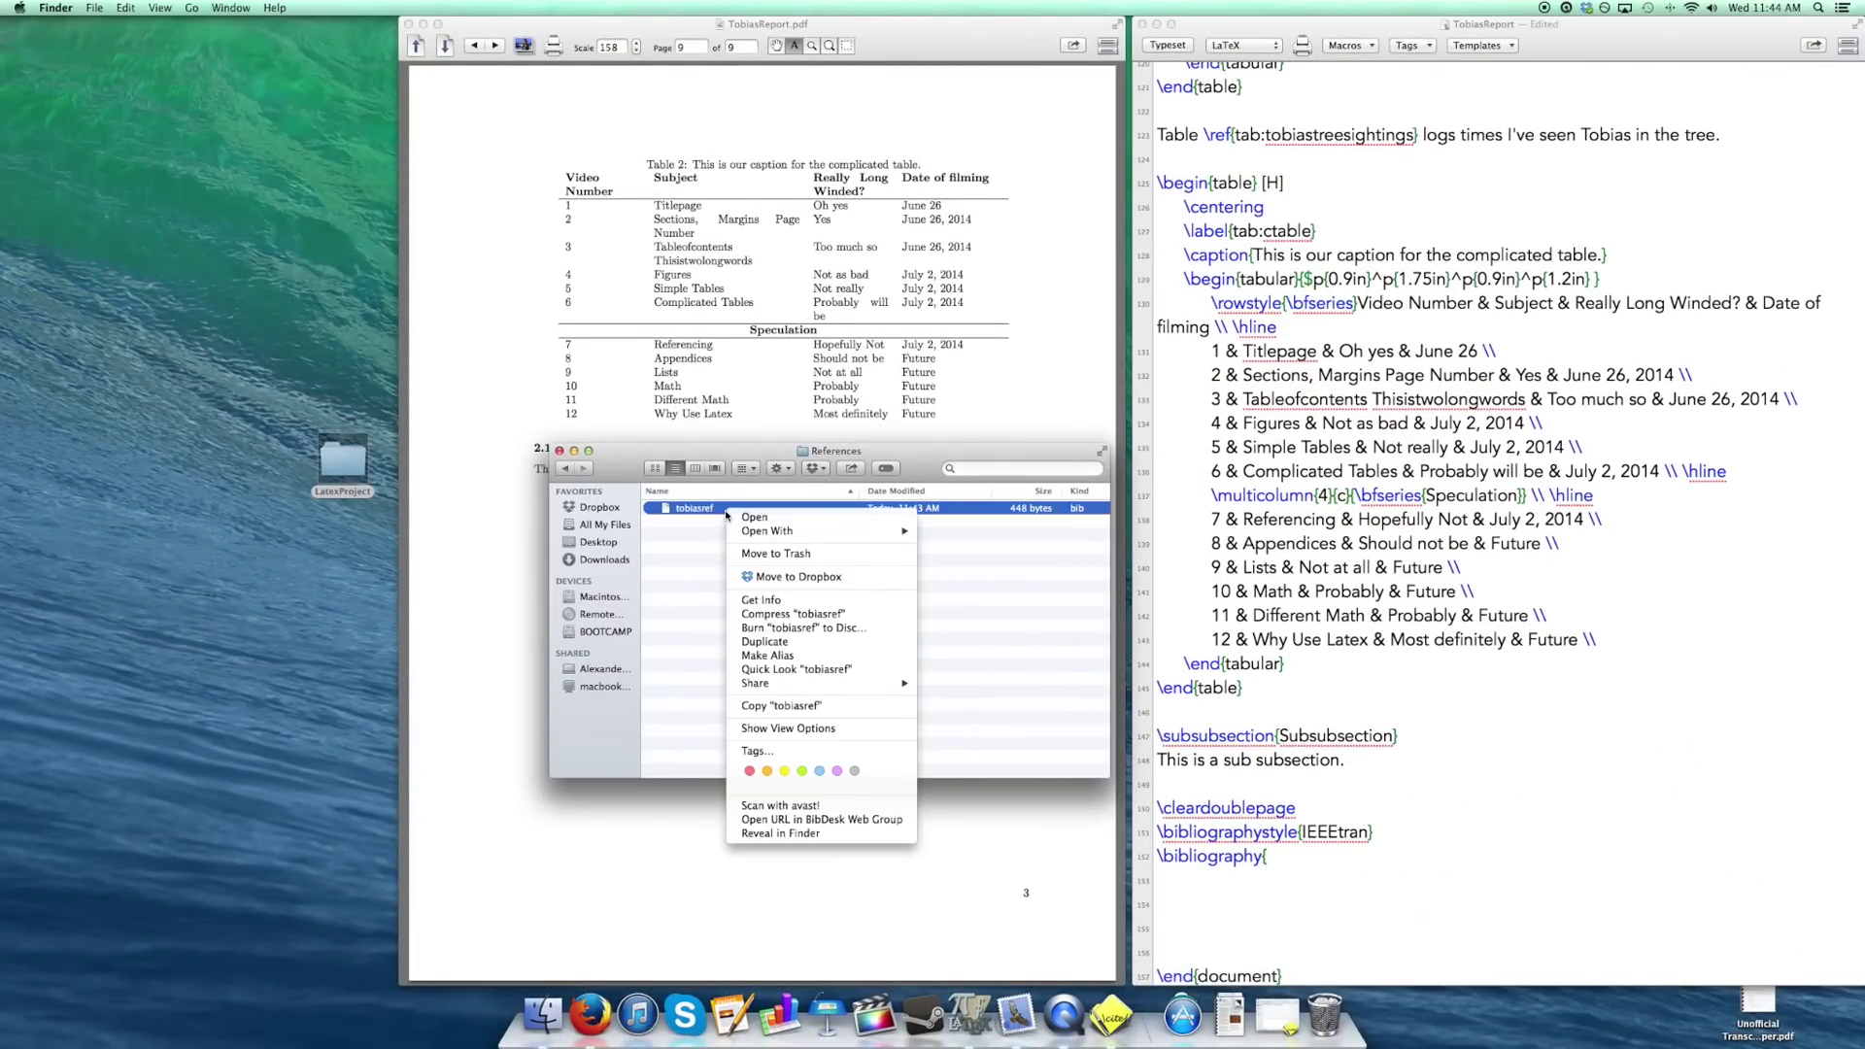
left_click(768, 599)
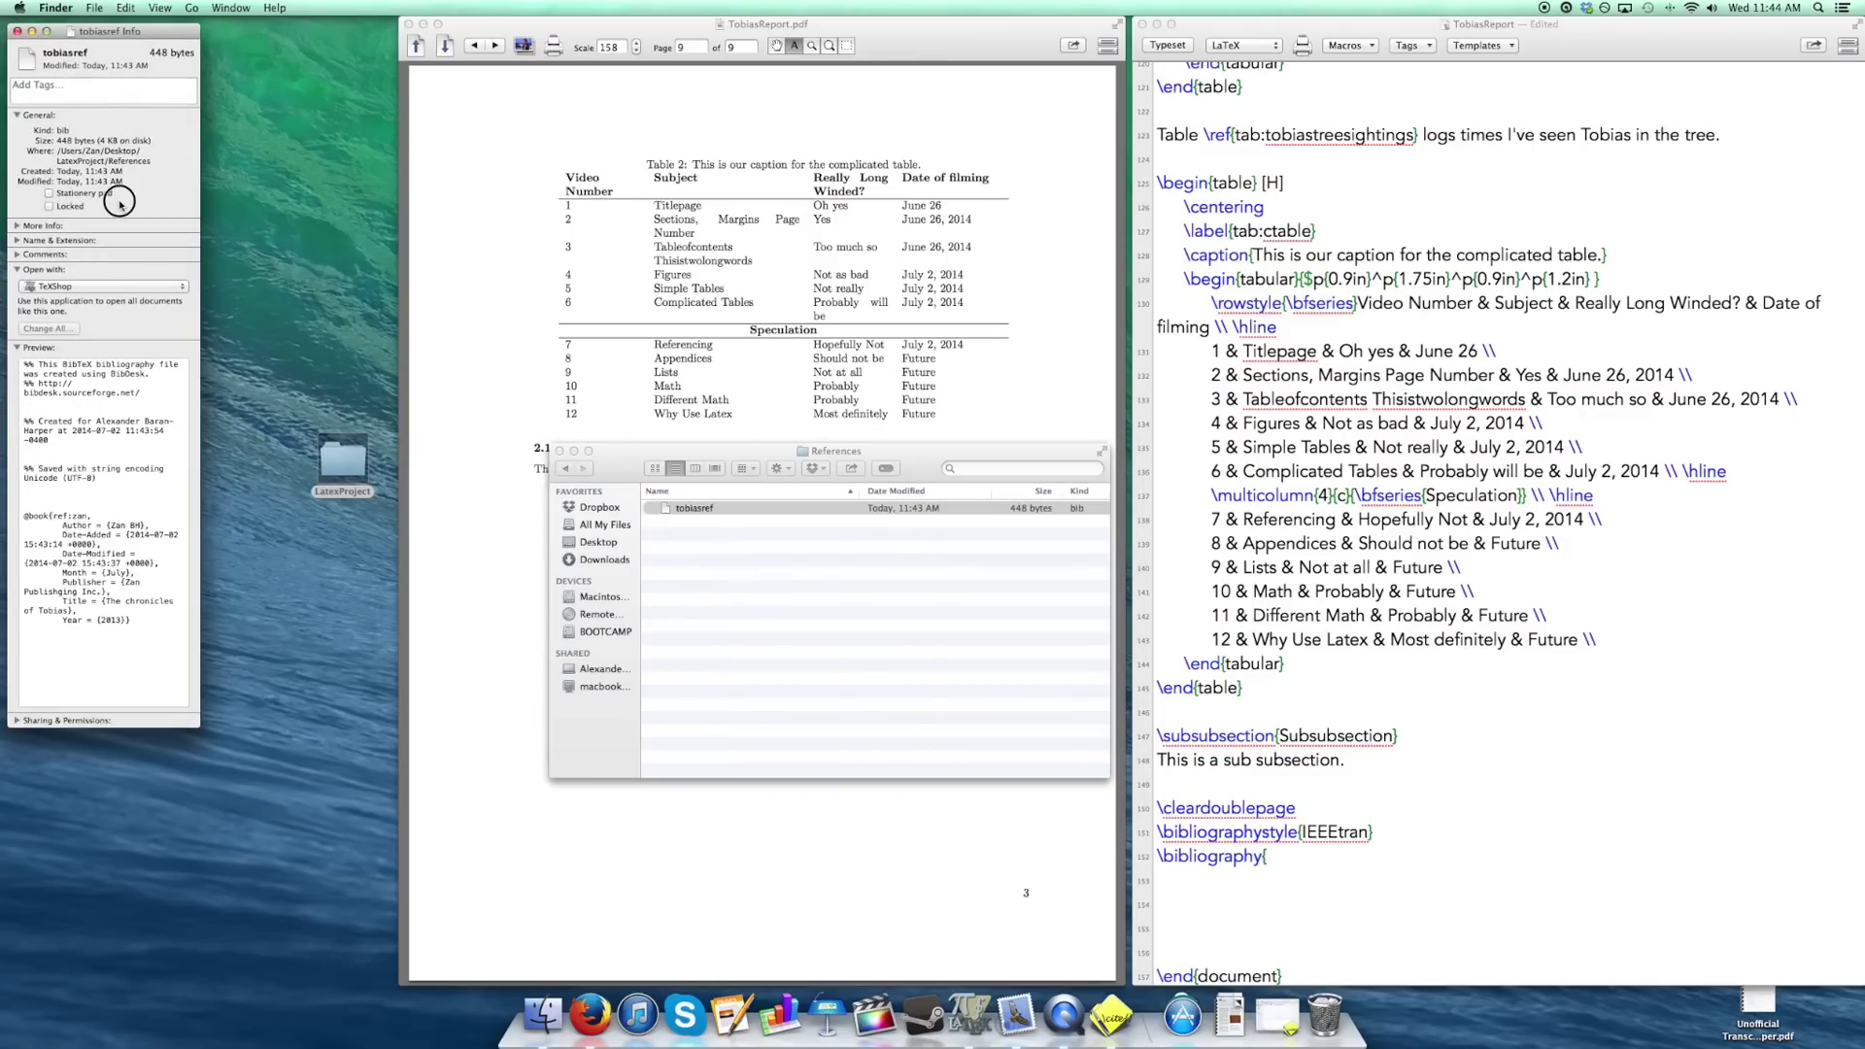
left_click_drag(153, 163, 57, 153)
key("super+c")
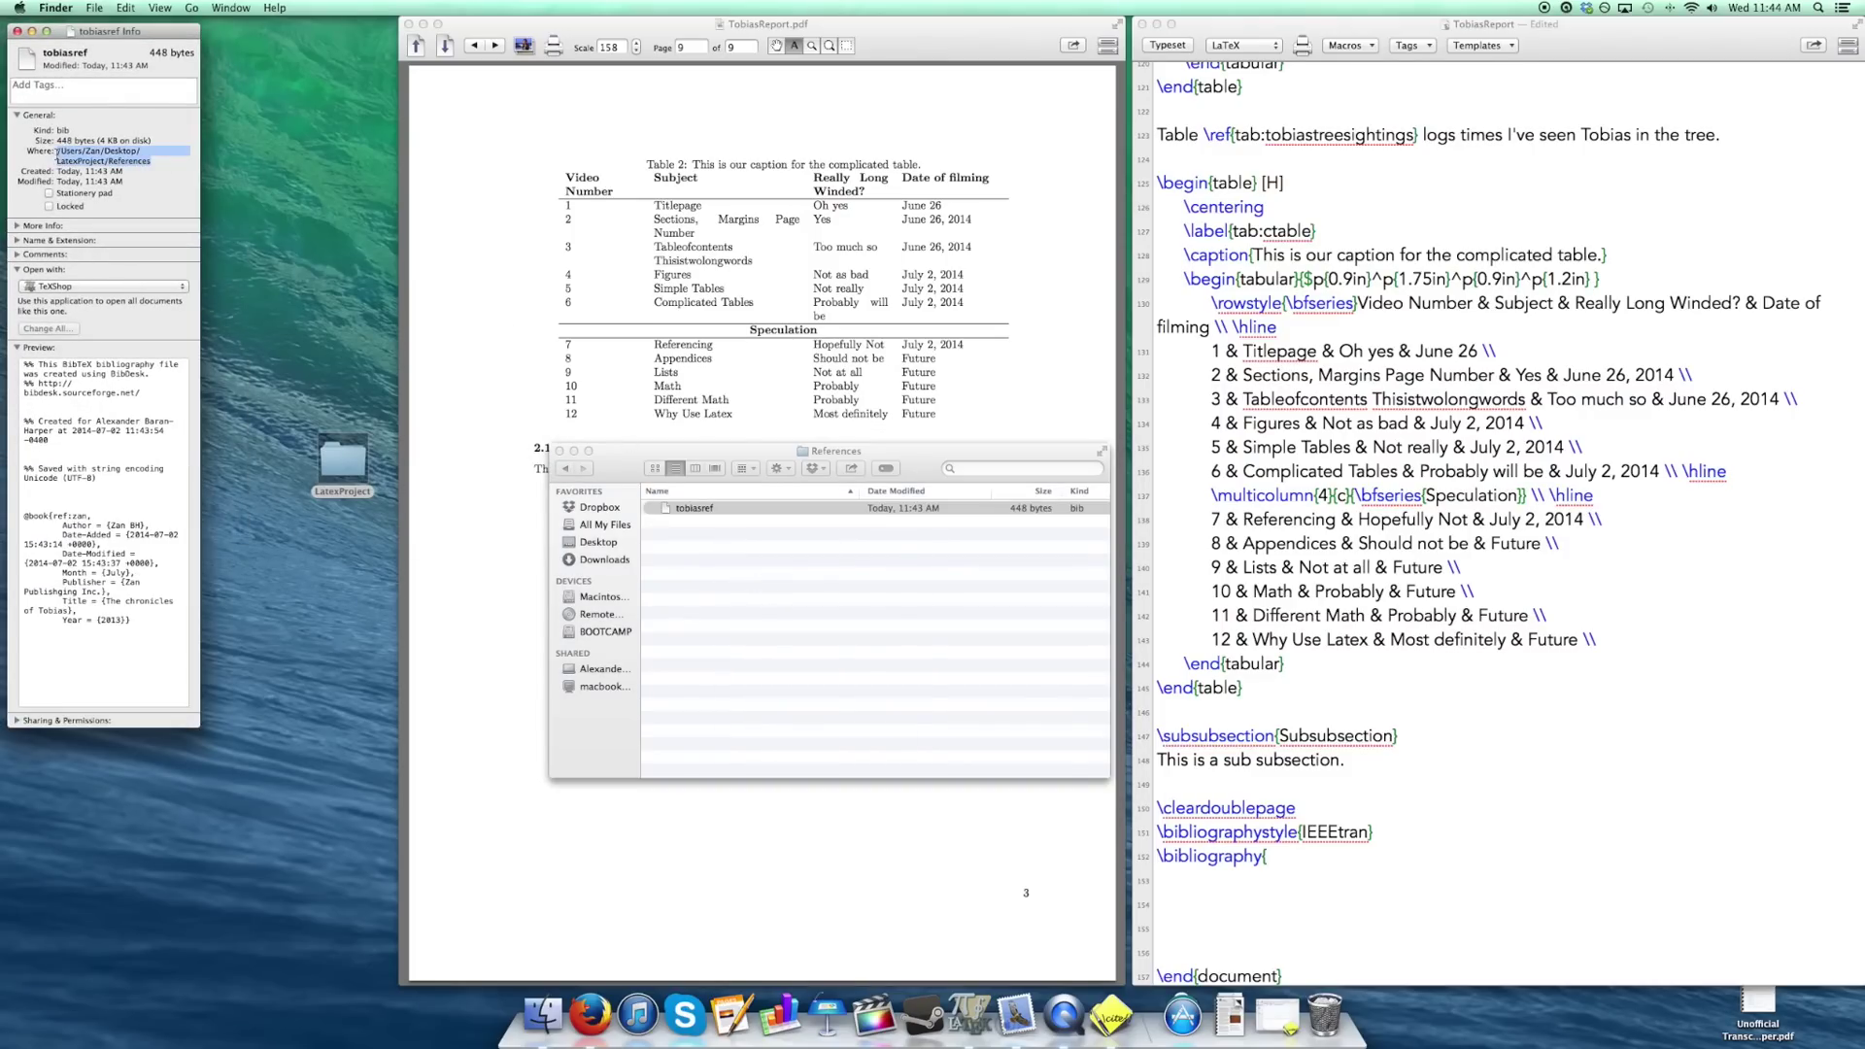
Paste the path into \bibliography, finish it with /tobiasref.bib}, and save the report.
left_click(1377, 841)
key("super+v")
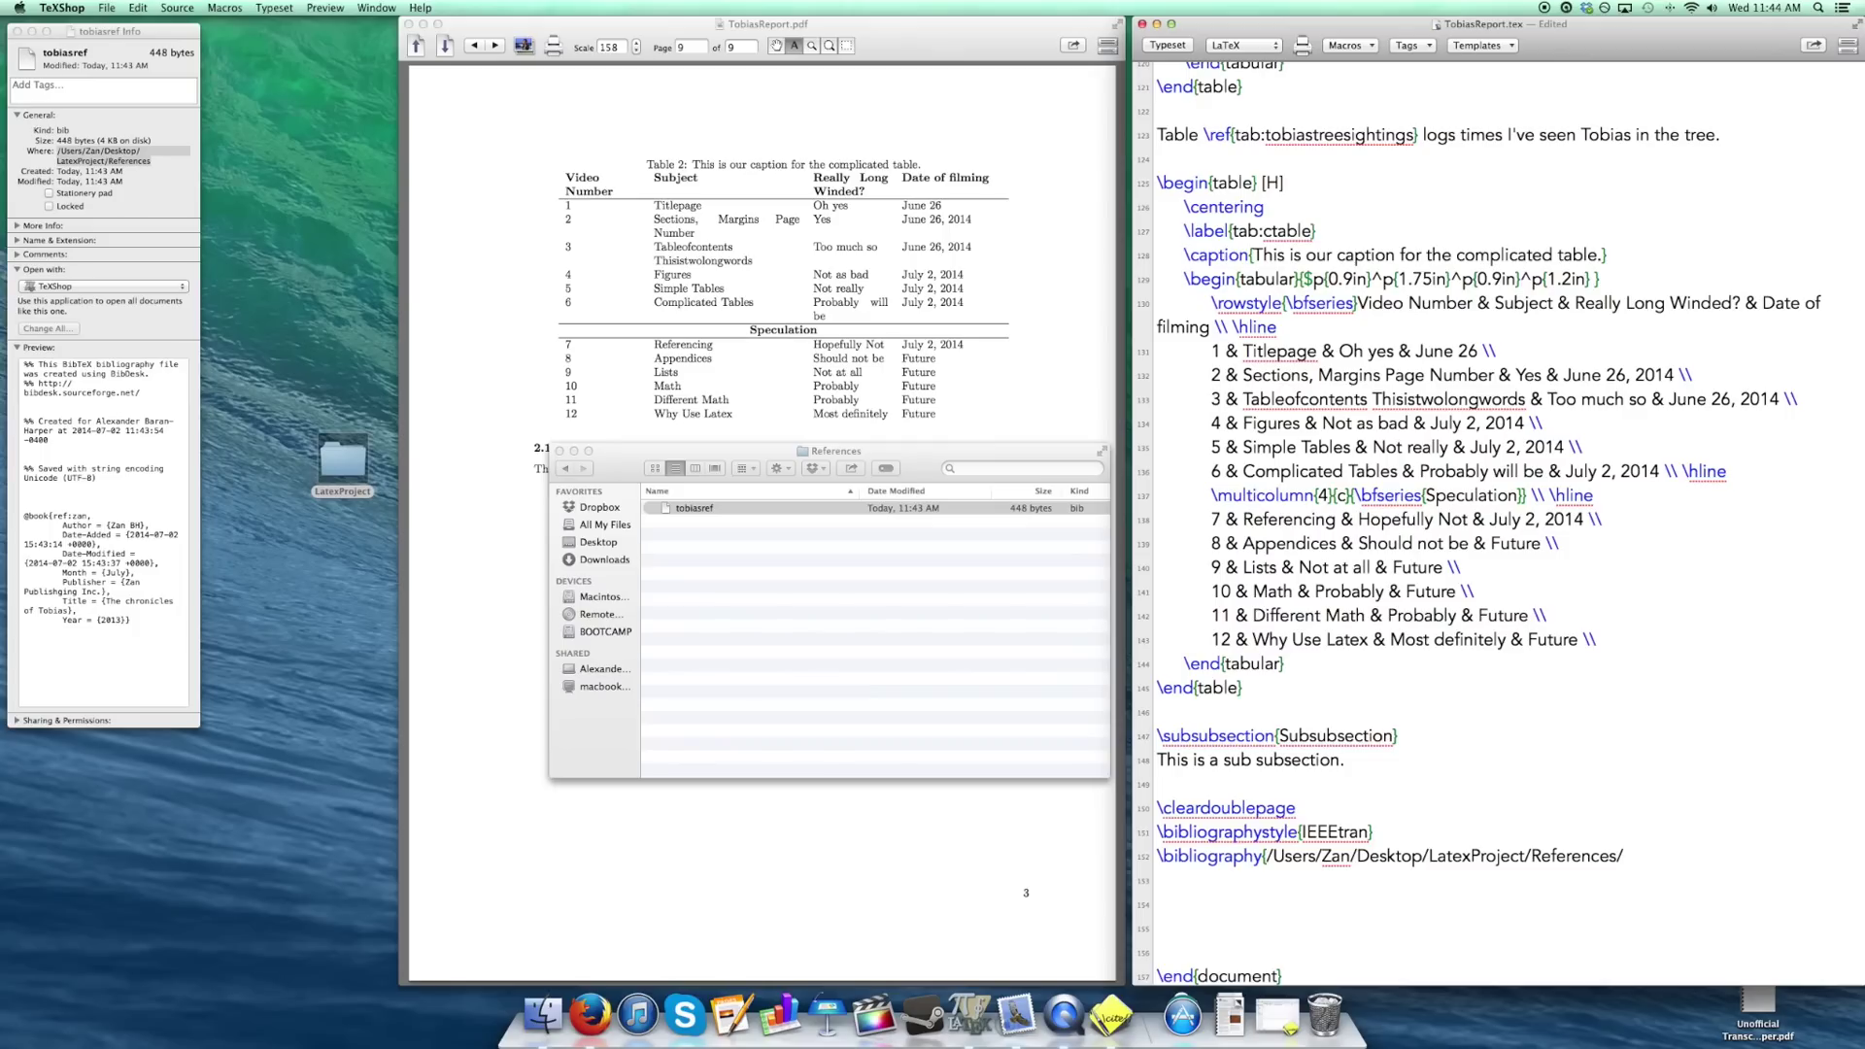
type("/tobiasref.bib}")
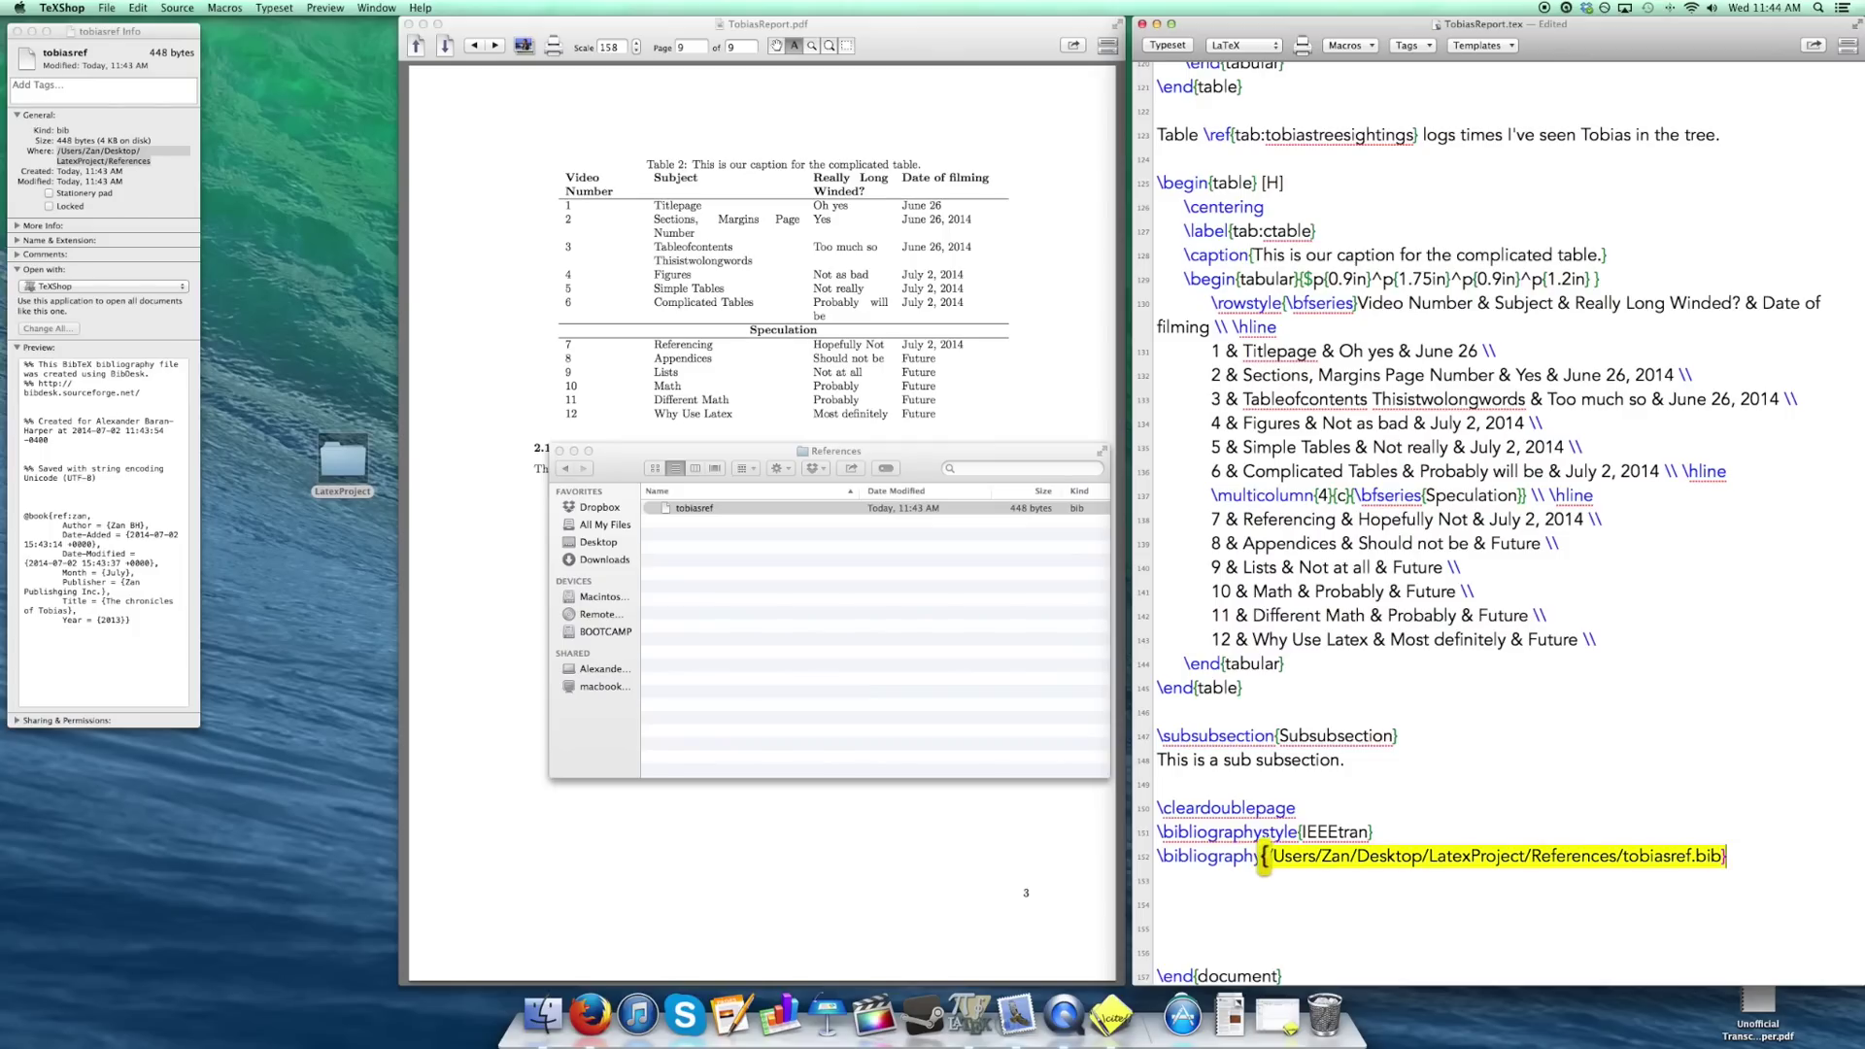
left_click(1516, 728)
key("super+s")
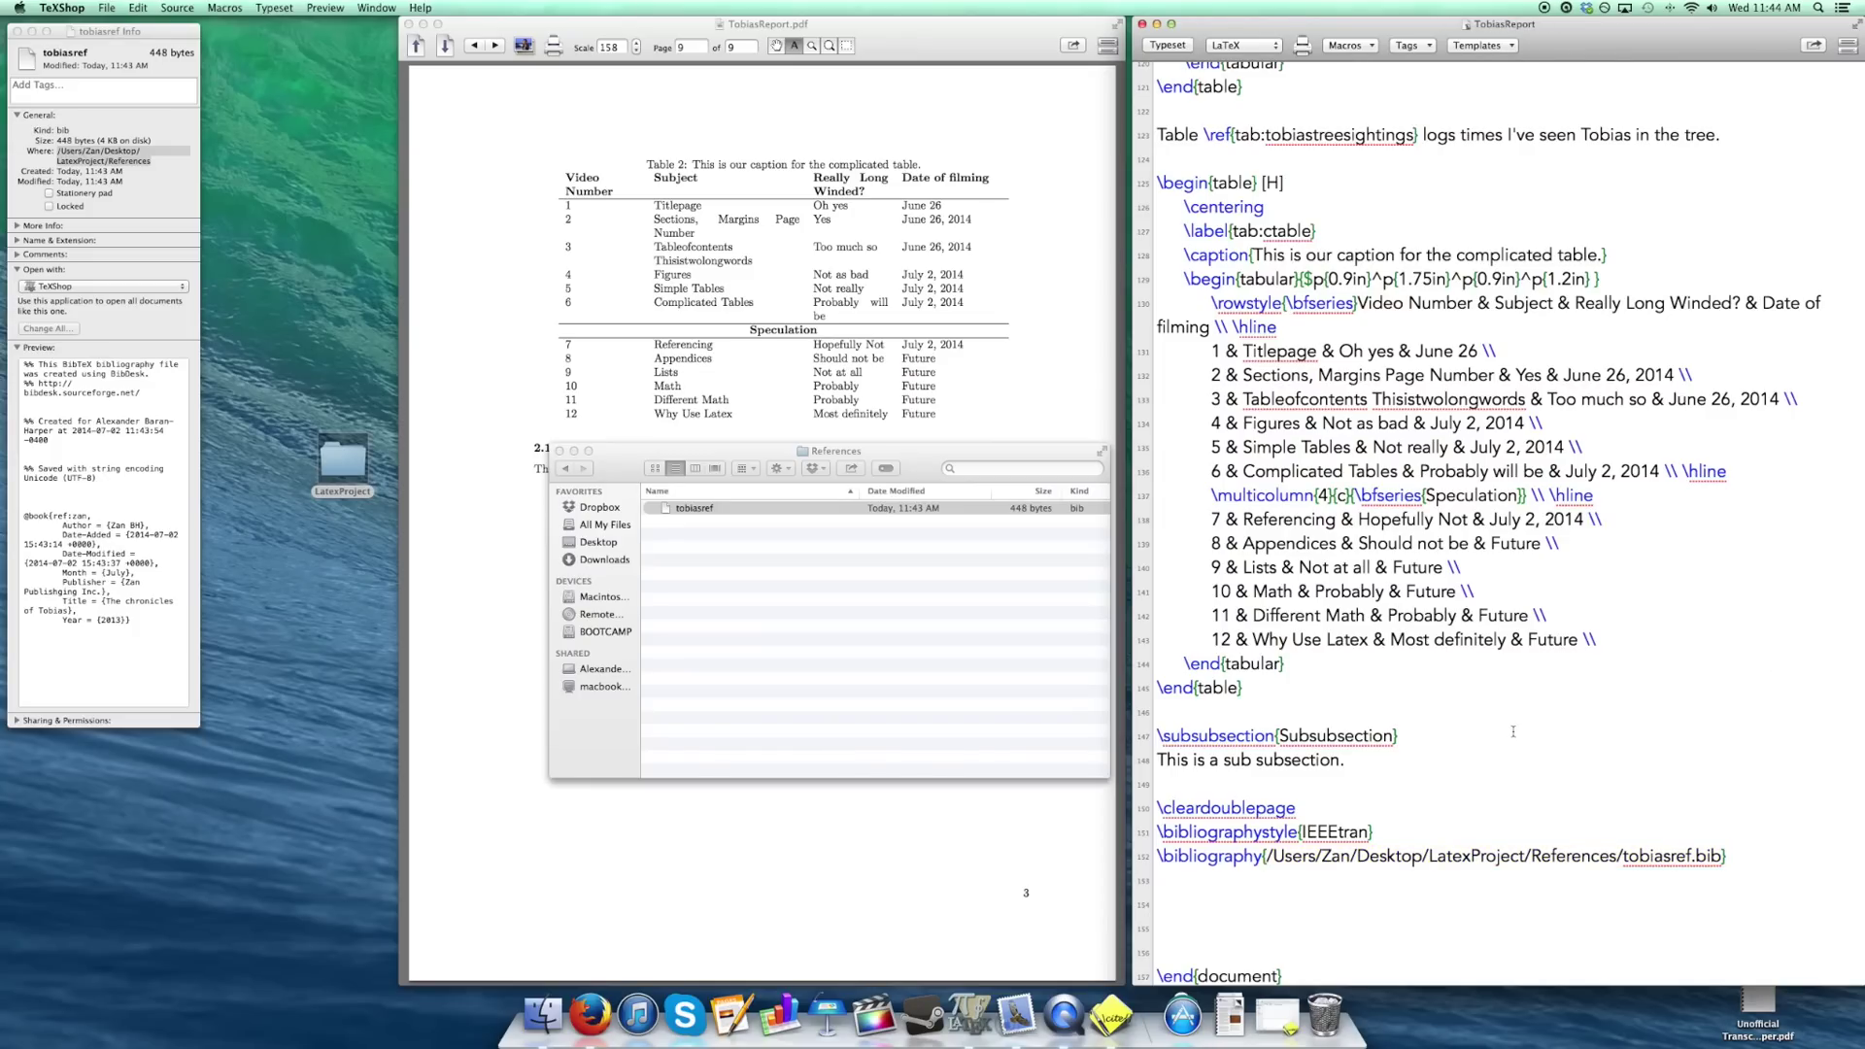
Close the Finder window and cite ref:zan after the tree-climbing sentence.
left_click(561, 450)
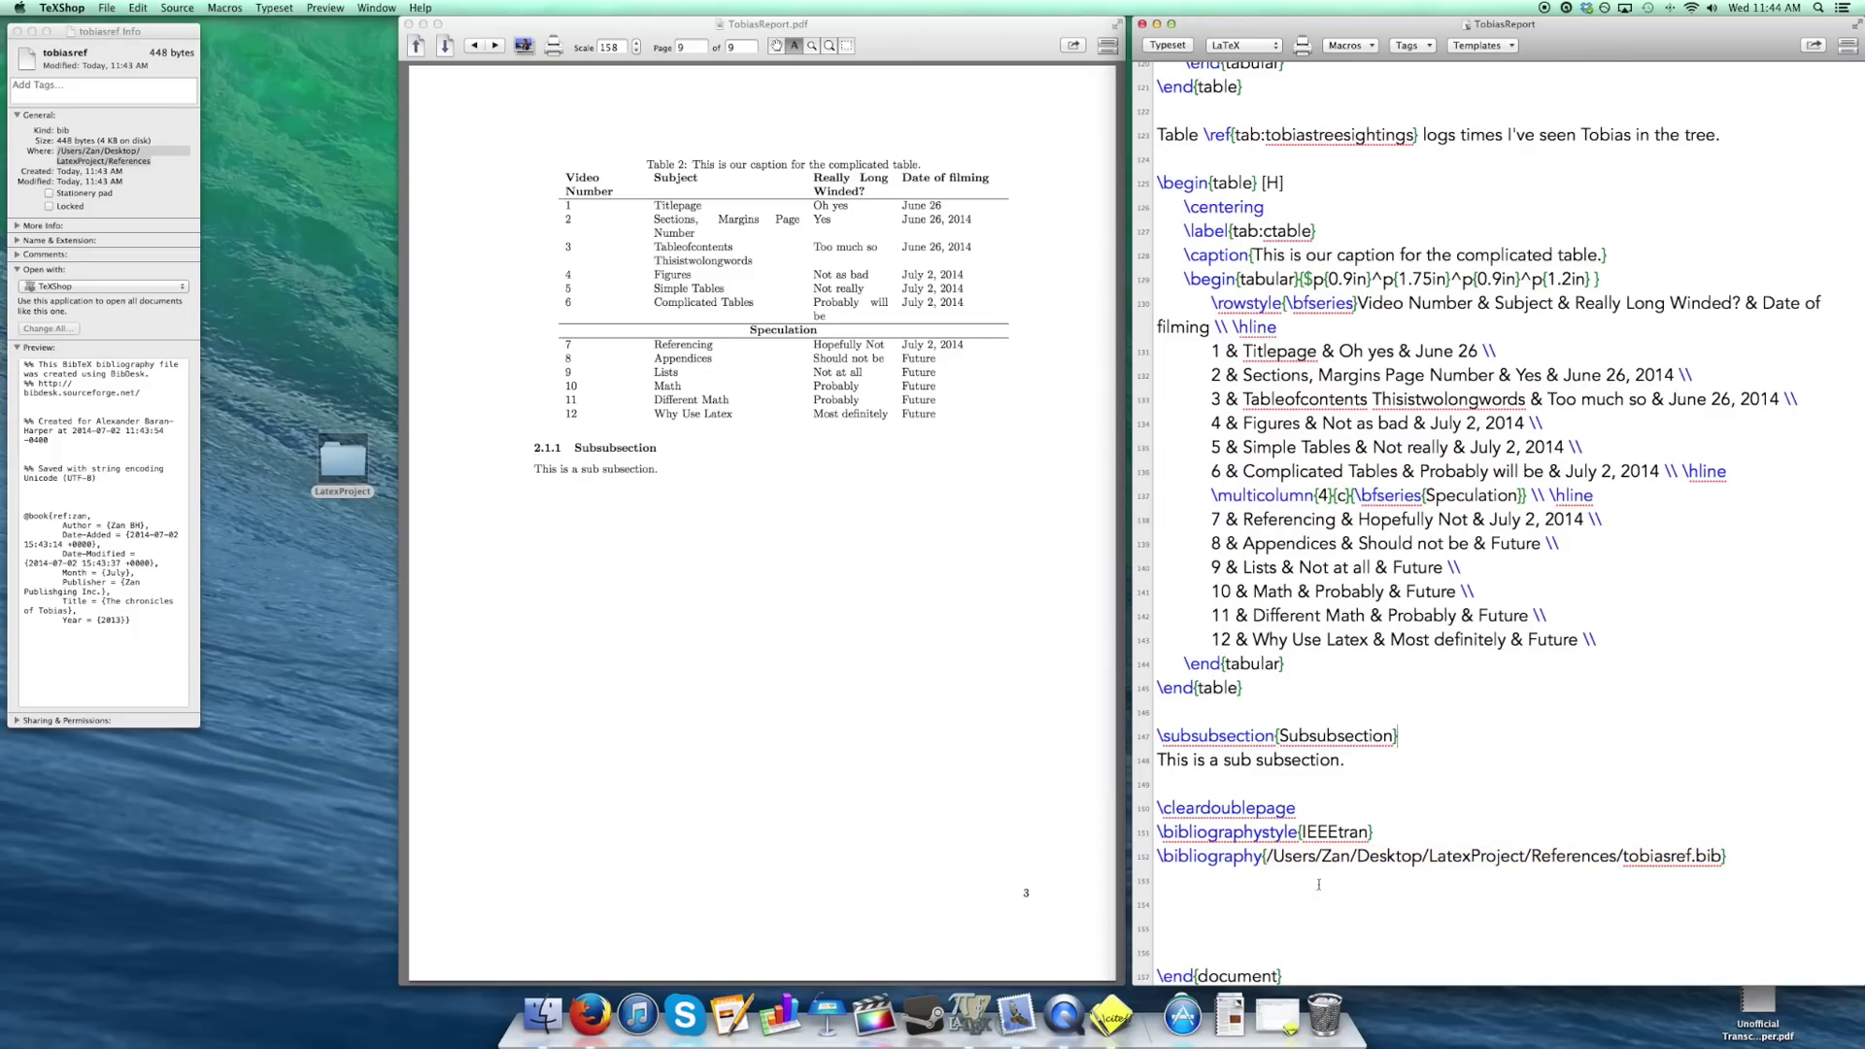
left_click(926, 505)
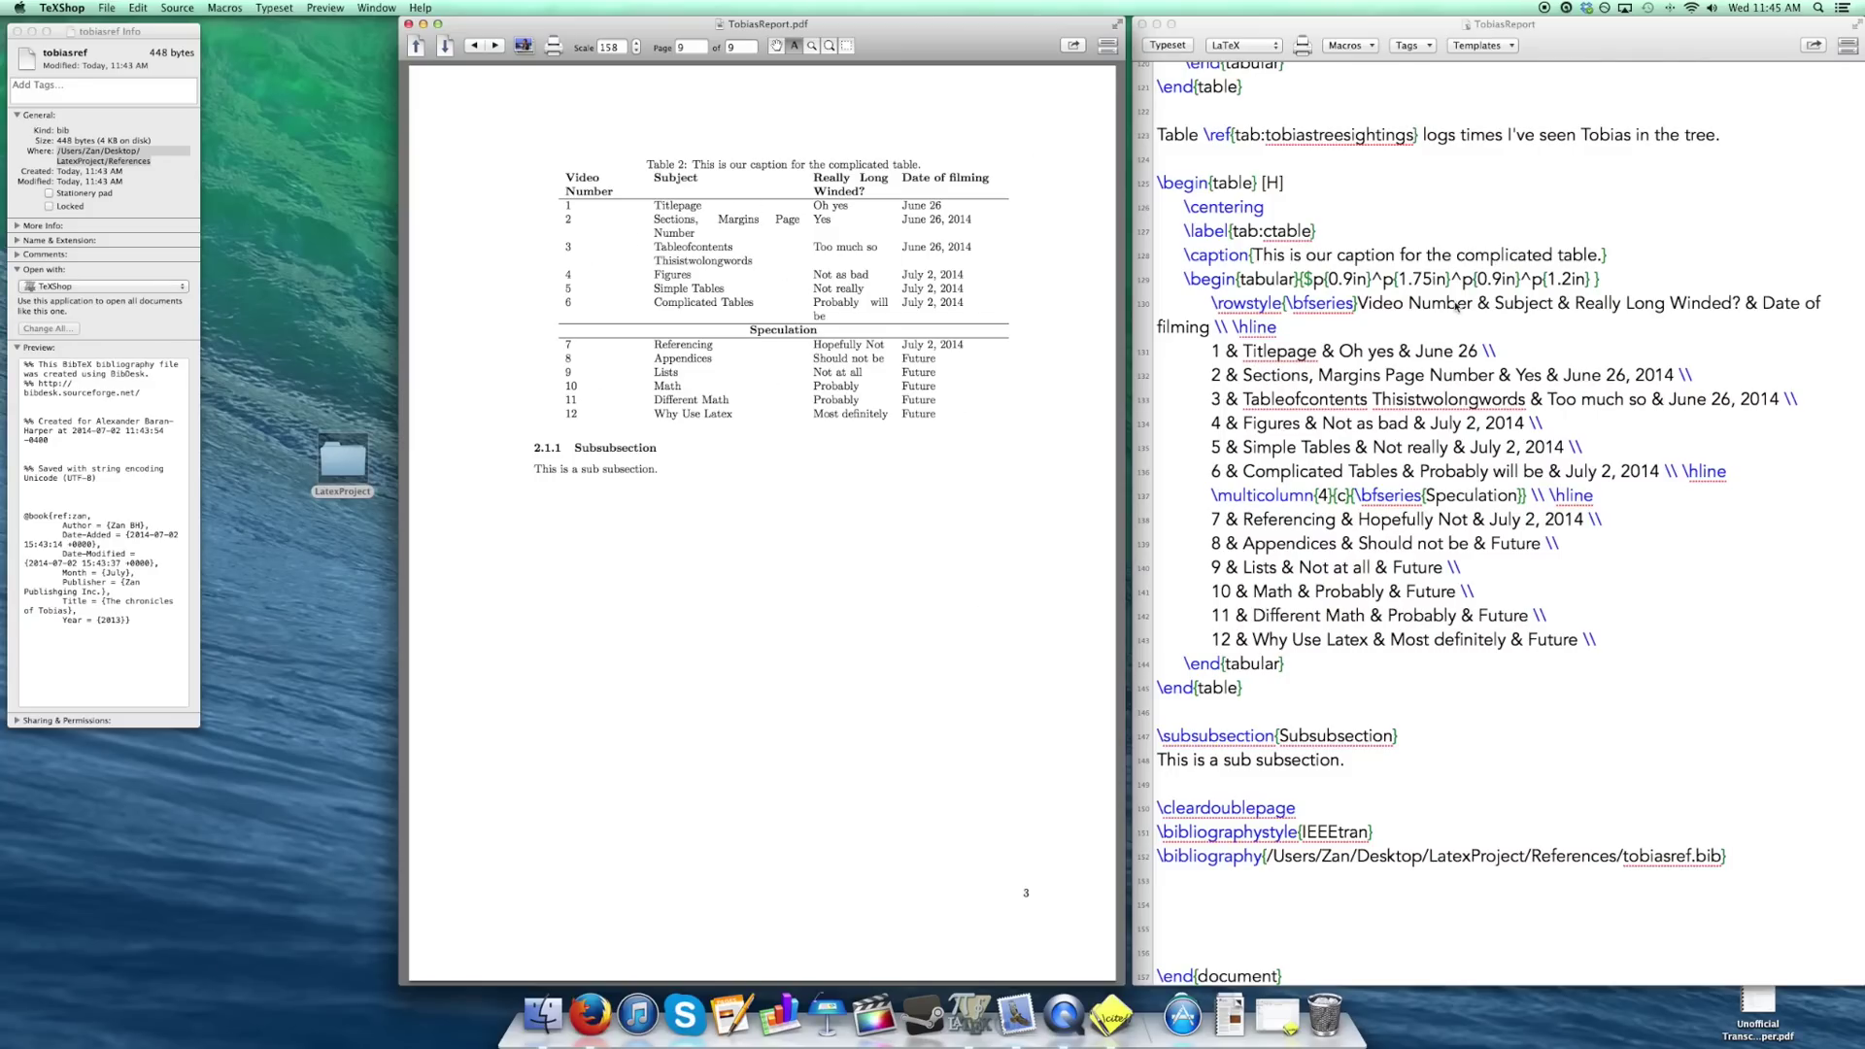
left_click(1428, 338)
scroll(1428, 338, "up", 10)
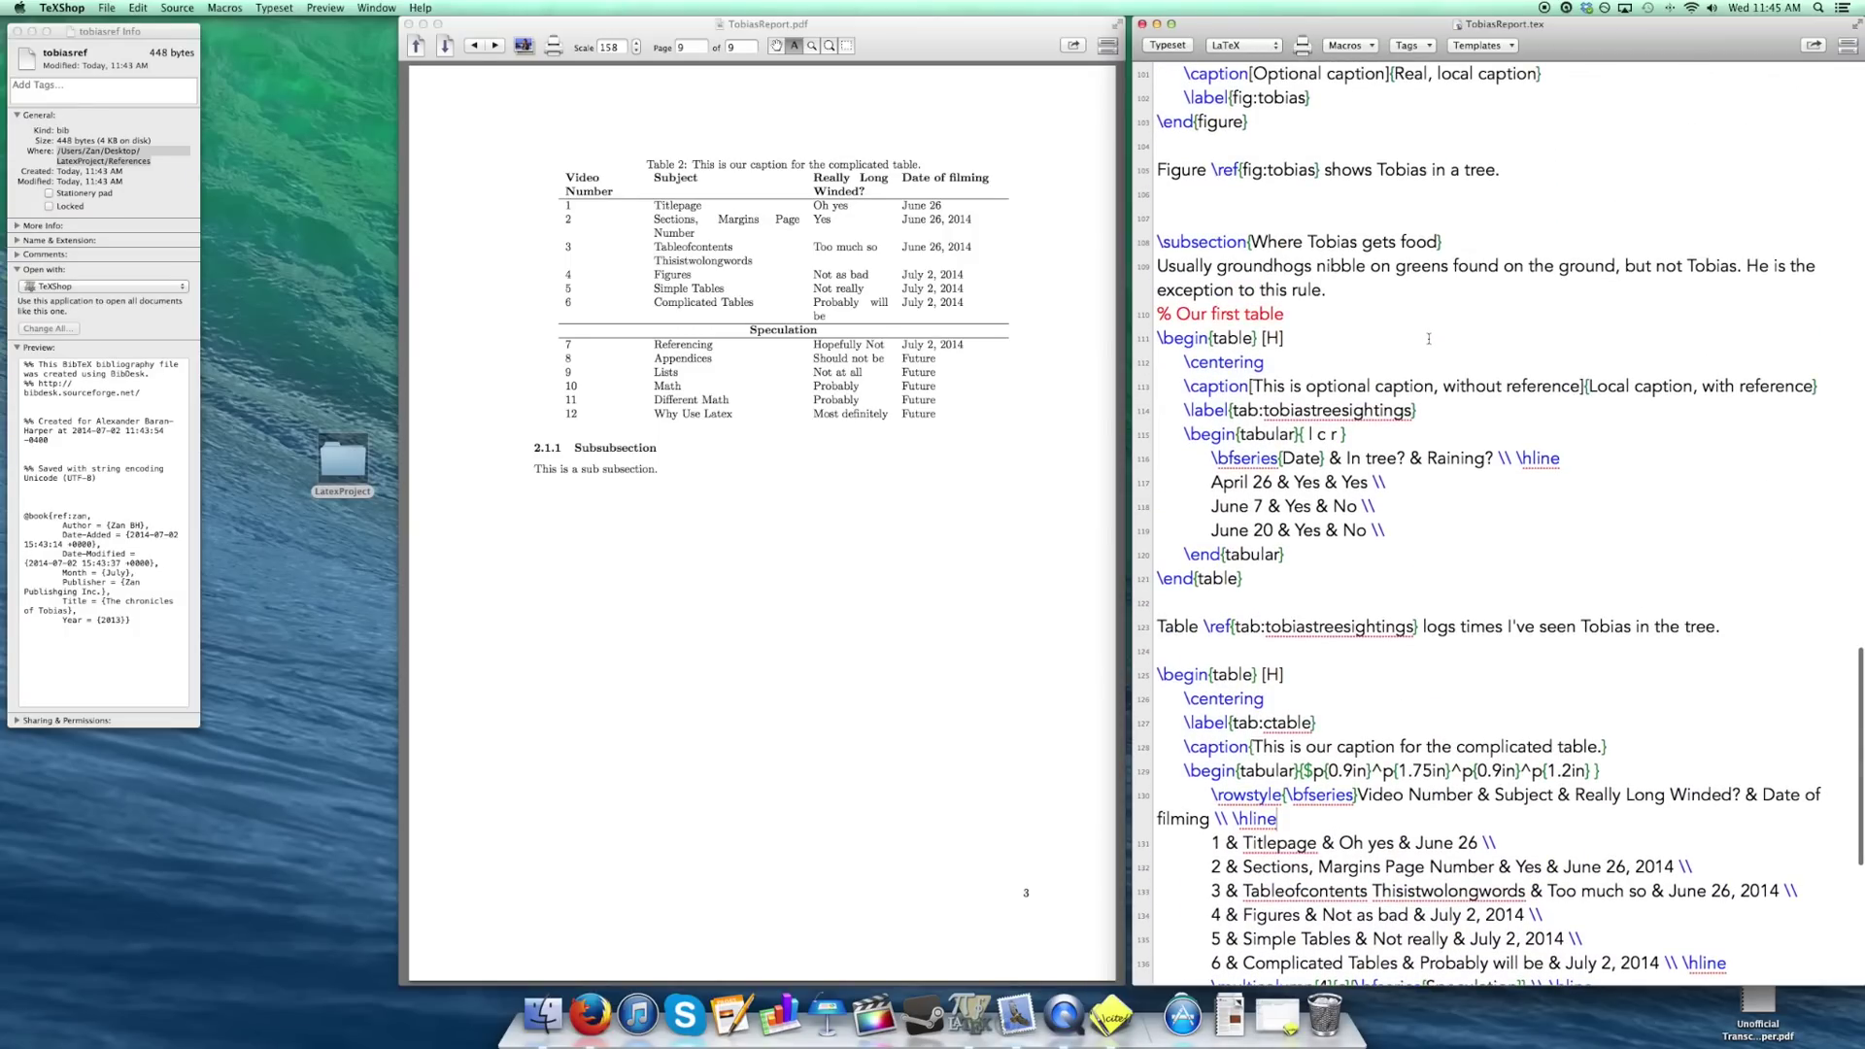
left_click(1593, 351)
scroll(1649, 308, "up", 15)
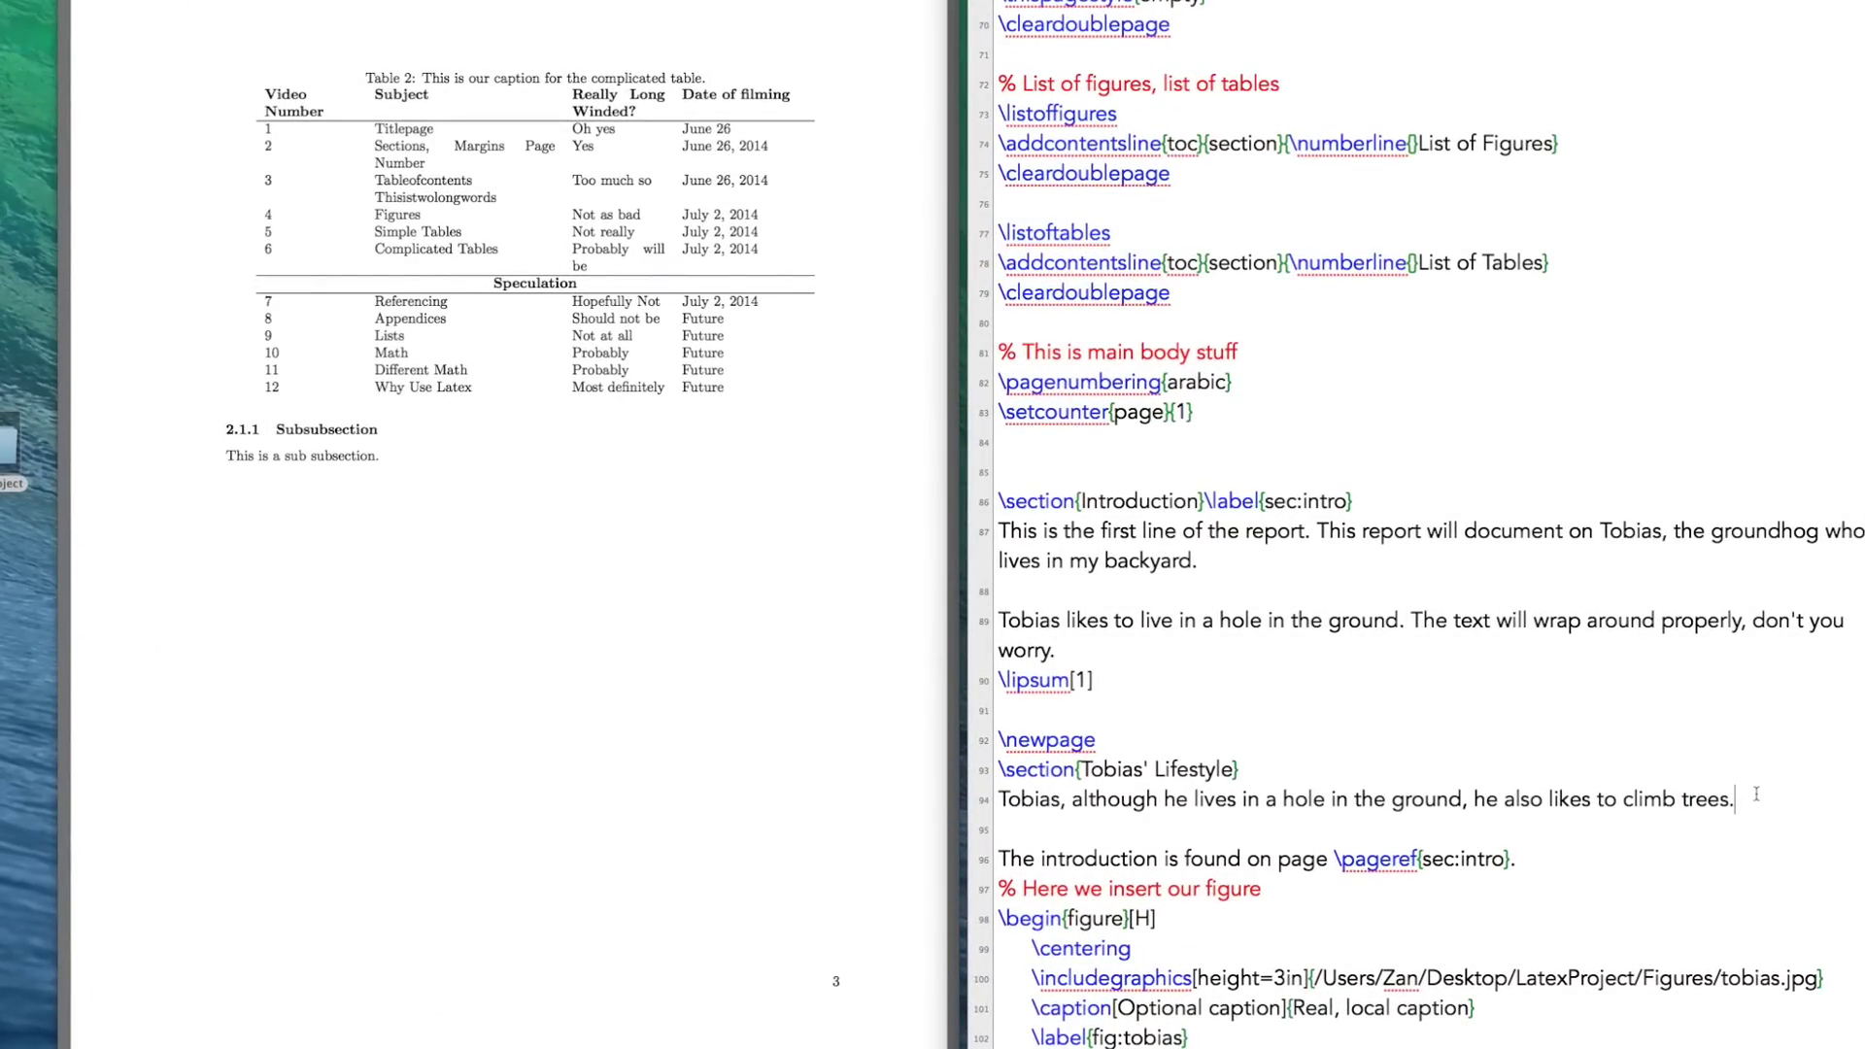
type("cite{ref:zan}")
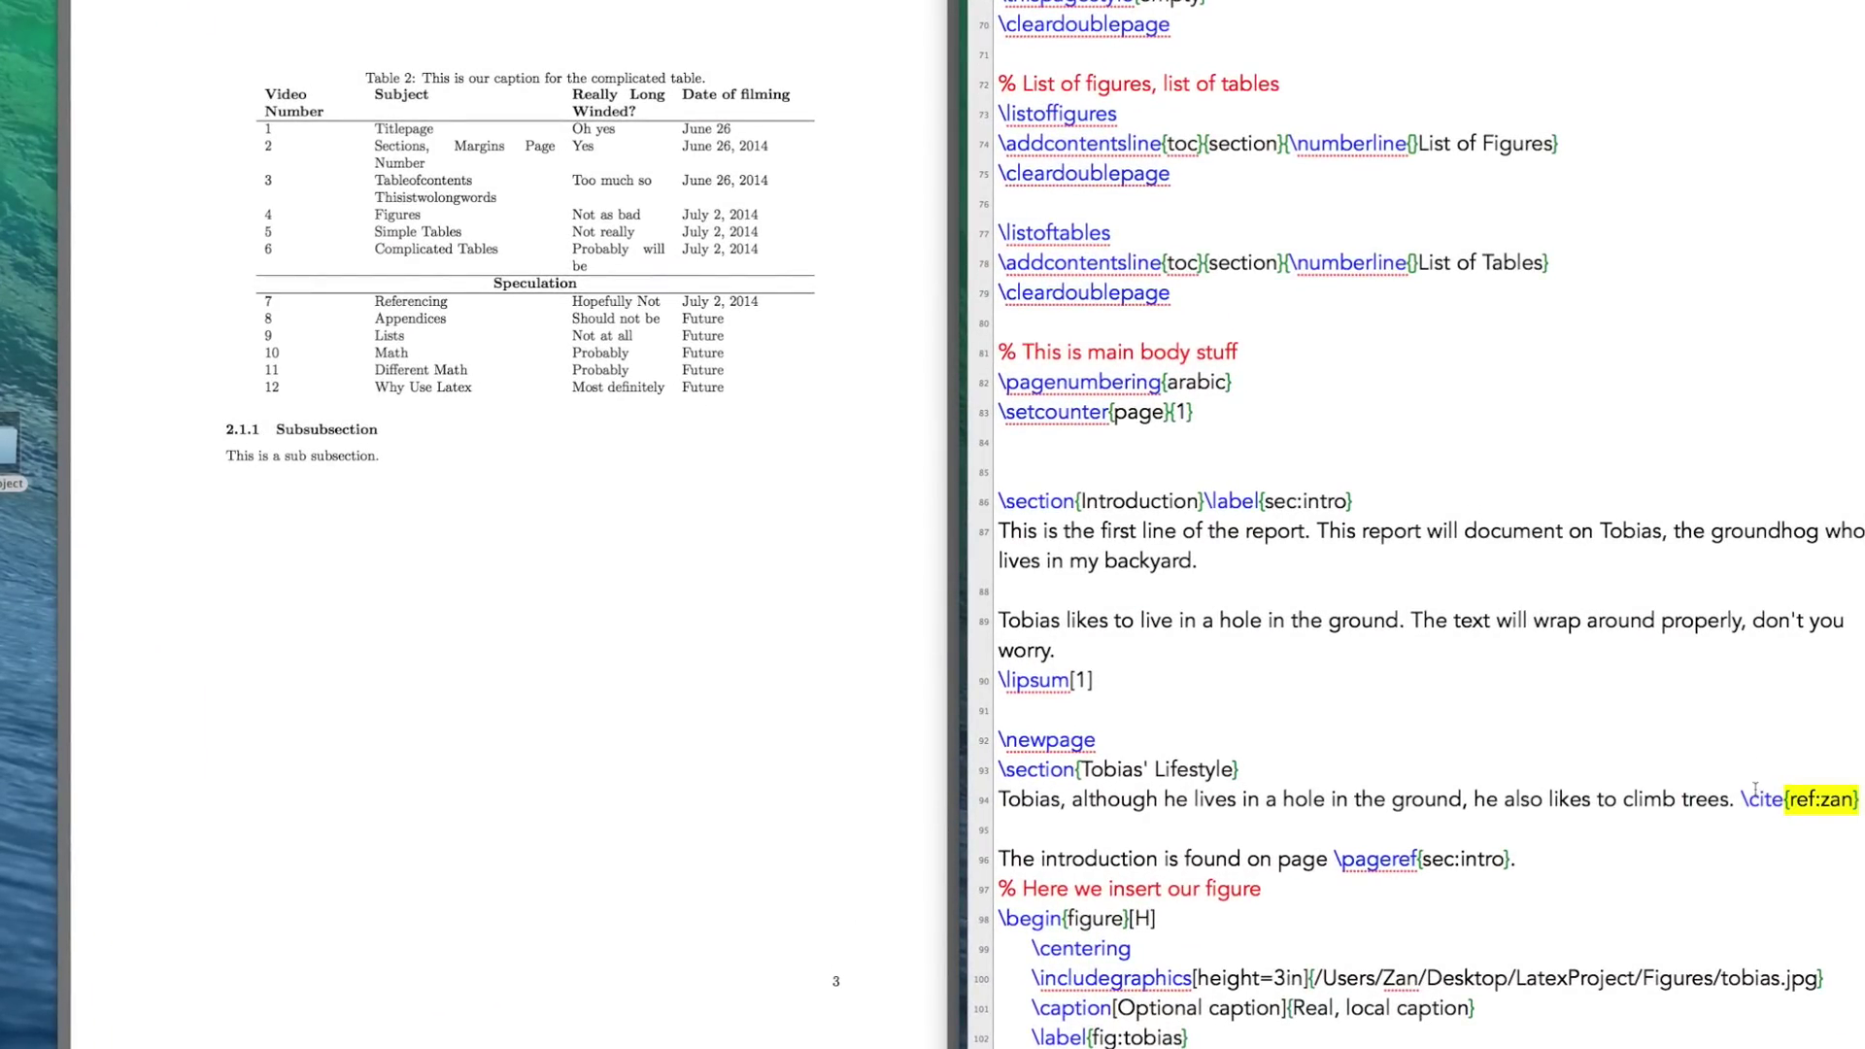
Add \cite{ref:zan} to the end of the first table's caption.
scroll(1758, 788, "down", 4)
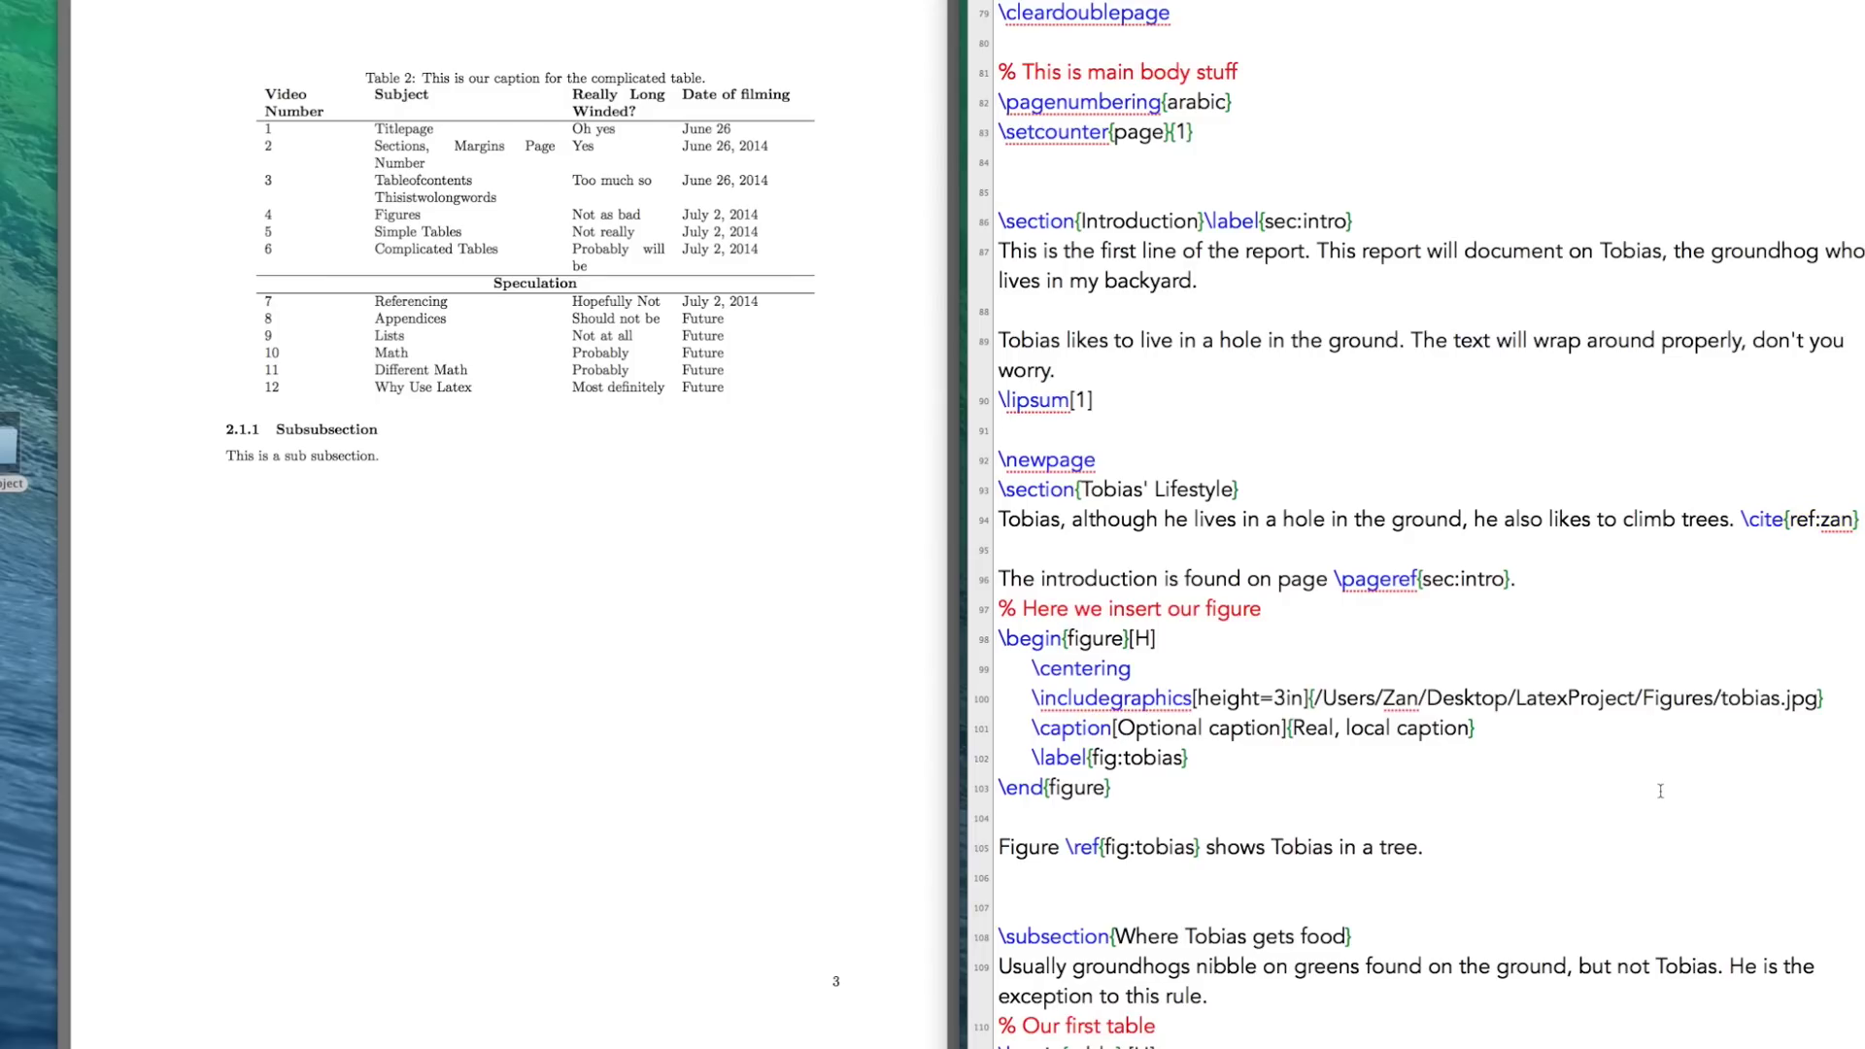
scroll(1660, 792, "down", 5)
scroll(1661, 792, "down", 3)
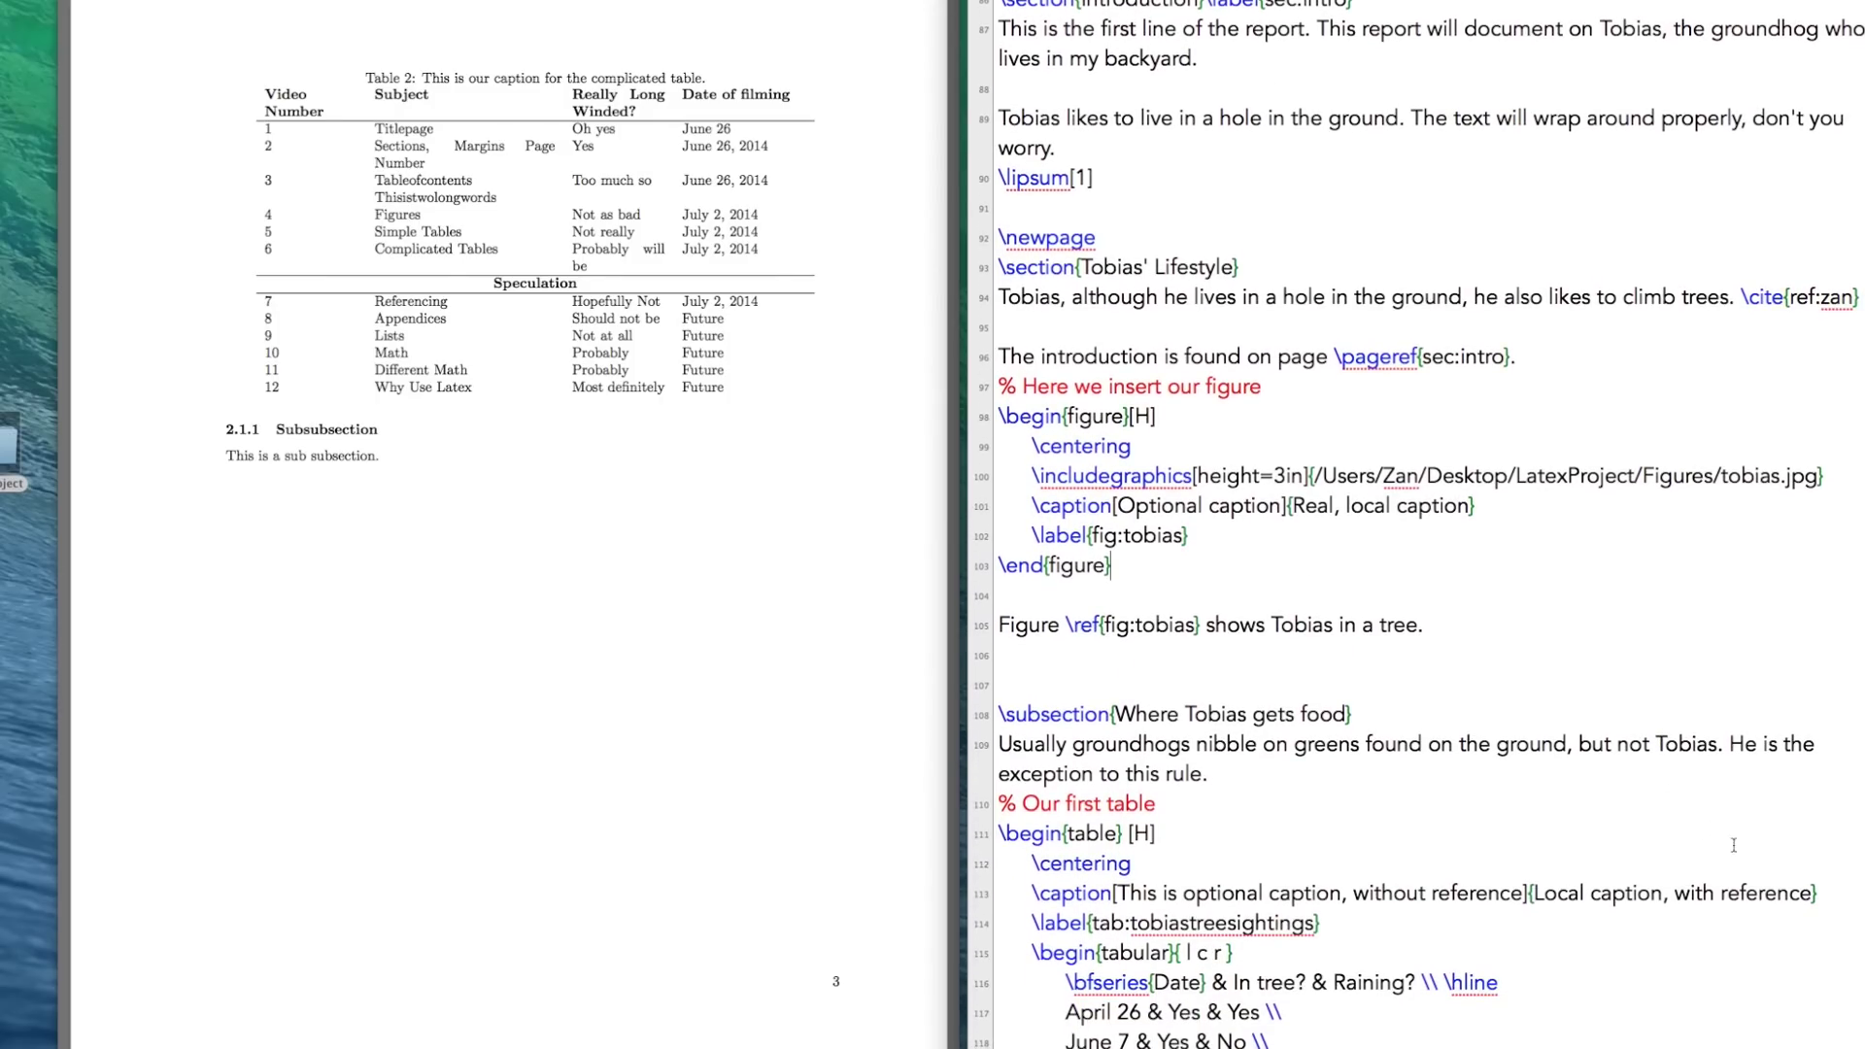
left_click(1812, 893)
type("\\cite{ref:zan")
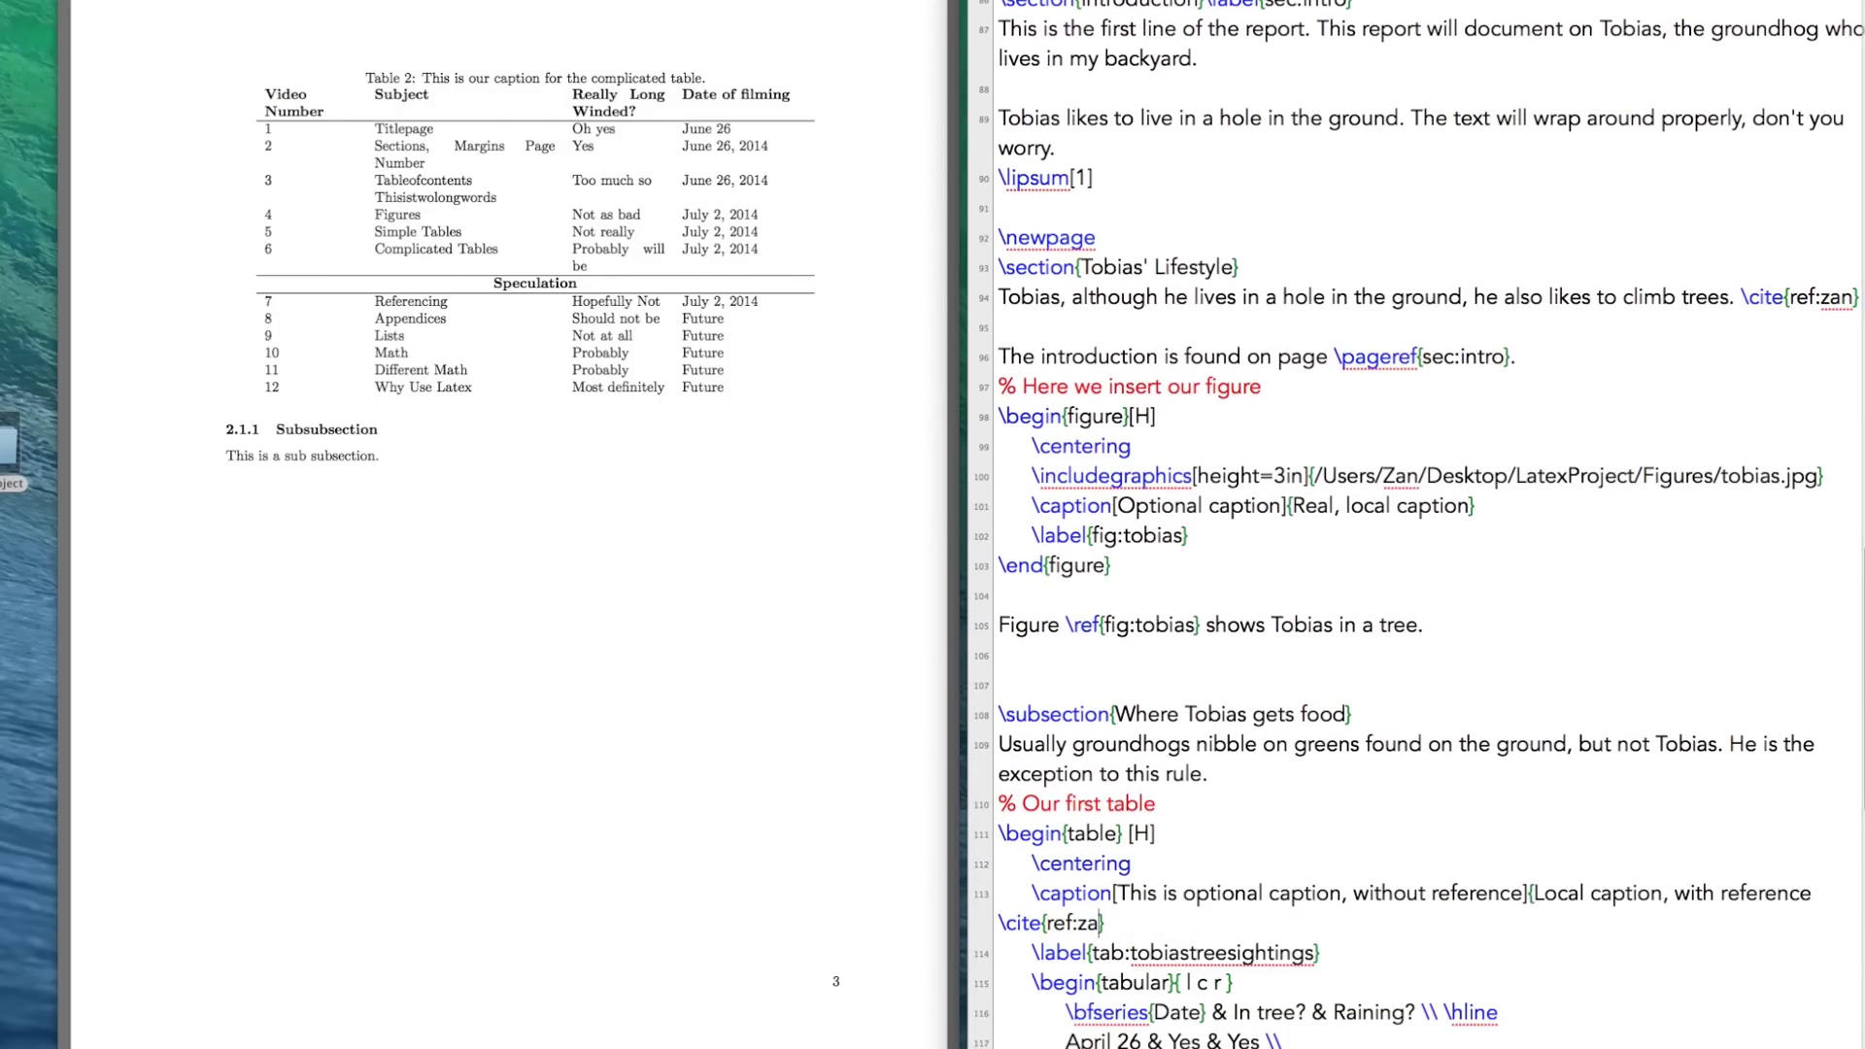
type("}")
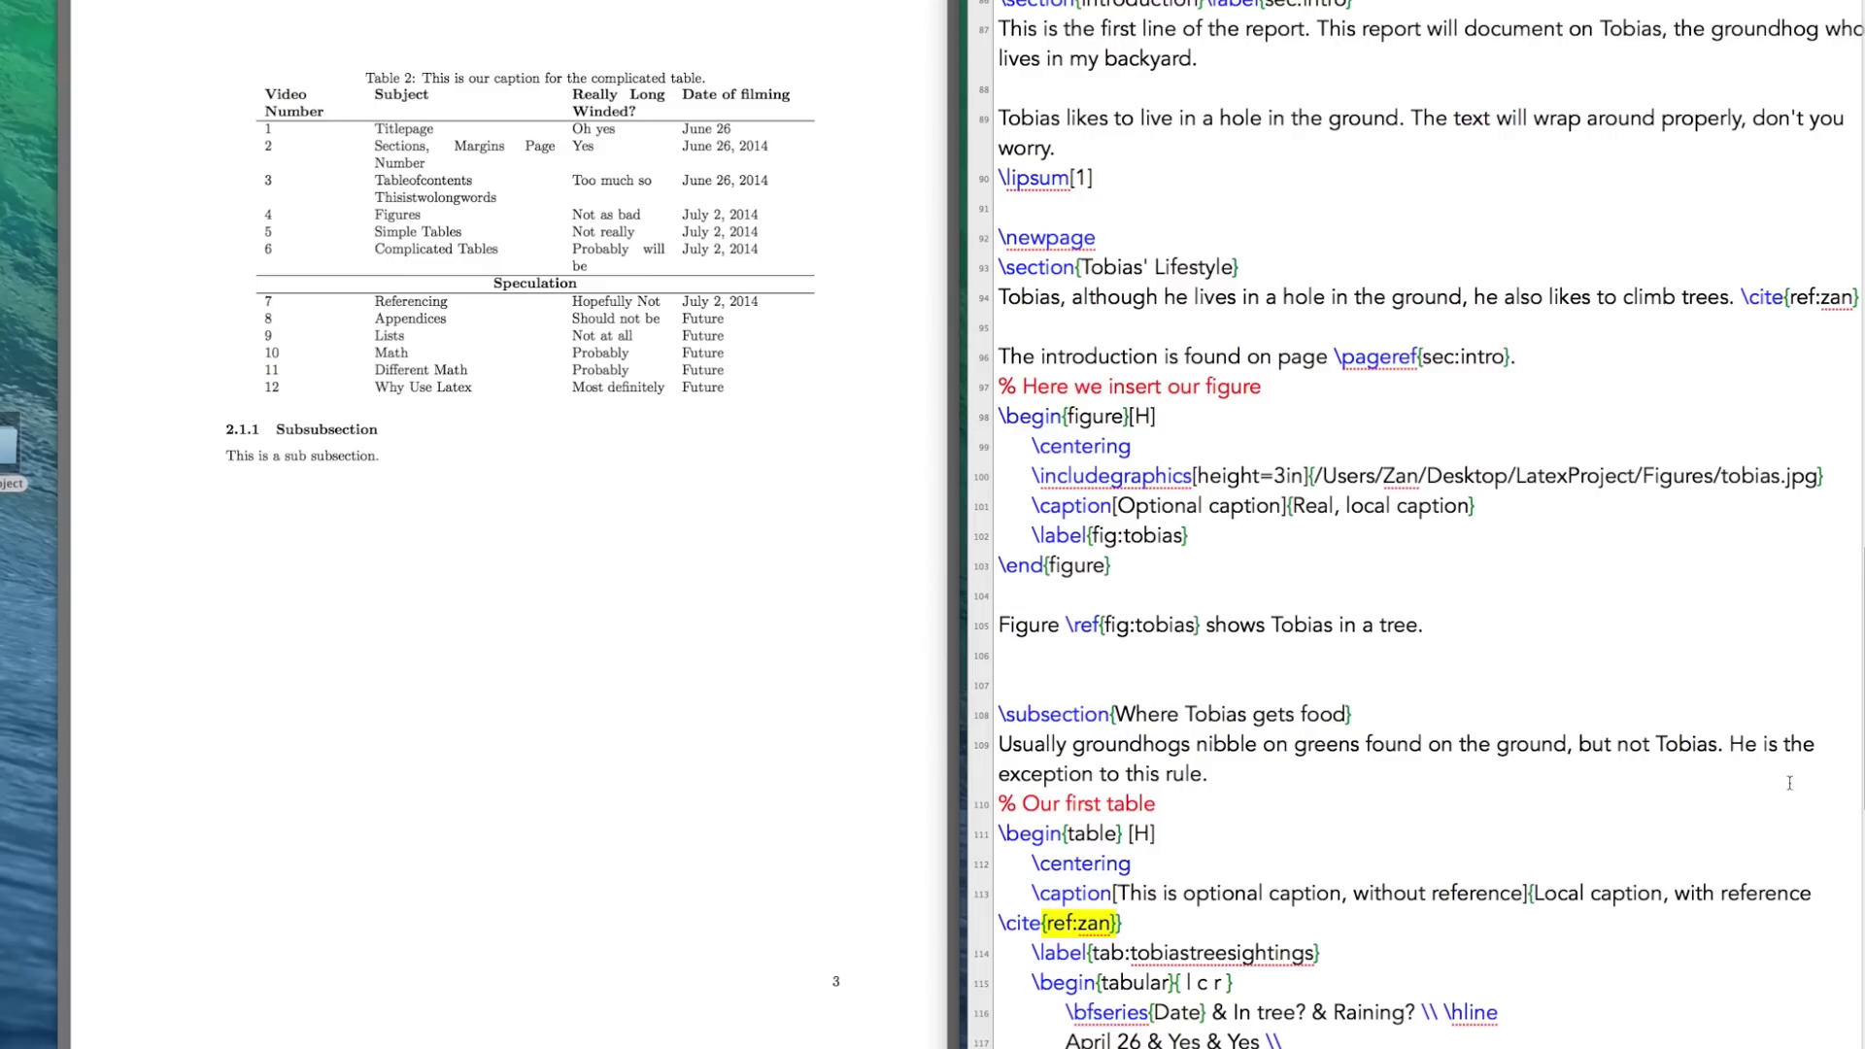
left_click(1371, 888)
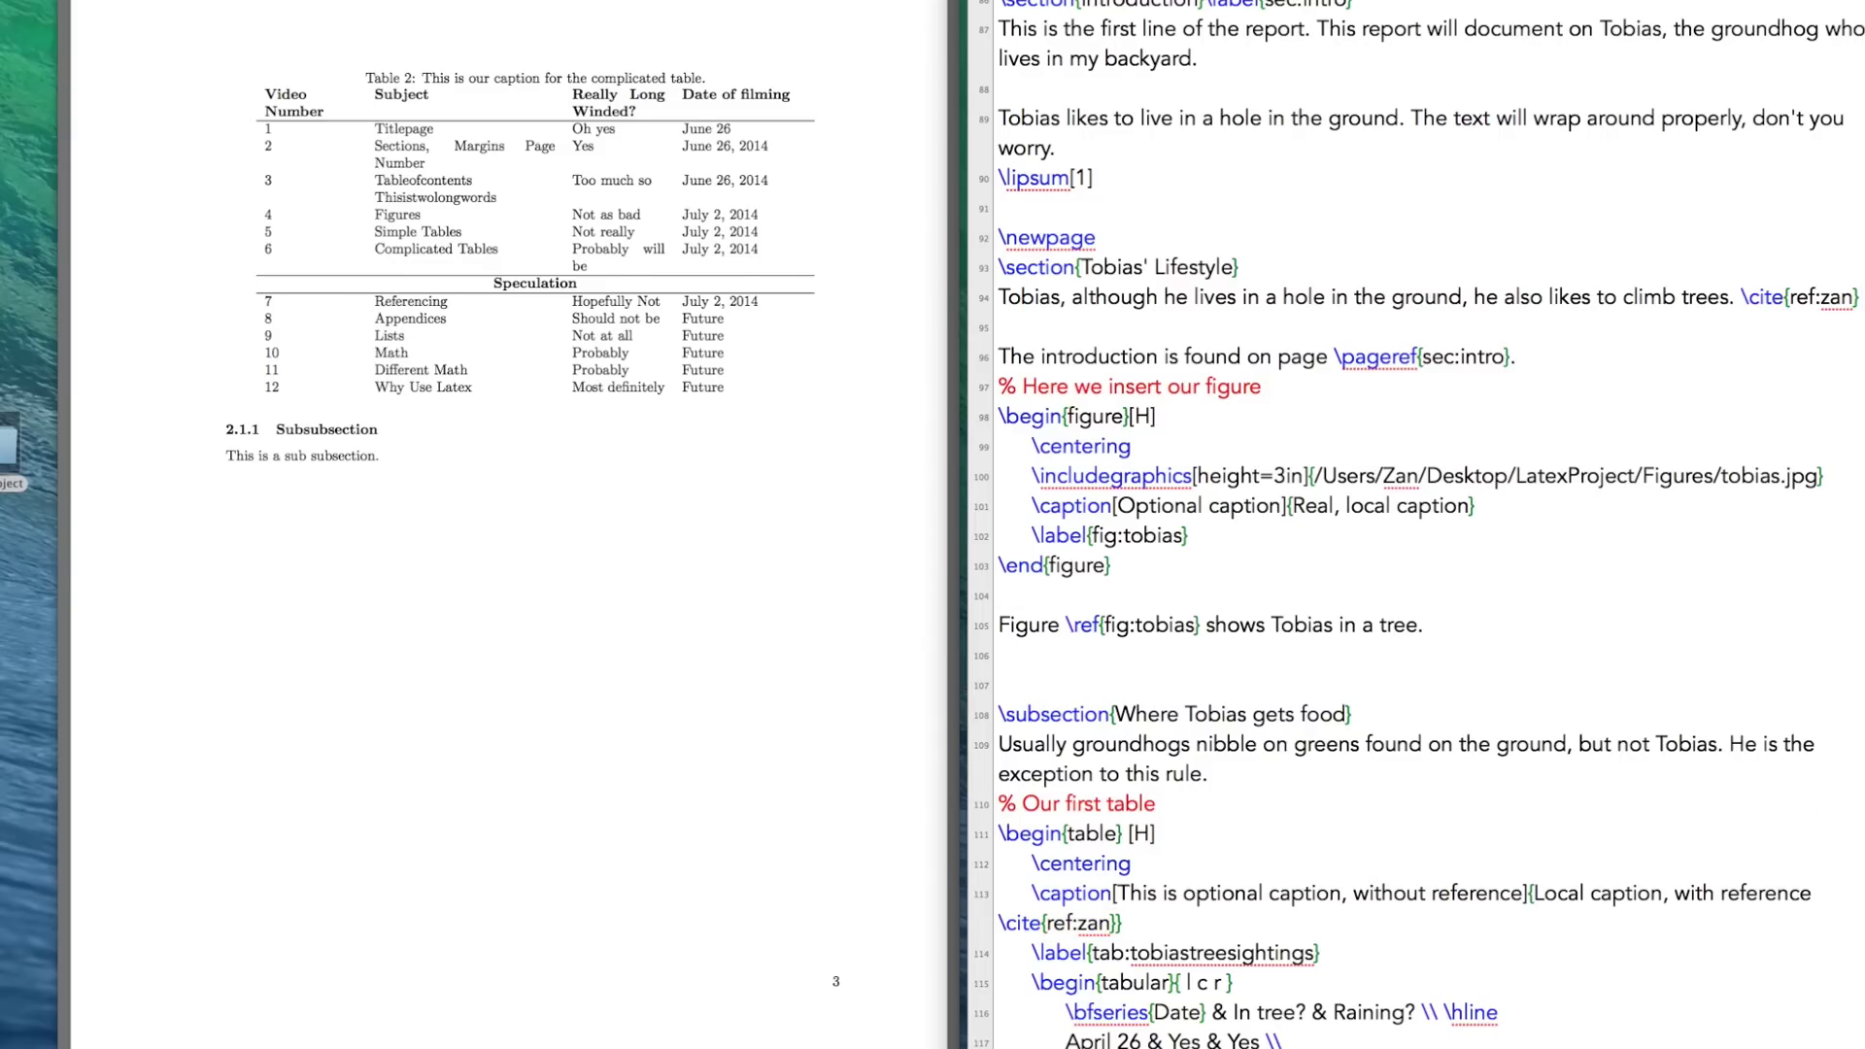
Typeset the report and scroll up to page 2, where the citations show [?].
key("super+t")
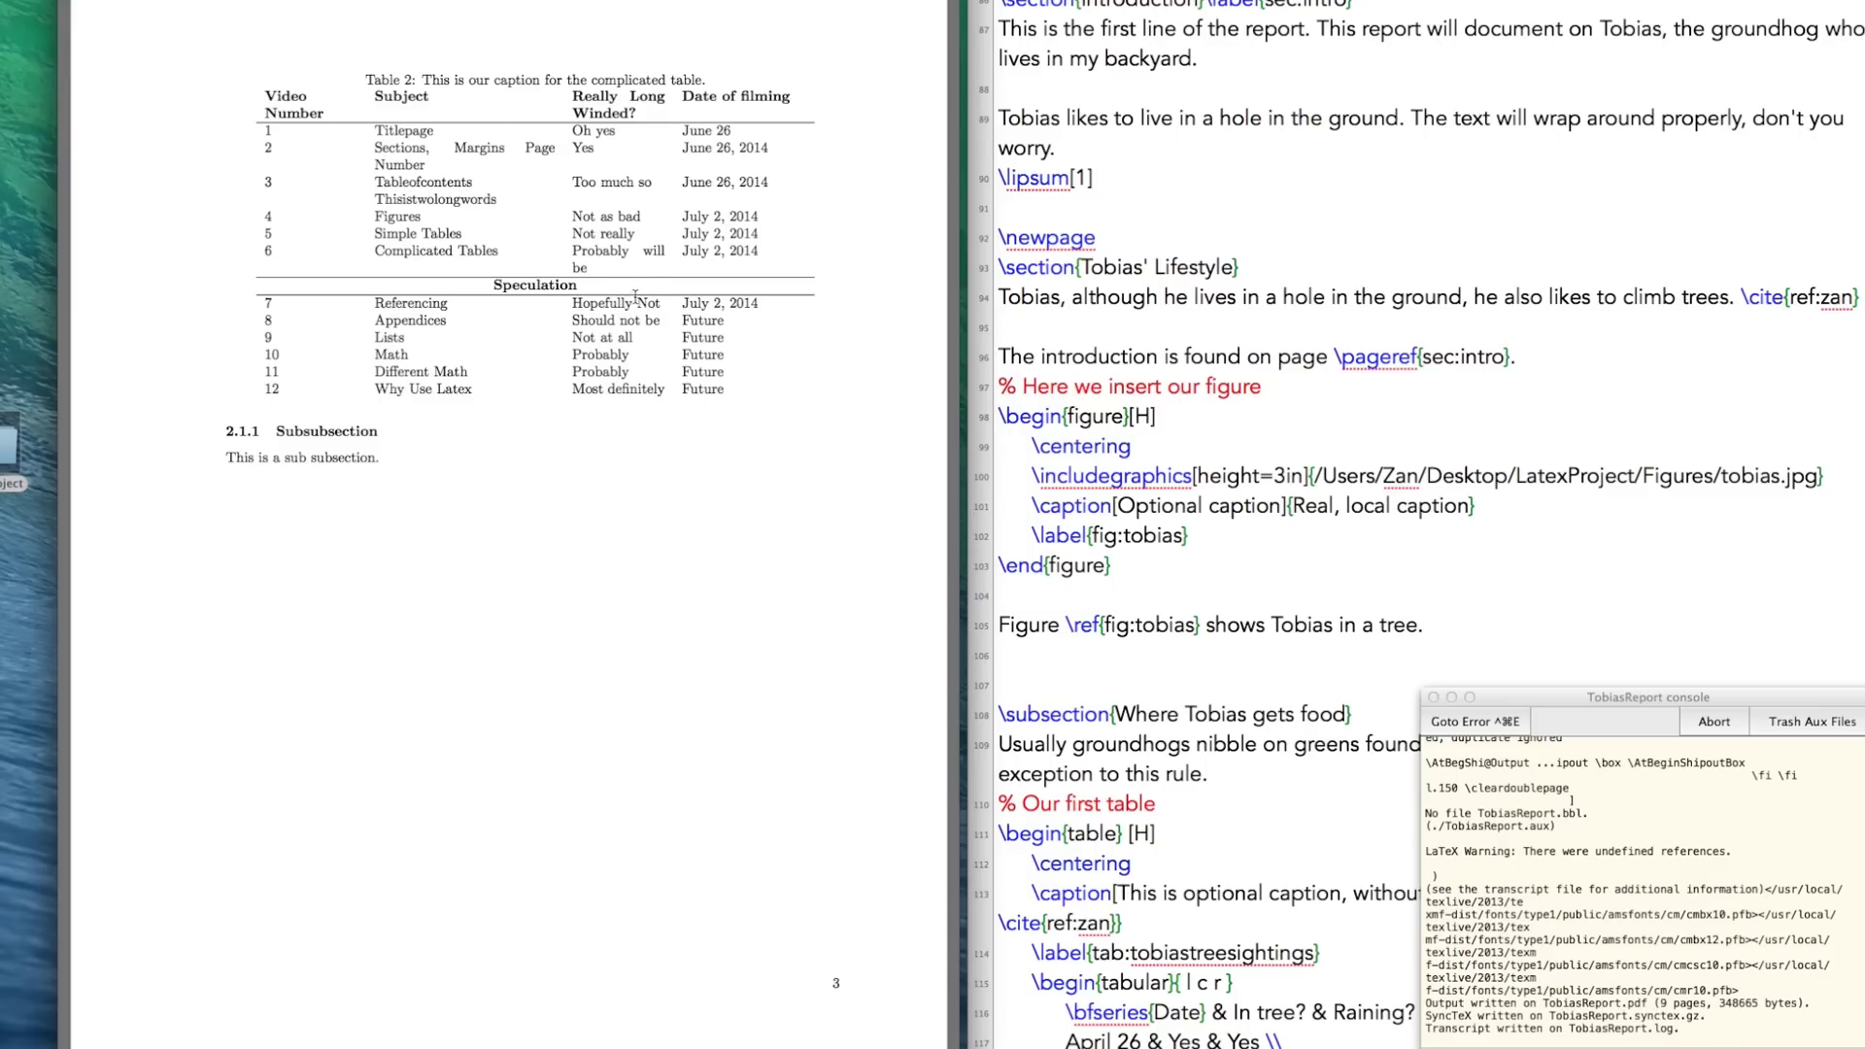
scroll(636, 294, "up", 10)
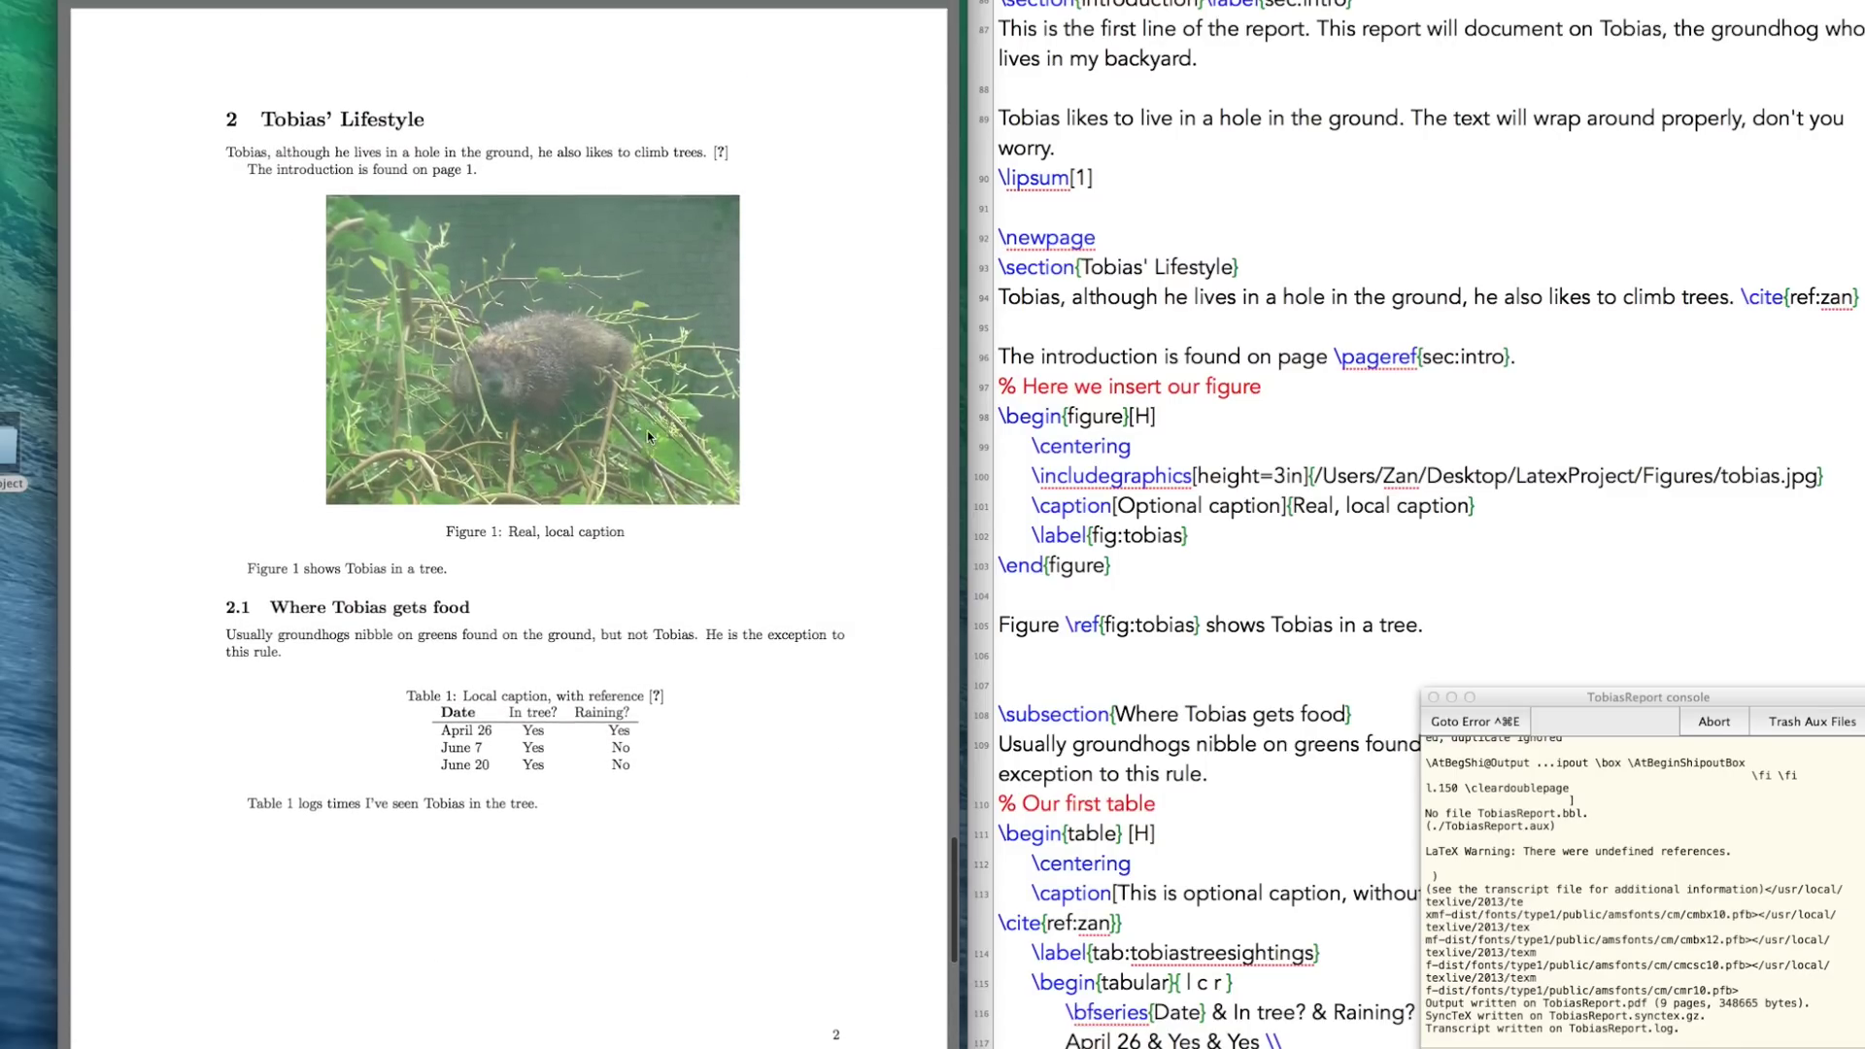
scroll(647, 429, "up", 1)
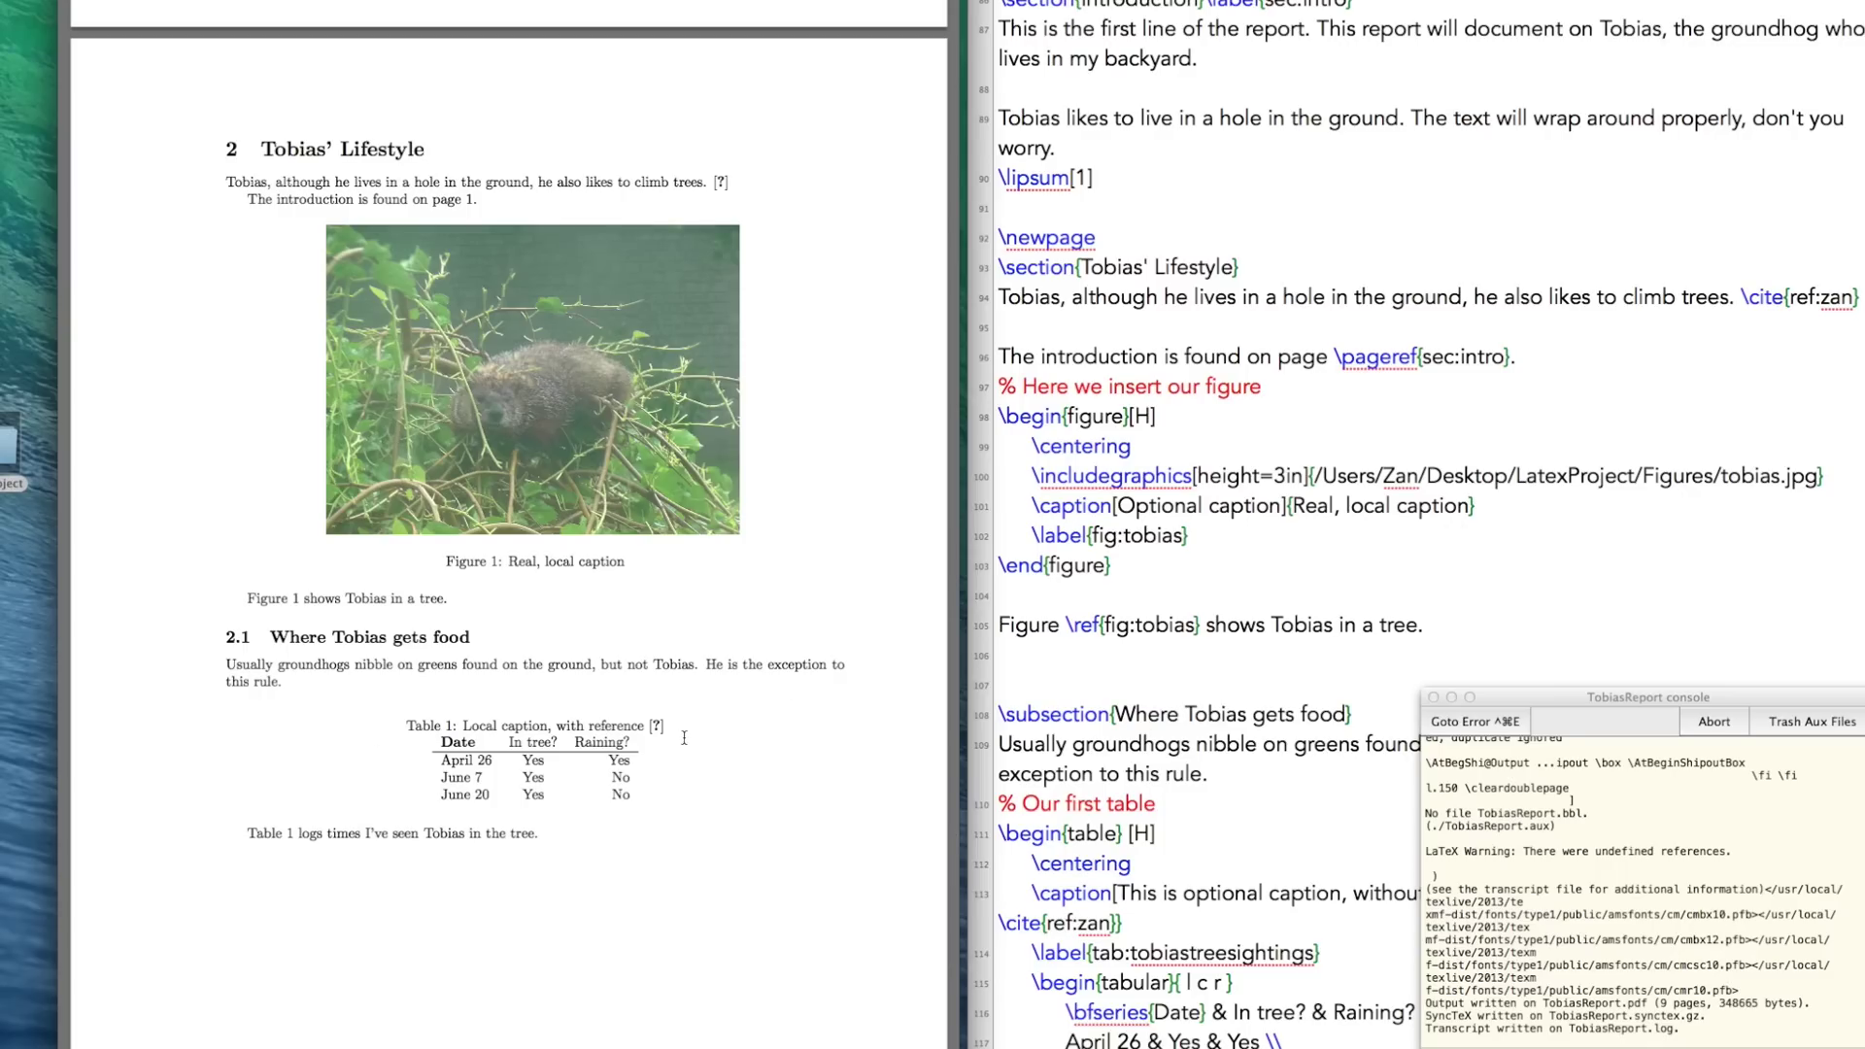
Switch the typesetting engine to BibTeX and run it on the report.
left_click(1113, 56)
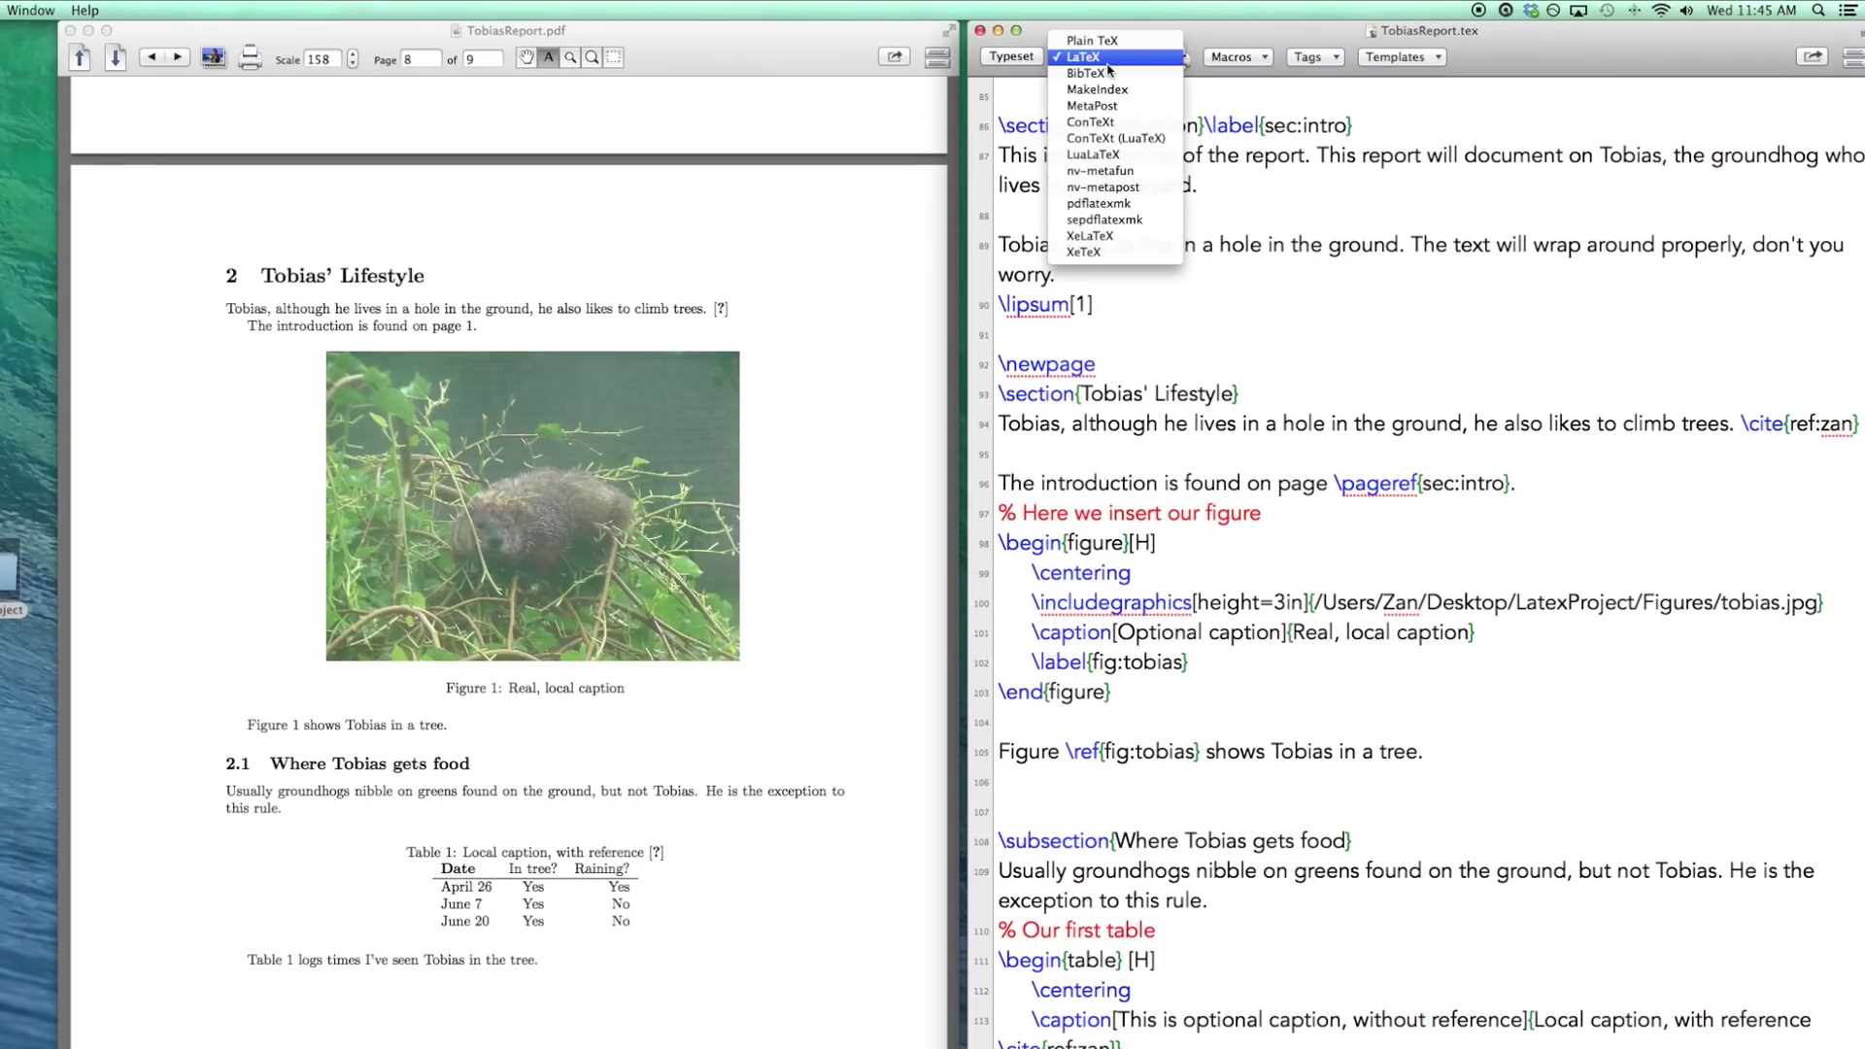
left_click(1107, 64)
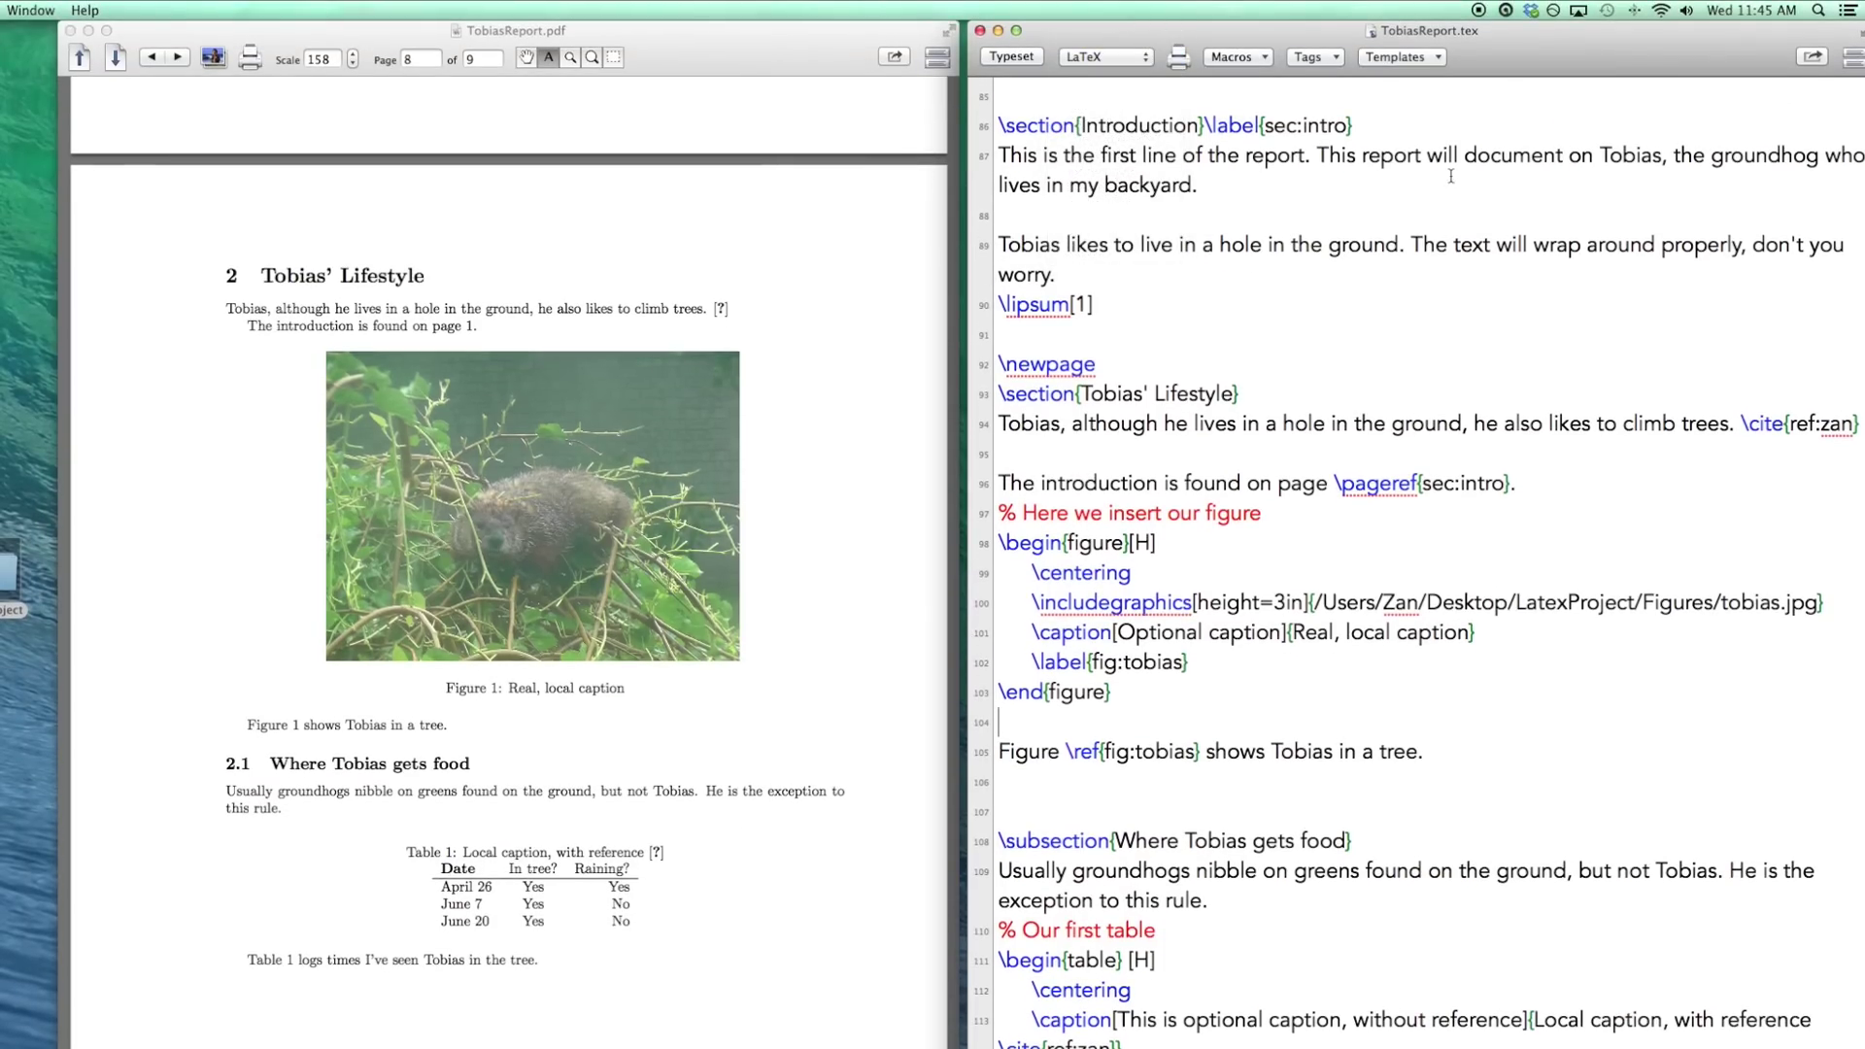
left_click(1144, 61)
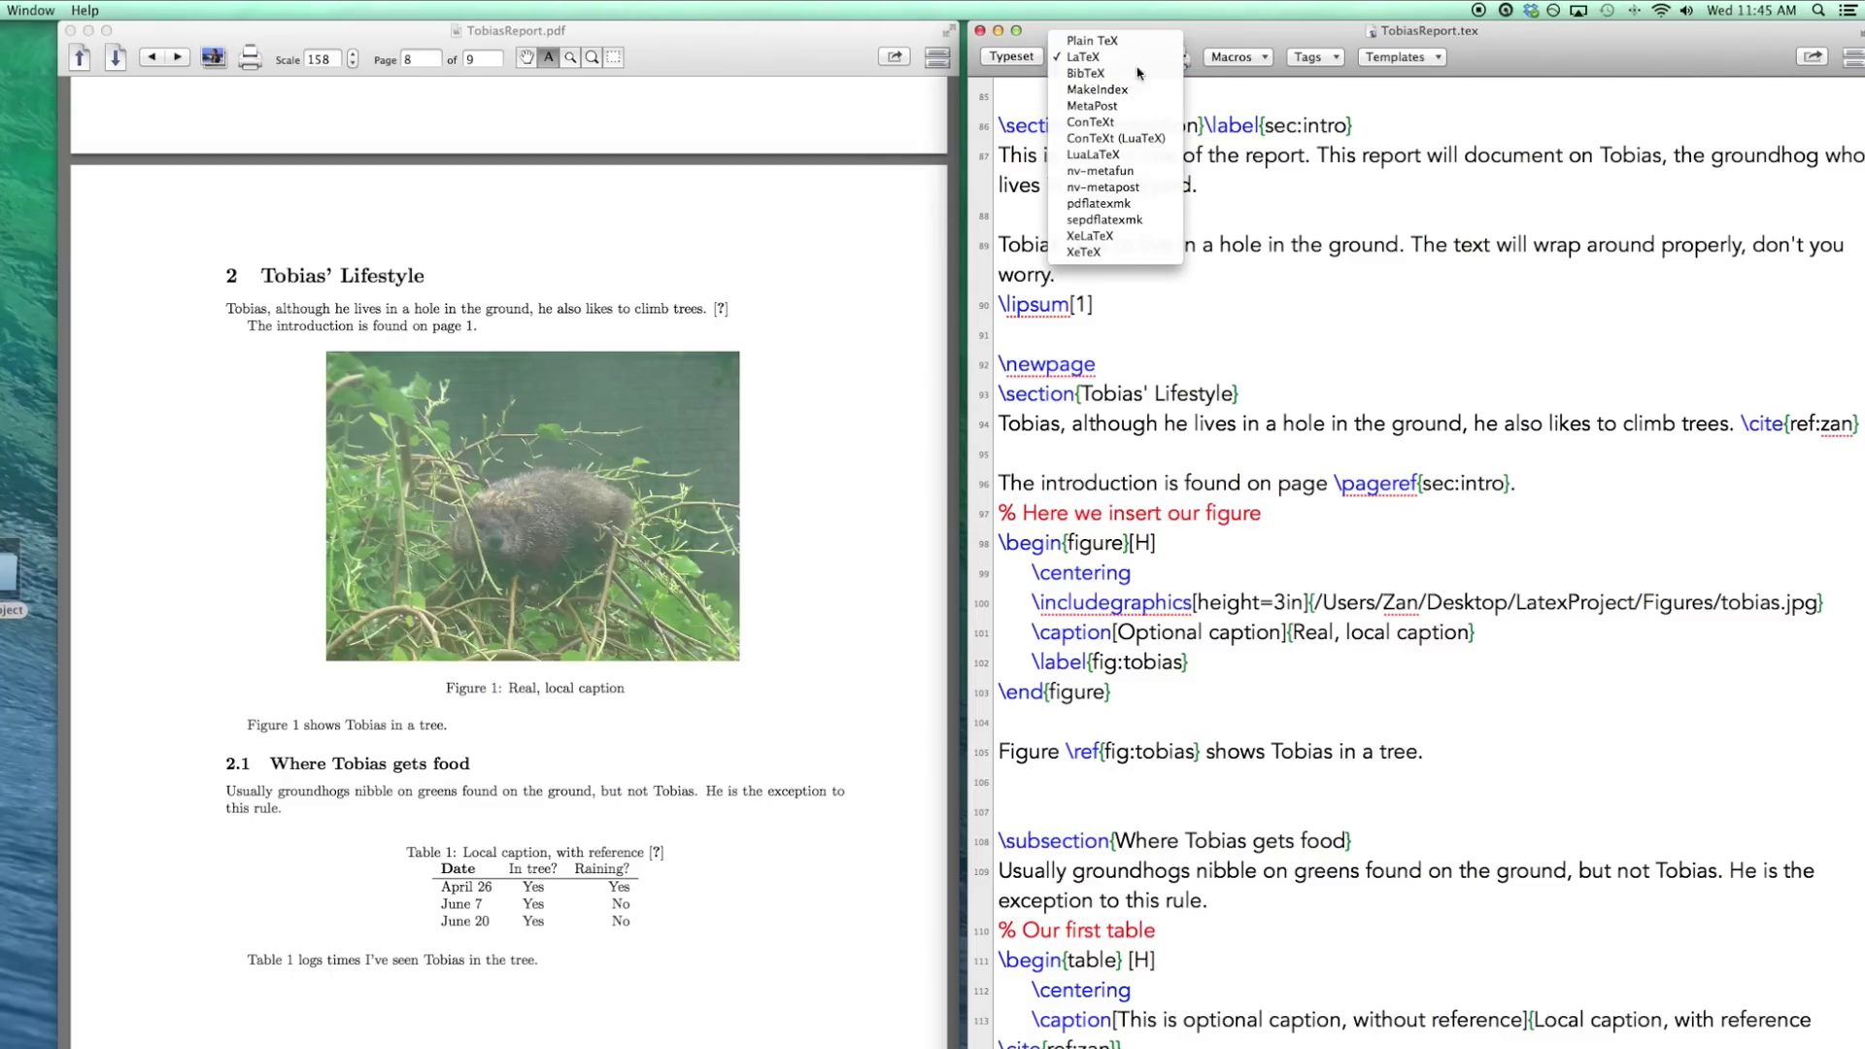
left_click(1141, 74)
key("super+t")
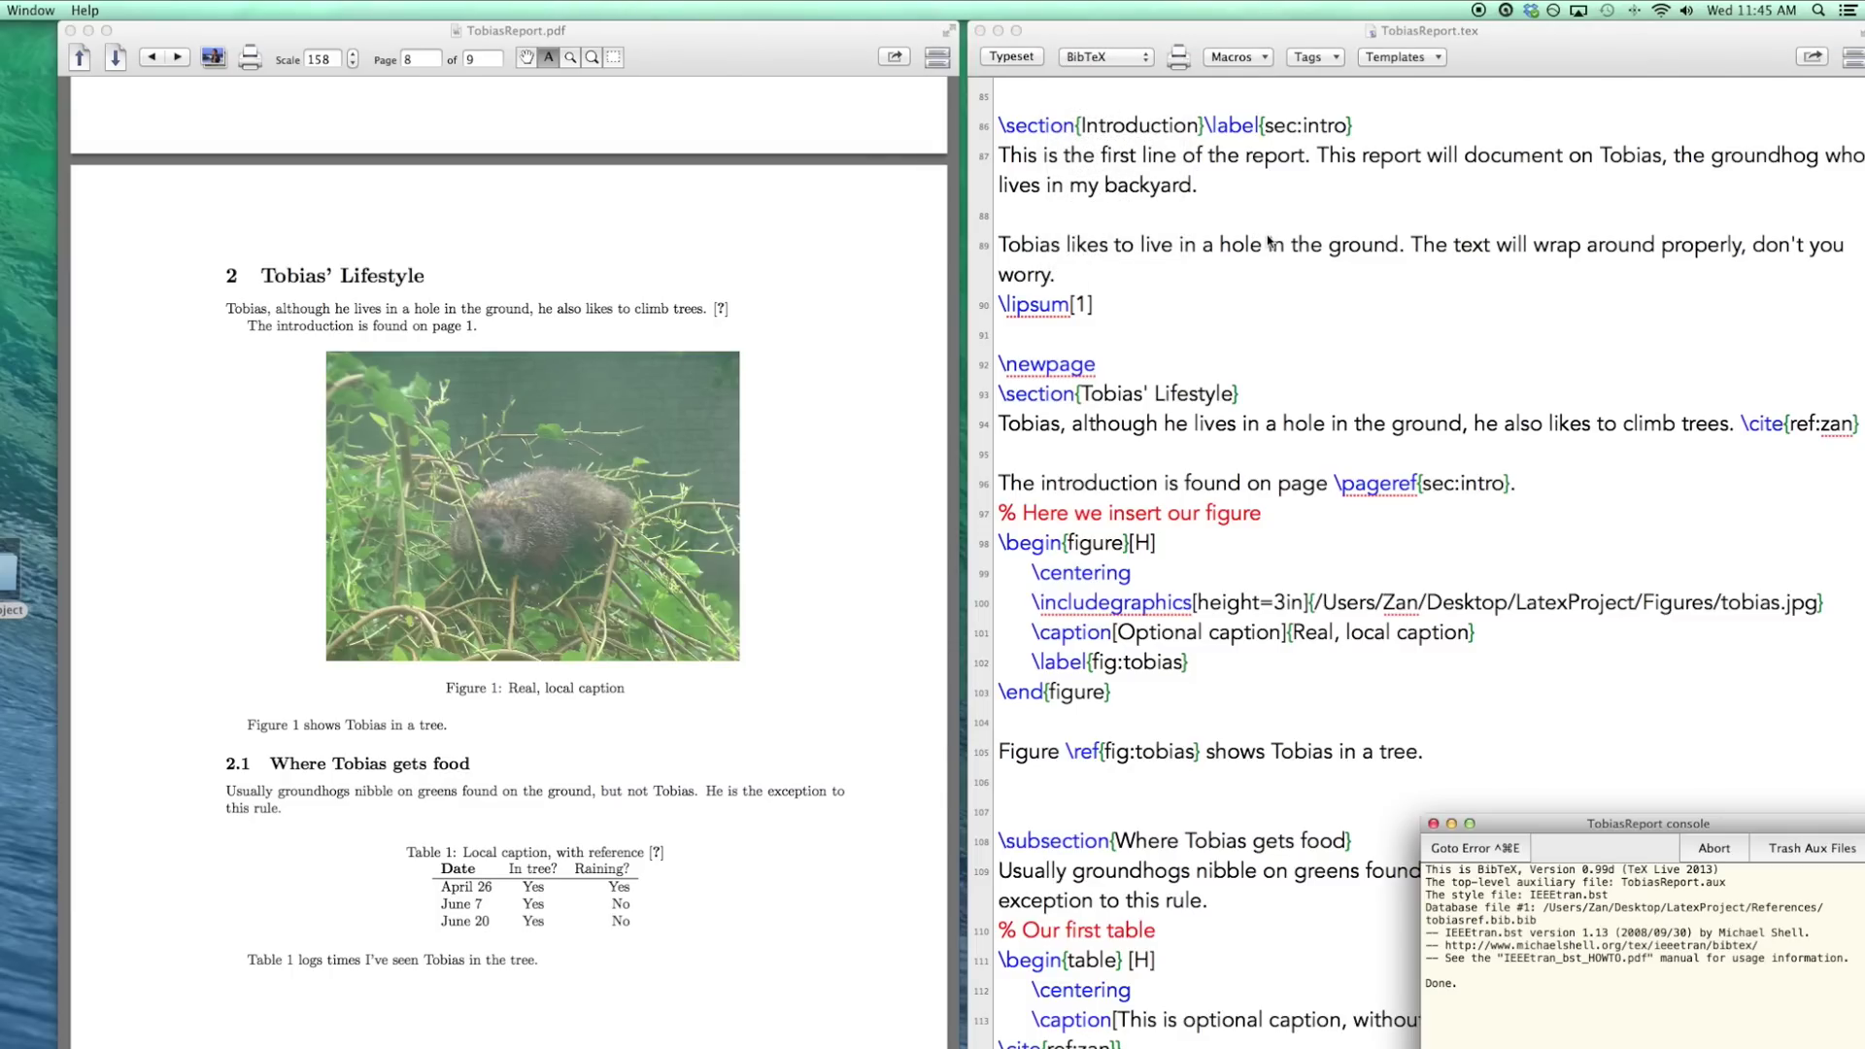
Switch the engine back to LaTeX and typeset the report again.
left_click(1268, 242)
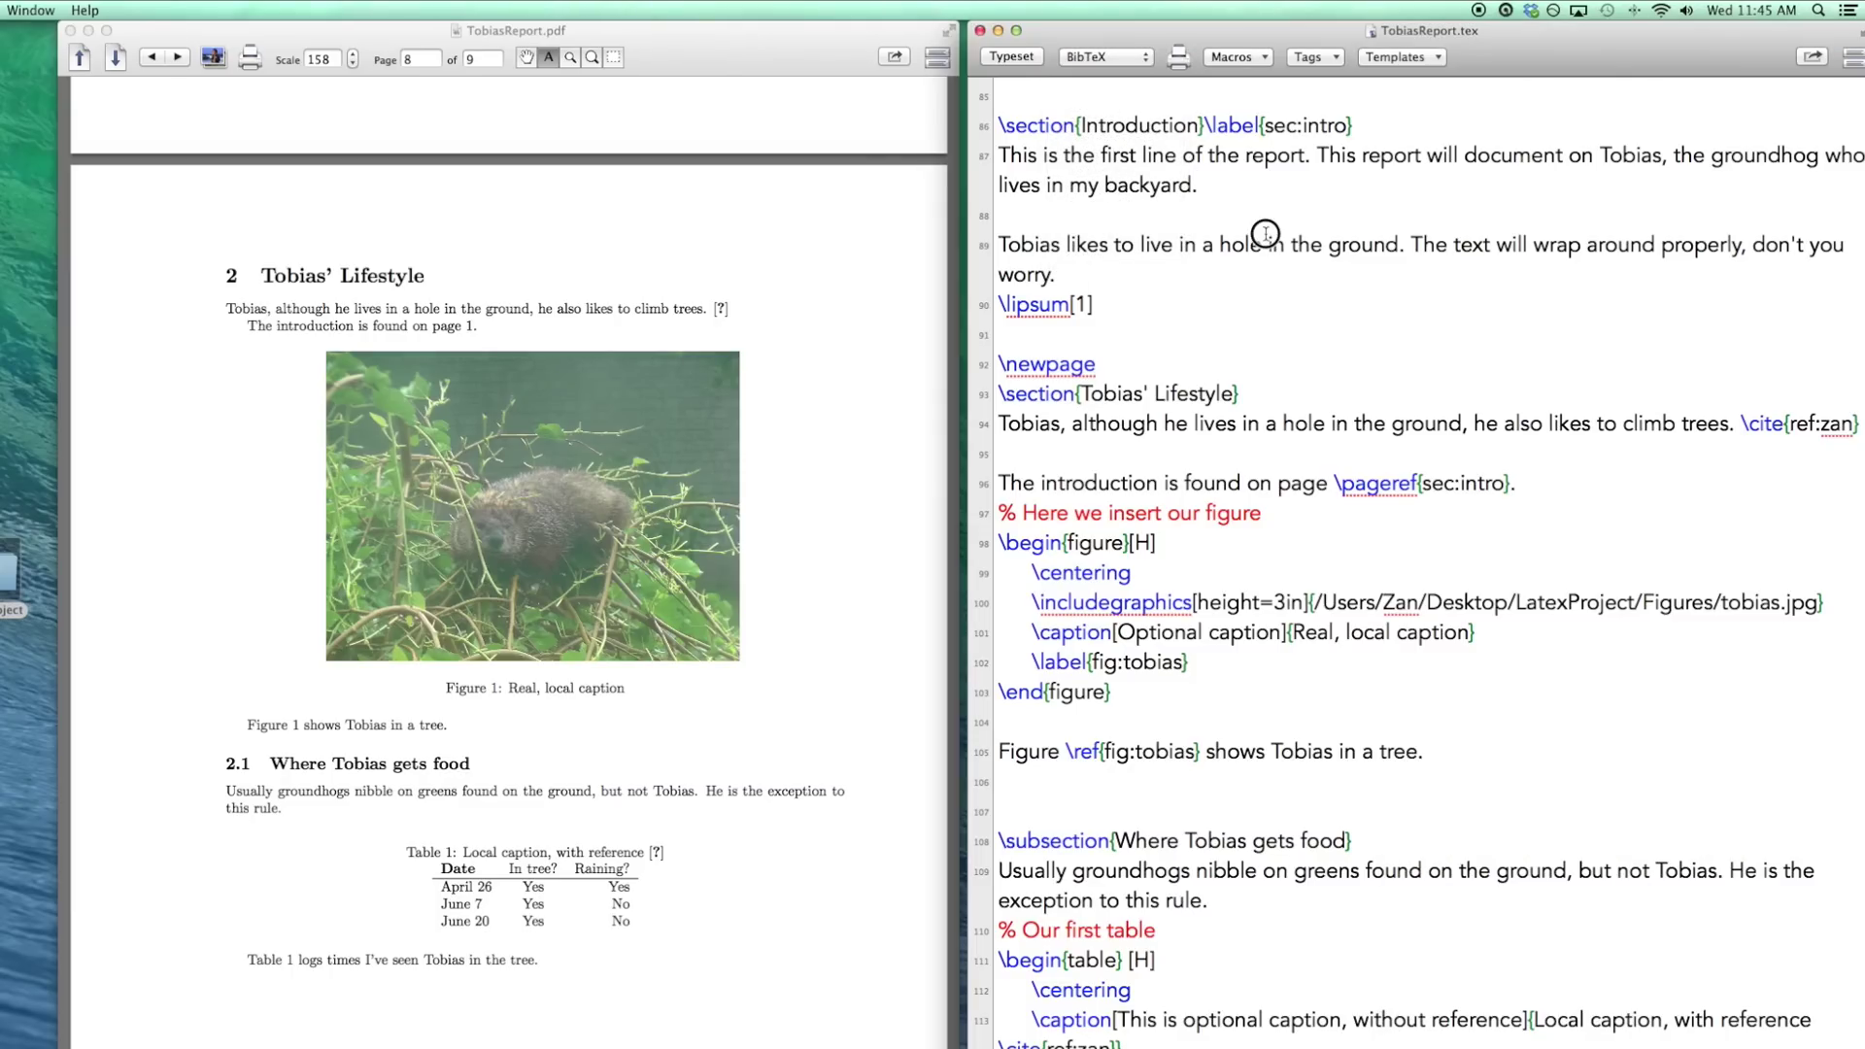
left_click(1136, 59)
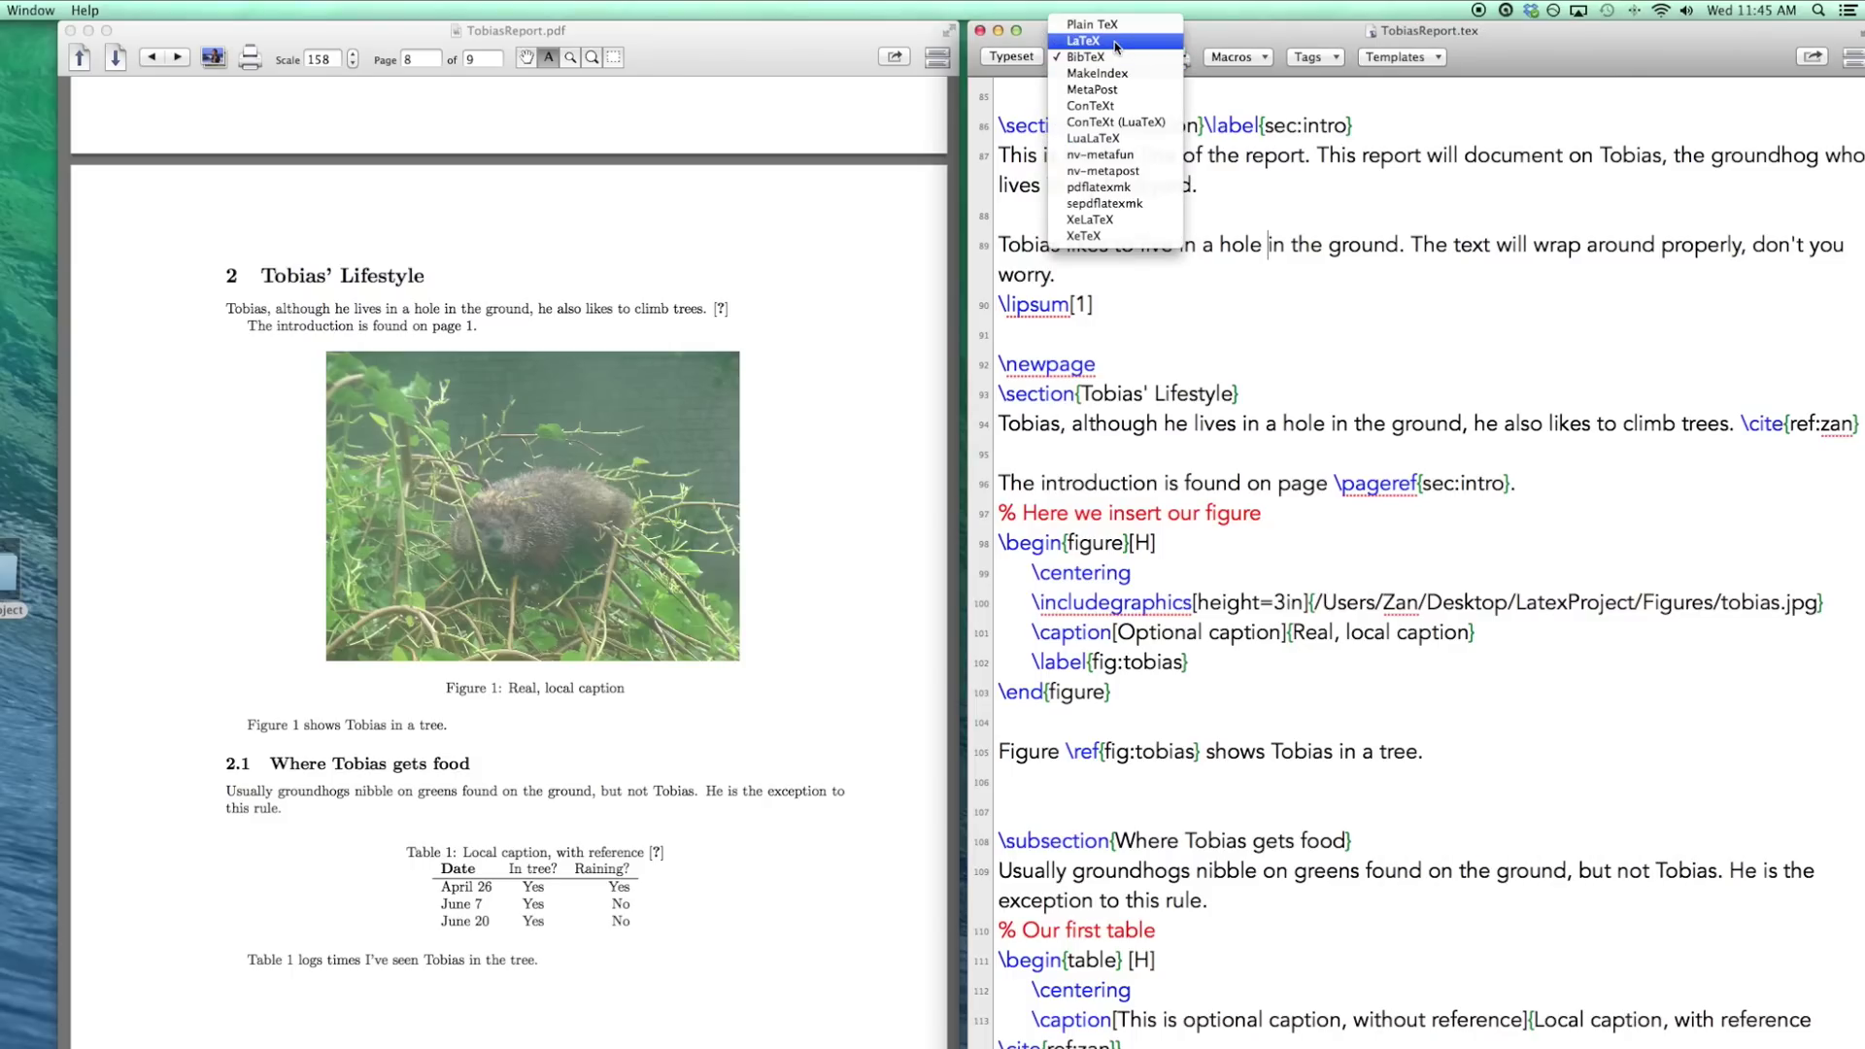
left_click(1116, 42)
key("super+t")
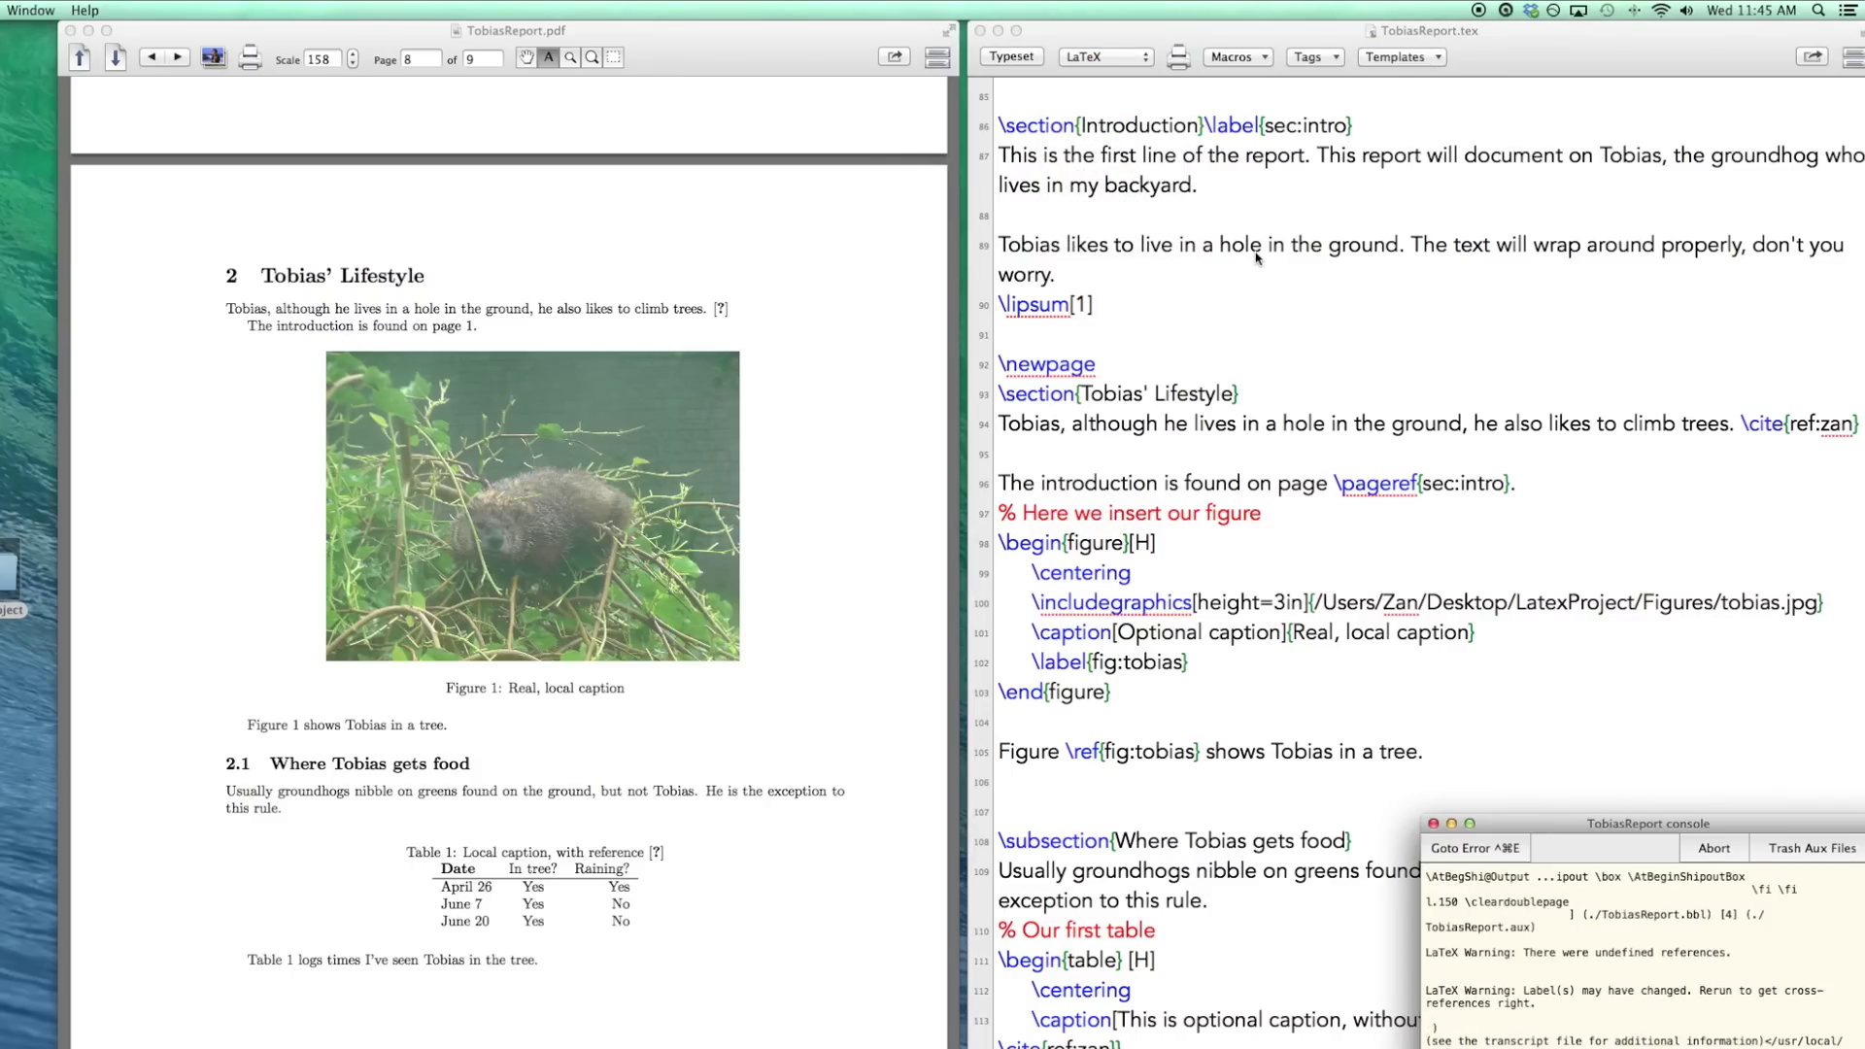
scroll(622, 447, "down", 15)
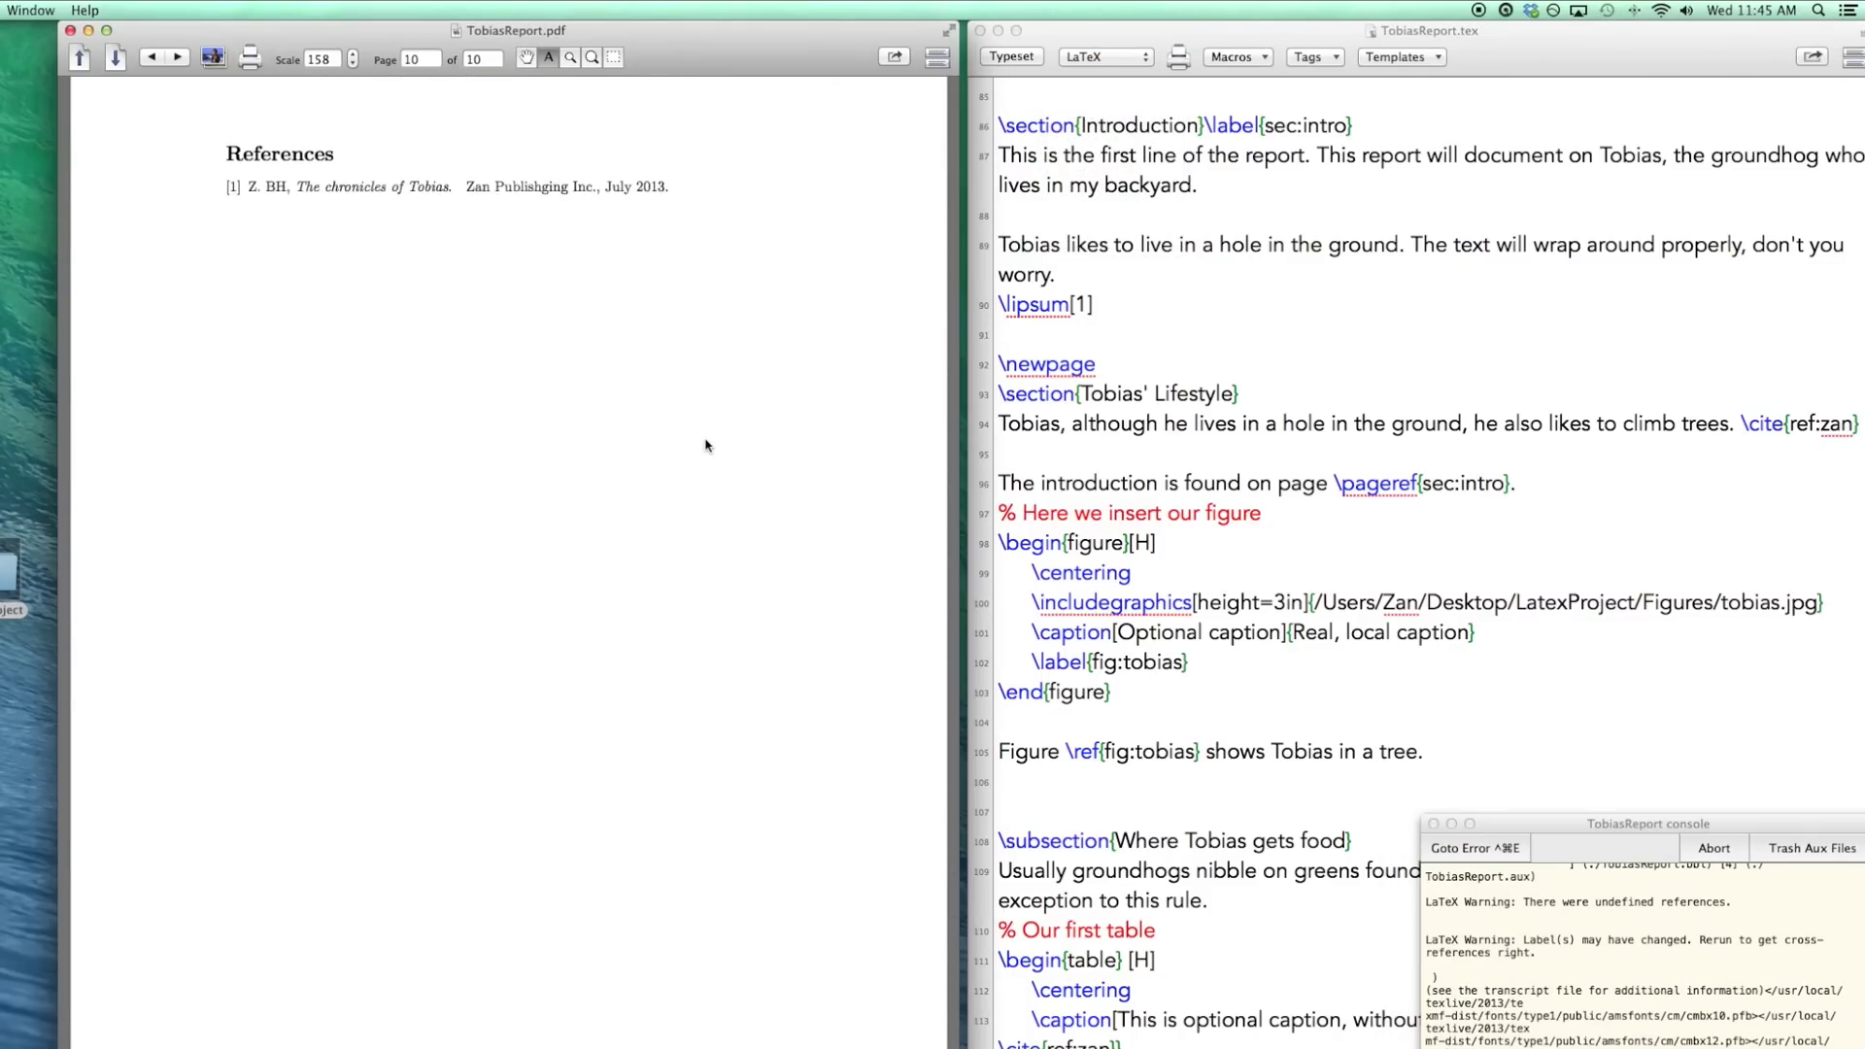
scroll(325, 291, "up", 8)
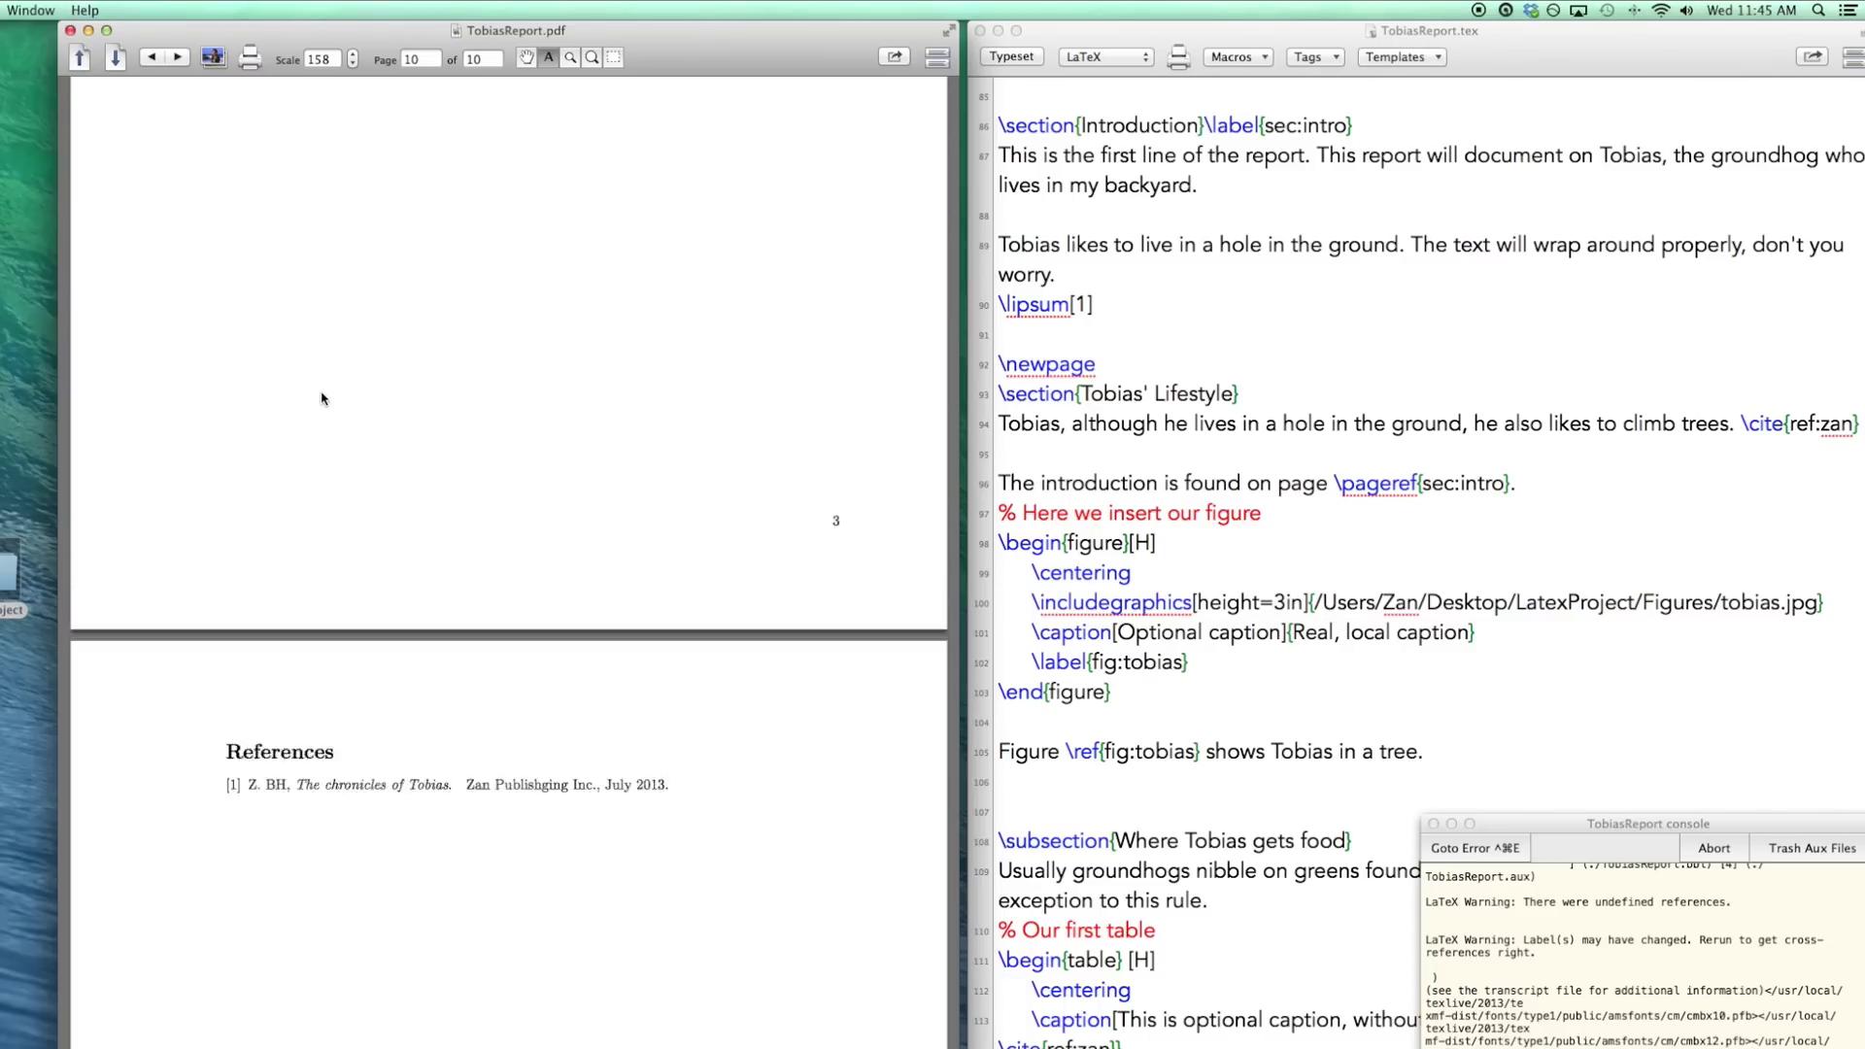
scroll(323, 401, "down", 10)
scroll(836, 183, "up", 4)
scroll(472, 466, "up", 15)
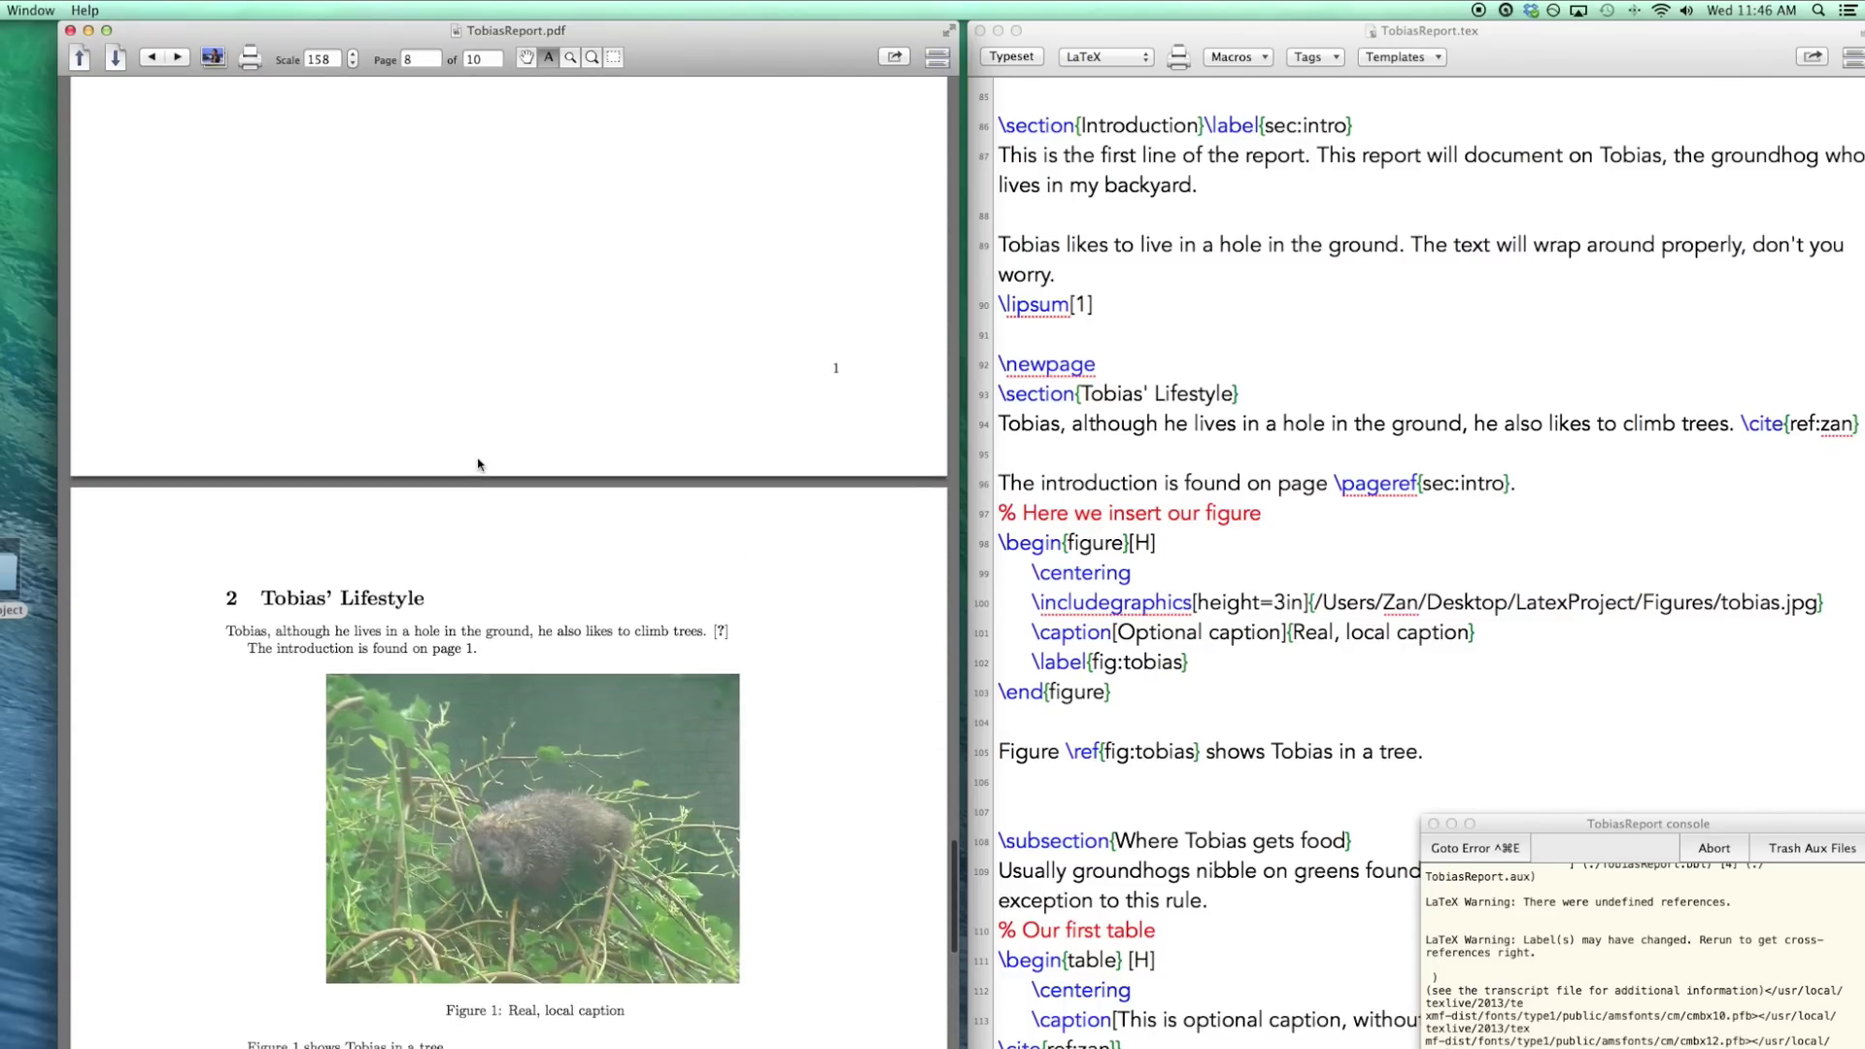
scroll(478, 469, "down", 5)
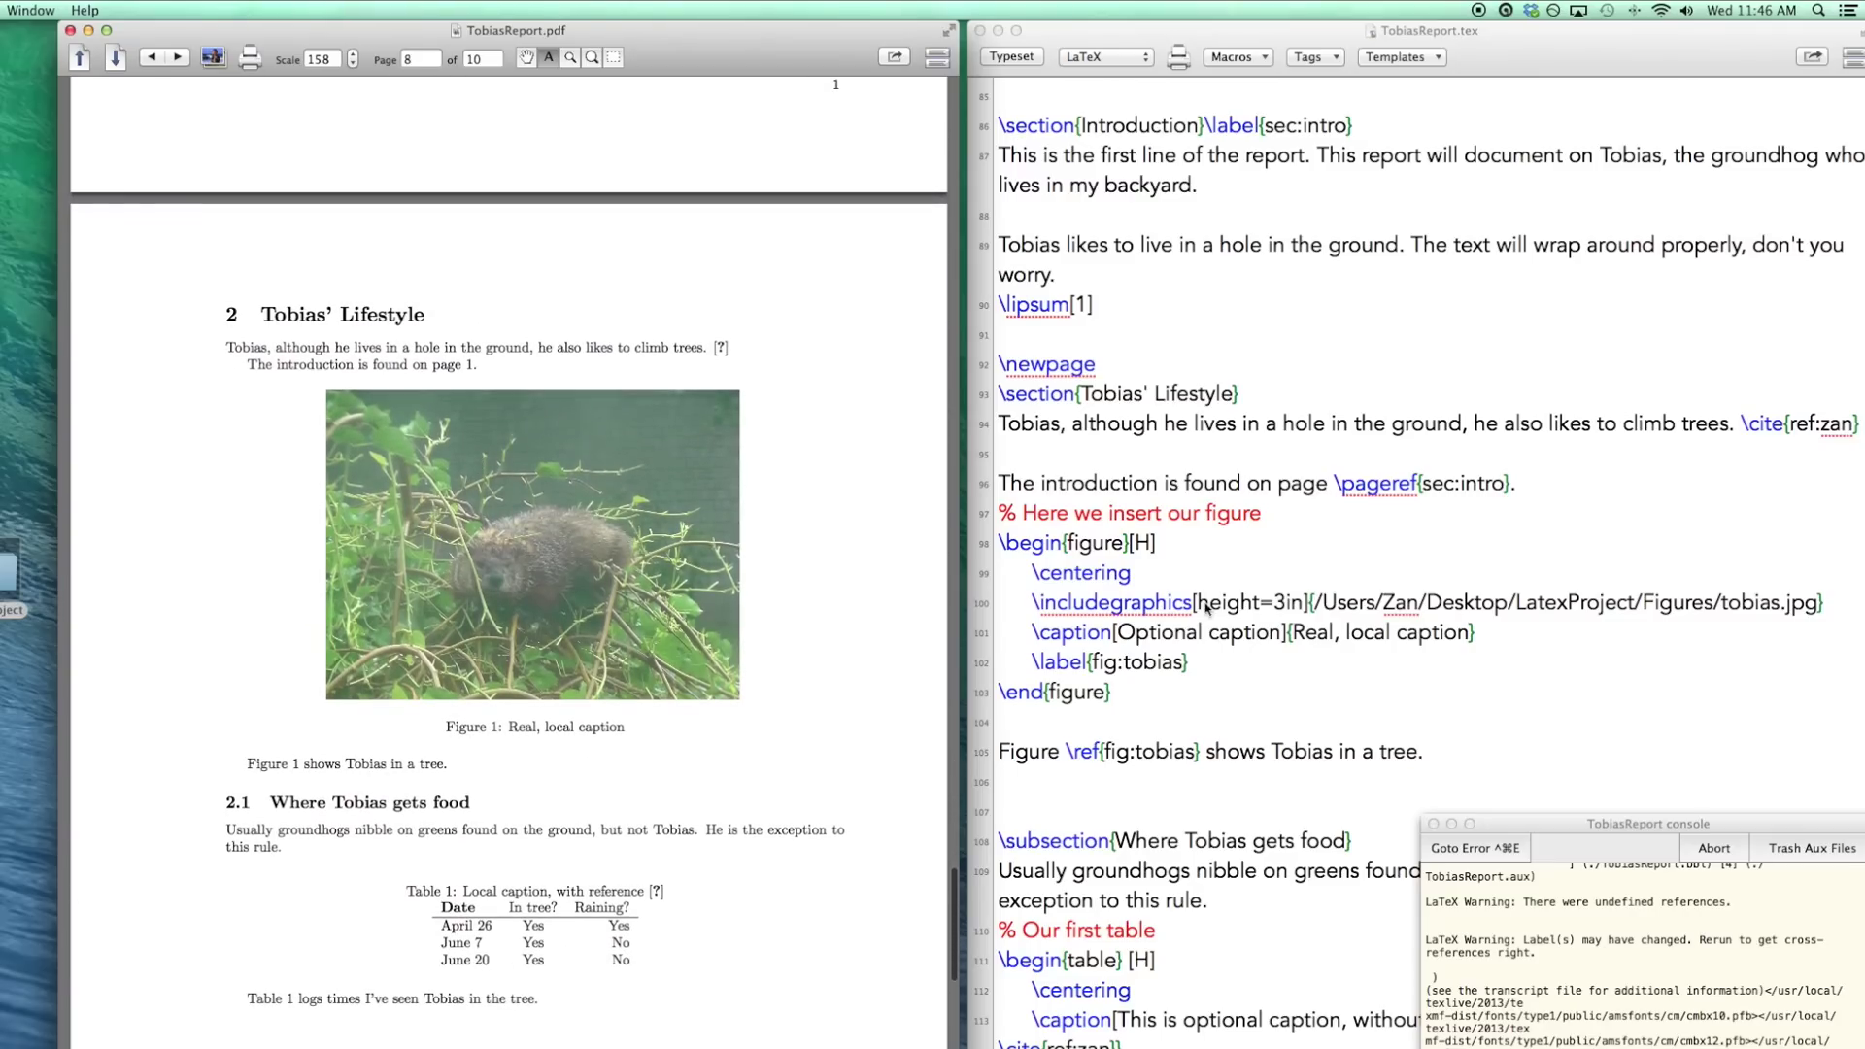
Typeset once more and follow the [1] citation to the new References page.
key("super+t")
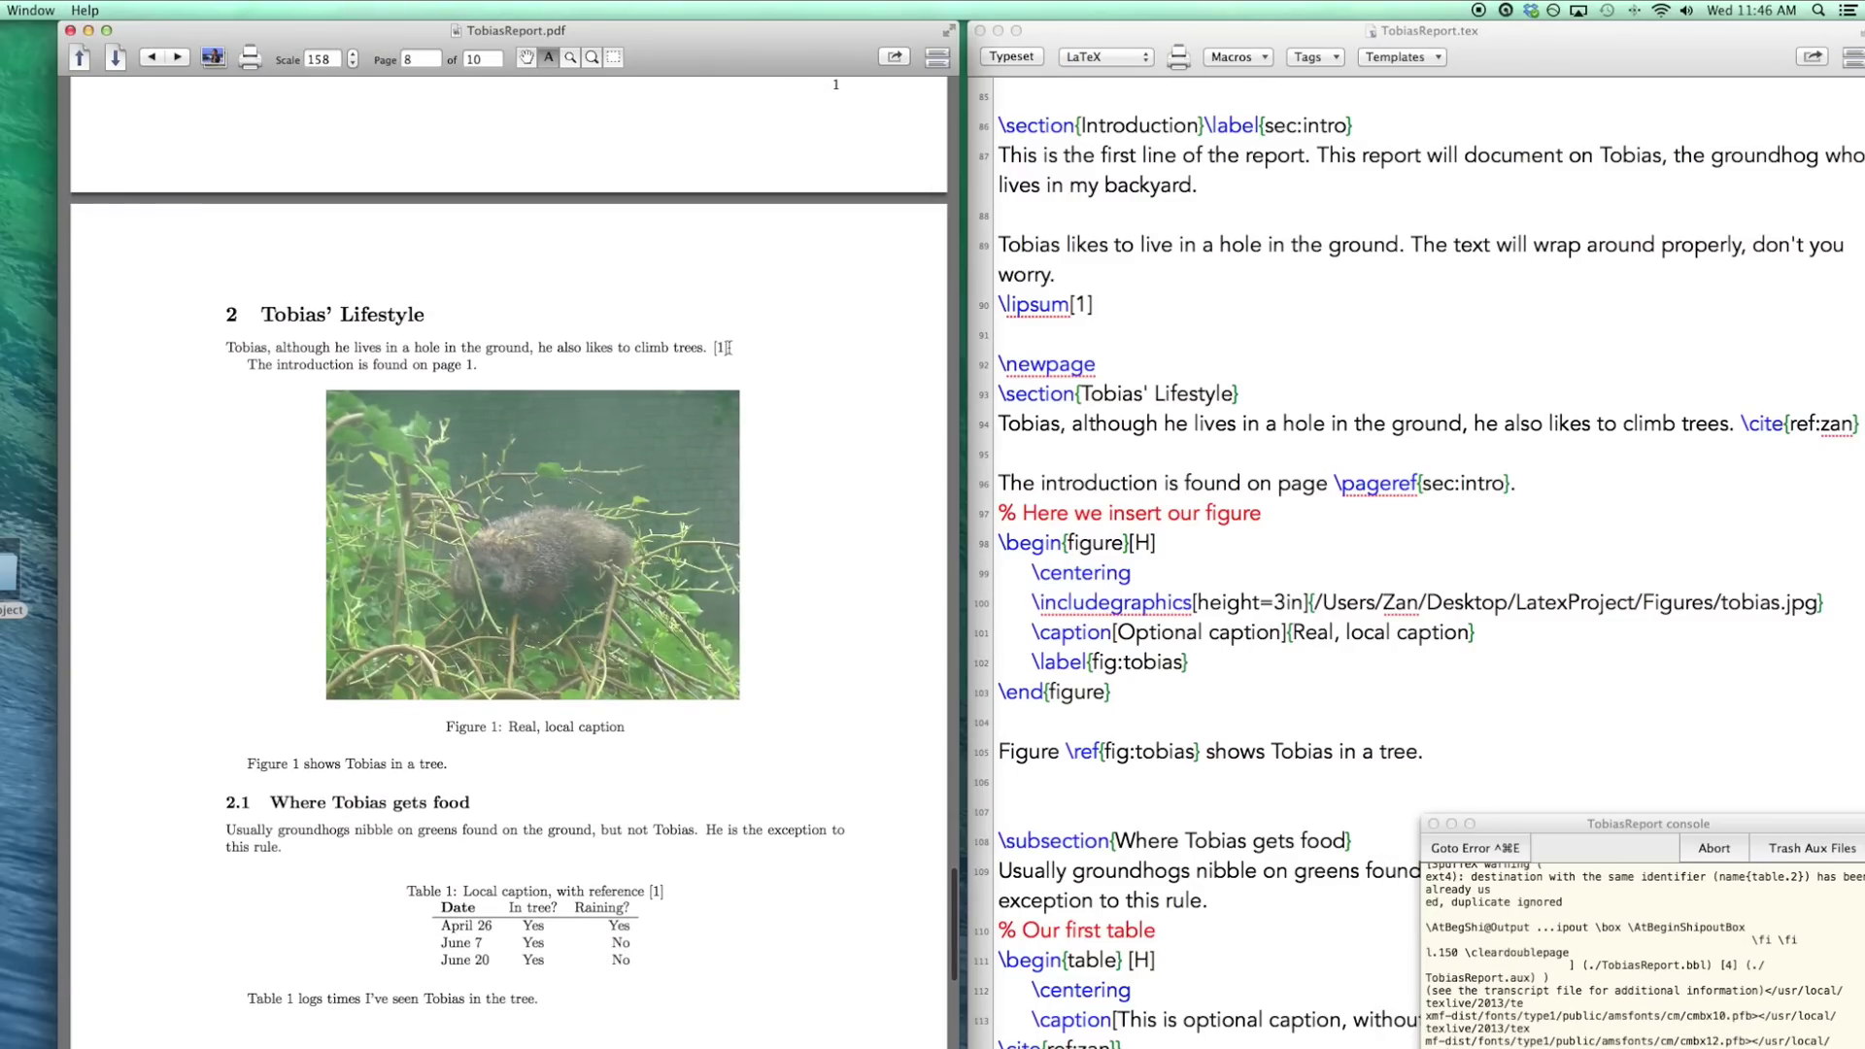
left_click(657, 894)
scroll(657, 897, "up", 20)
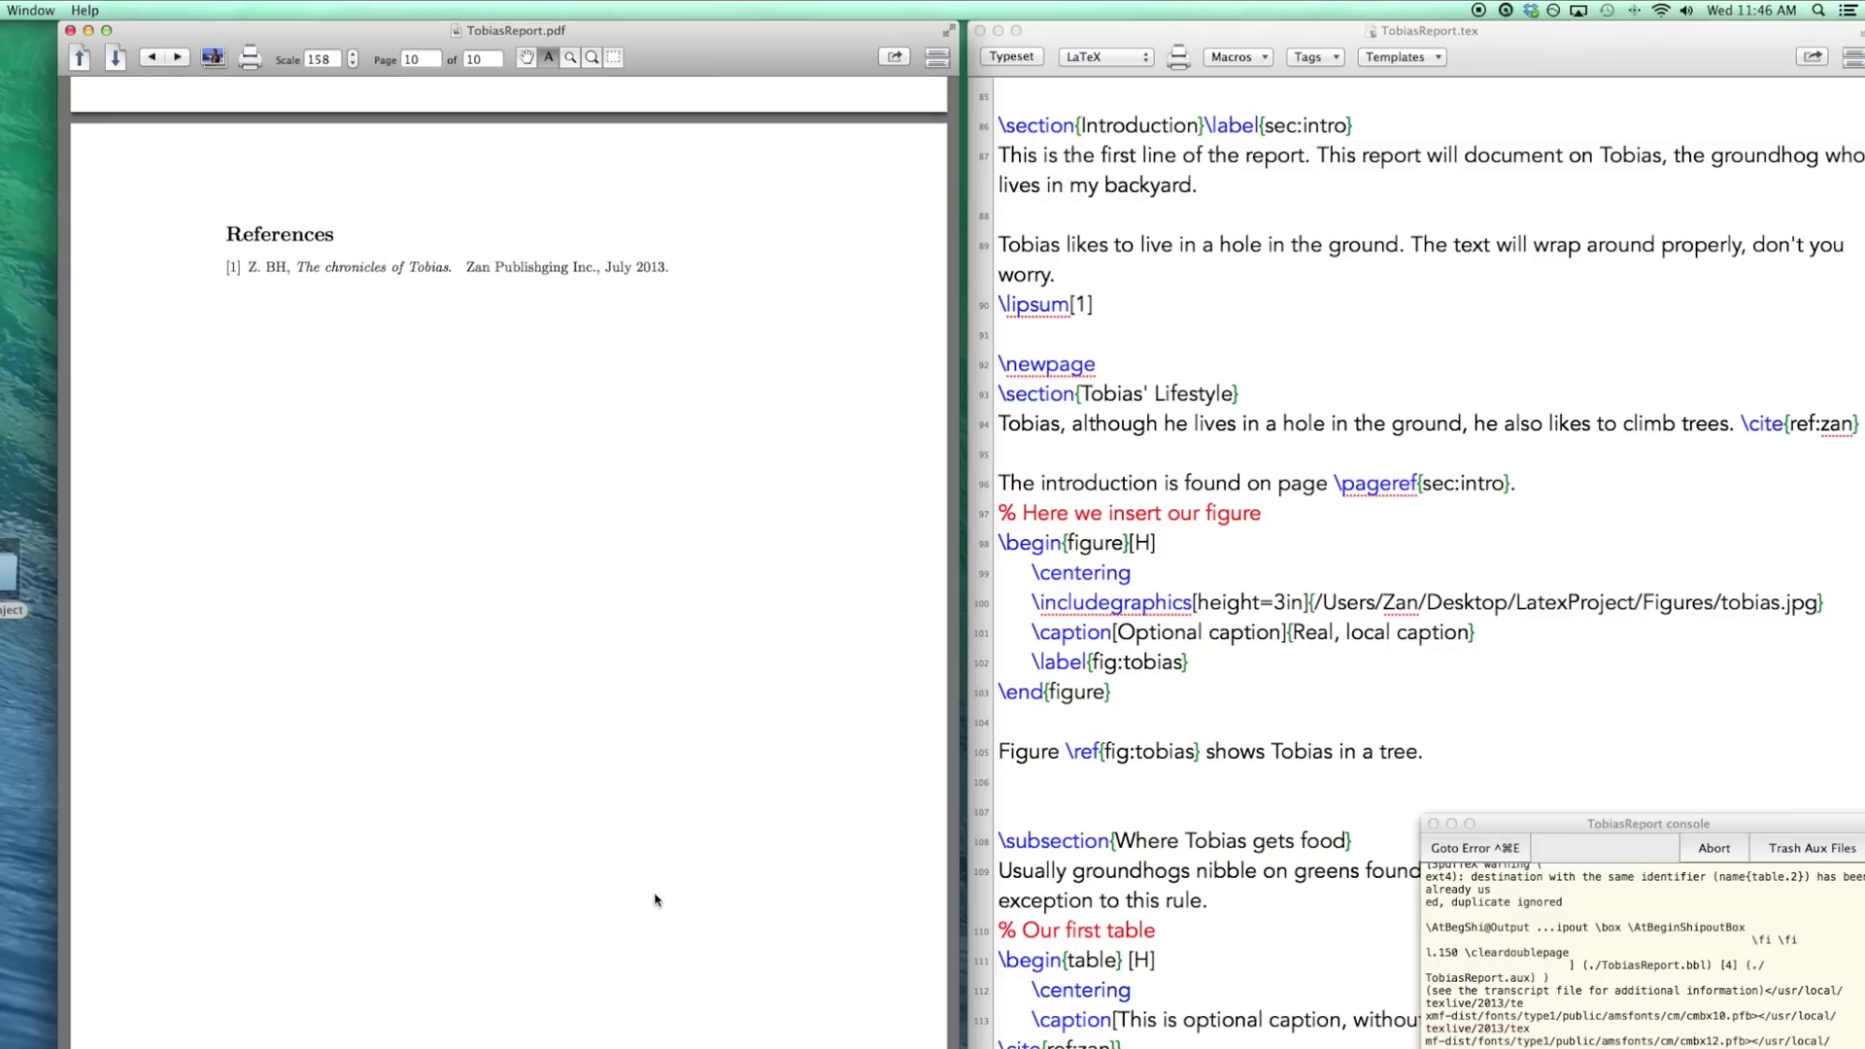
scroll(653, 887, "down", 2)
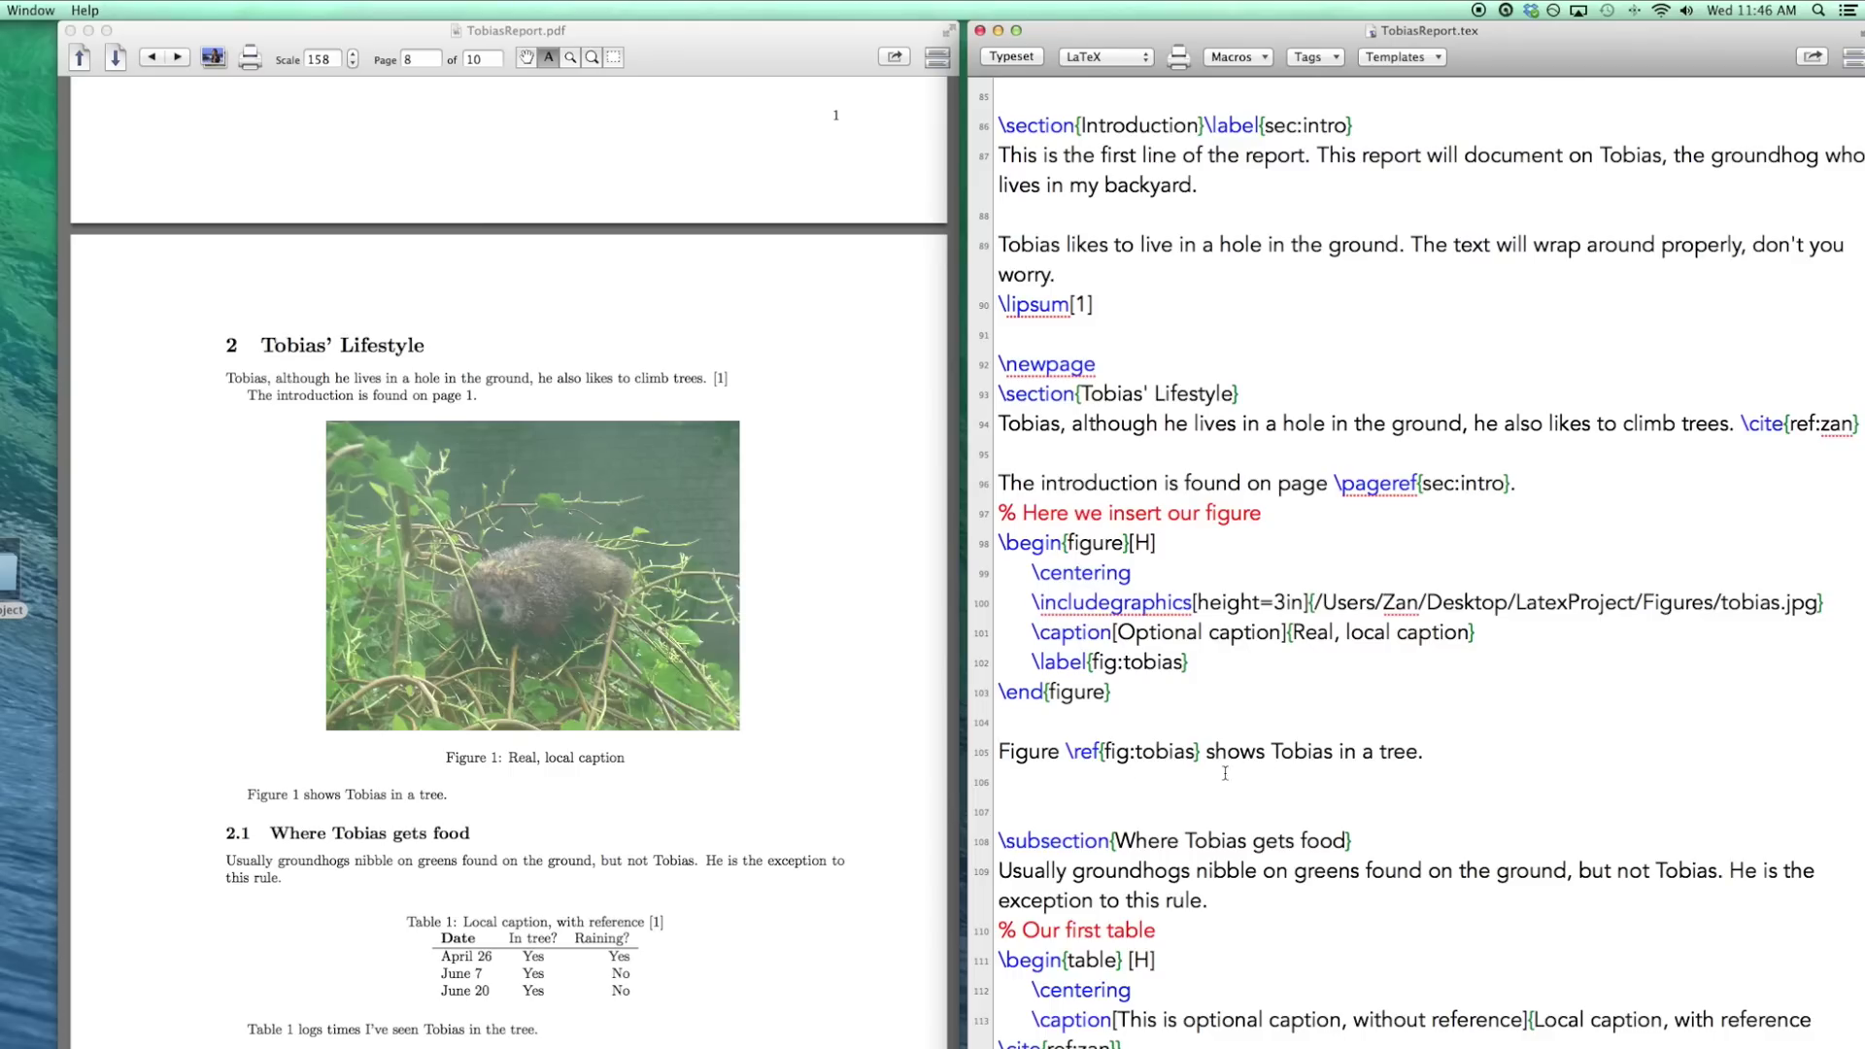
Add book entry ref:two titled 'Second ref', publisher asdfasdf, year 2013.
key("super+Tab")
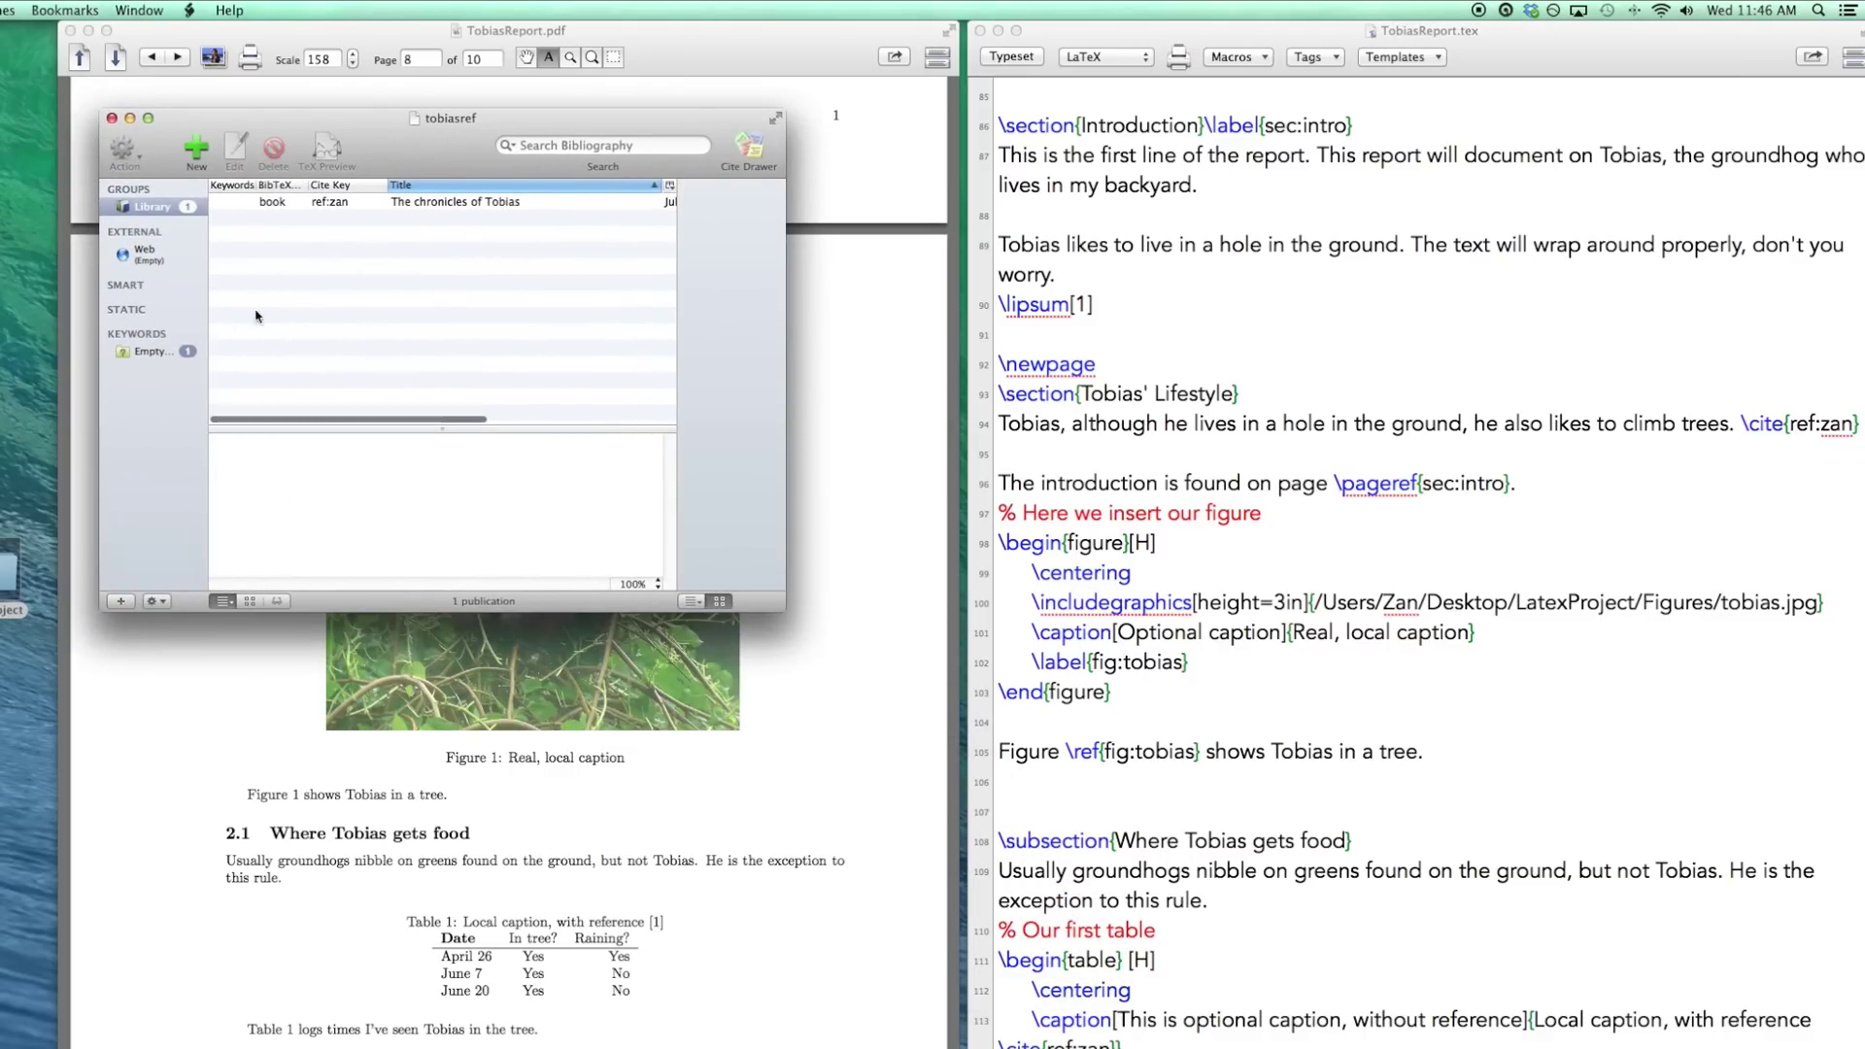
left_click(197, 153)
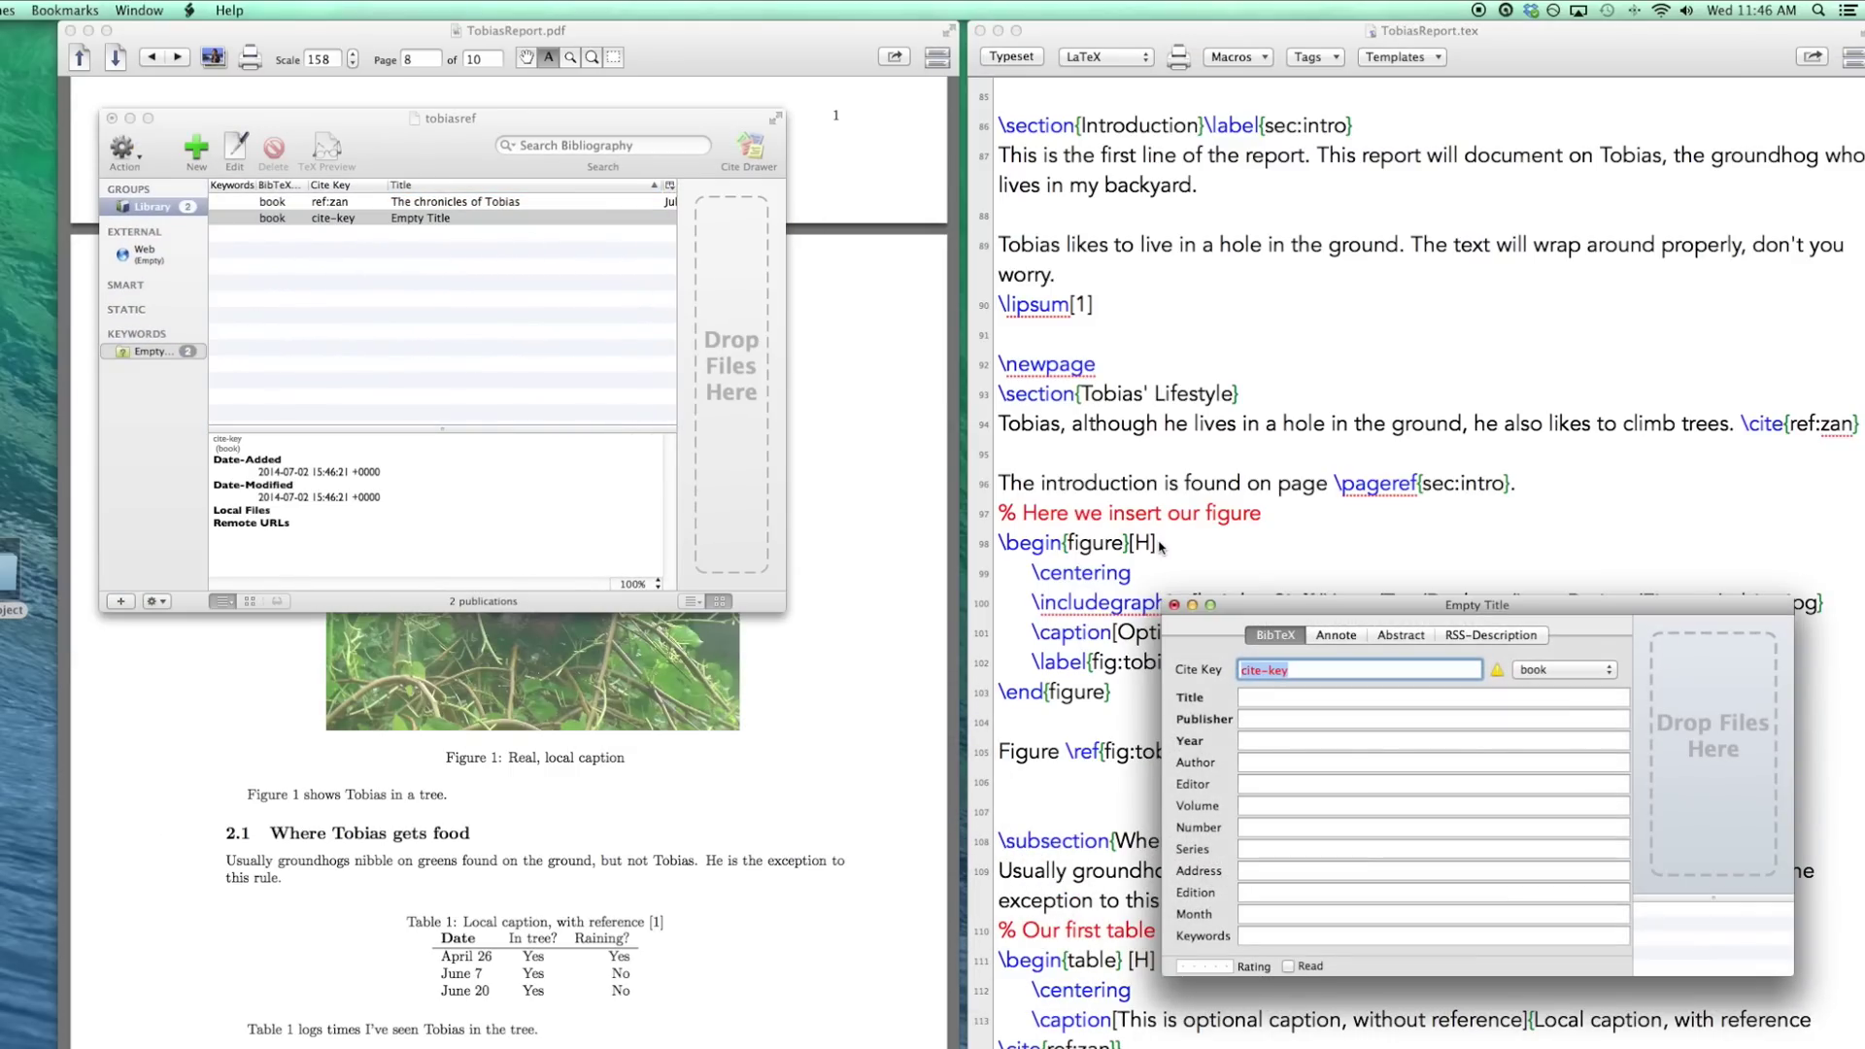
type("ref:two")
key("Tab")
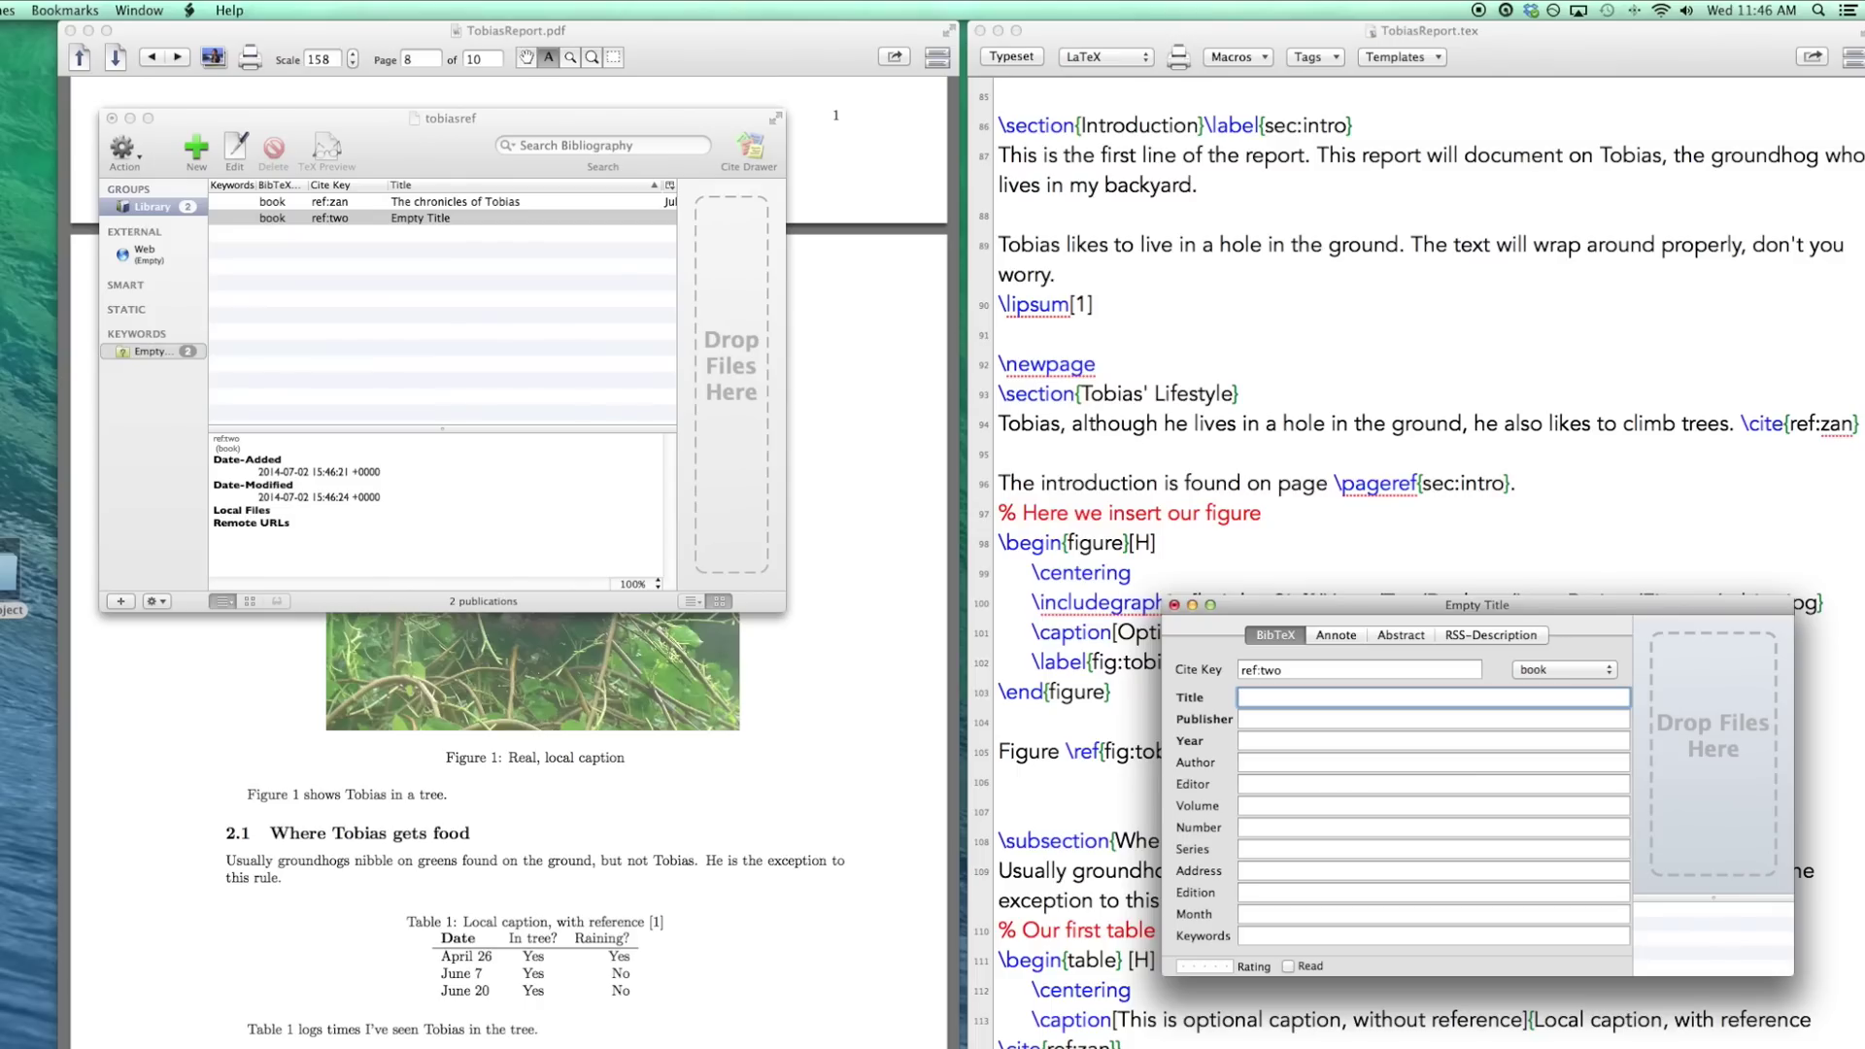
type("Second ref")
key("Tab")
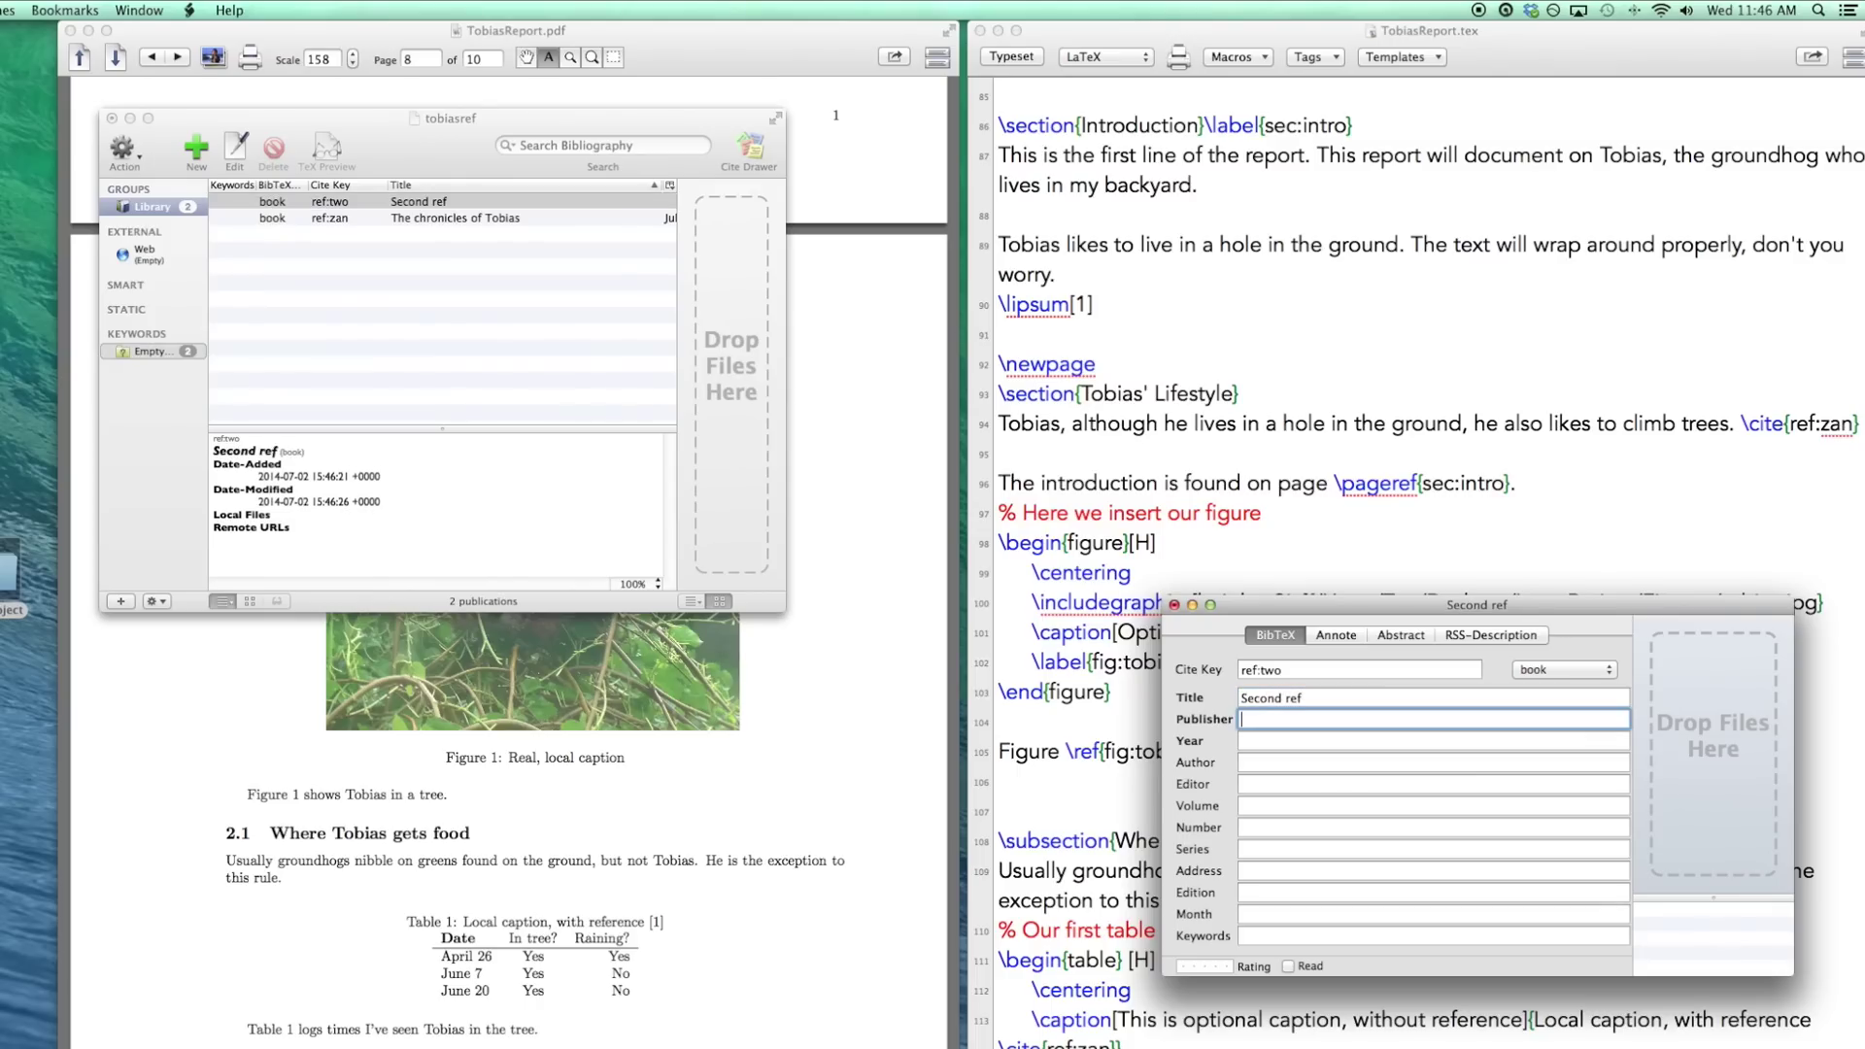
type("asdfasdf")
key("Tab")
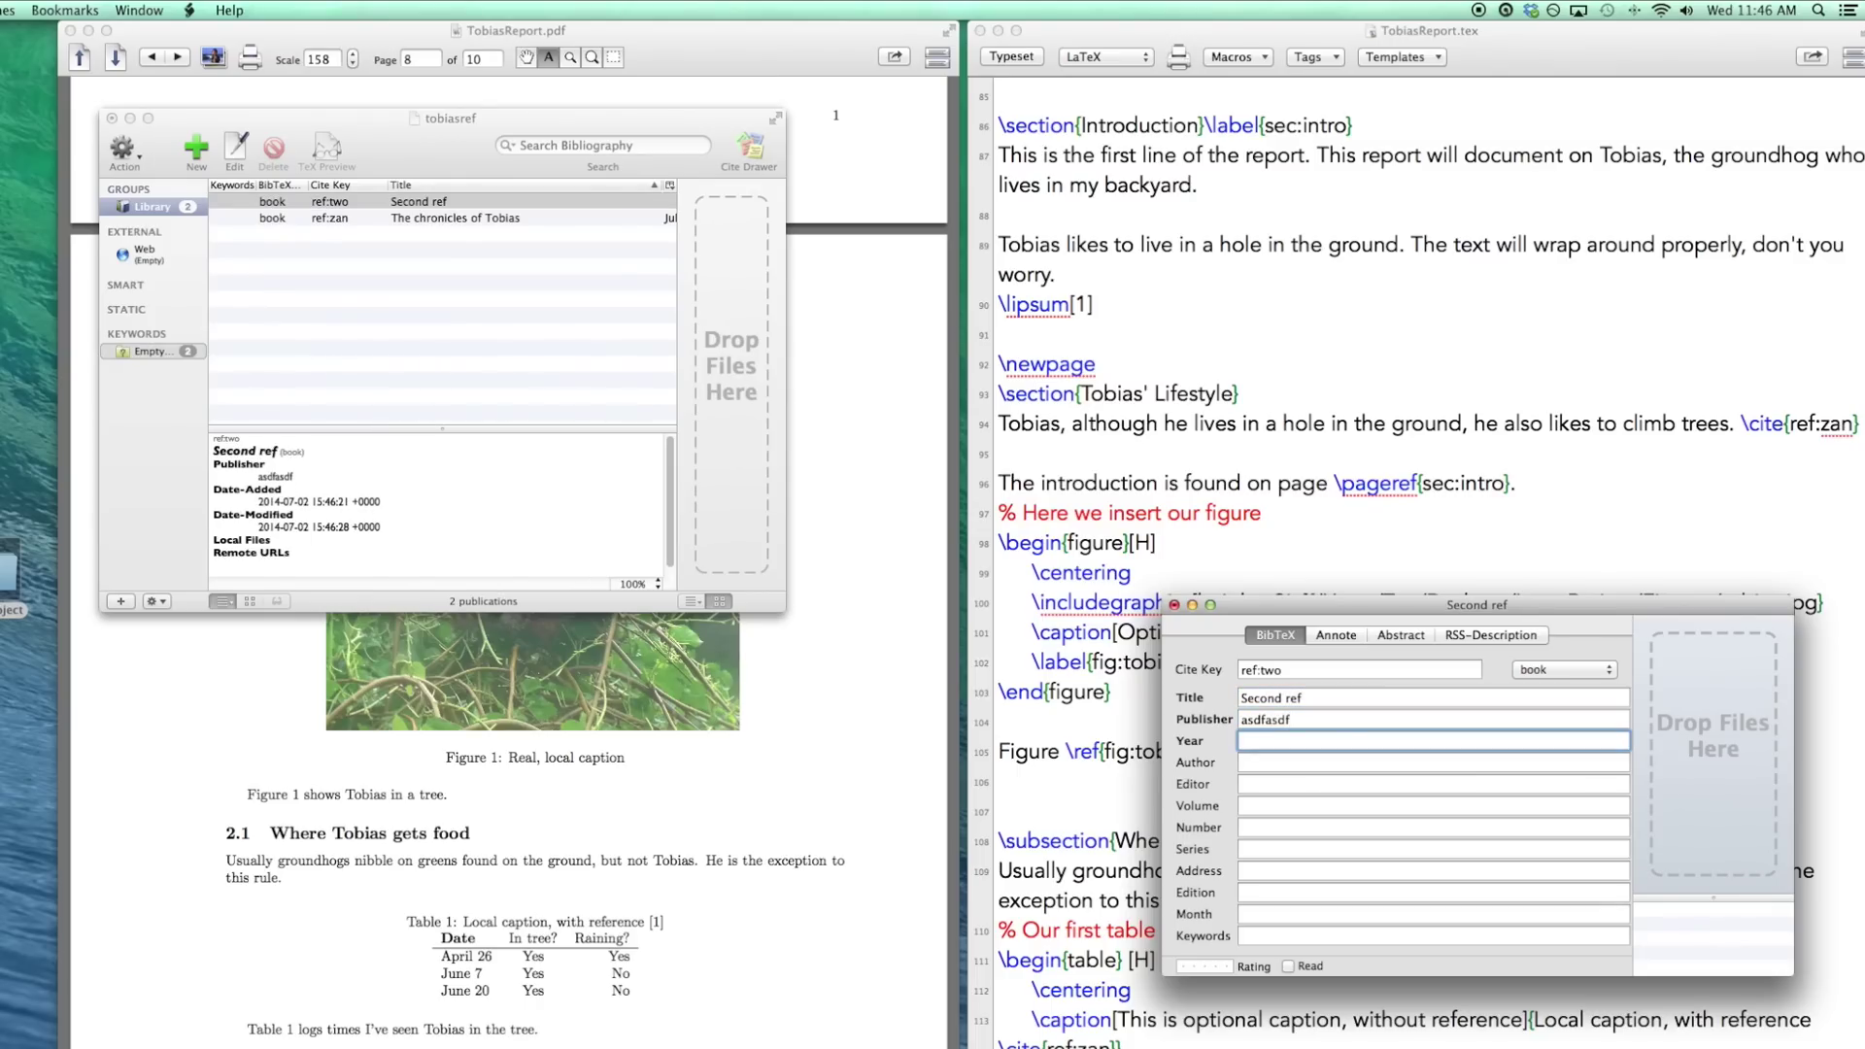
type("2013")
key("Tab")
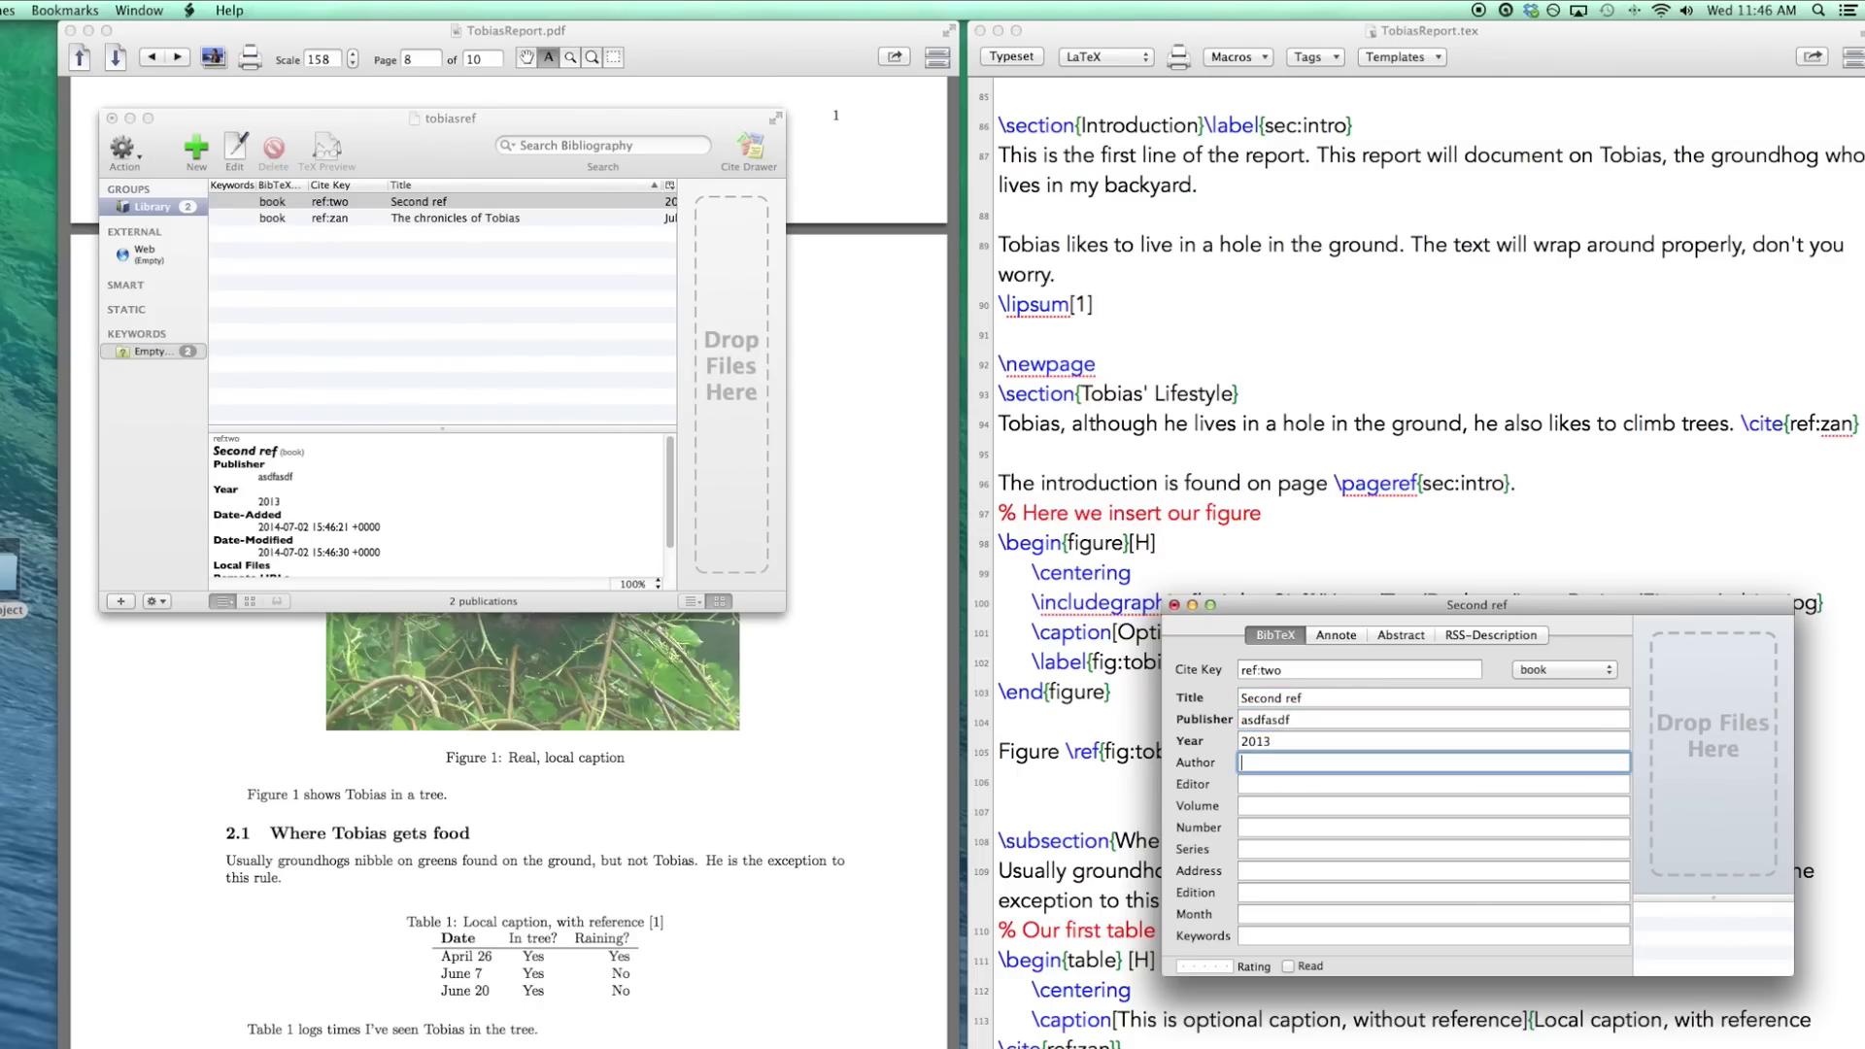
left_click(1173, 604)
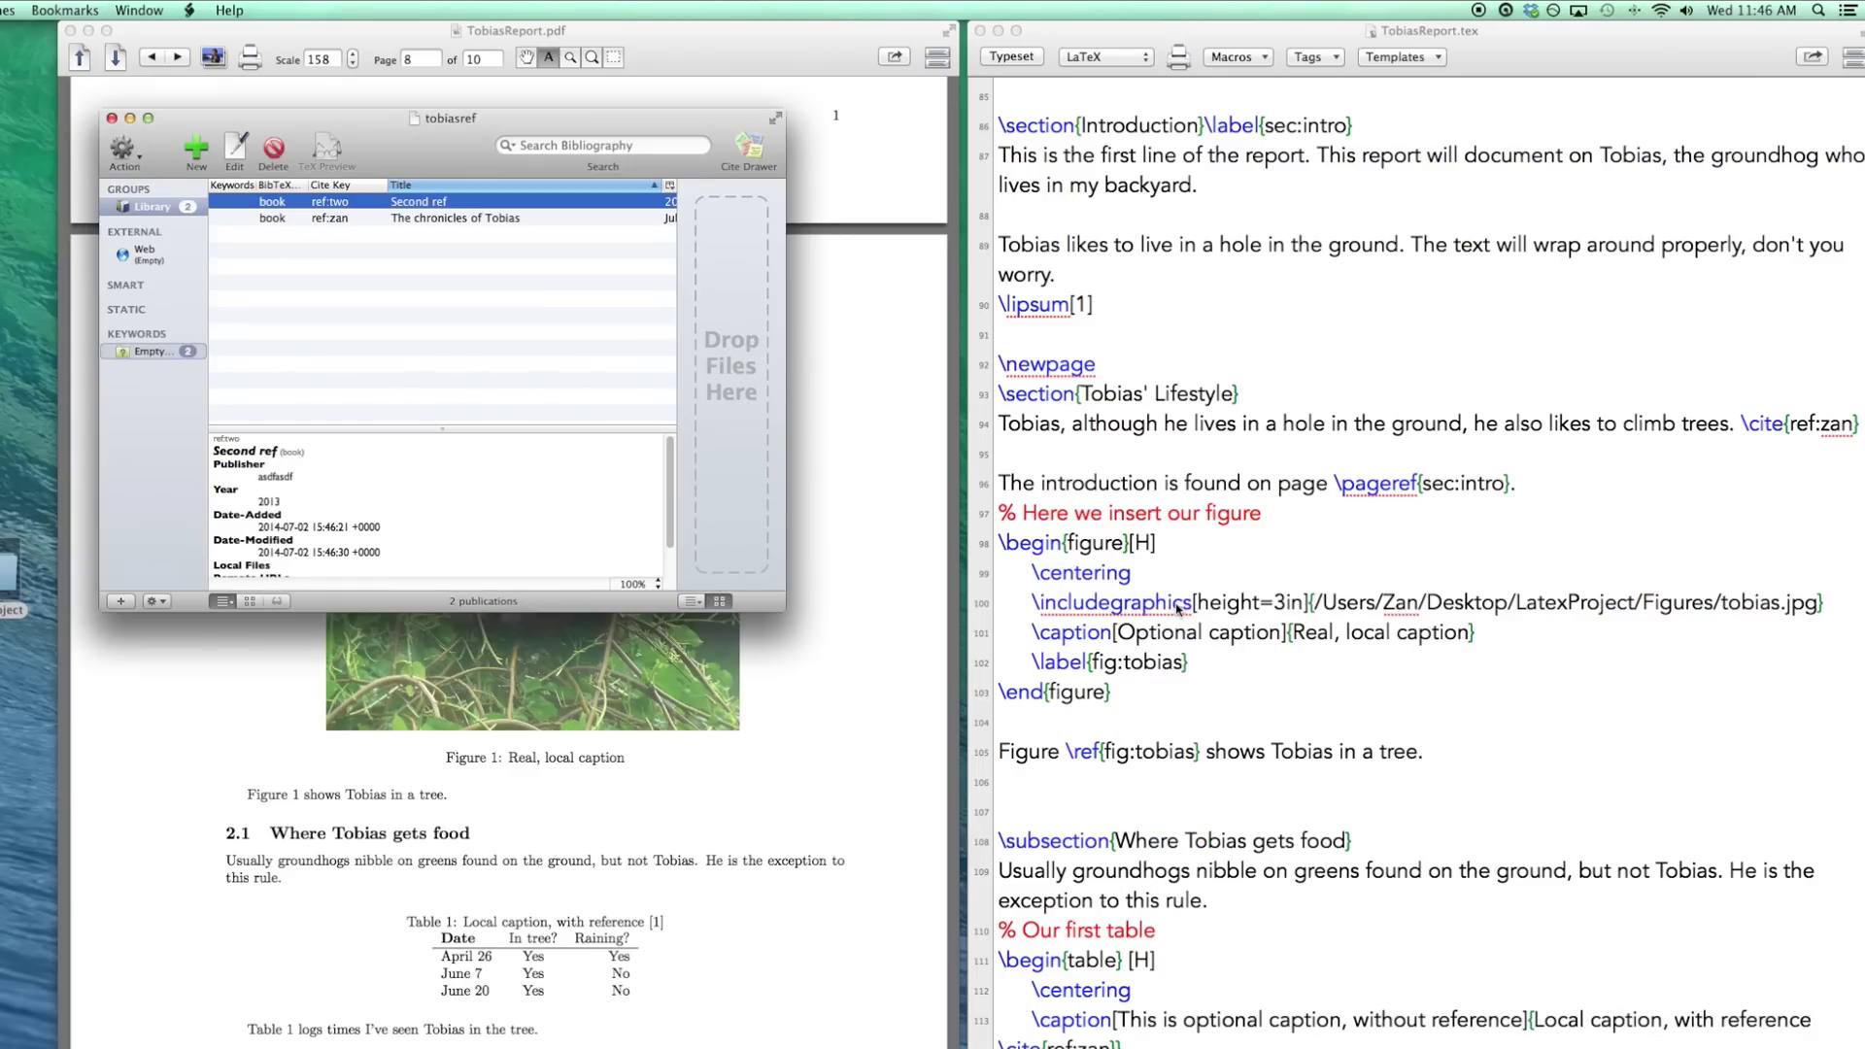
Add book entry ref:three titled 'Third ref', publisher asdfasdf, year 1284.
left_click(197, 153)
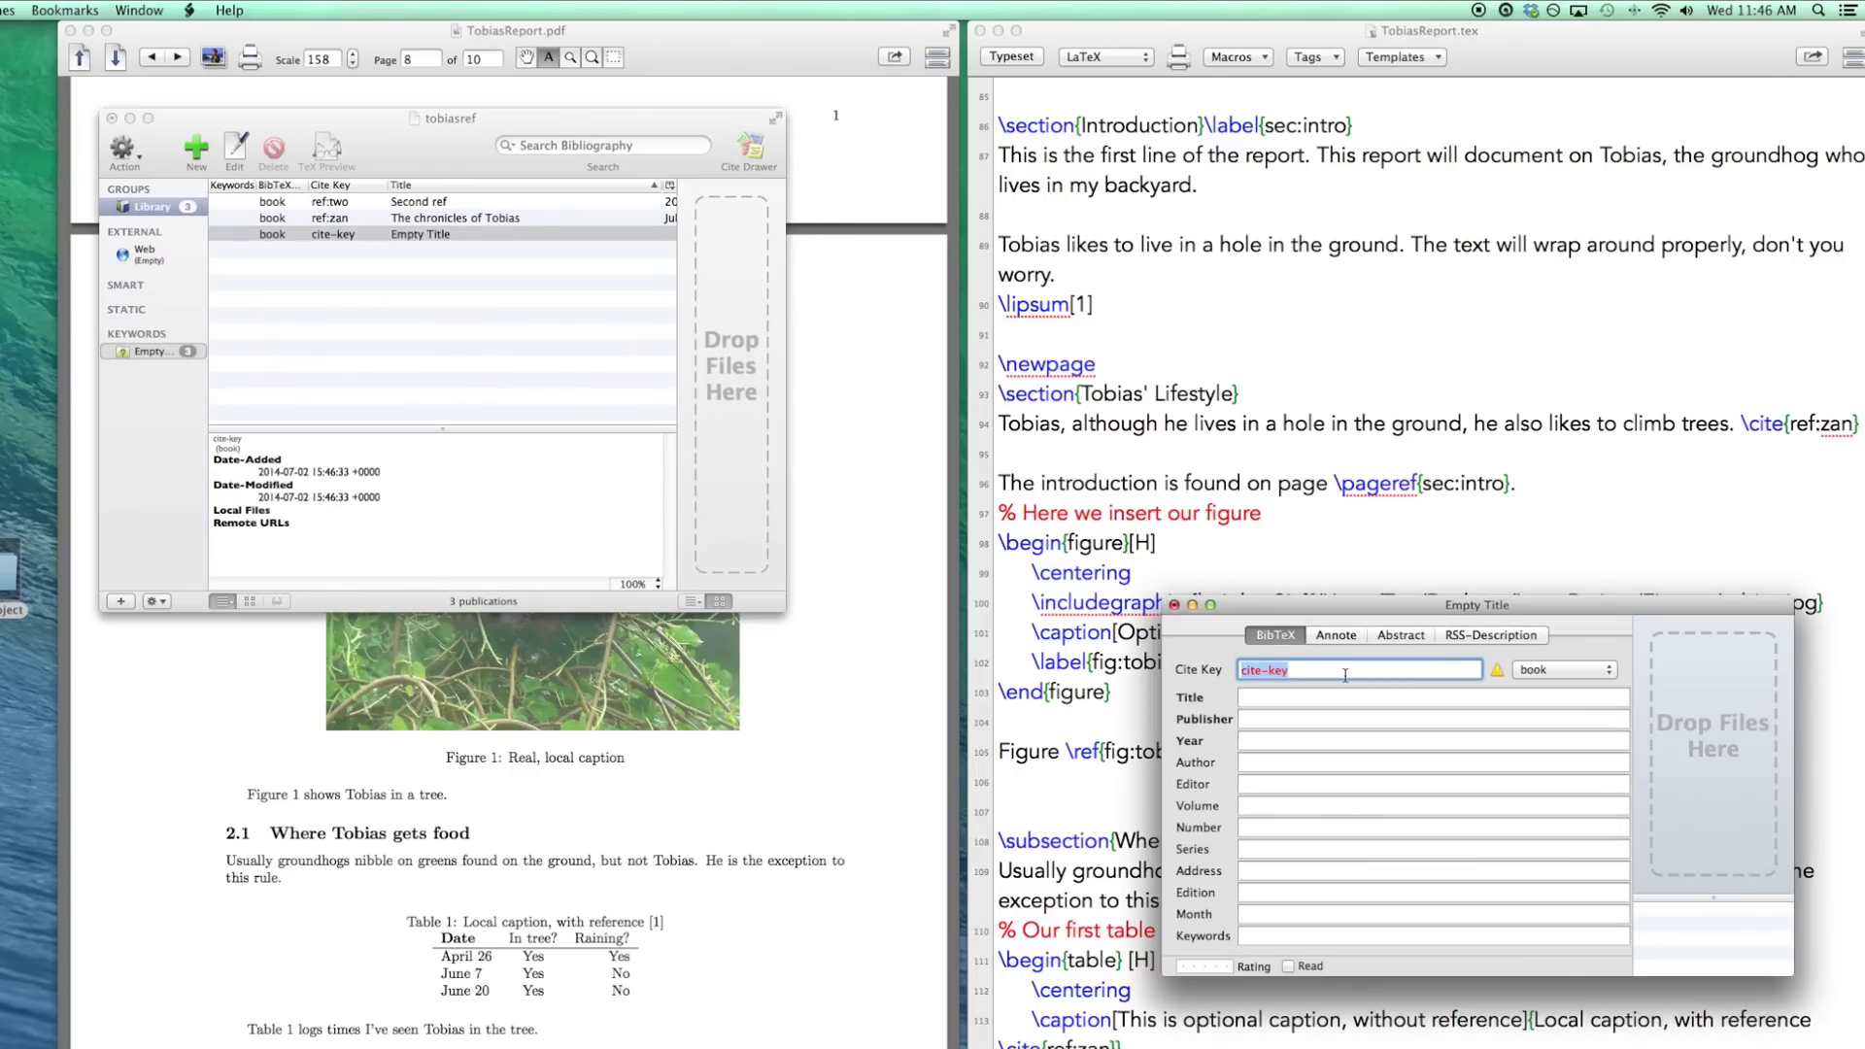
type("ref:three")
key("Tab")
type("Third ref")
key("Tab")
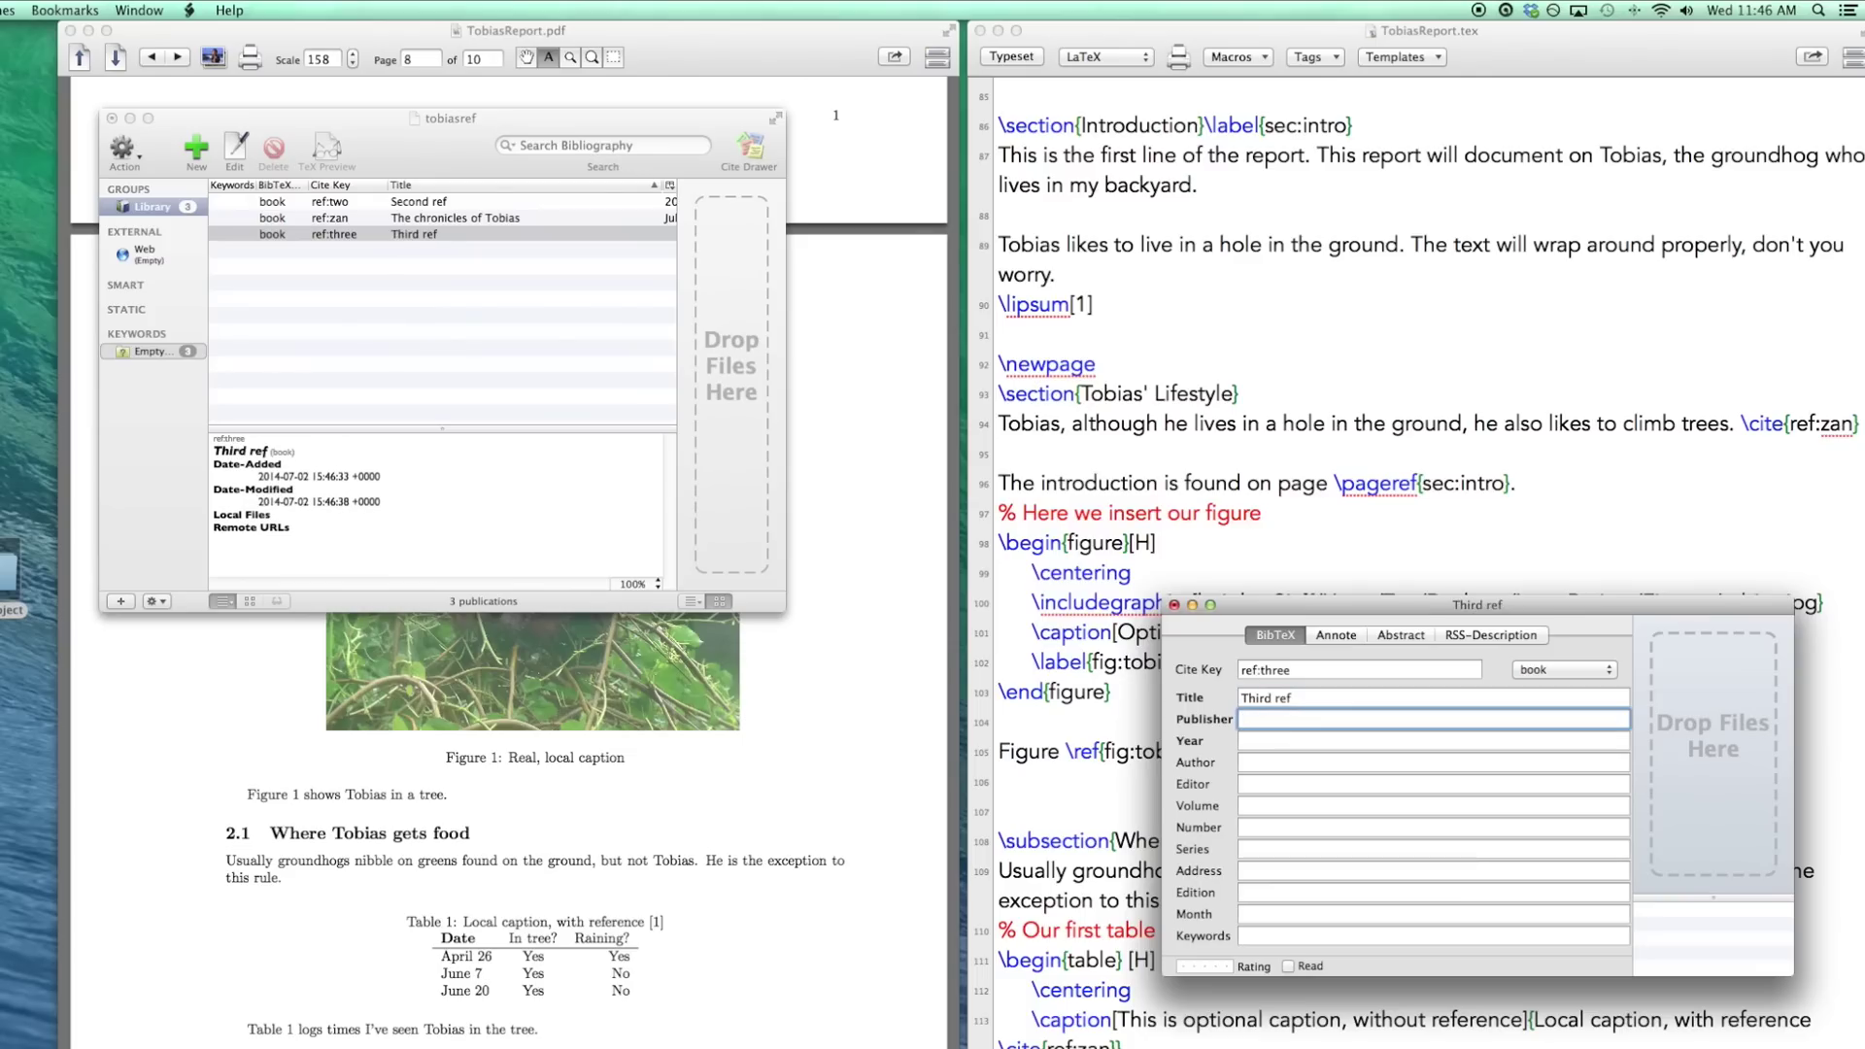
type("asdfasdf")
key("Tab")
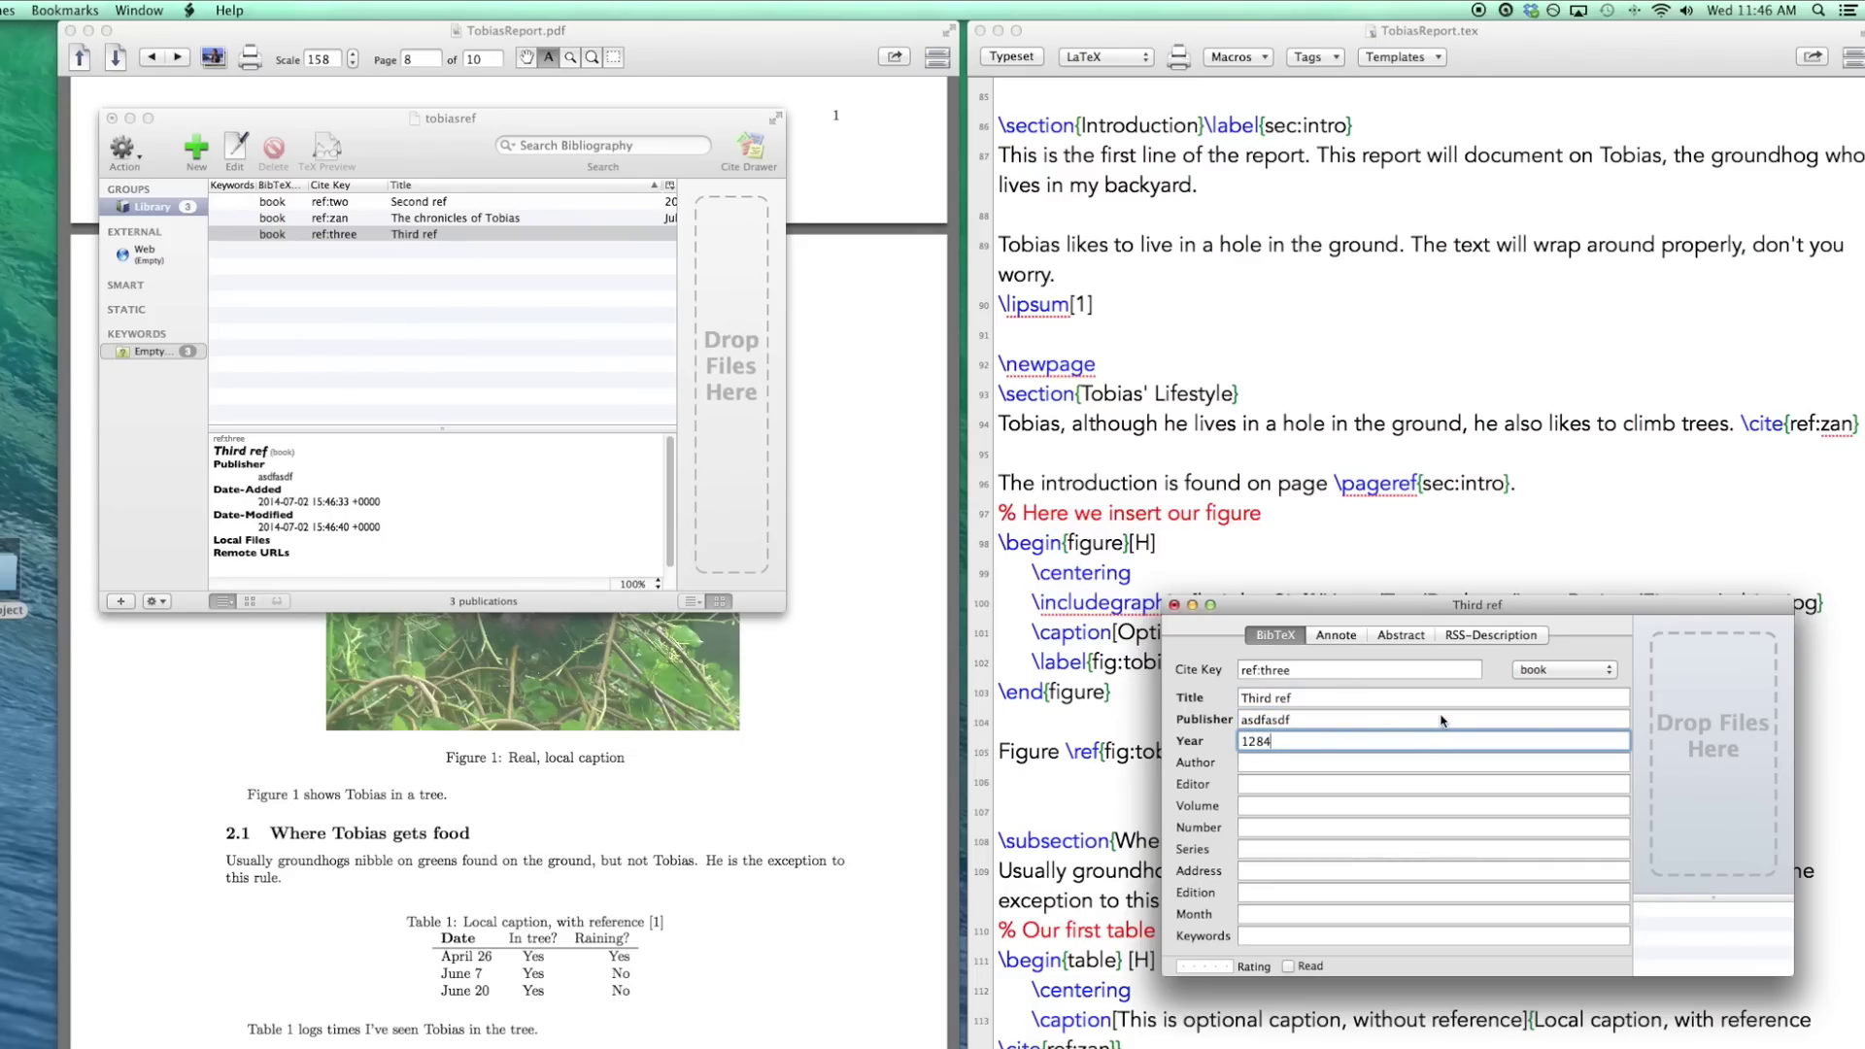
type("1284")
left_click(1173, 604)
left_click(581, 365)
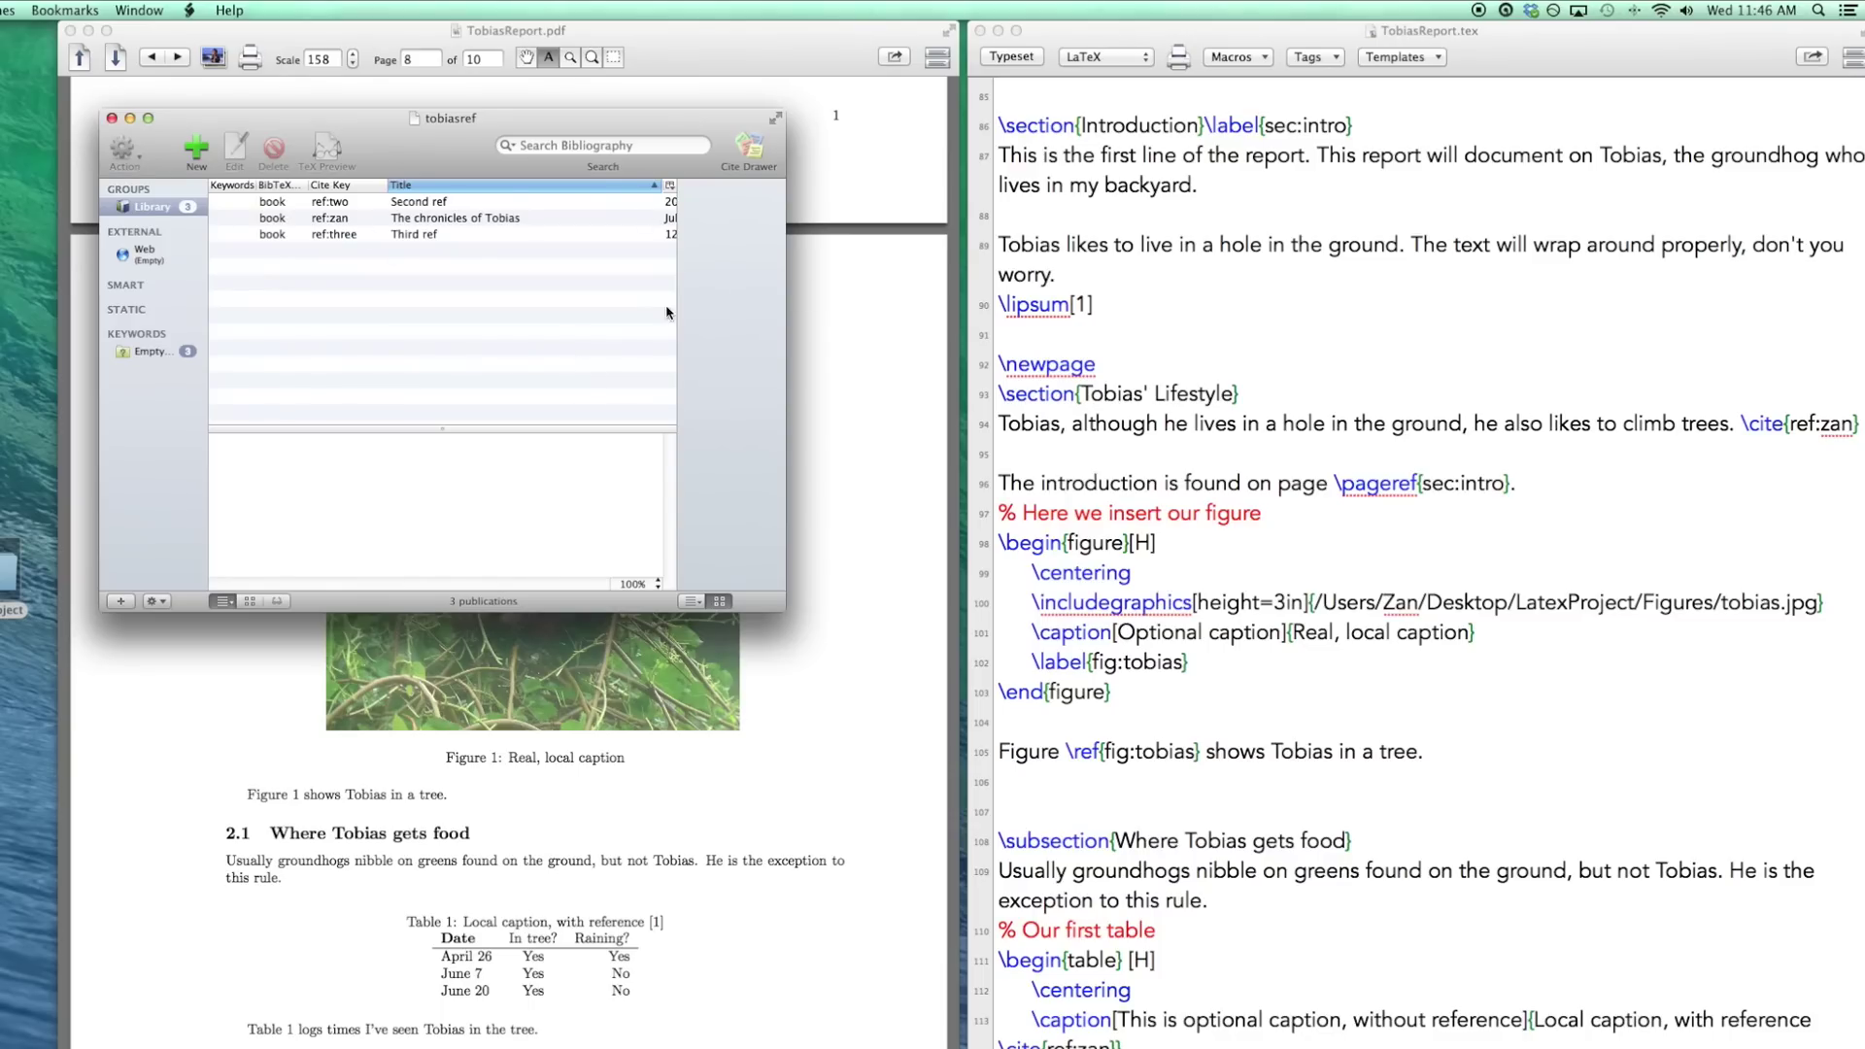
Change Table 1's caption citation to \cite{ref:two,ref:zan}.
left_click(1796, 772)
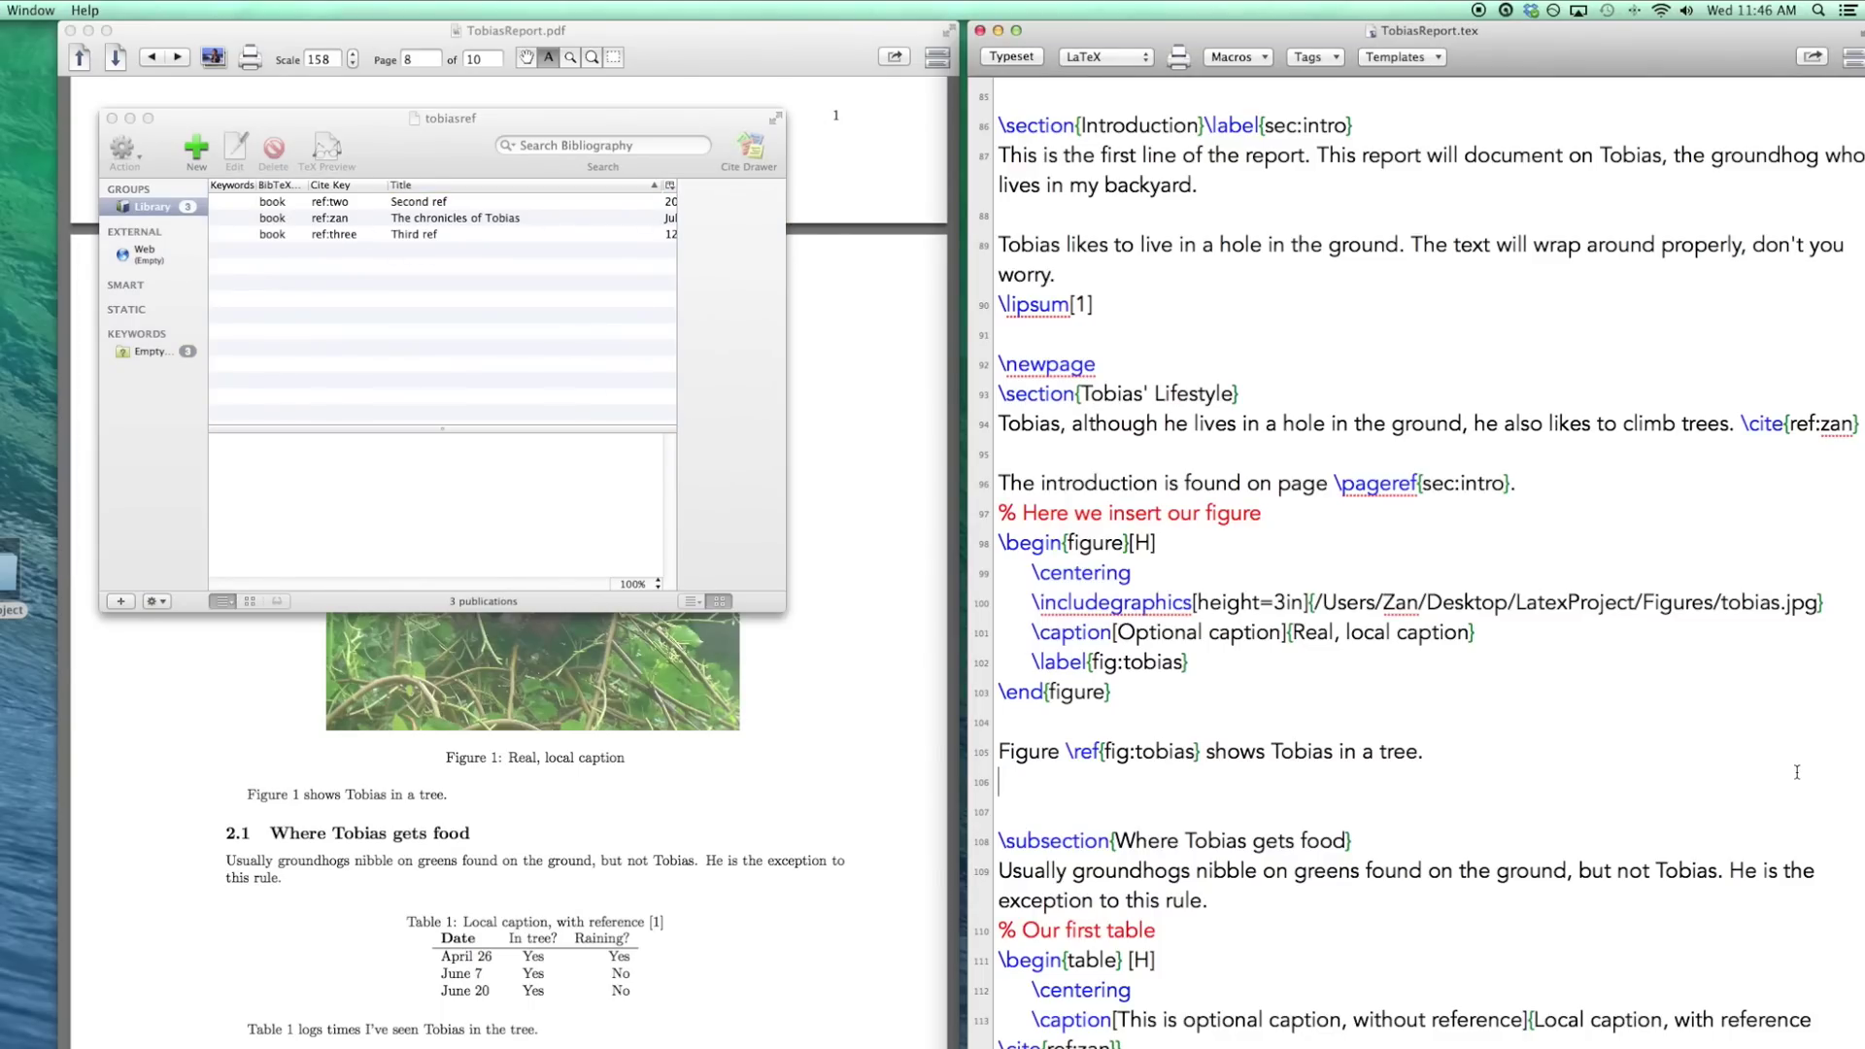
left_click(622, 688)
left_click(1343, 751)
scroll(1743, 984, "down", 3)
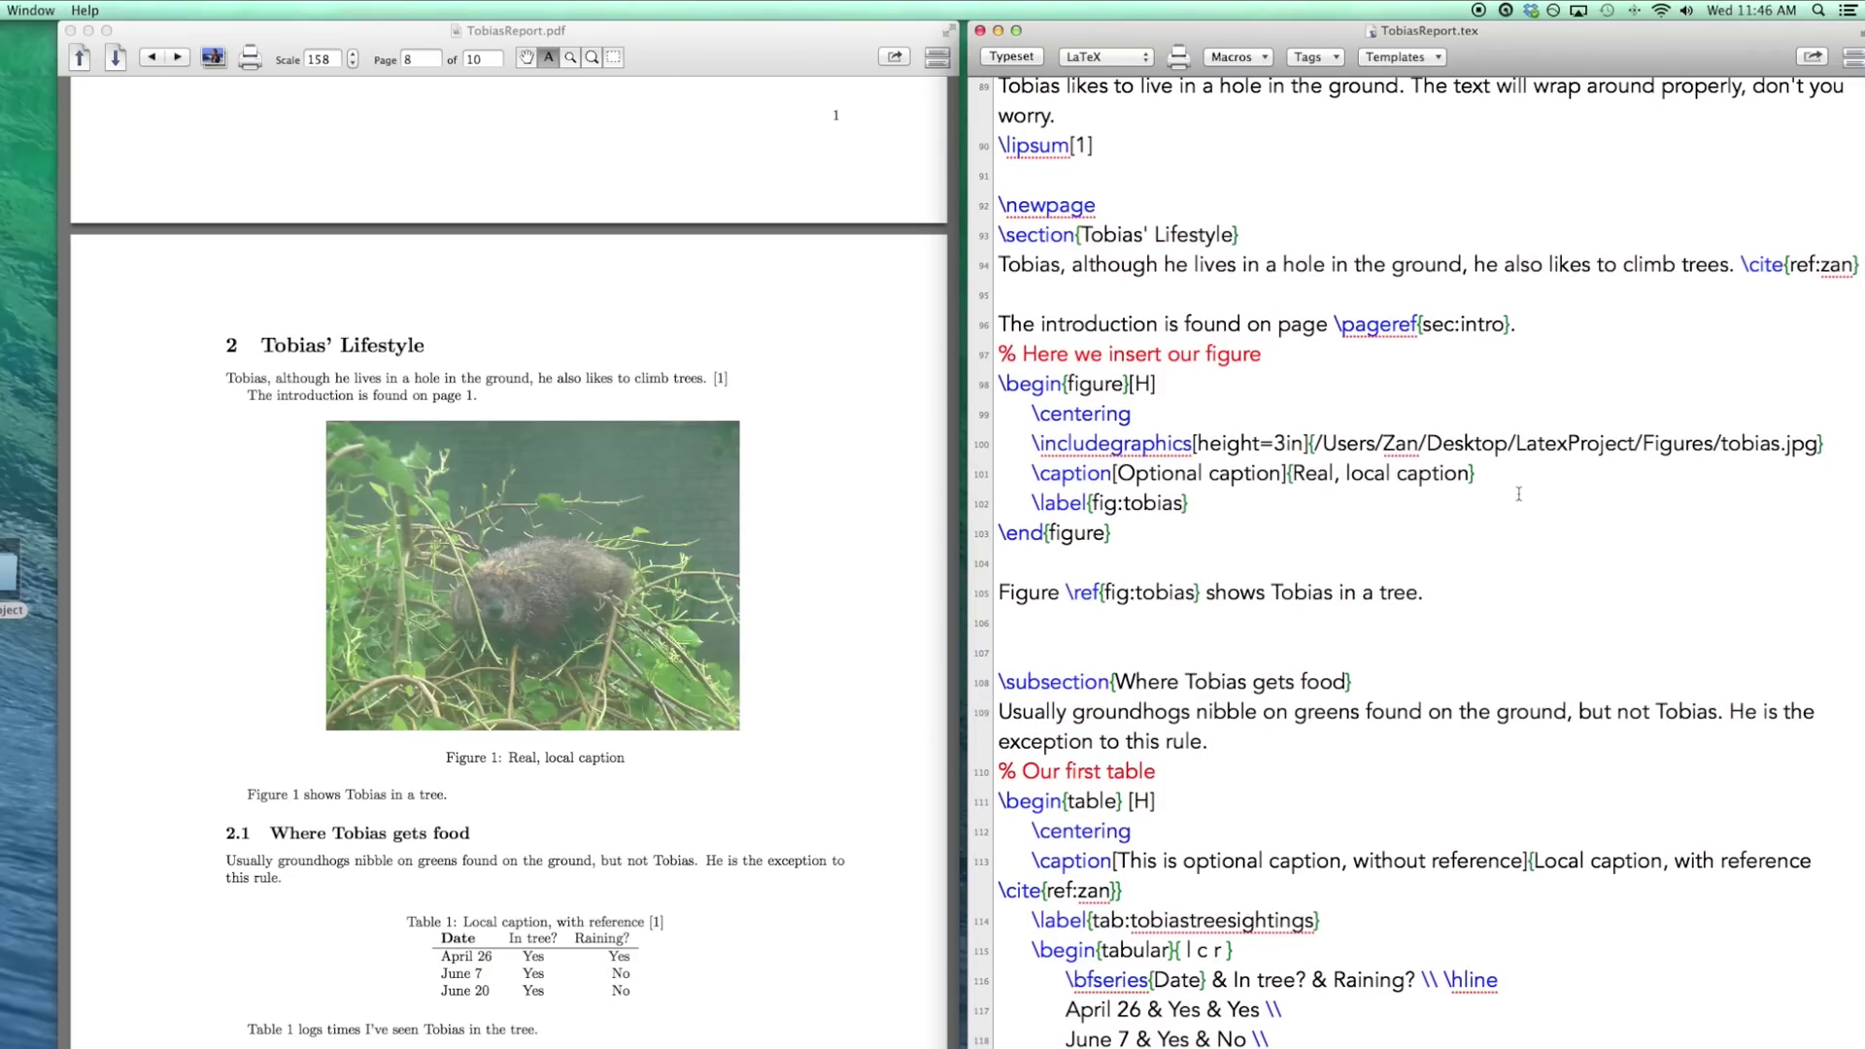
scroll(1515, 490, "up", 1)
scroll(1518, 493, "up", 1)
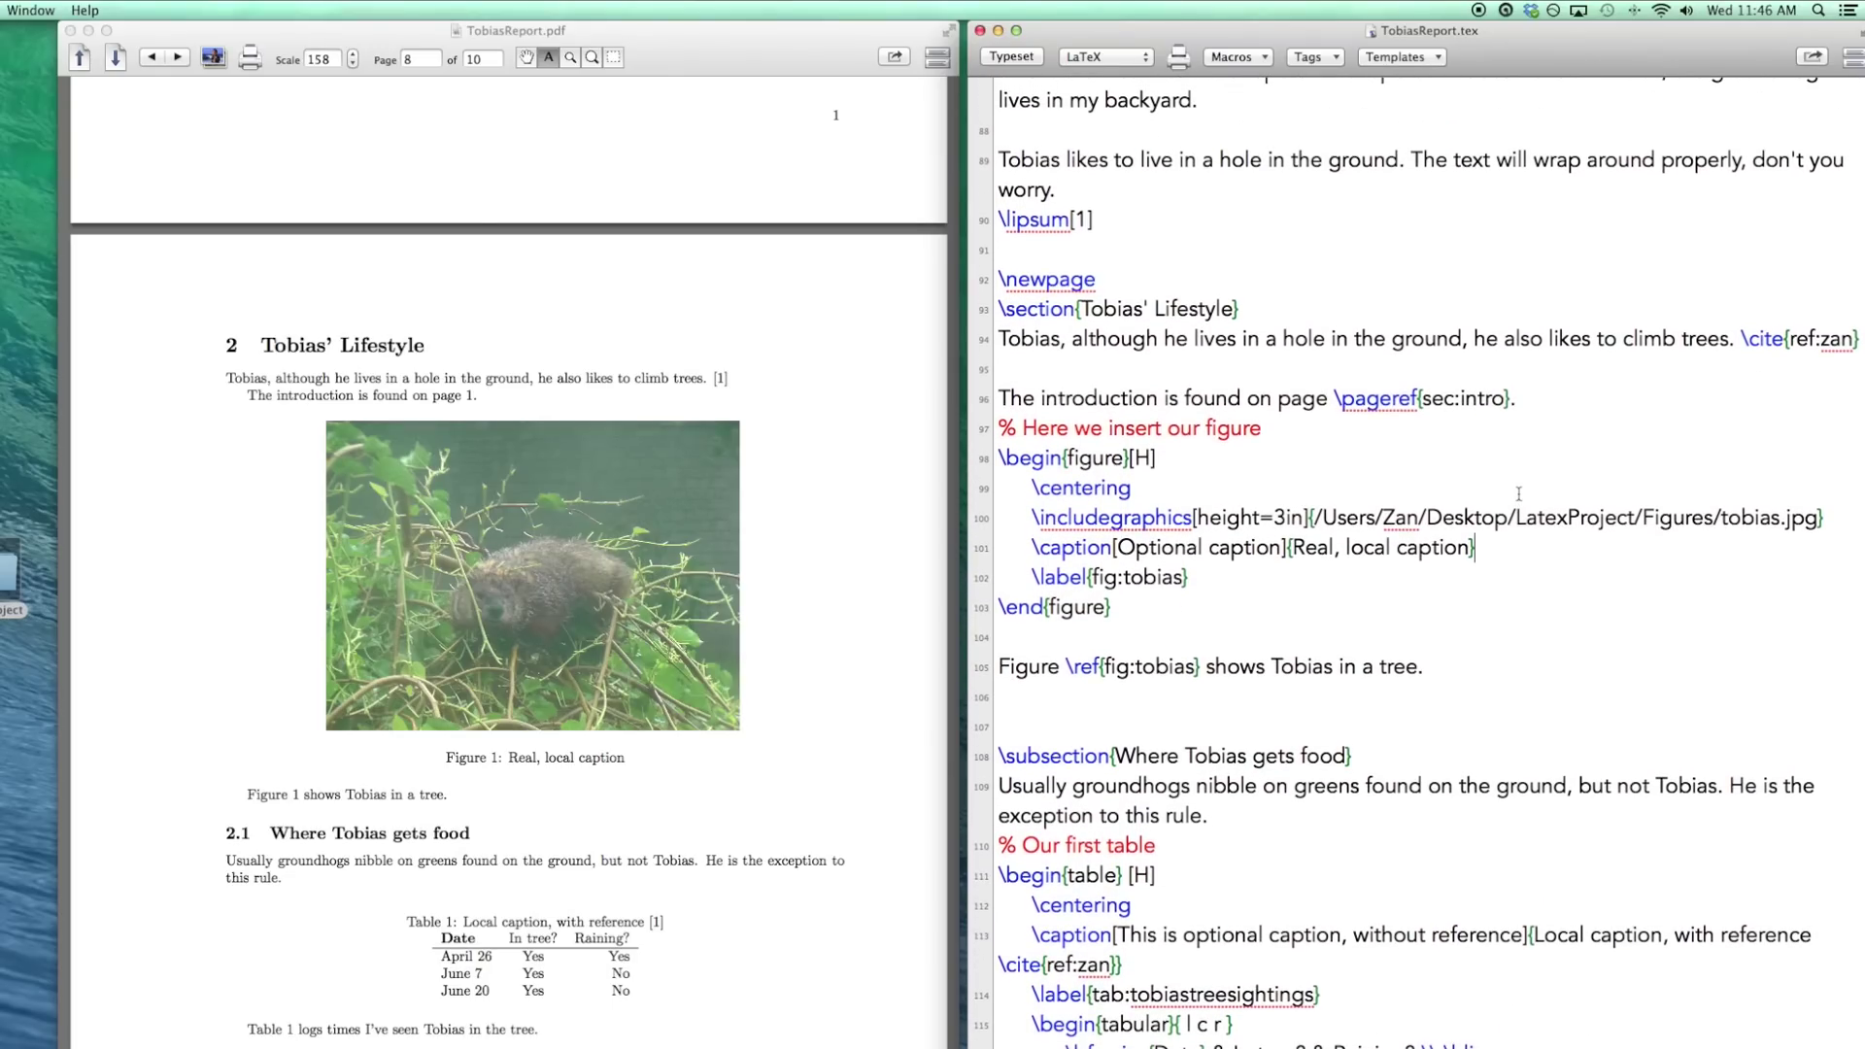
scroll(1518, 493, "down", 10)
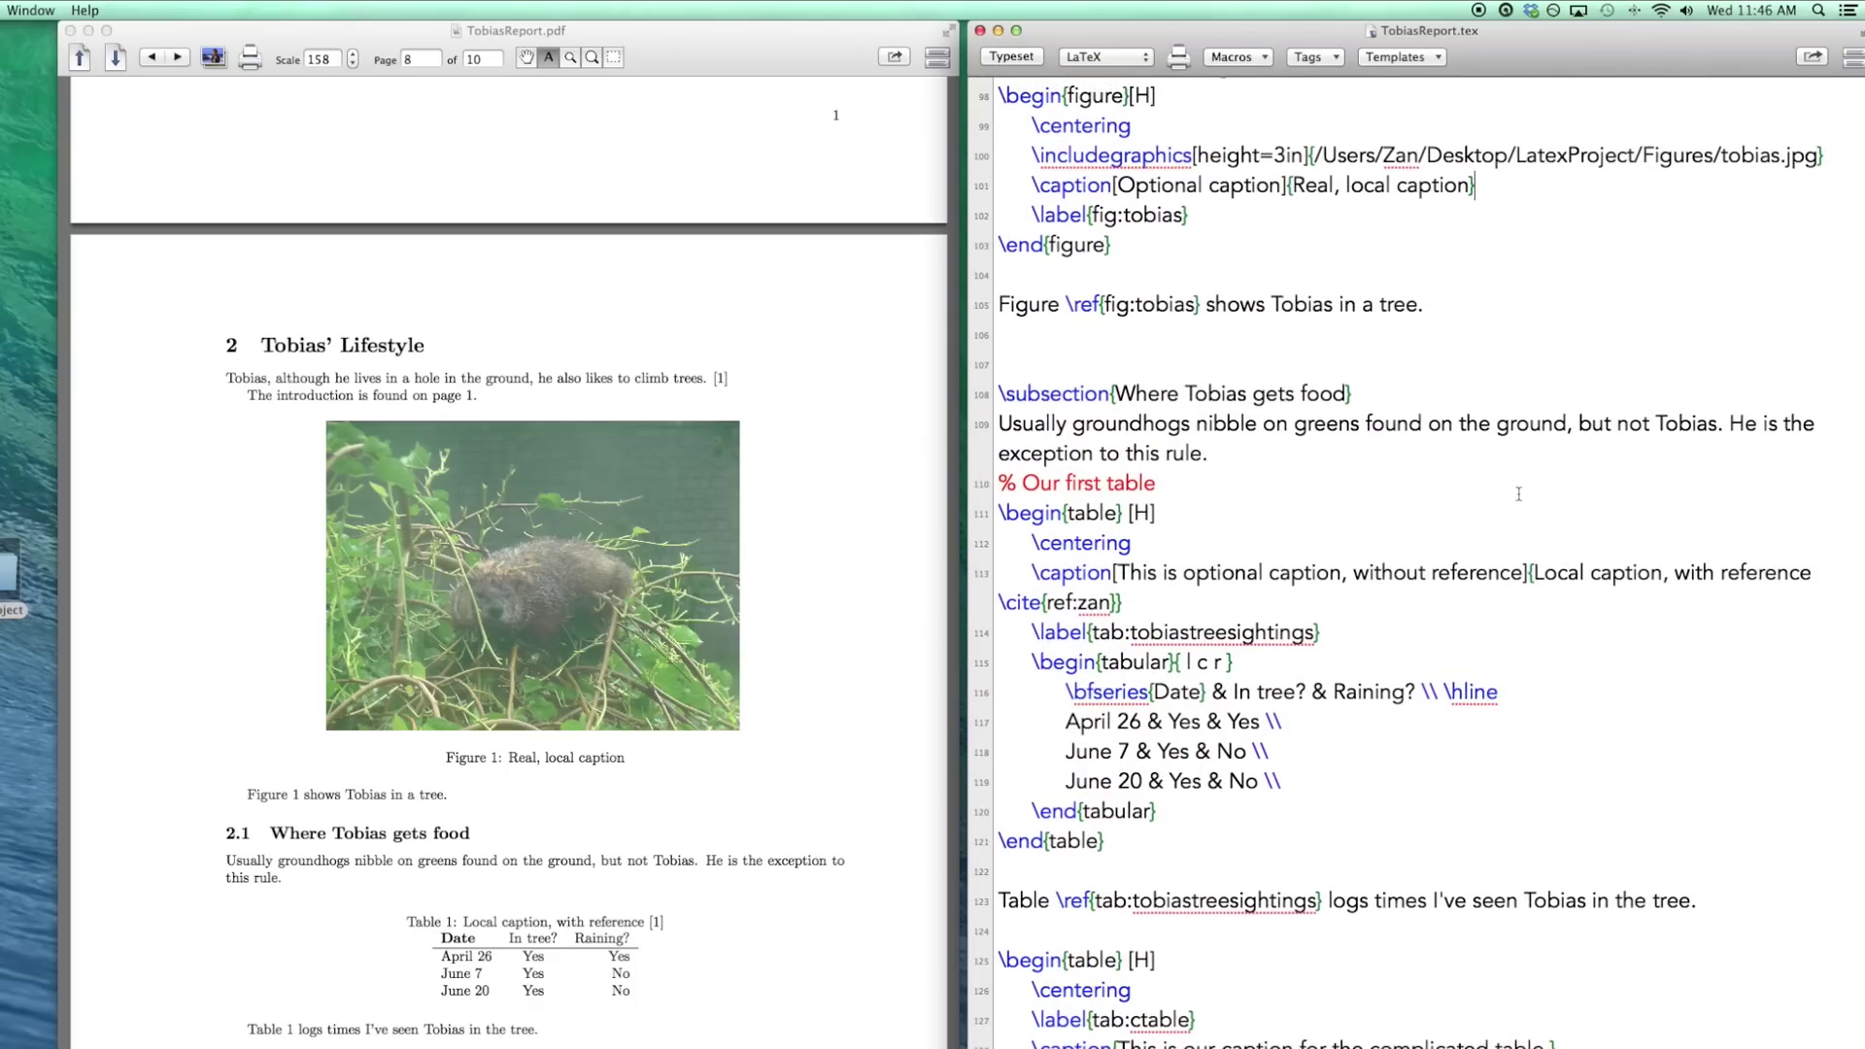
scroll(1518, 494, "down", 4)
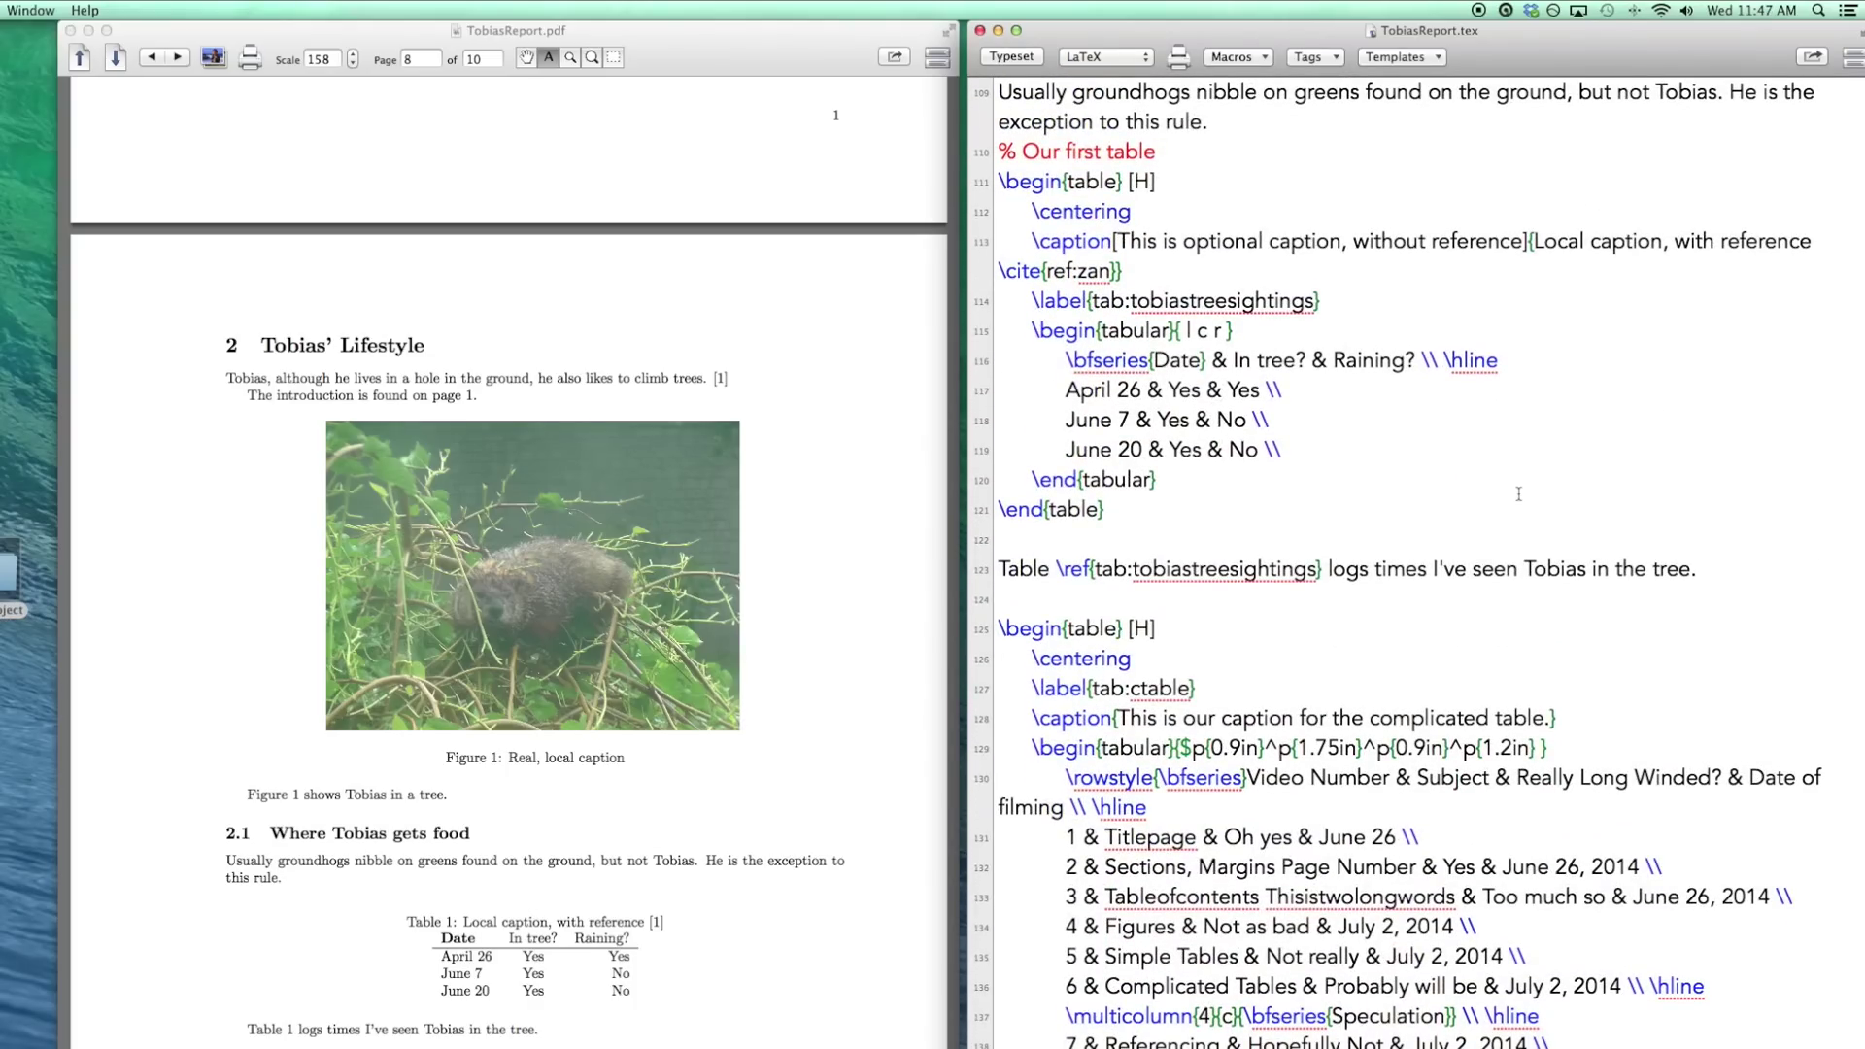
left_click(1110, 271)
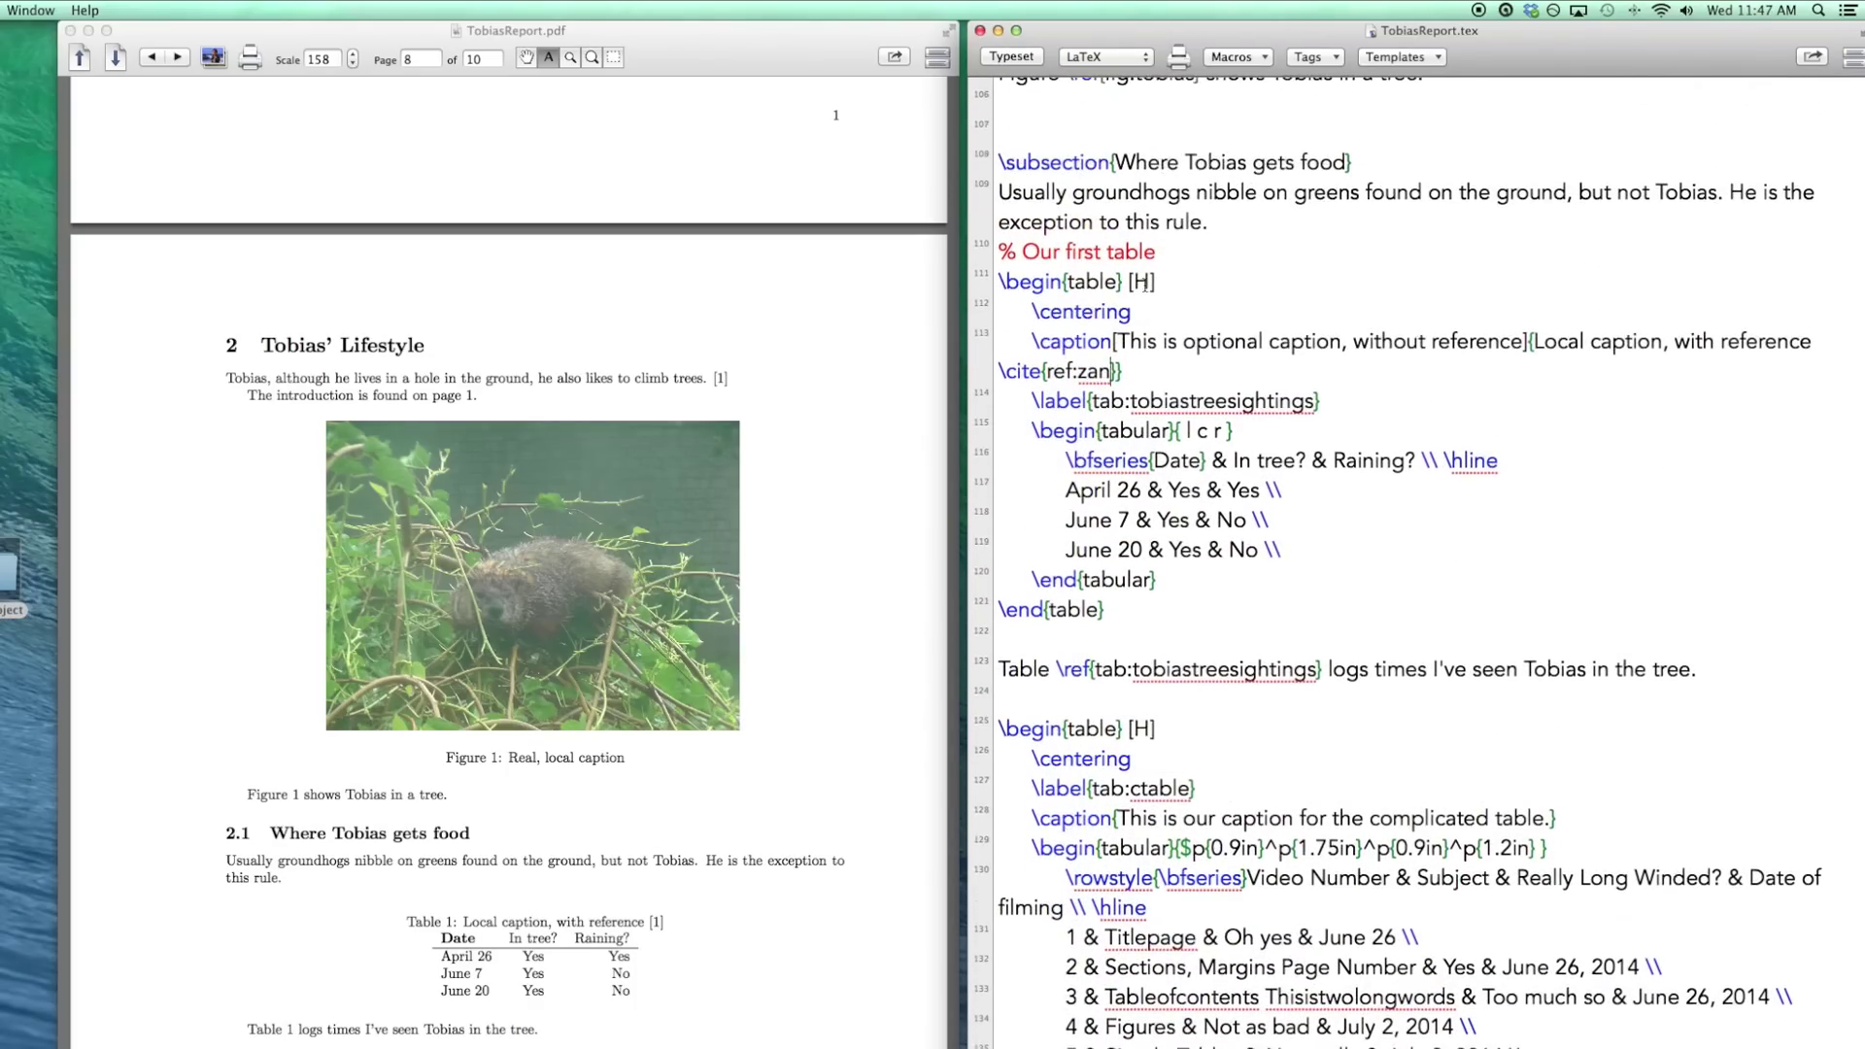
scroll(1039, 546, "up", 5)
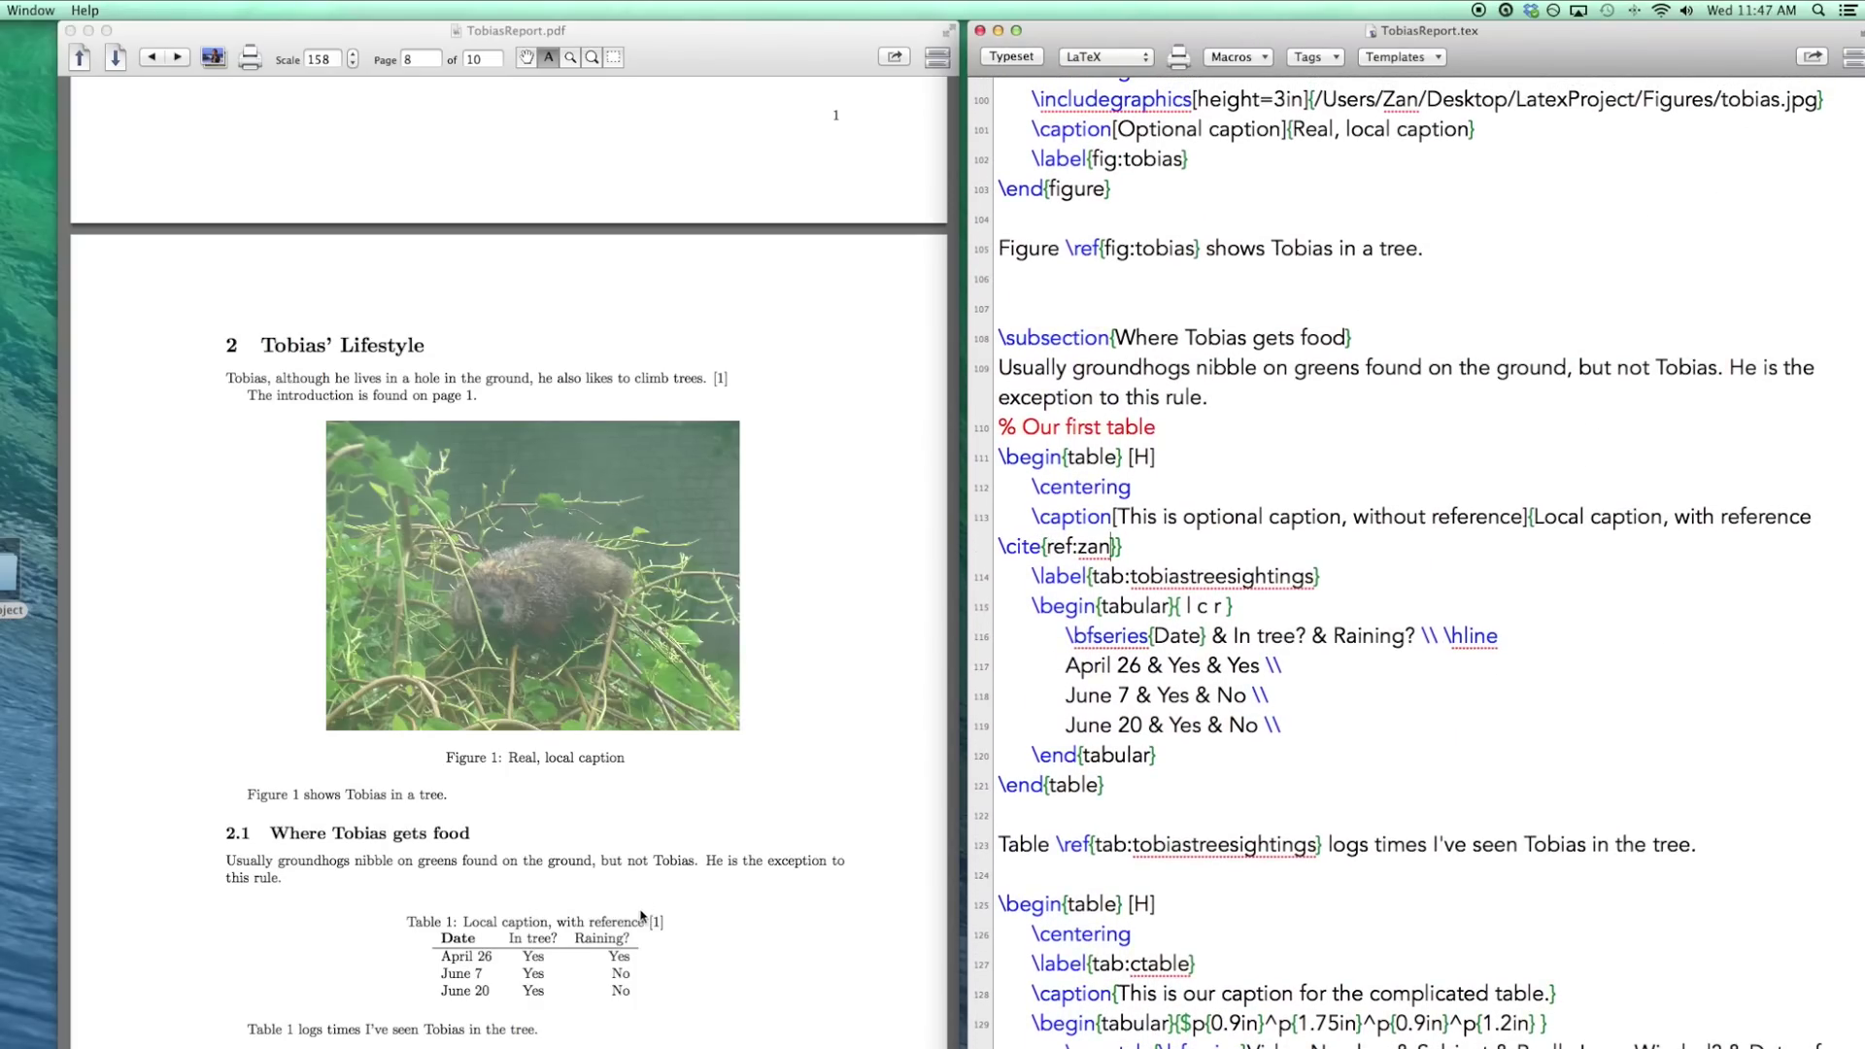
left_click(1043, 546)
type("ref:two,ref:")
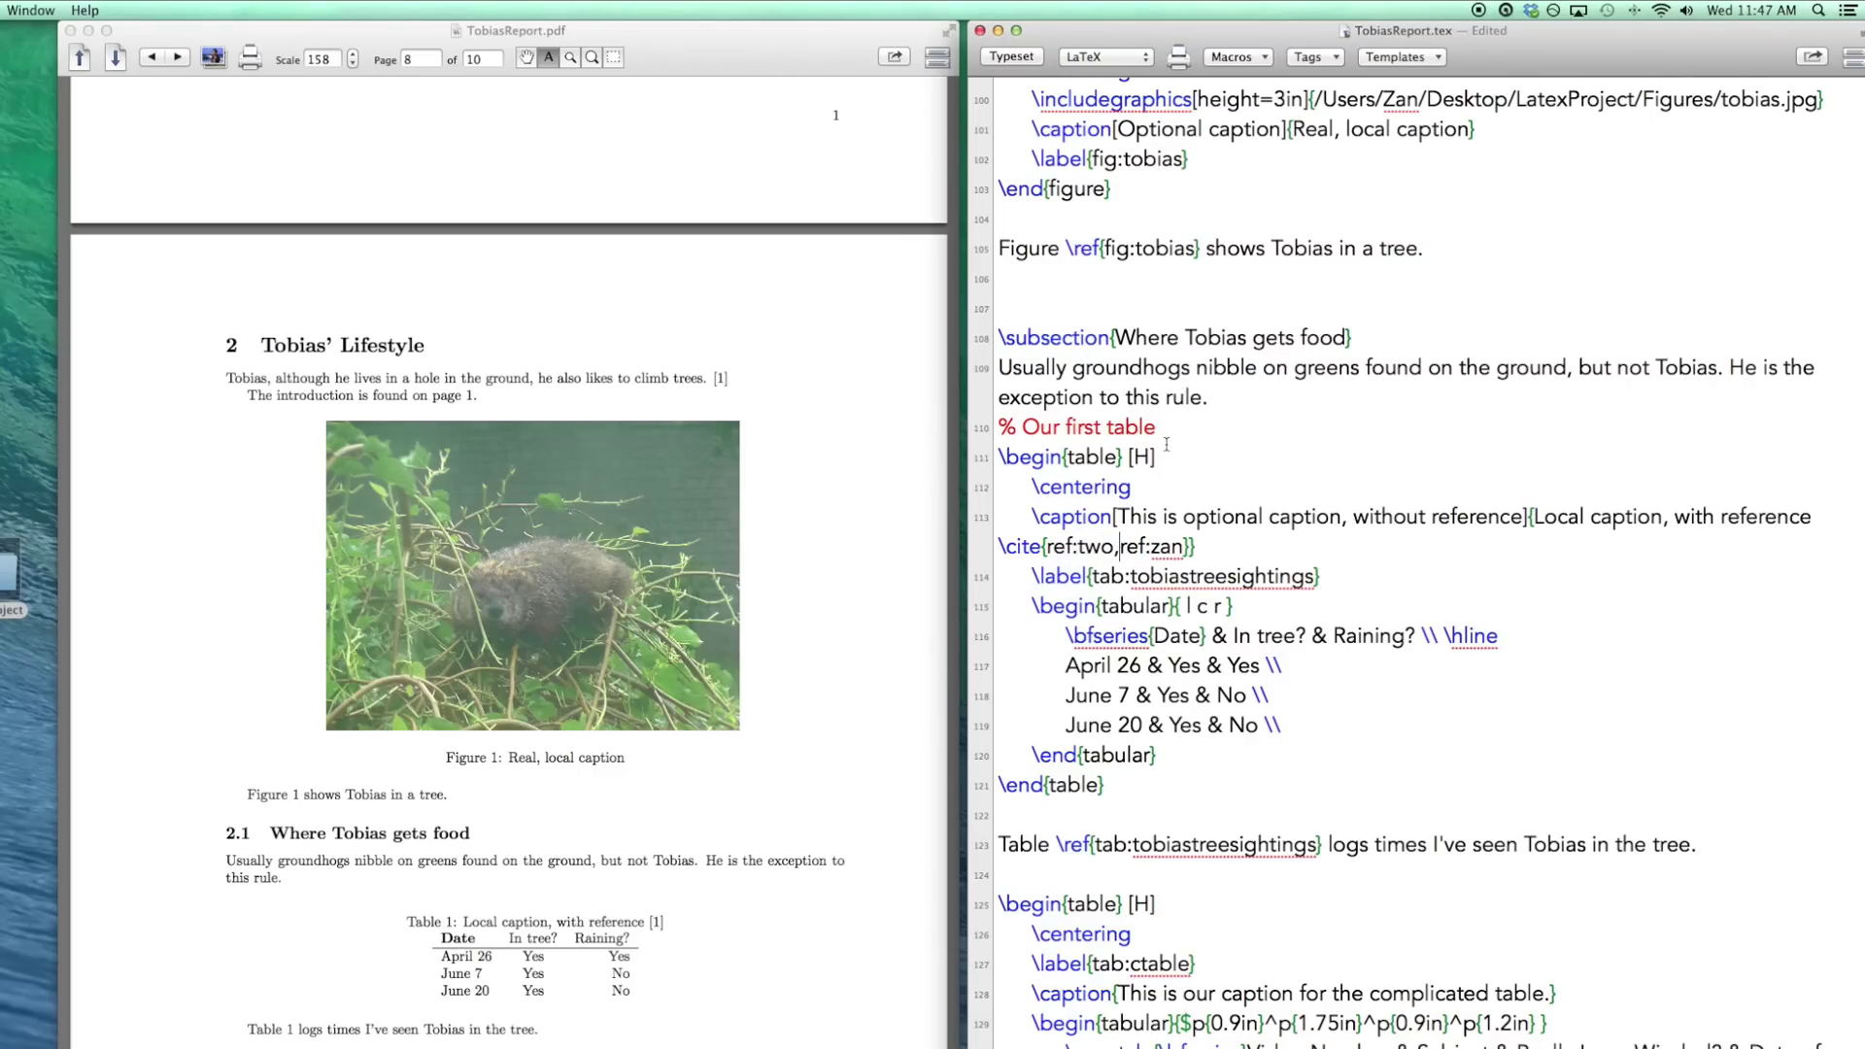
Rebuild with LaTeX, BibTeX, then LaTeX, and check Second ref appears as [2] under References.
key("super+t")
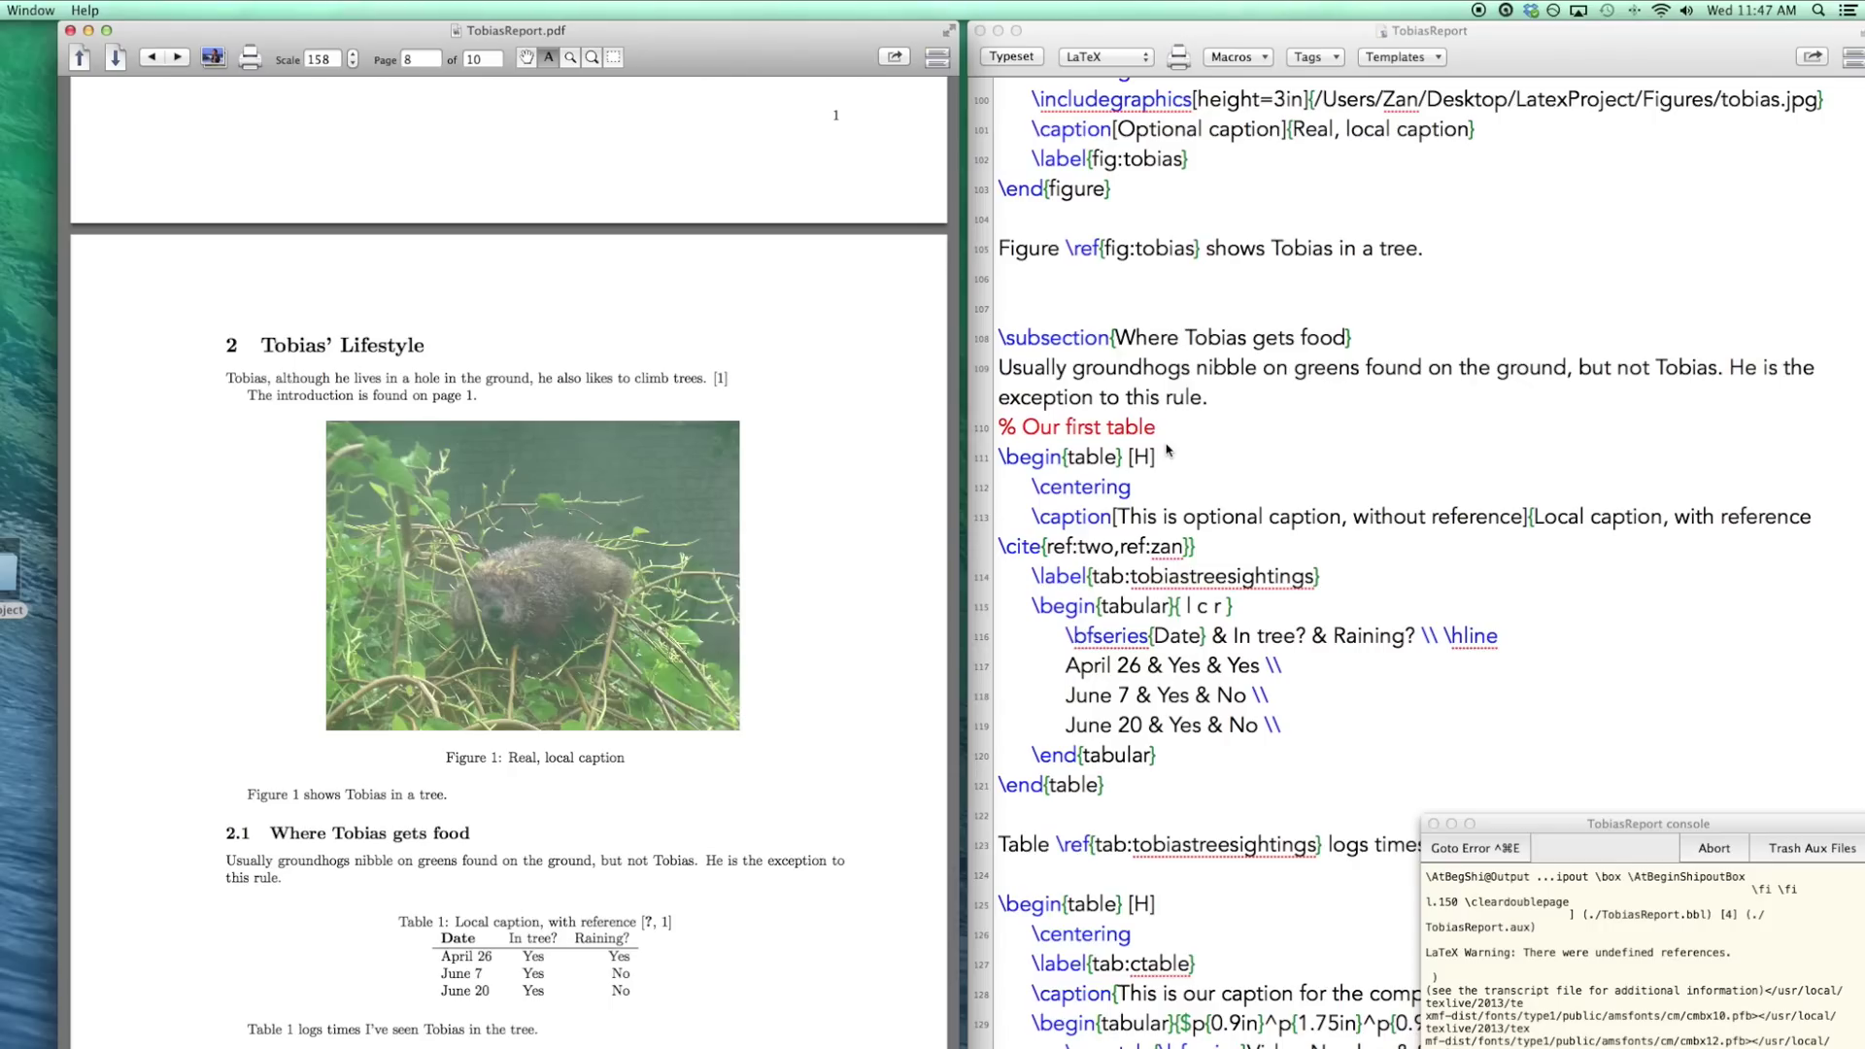
left_click(1258, 537)
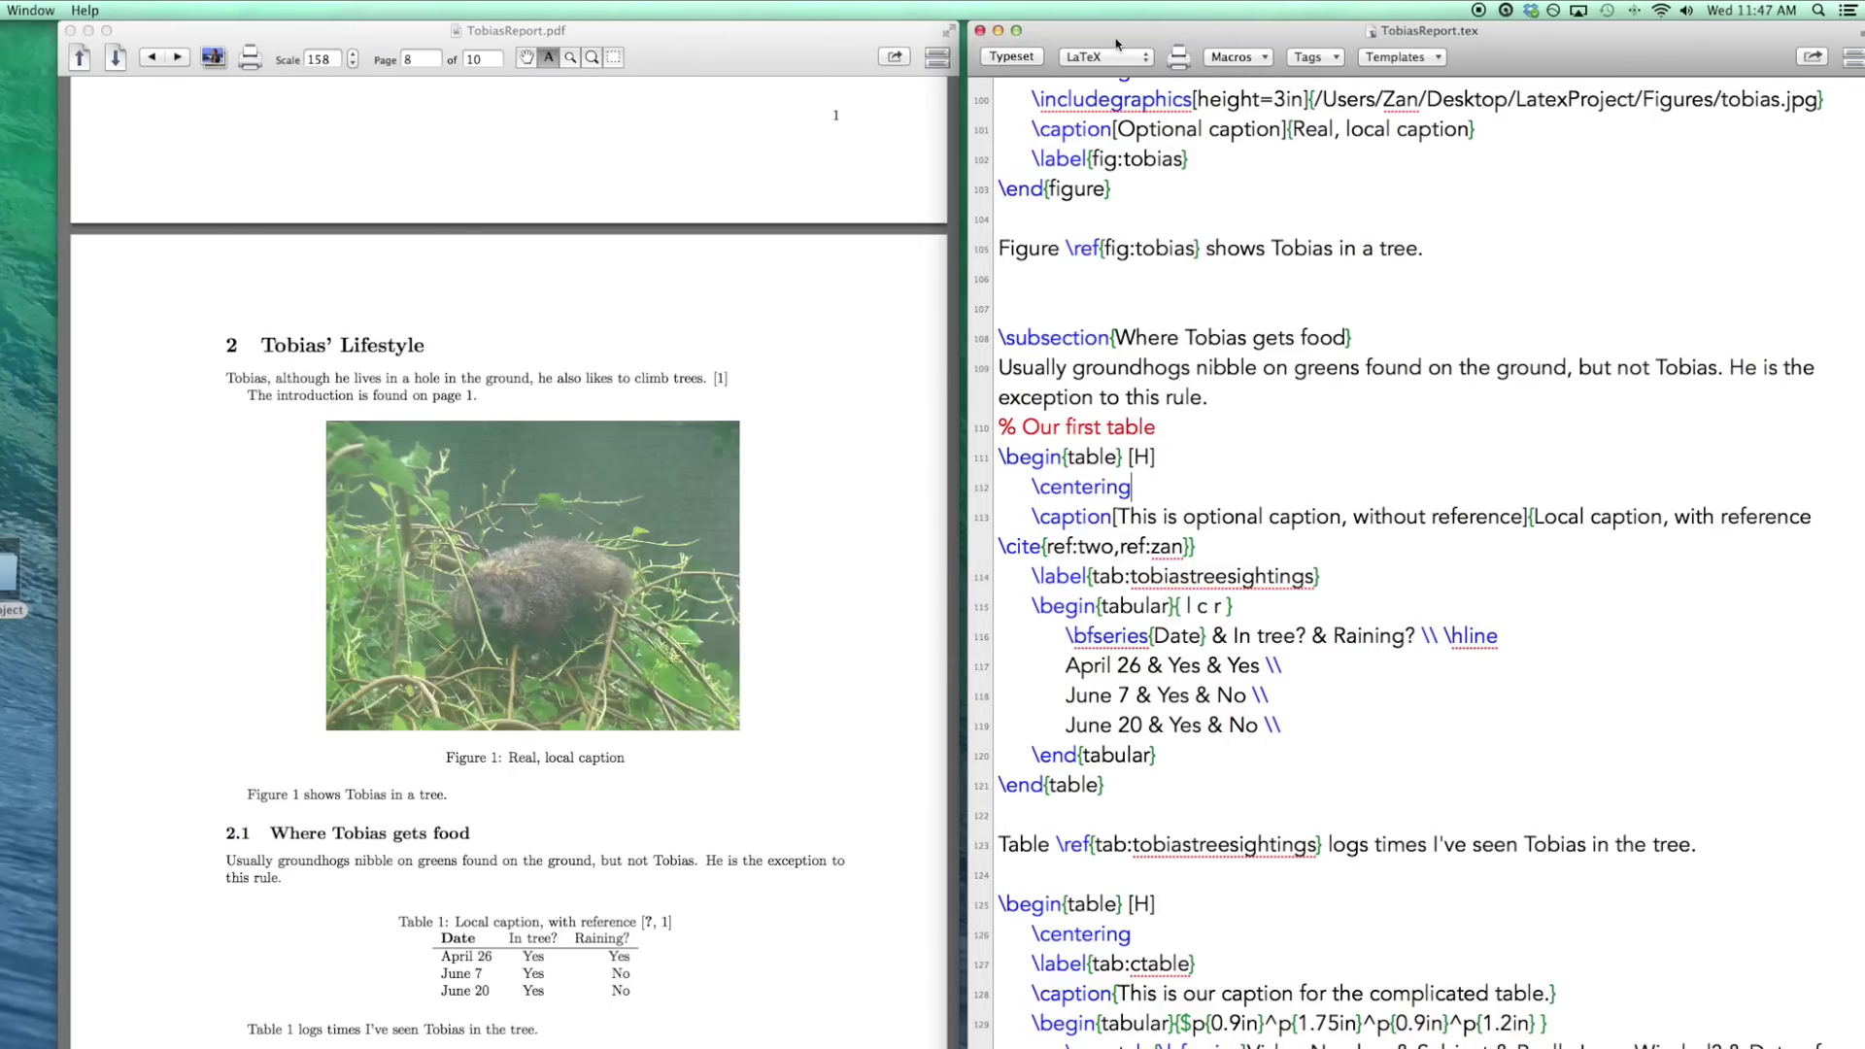
left_click(1107, 56)
left_click(1085, 73)
key("super+t")
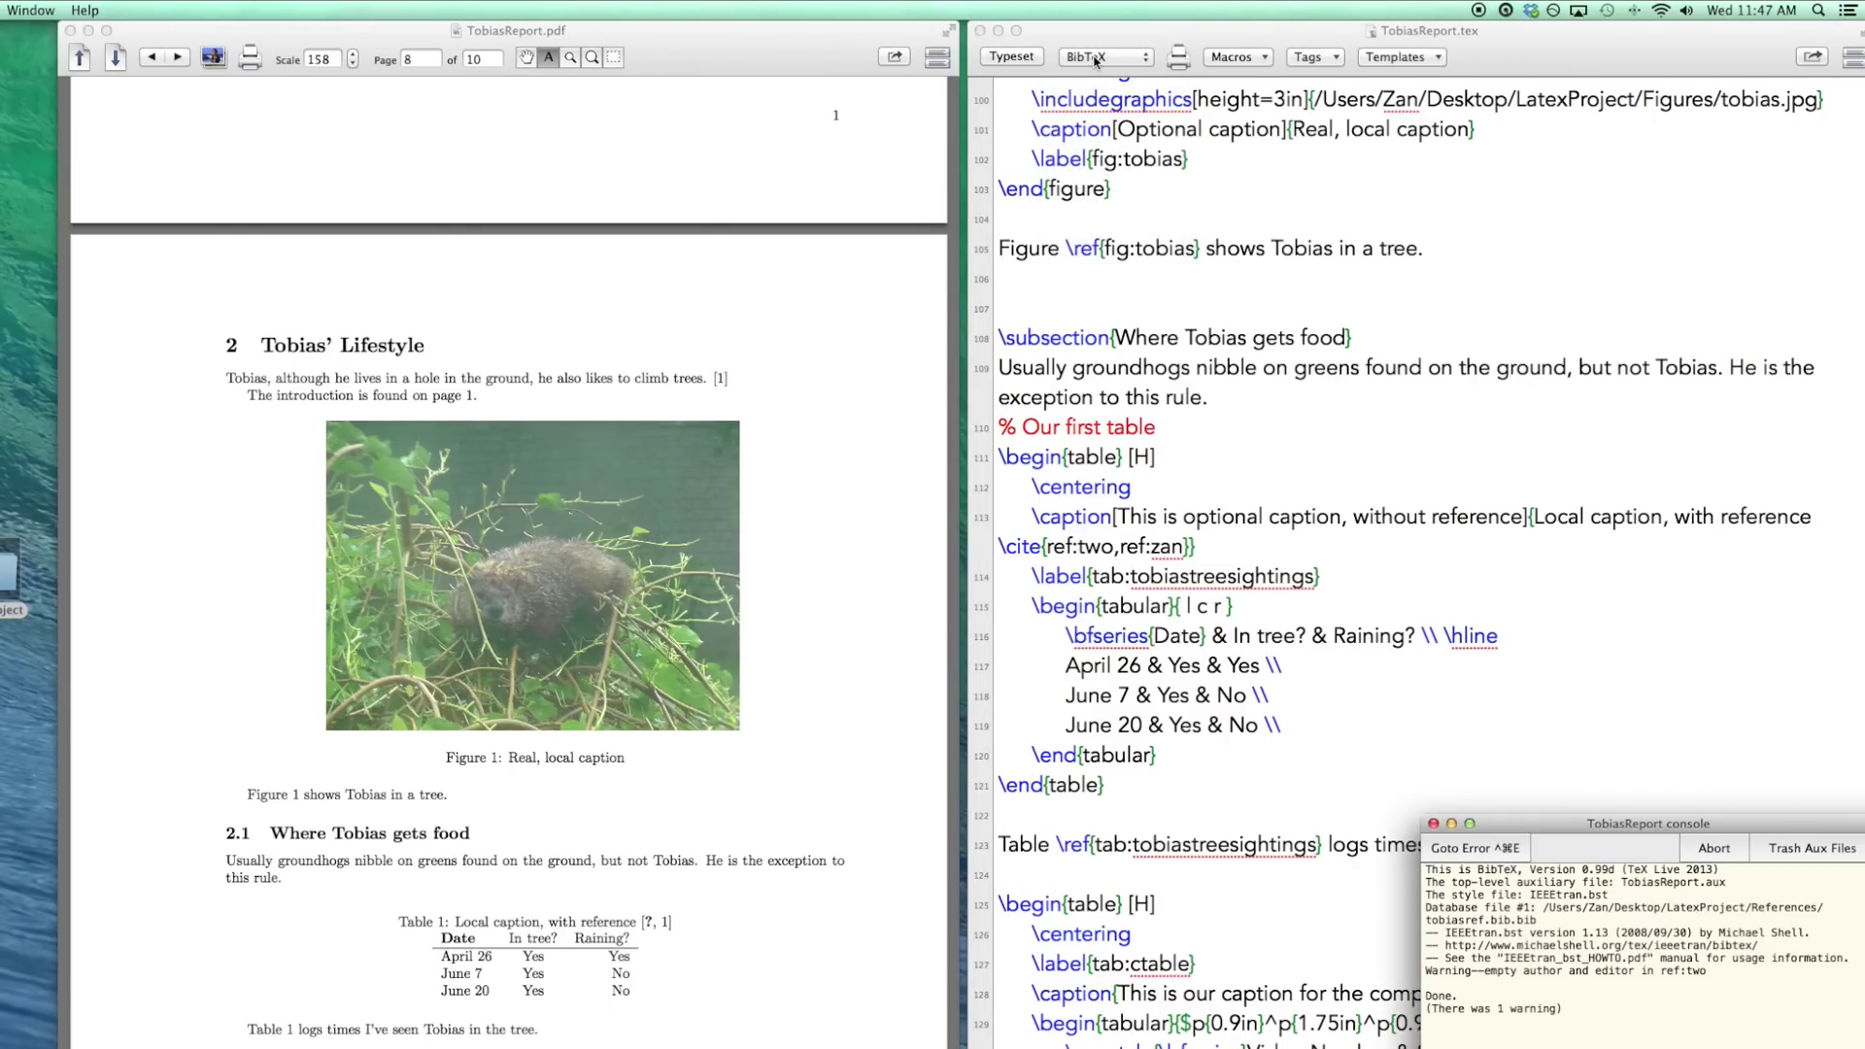
left_click(1107, 56)
left_click(1090, 44)
key("super+t")
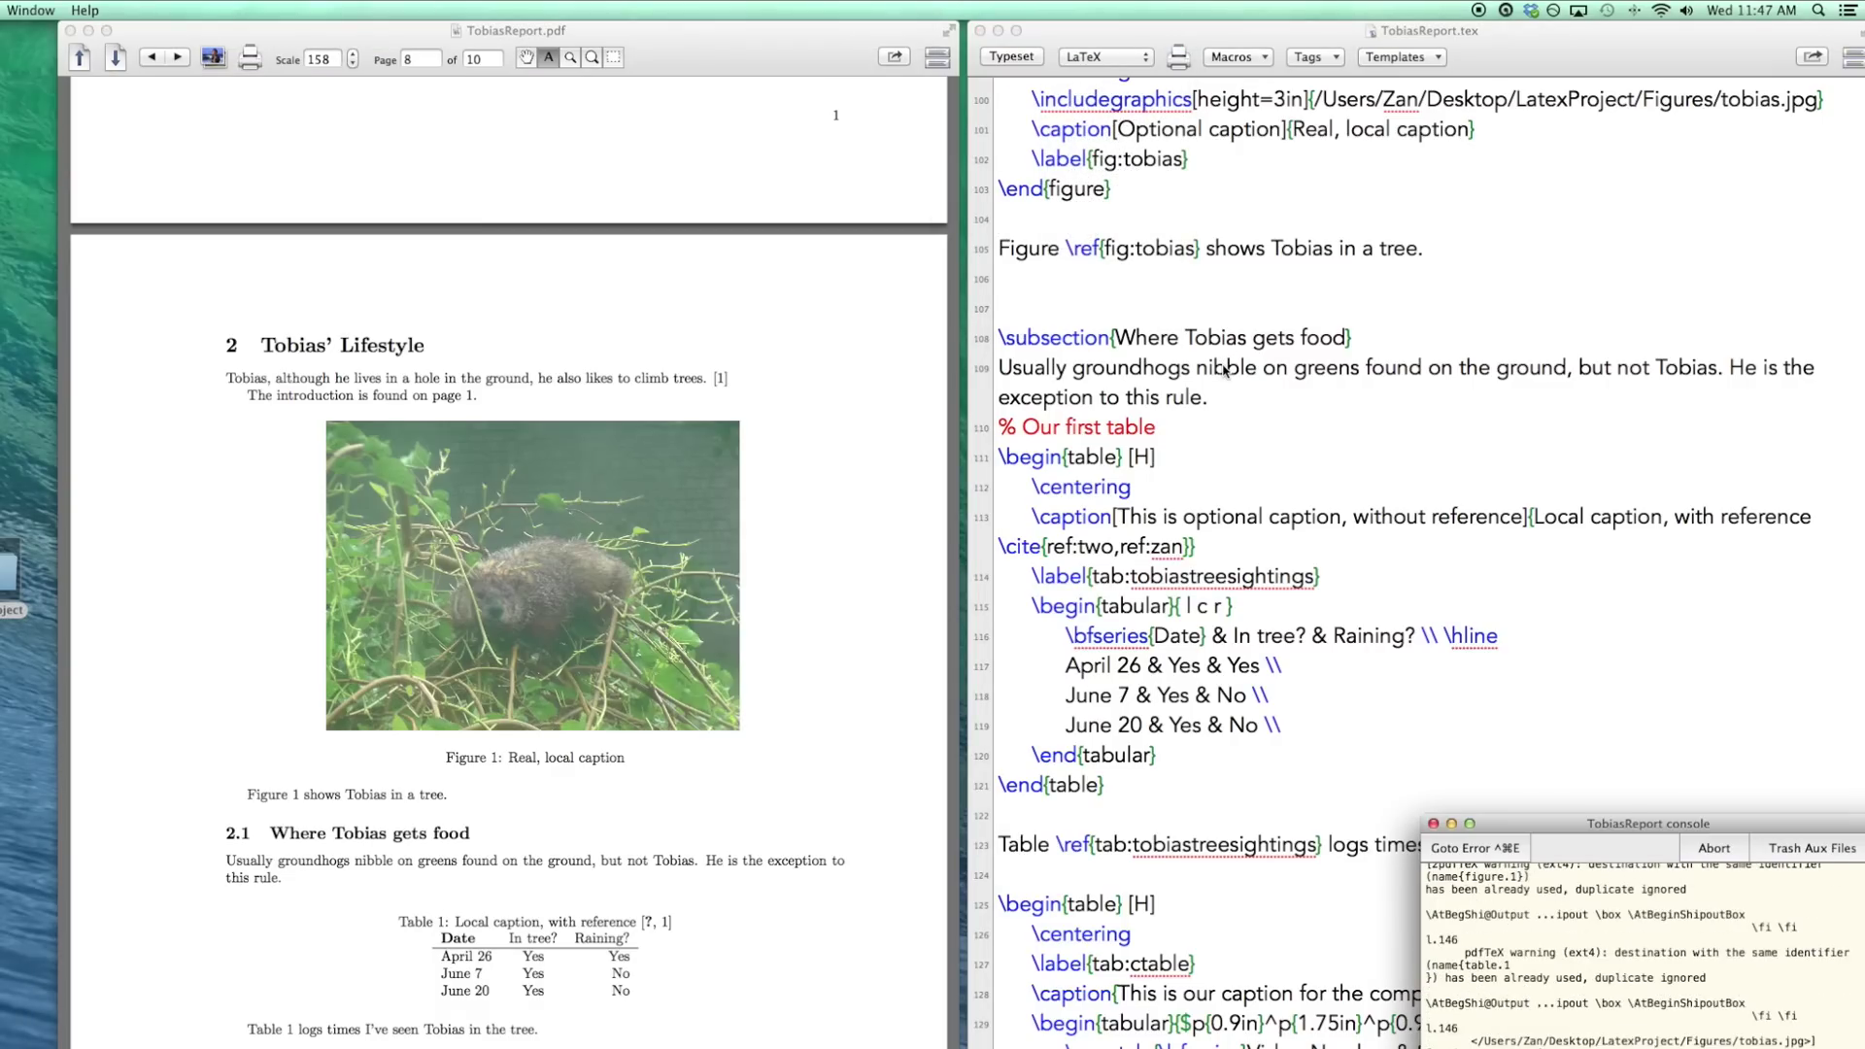
left_click(647, 930)
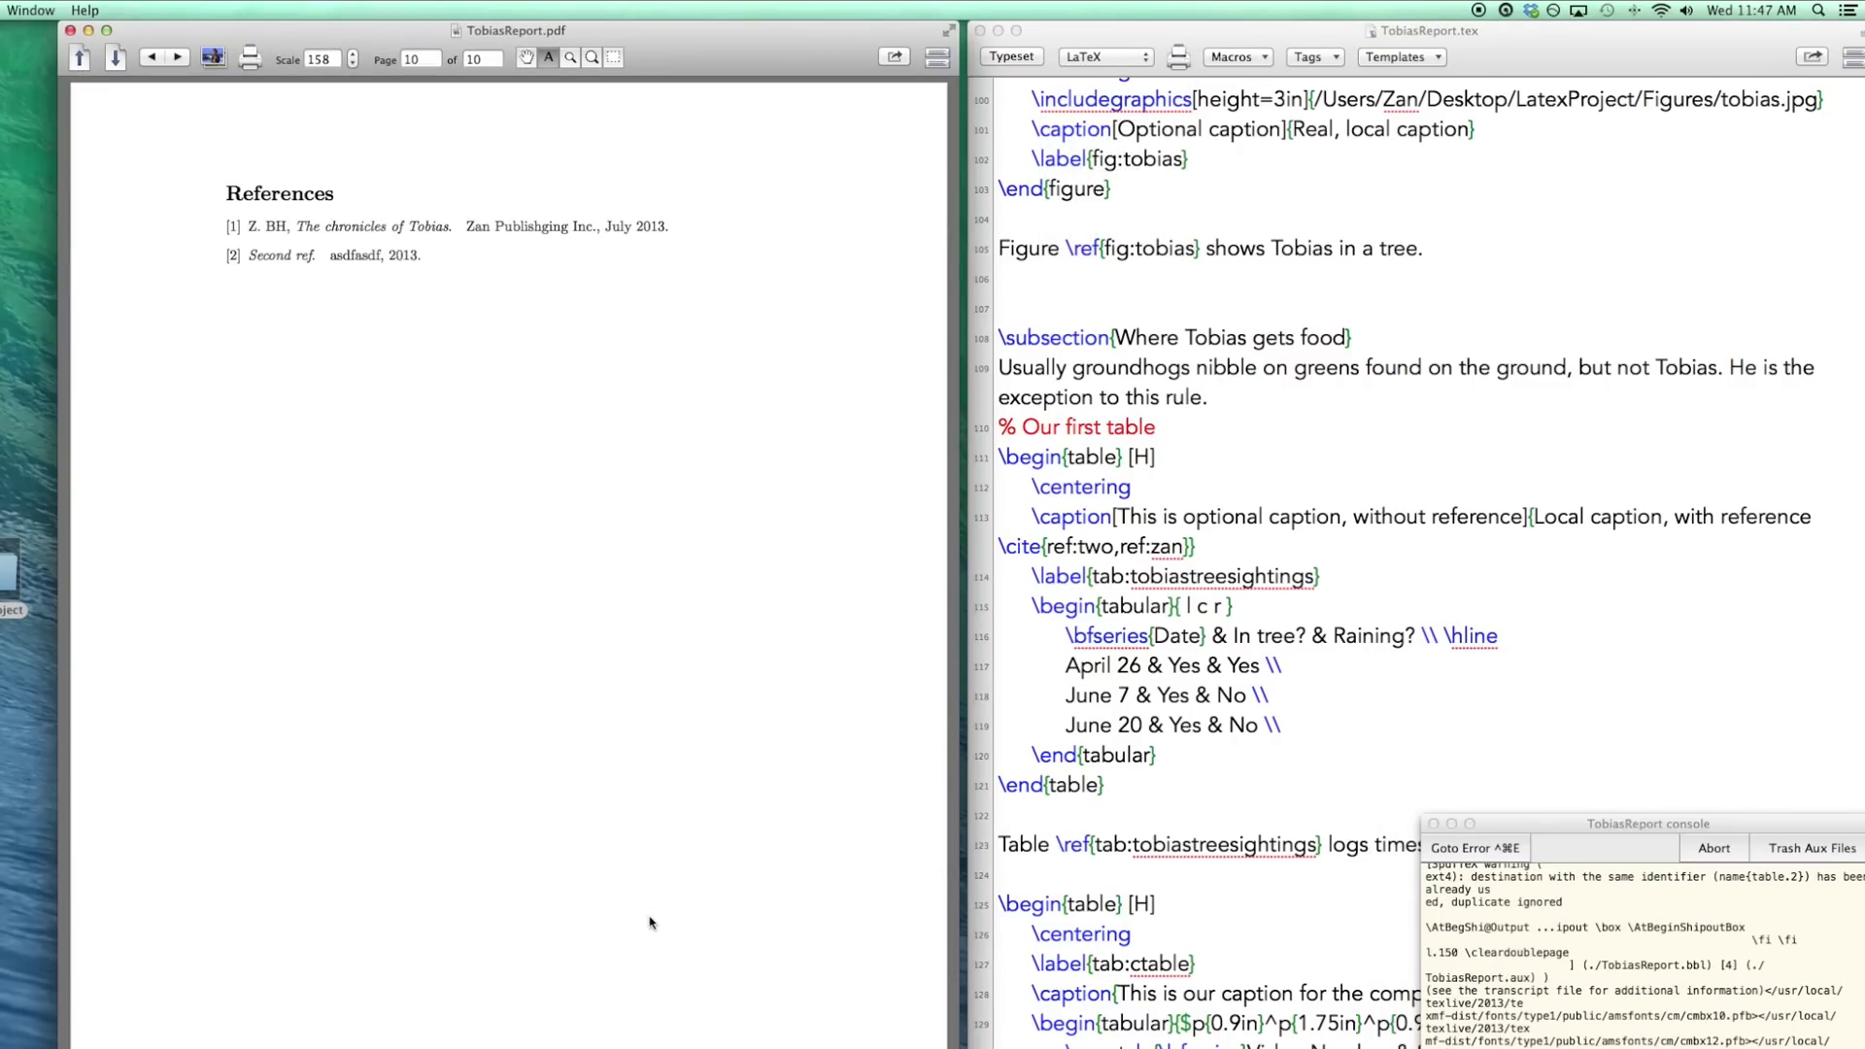
scroll(428, 395, "up", 20)
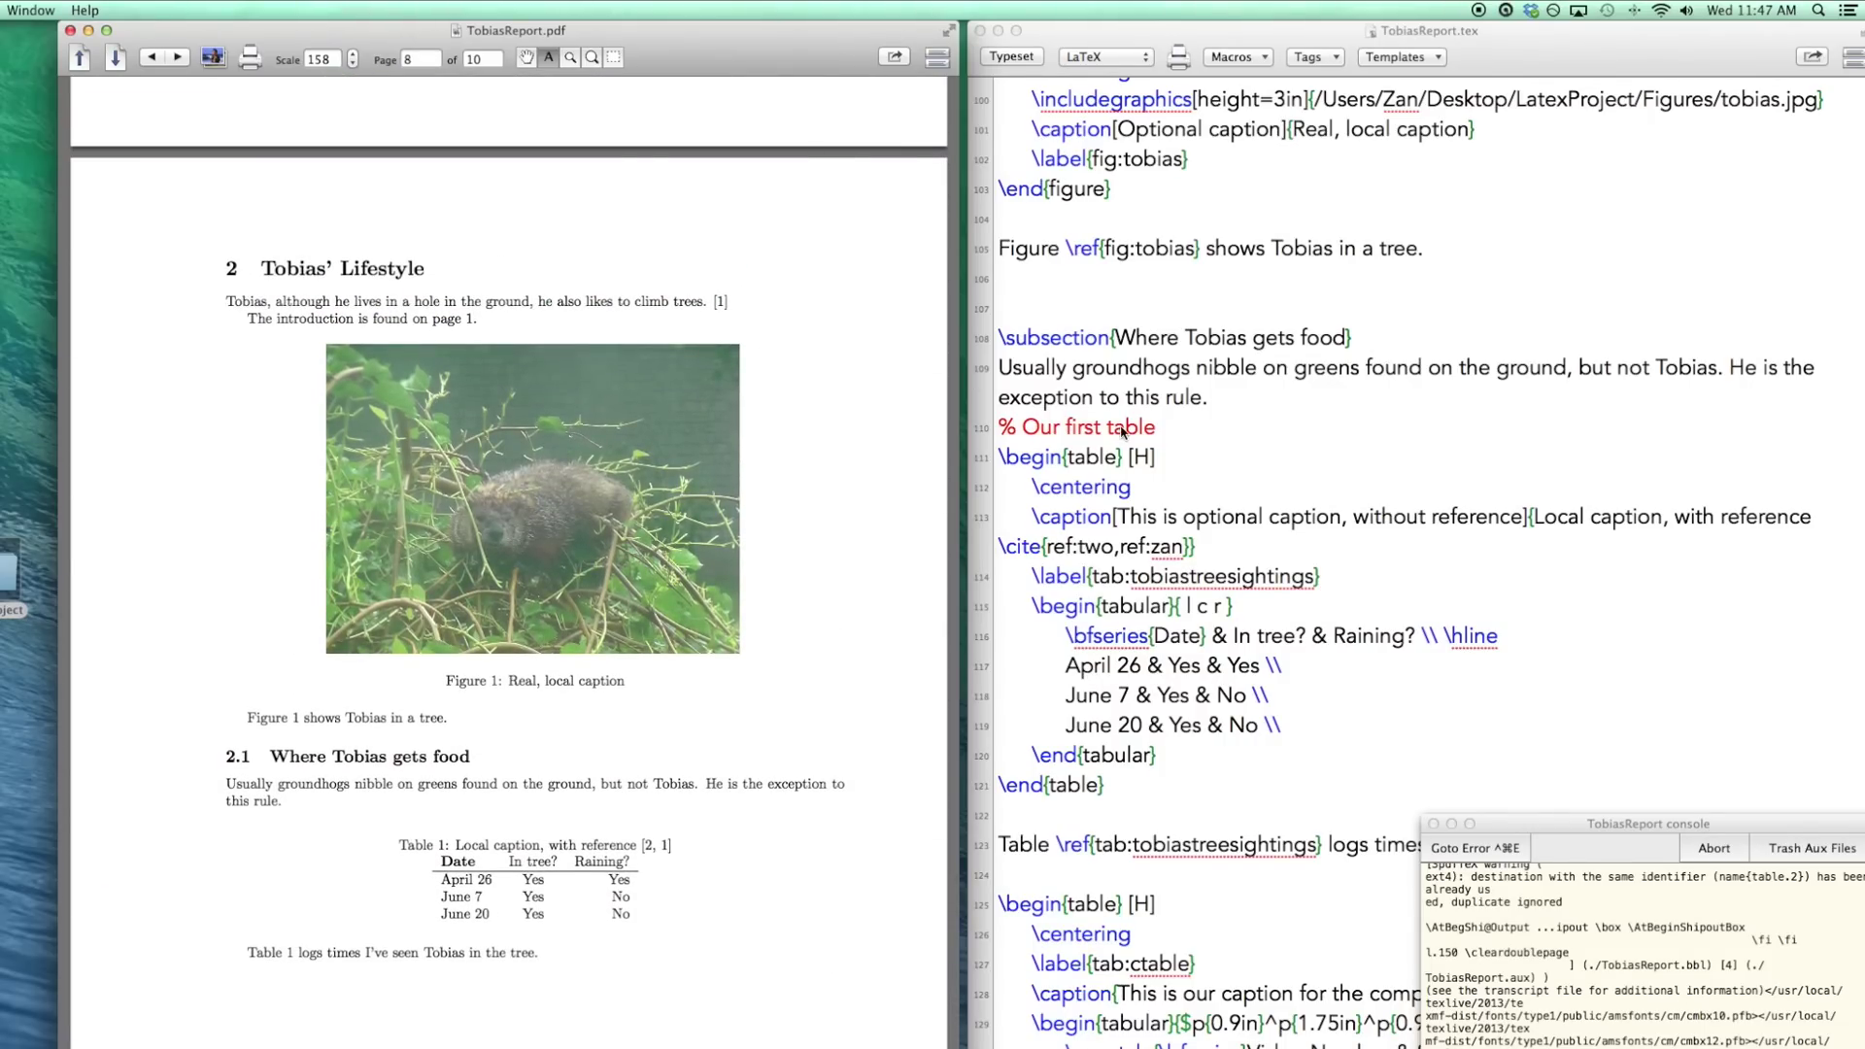
Add a '% Bibliography preamble' comment and \usepackage[numbers,sort&compress]{natbib} below the graphics preamble.
scroll(1127, 434, "up", 20)
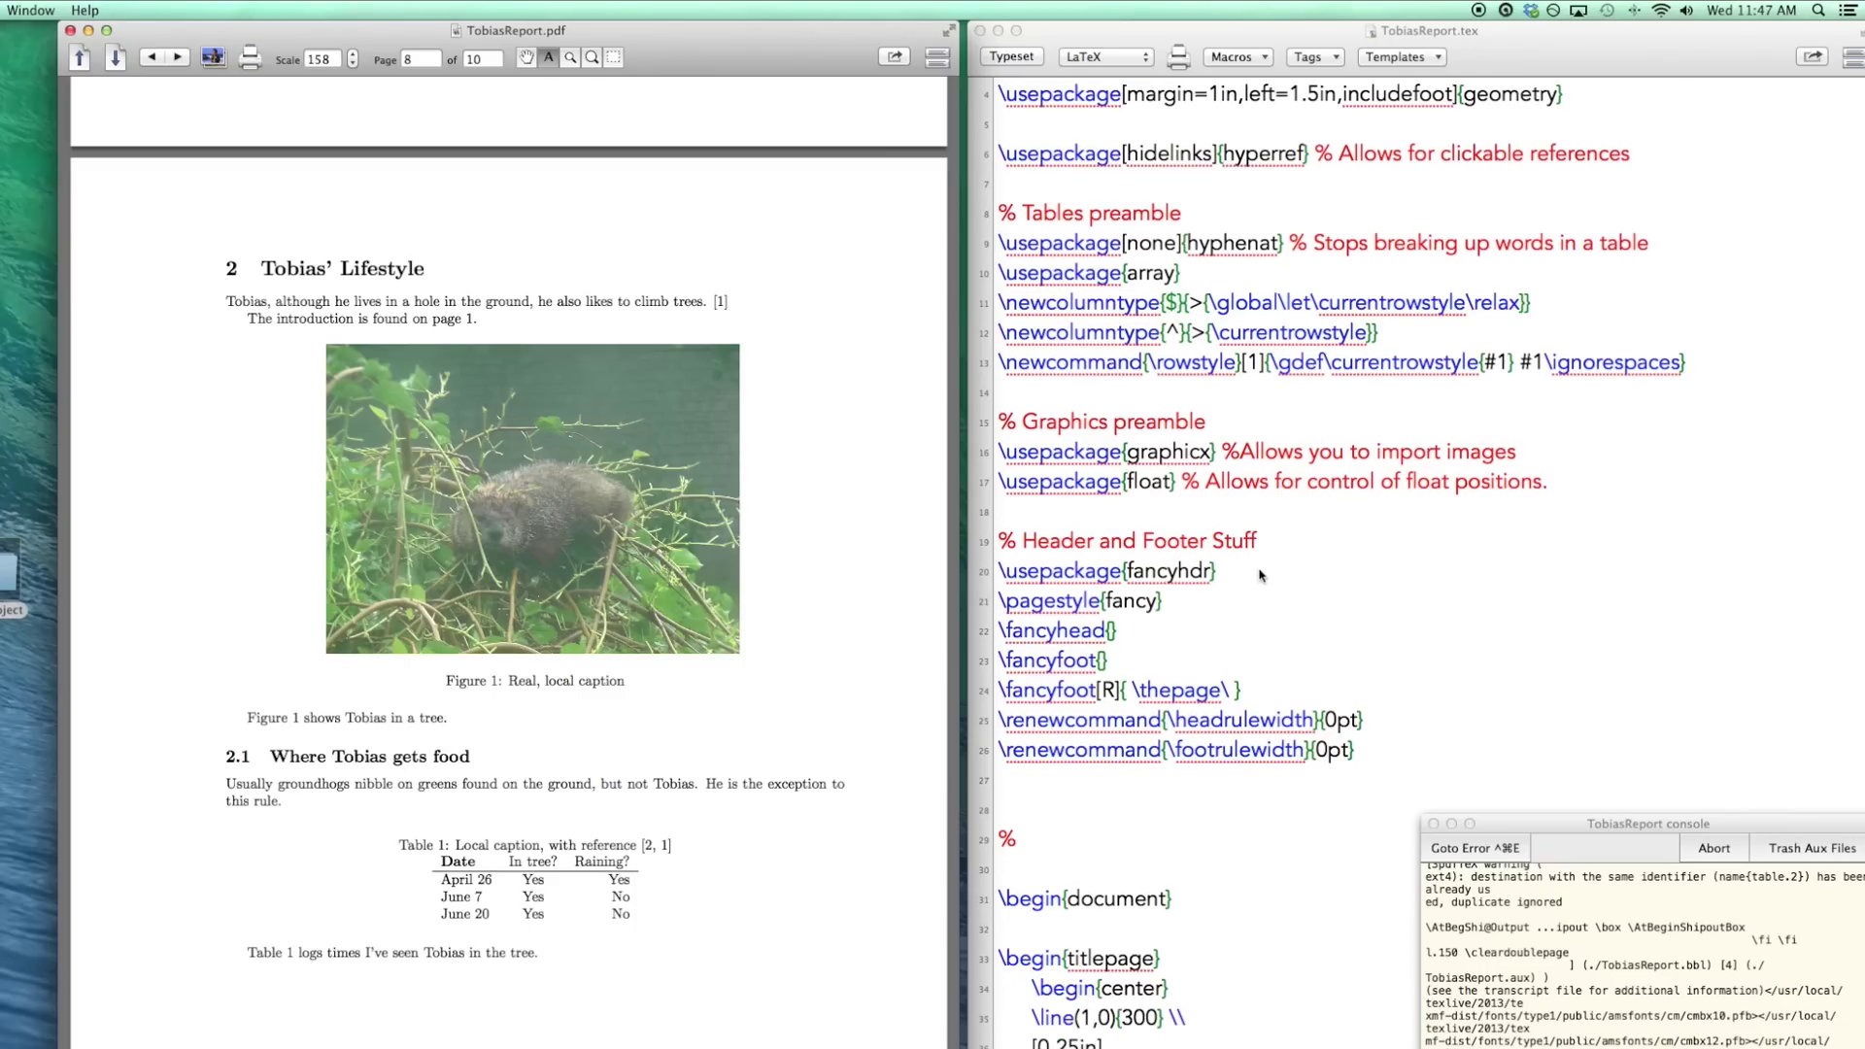
left_click(1027, 520)
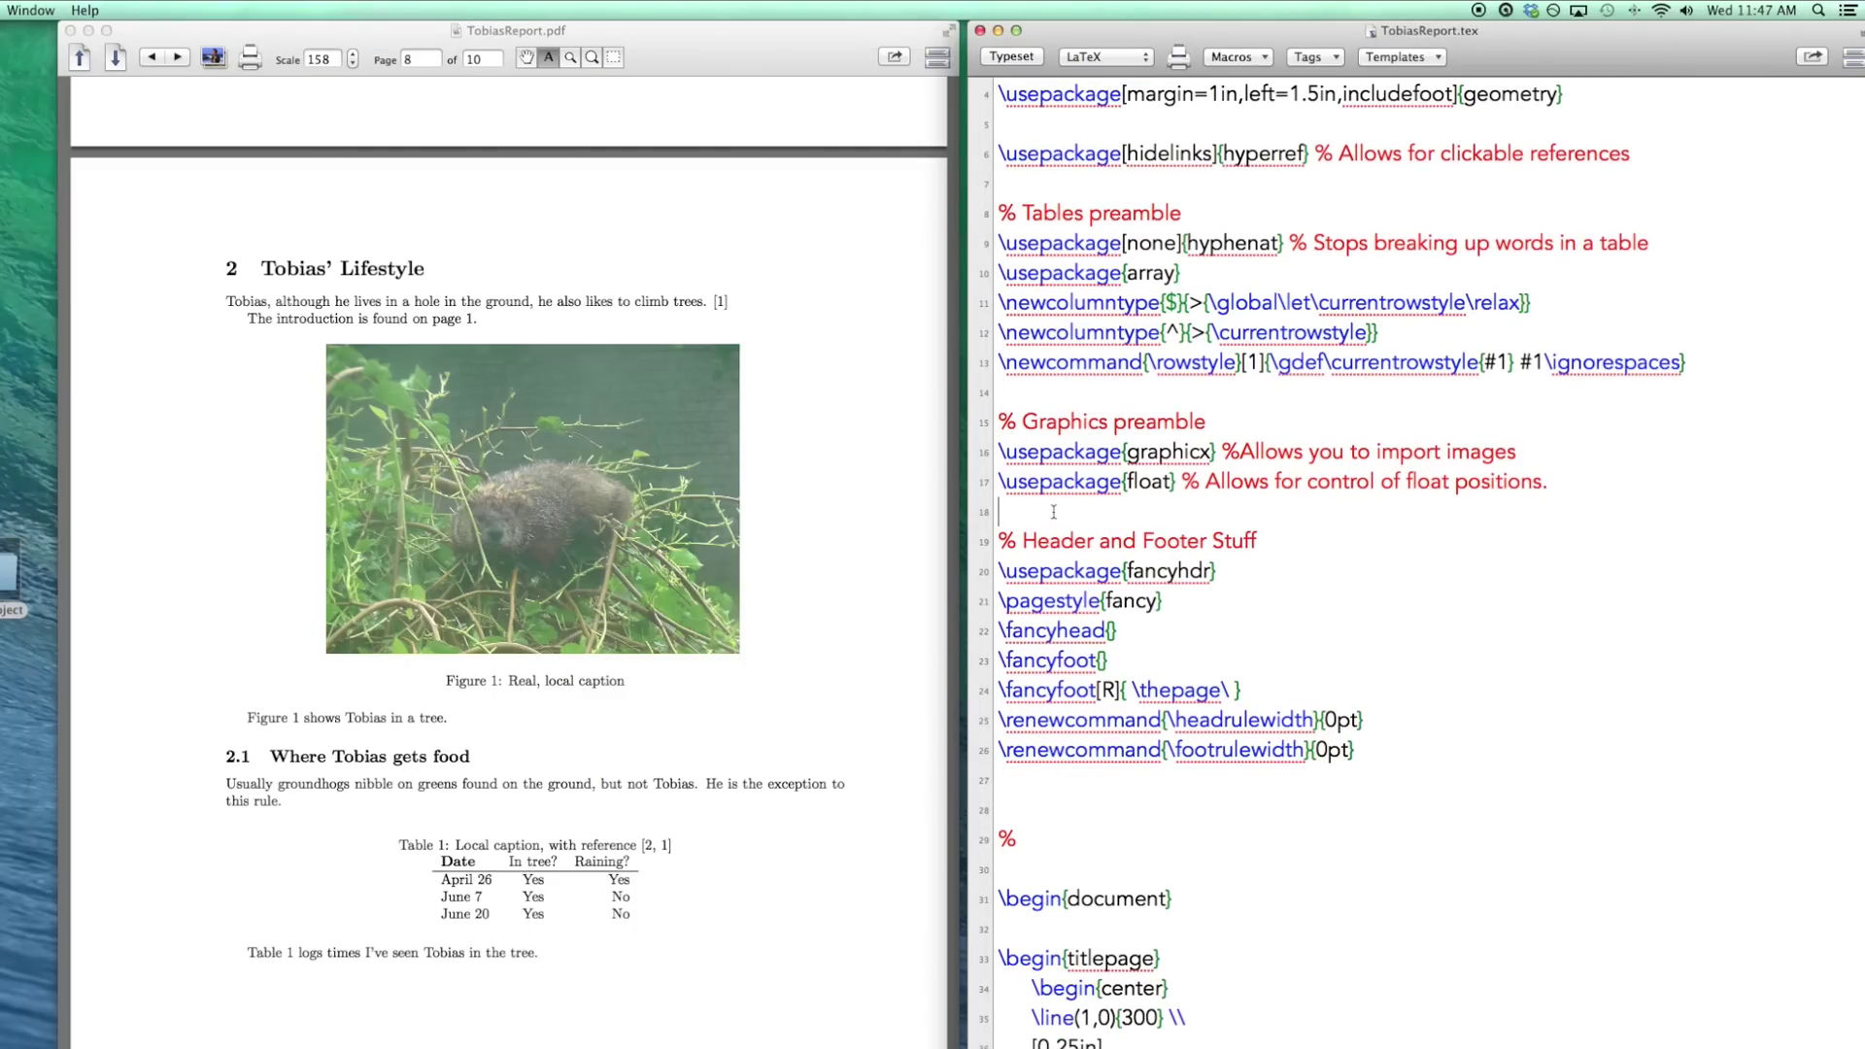
key("Return")
key("Return")
key("Up")
type("% ")
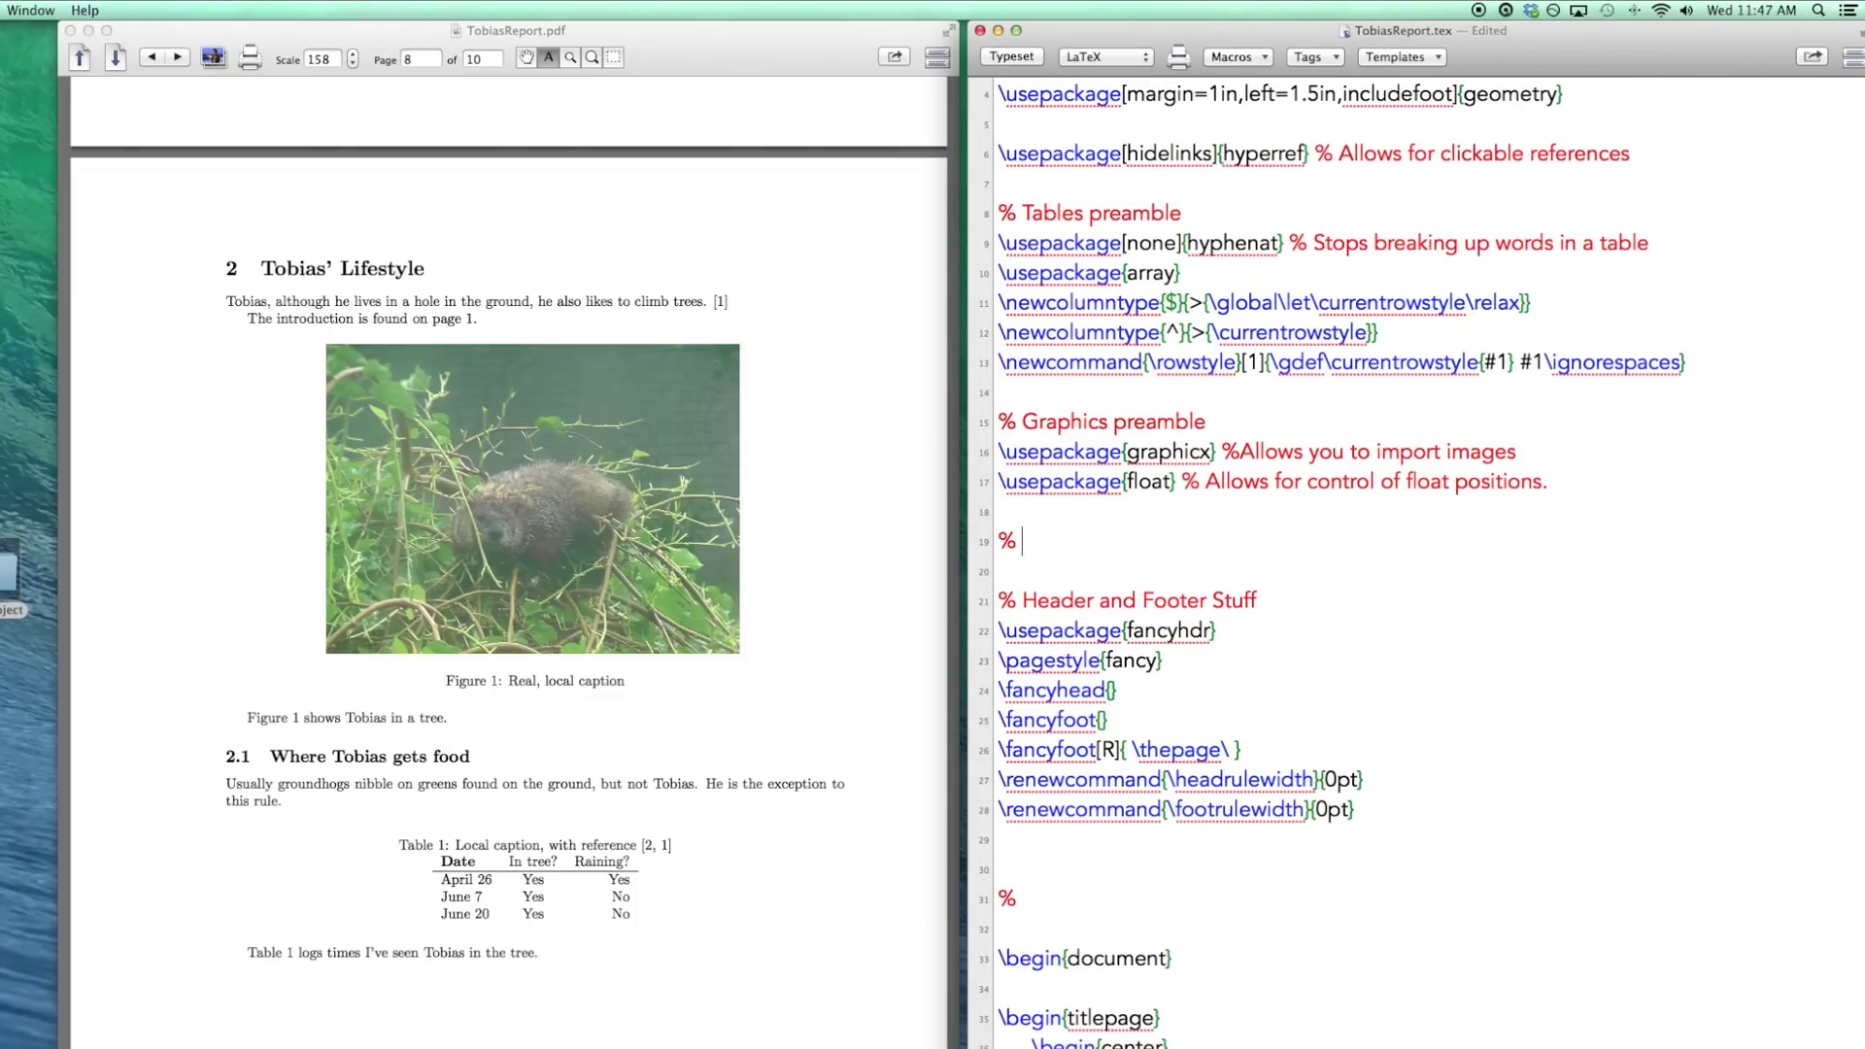
type("Bibliography ")
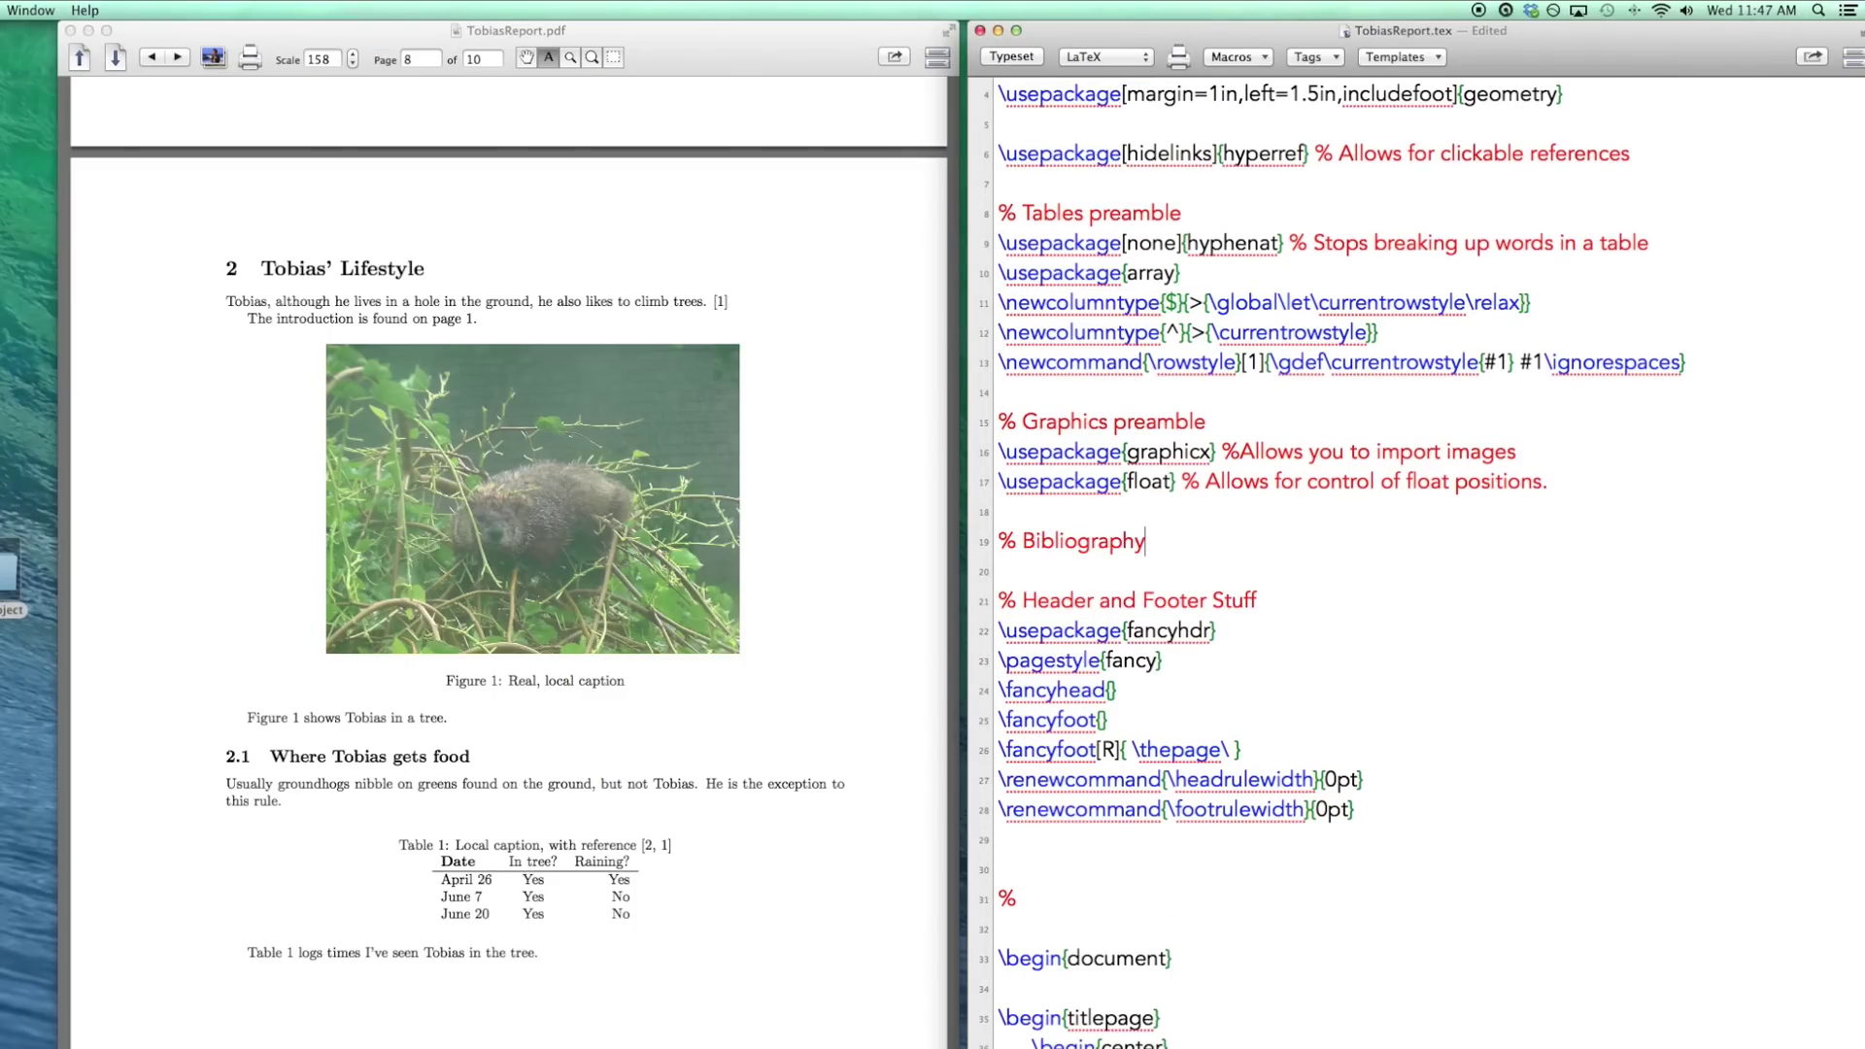
type("preamble")
key("Return")
type("\\usepackage")
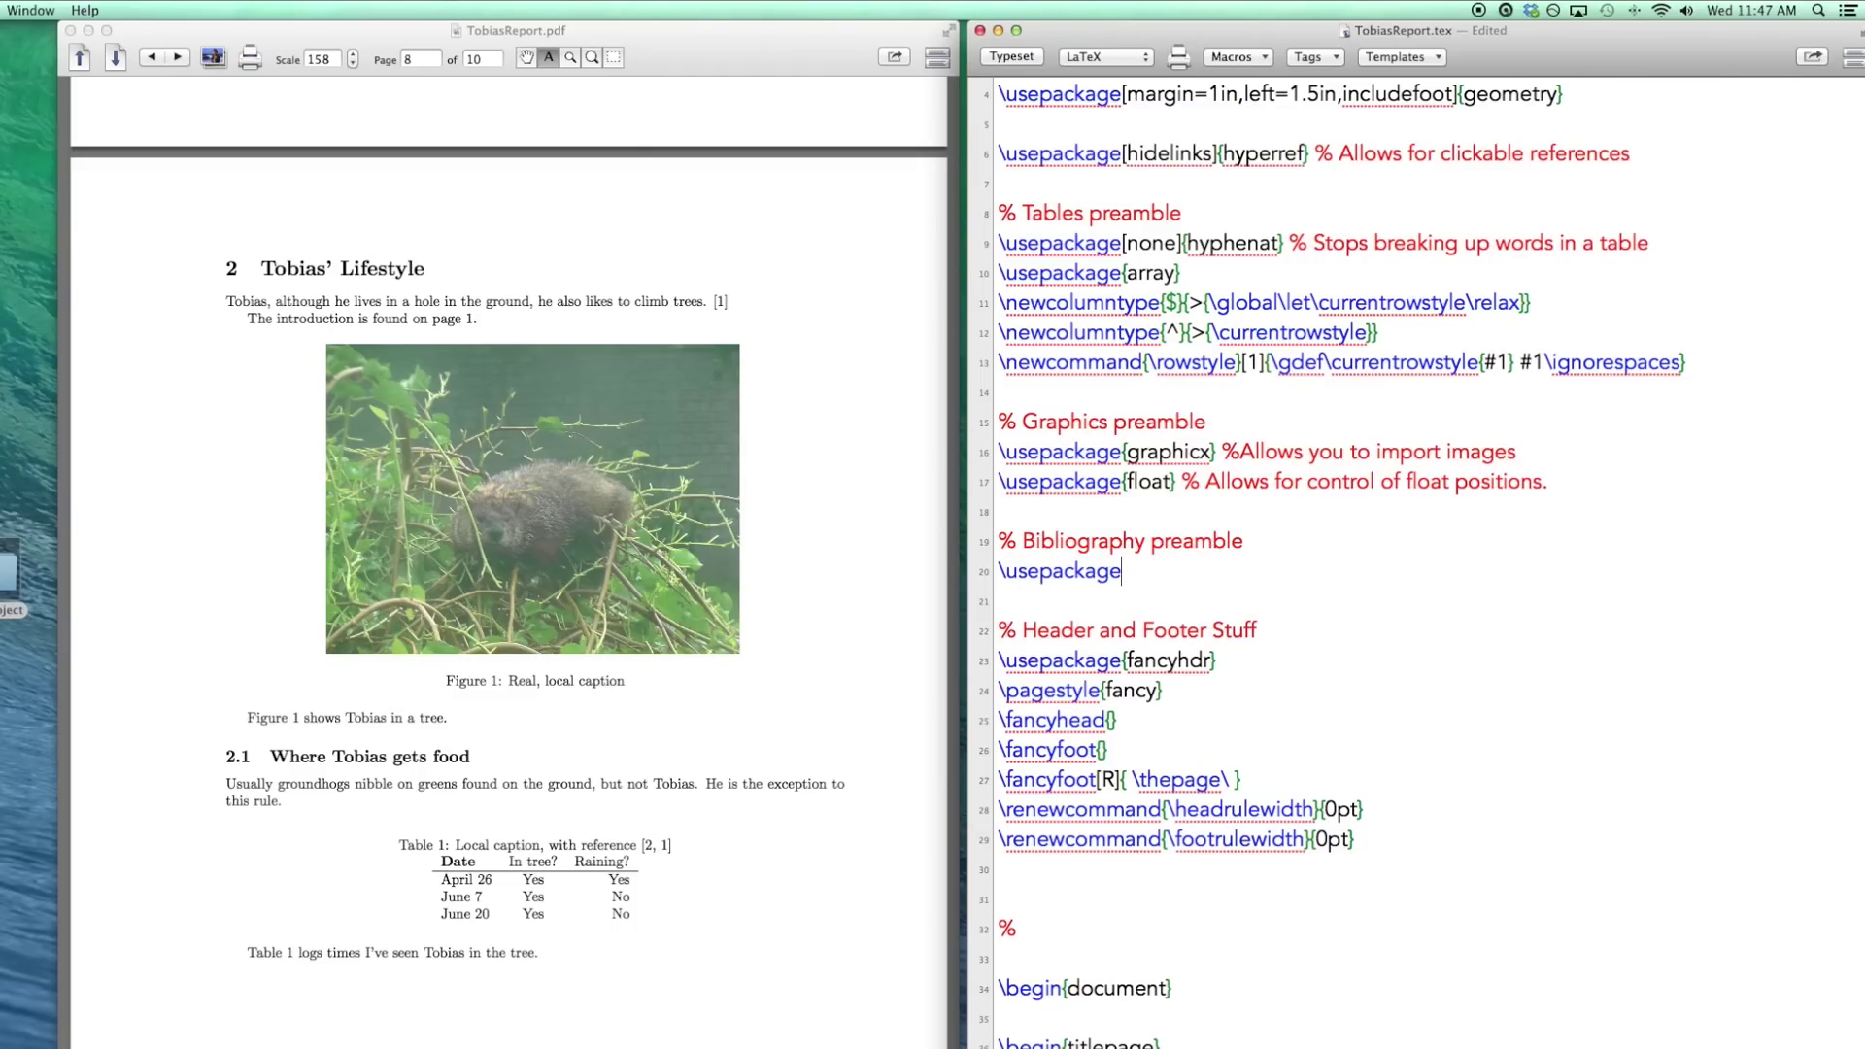
type("{natbib}")
left_click(1123, 571)
type("[numbers,sort&co")
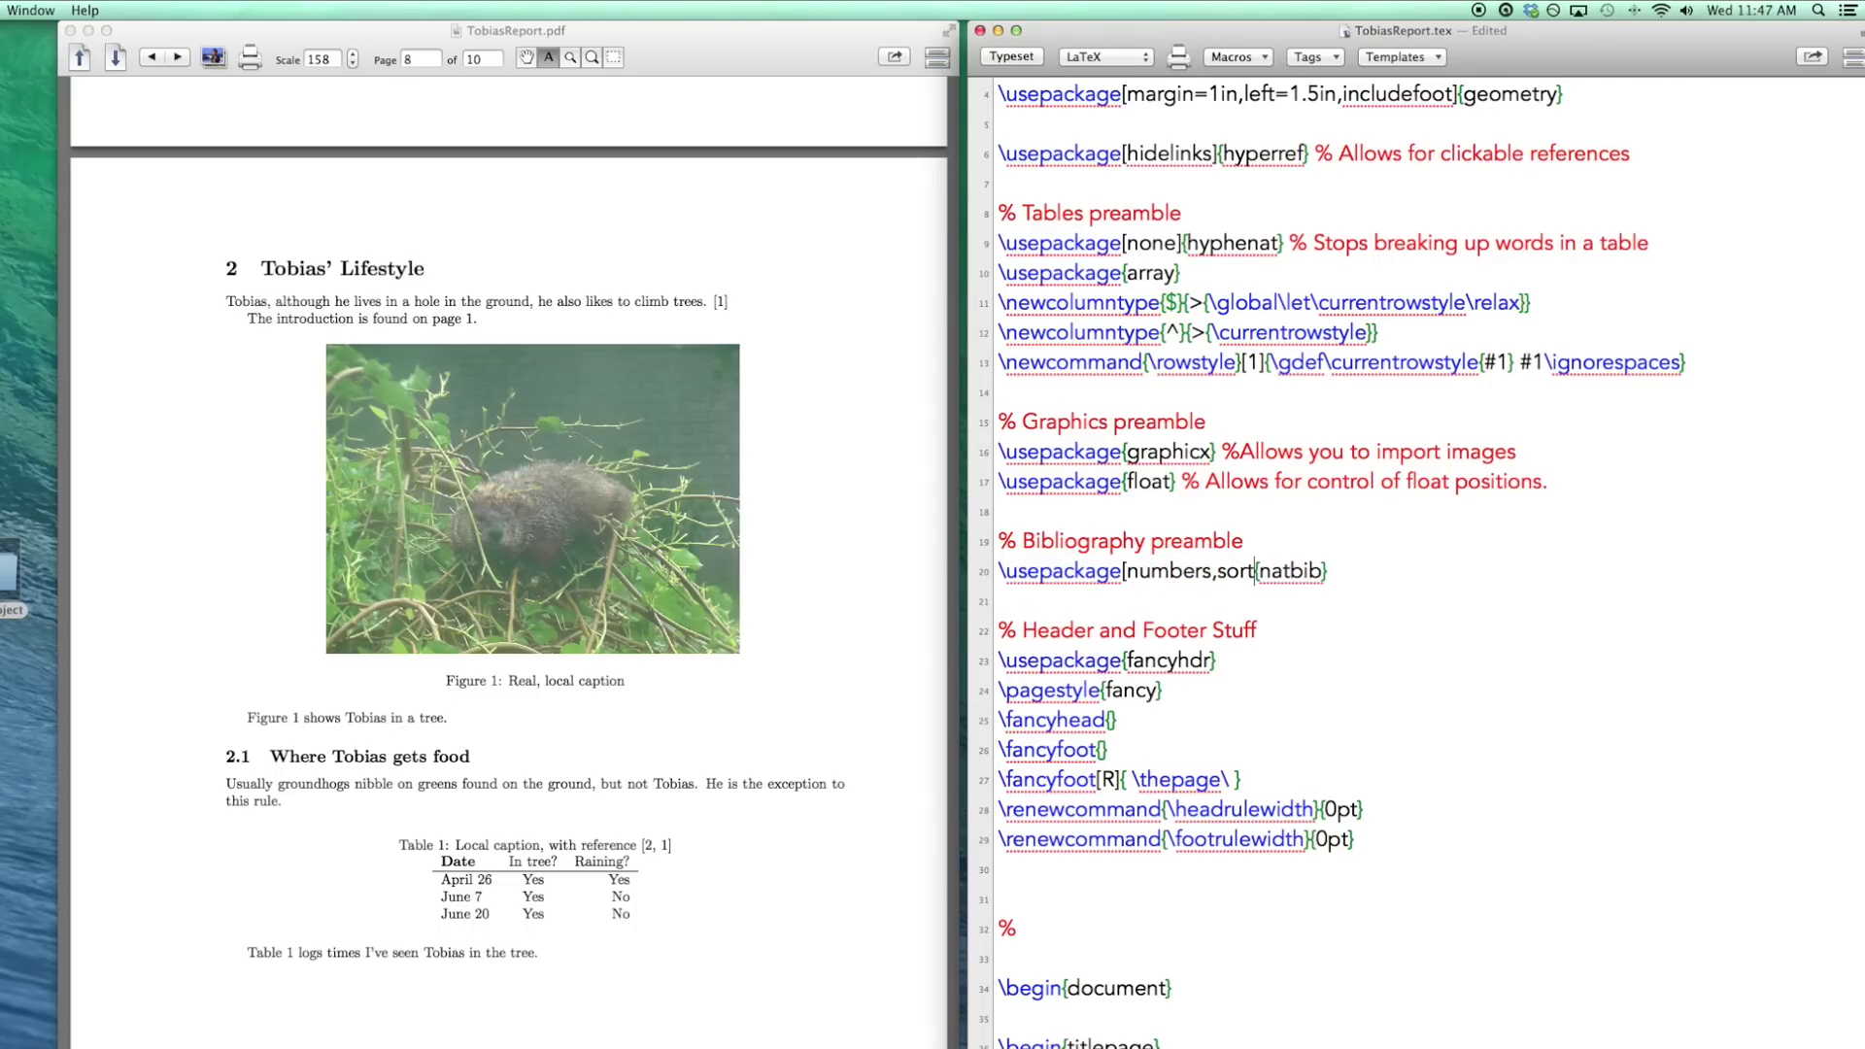
type("mpress")
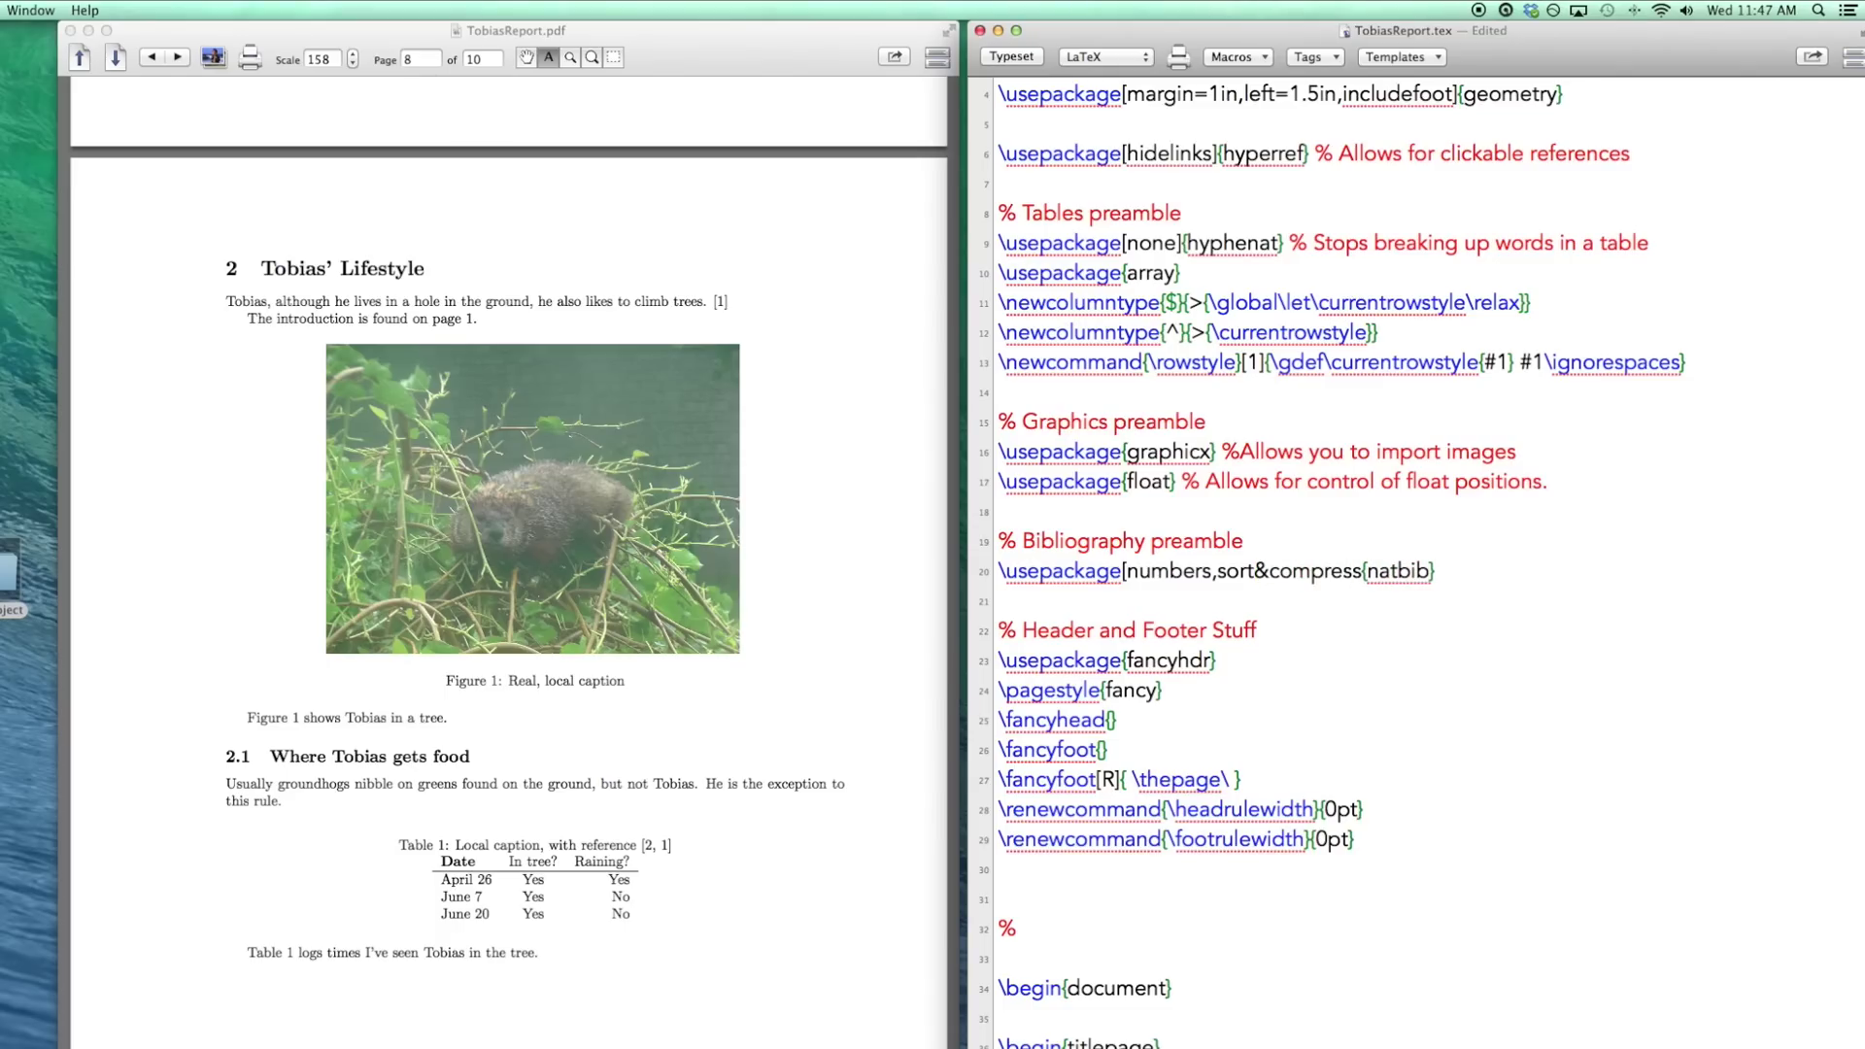
type("]")
Save the source and typeset so the table caption citation reads [1, 2].
key("super+s")
scroll(1401, 517, "down", 3)
key("super+t")
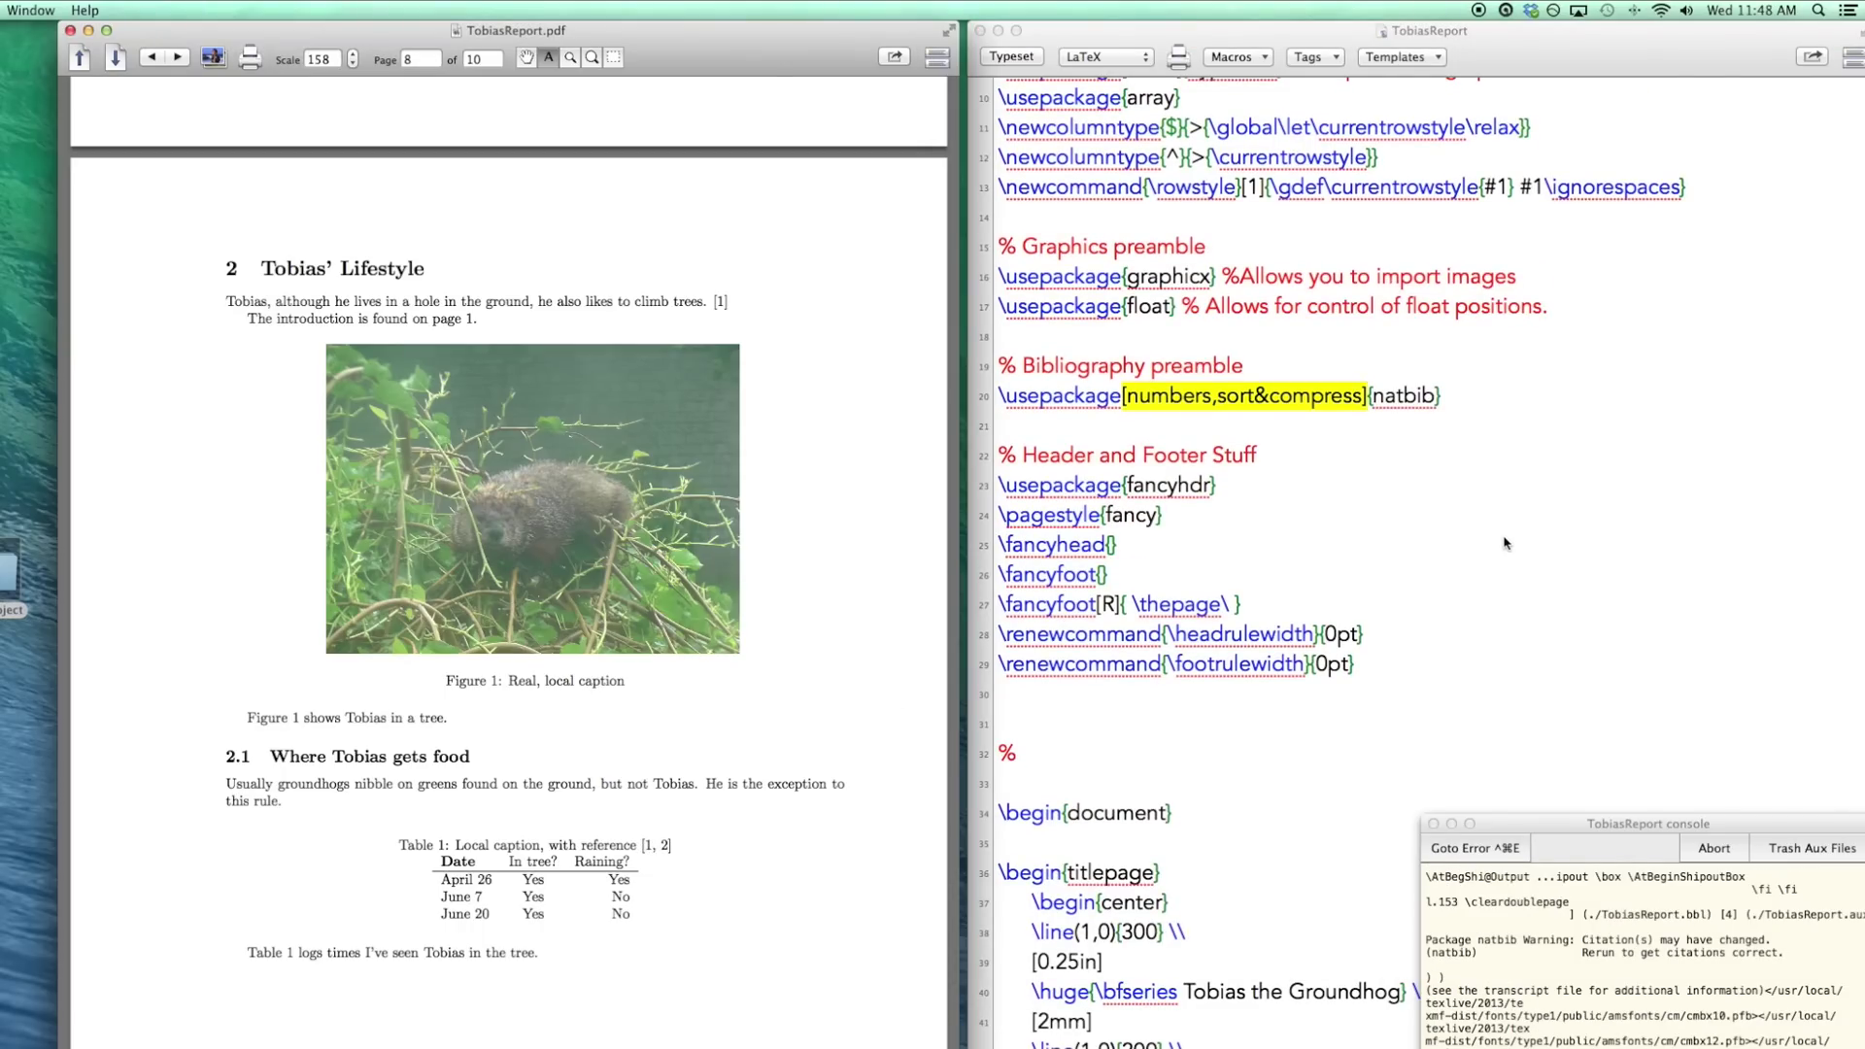
Look up the reference keys in the BibDesk library, then return to the TeXShop source.
scroll(1501, 546, "down", 10)
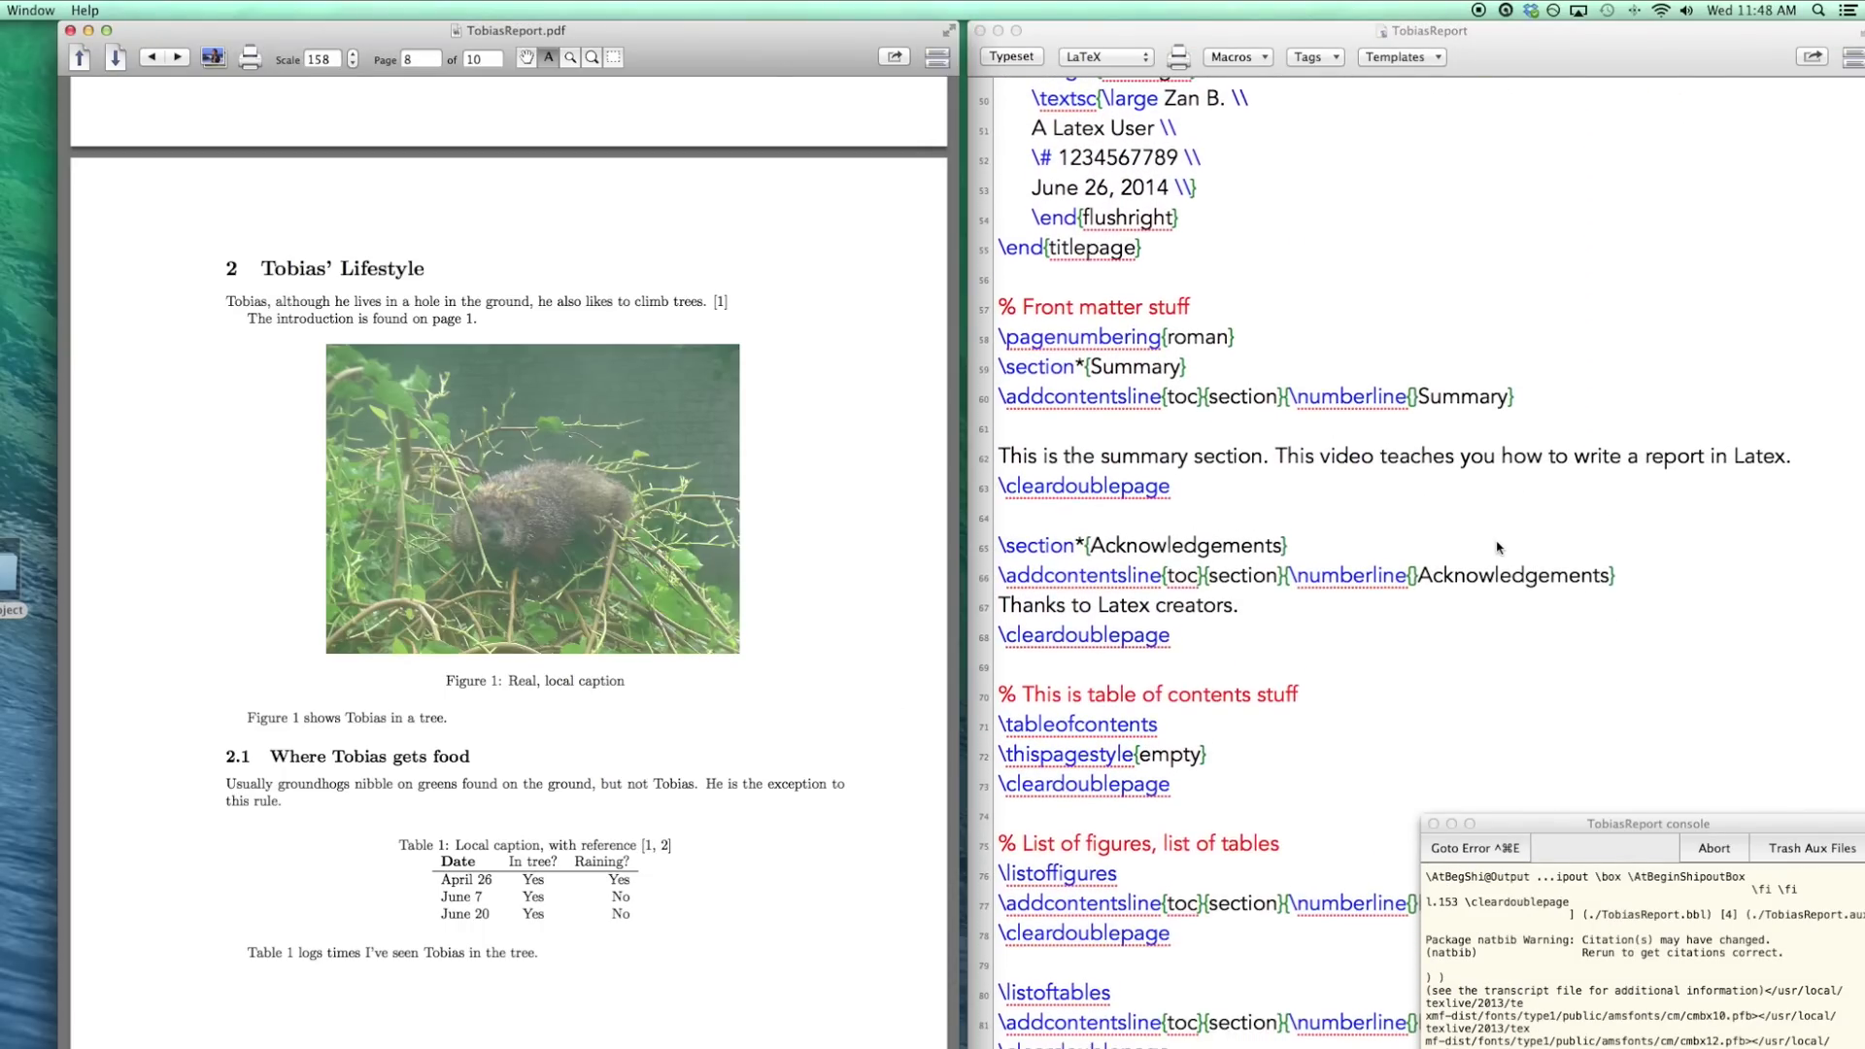
scroll(1501, 547, "up", 15)
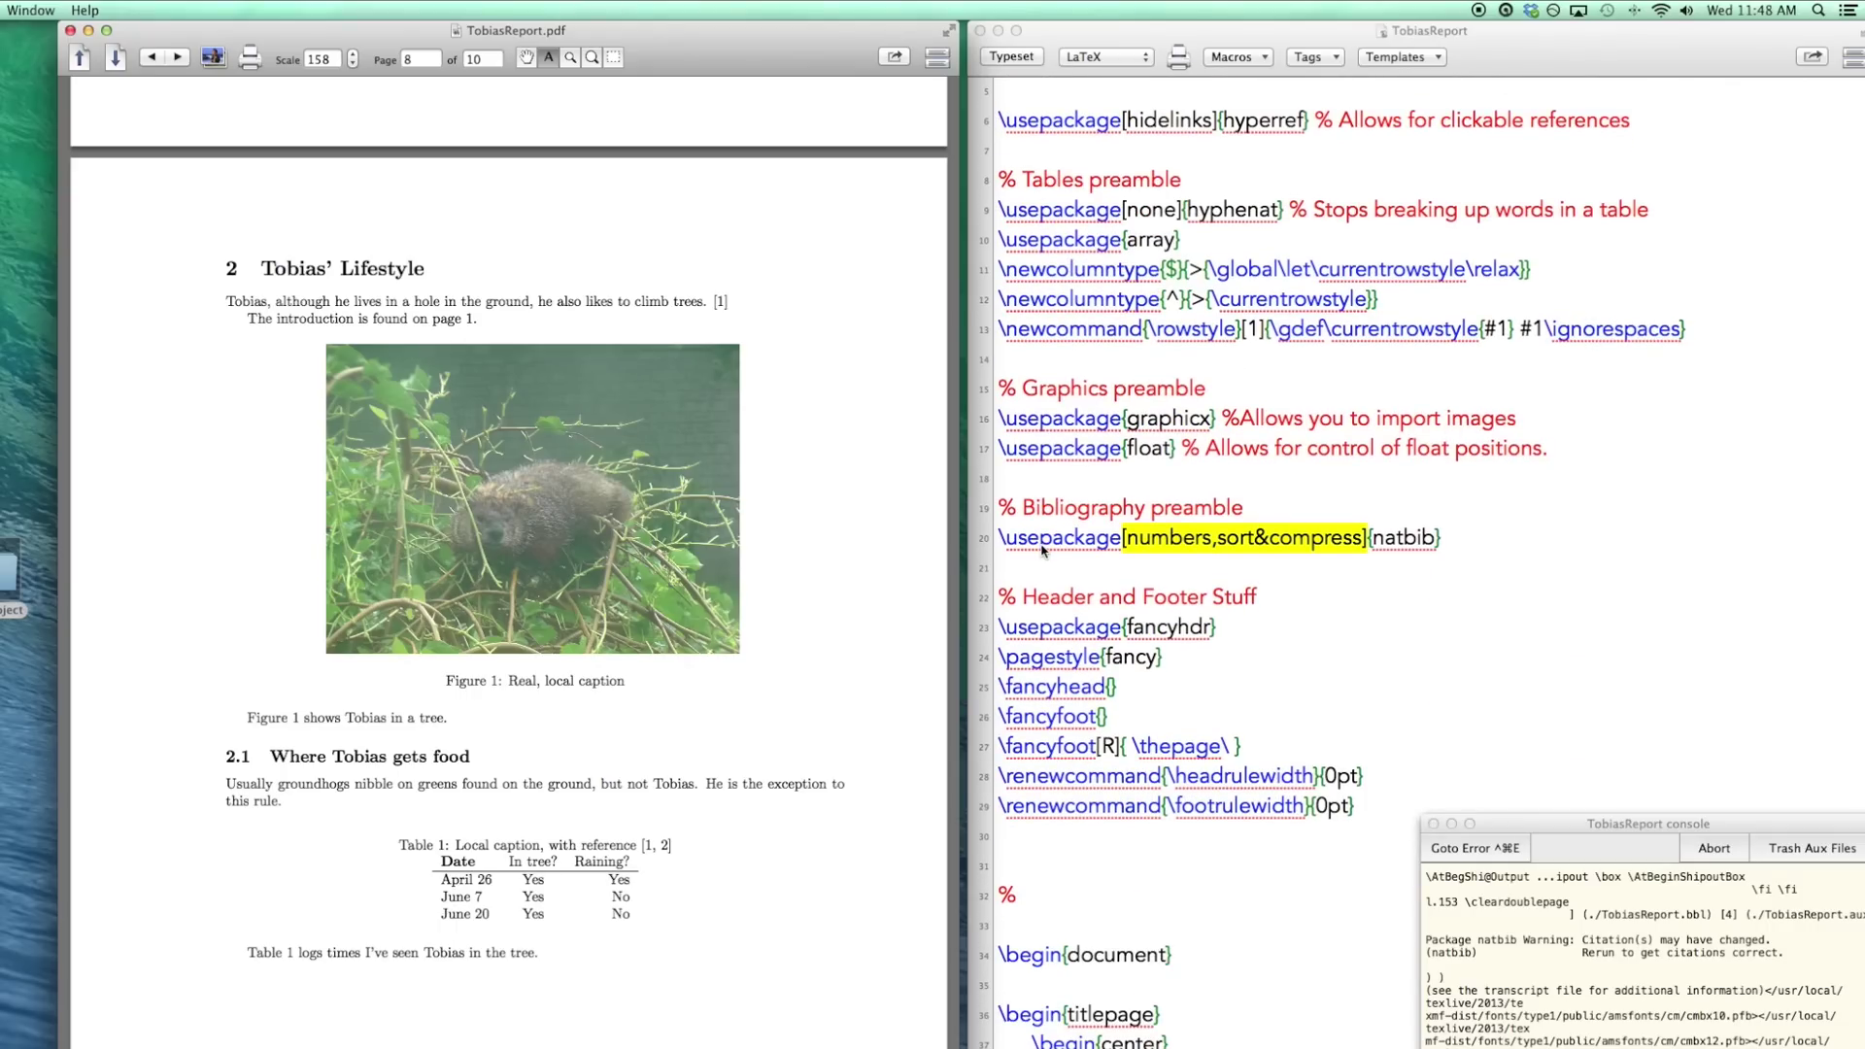
left_click(1041, 540)
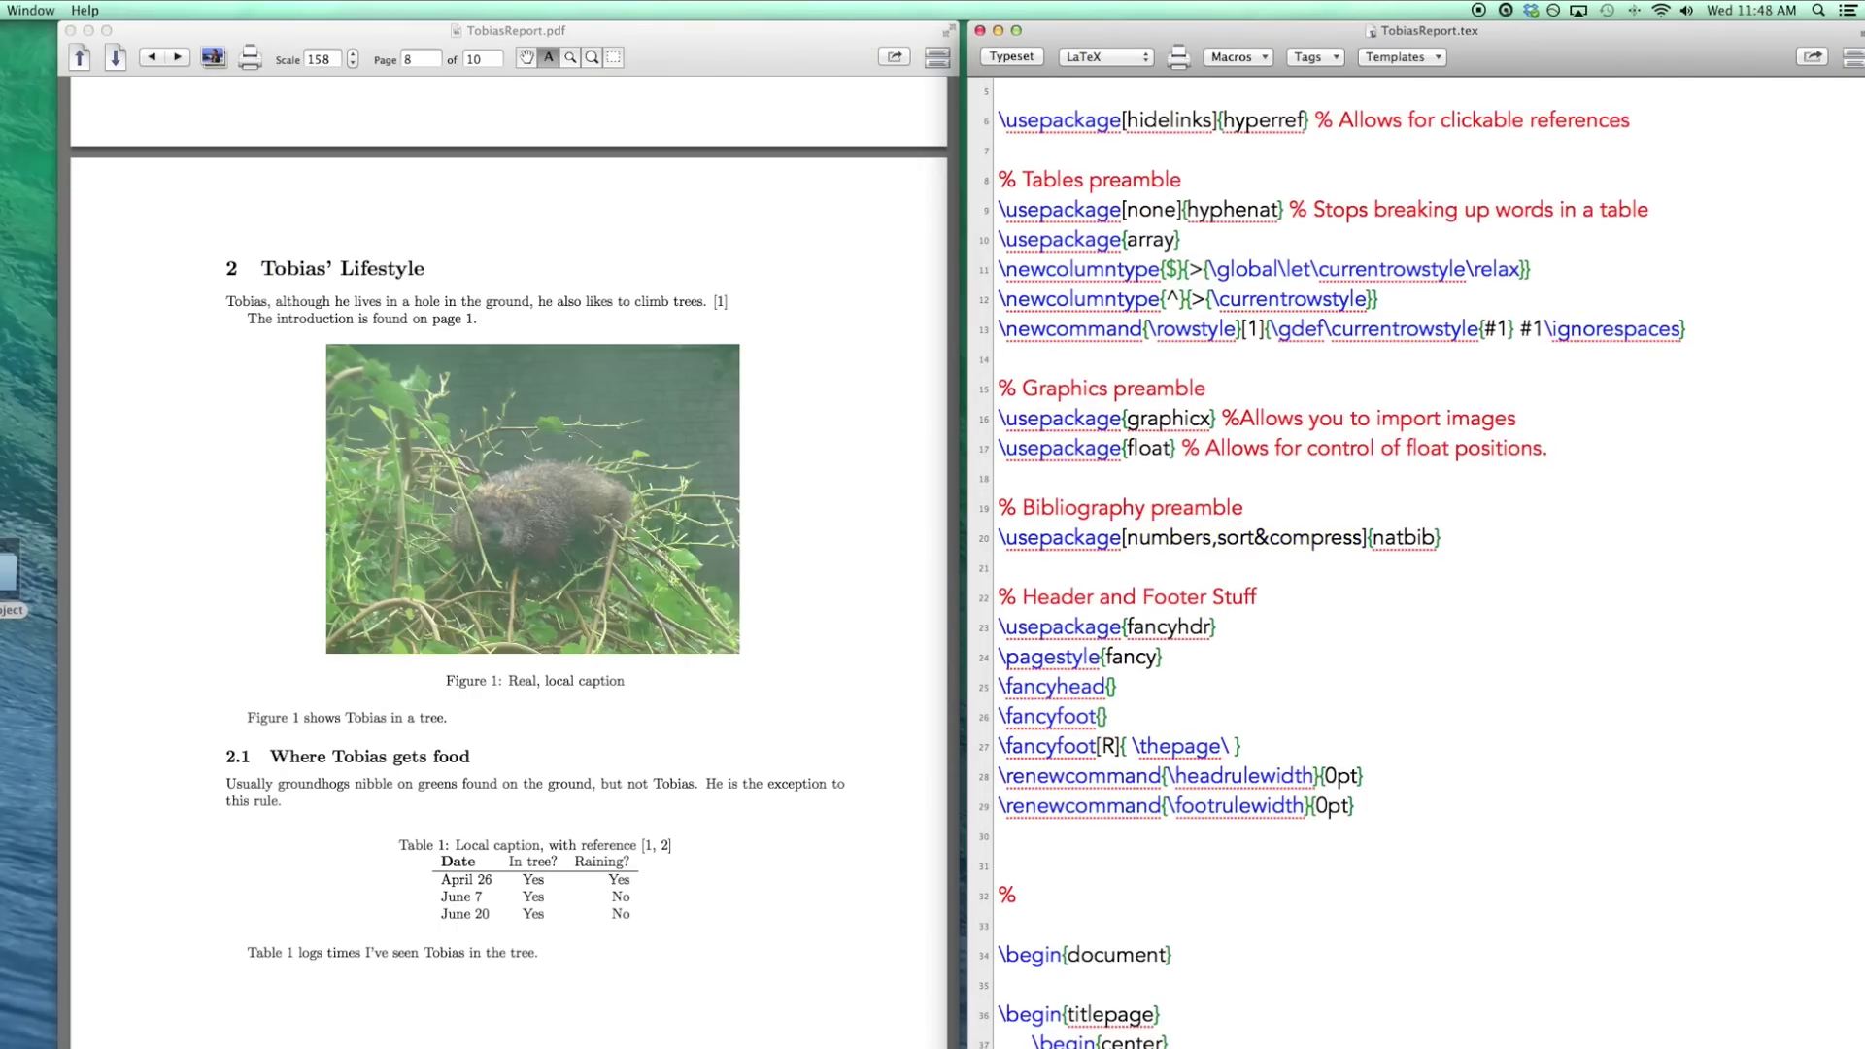
scroll(1722, 422, "down", 20)
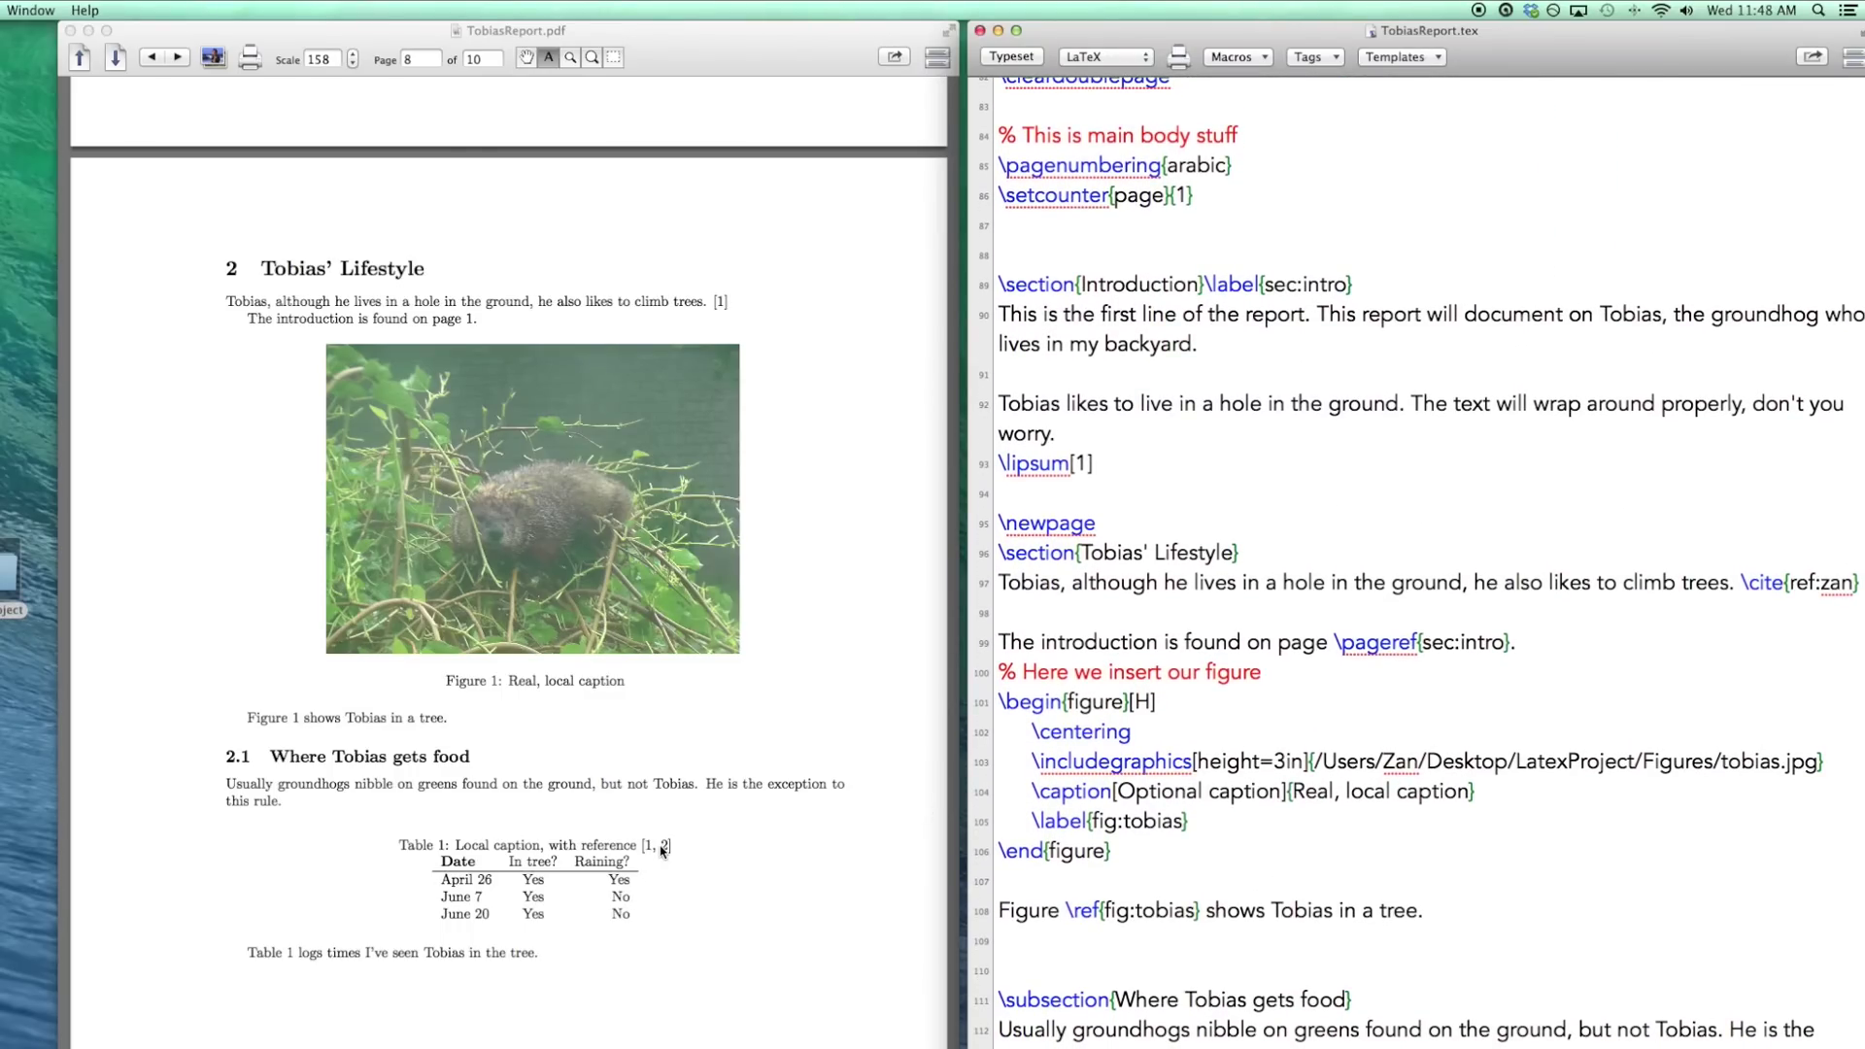
scroll(1333, 690, "down", 4)
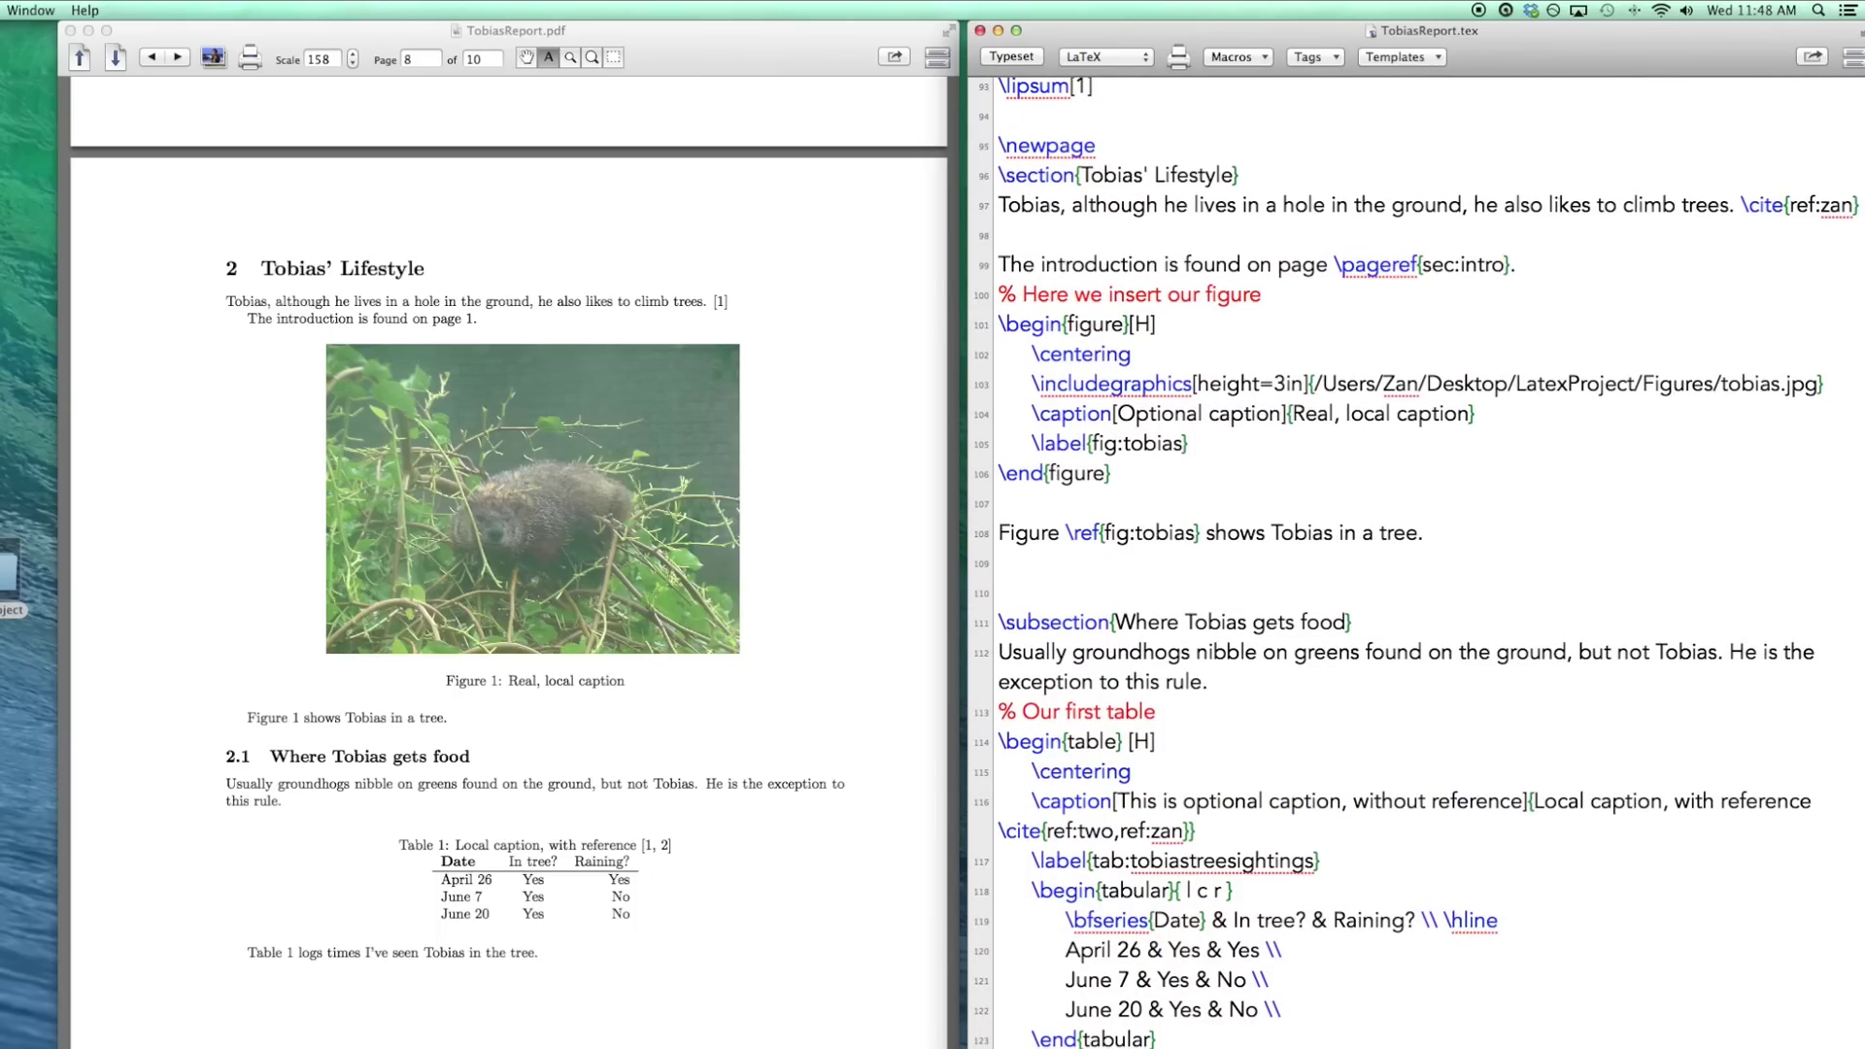
key("super+Tab")
left_click(859, 647)
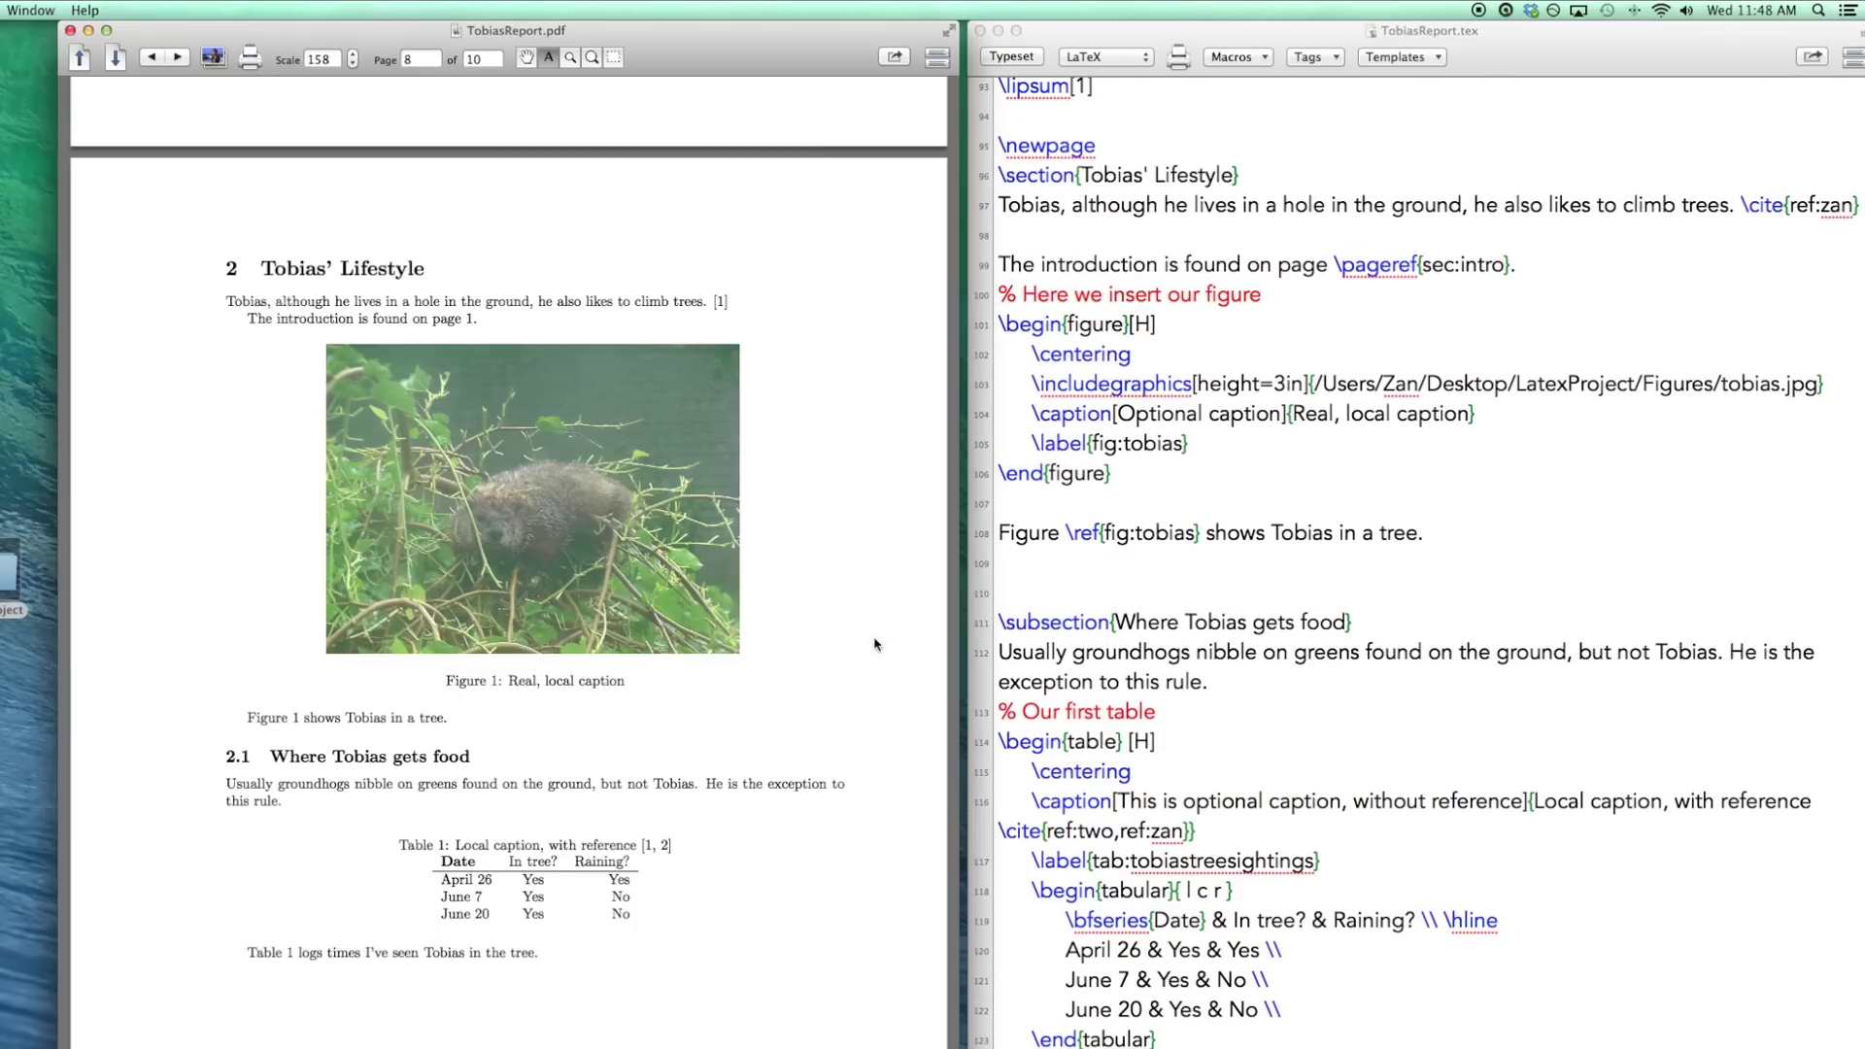
Insert 'ref:three,' before ref:zan in the table caption's \cite.
left_click(1372, 607)
scroll(1326, 604, "down", 2)
scroll(1326, 604, "down", 10)
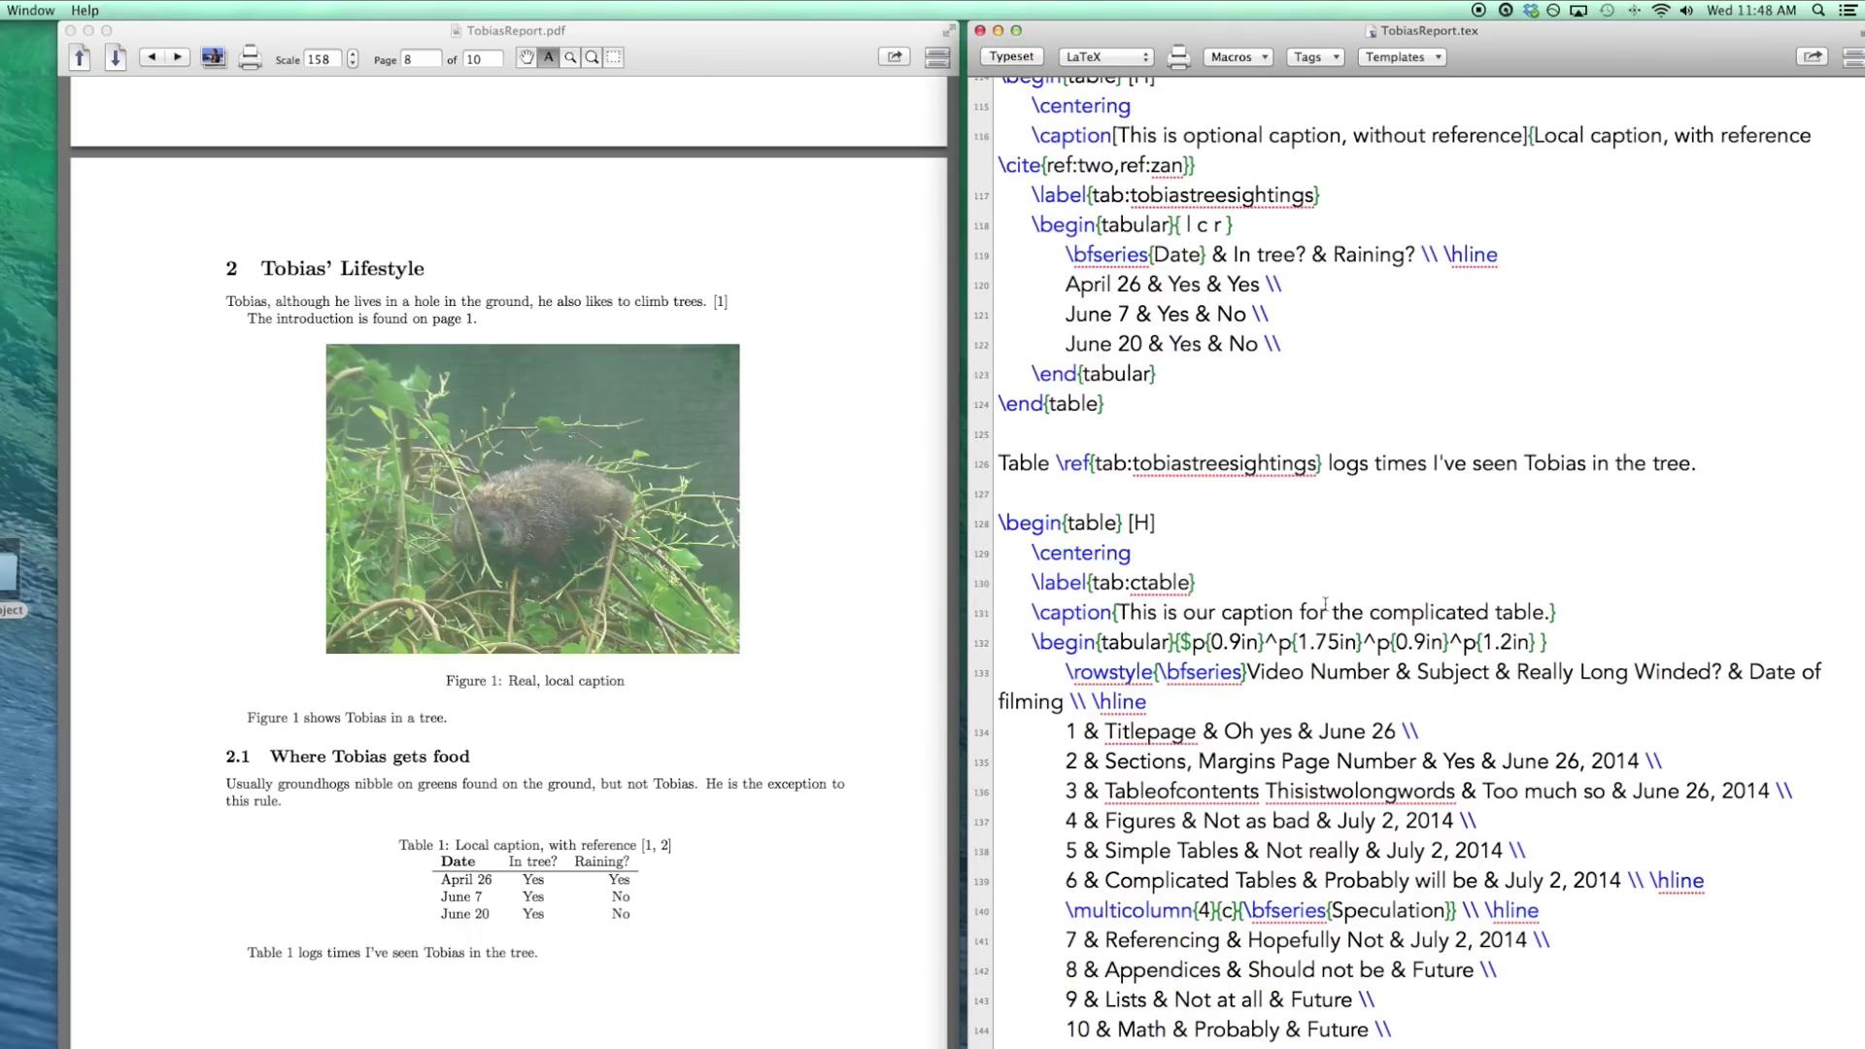
scroll(1325, 604, "down", 5)
scroll(1214, 496, "up", 9)
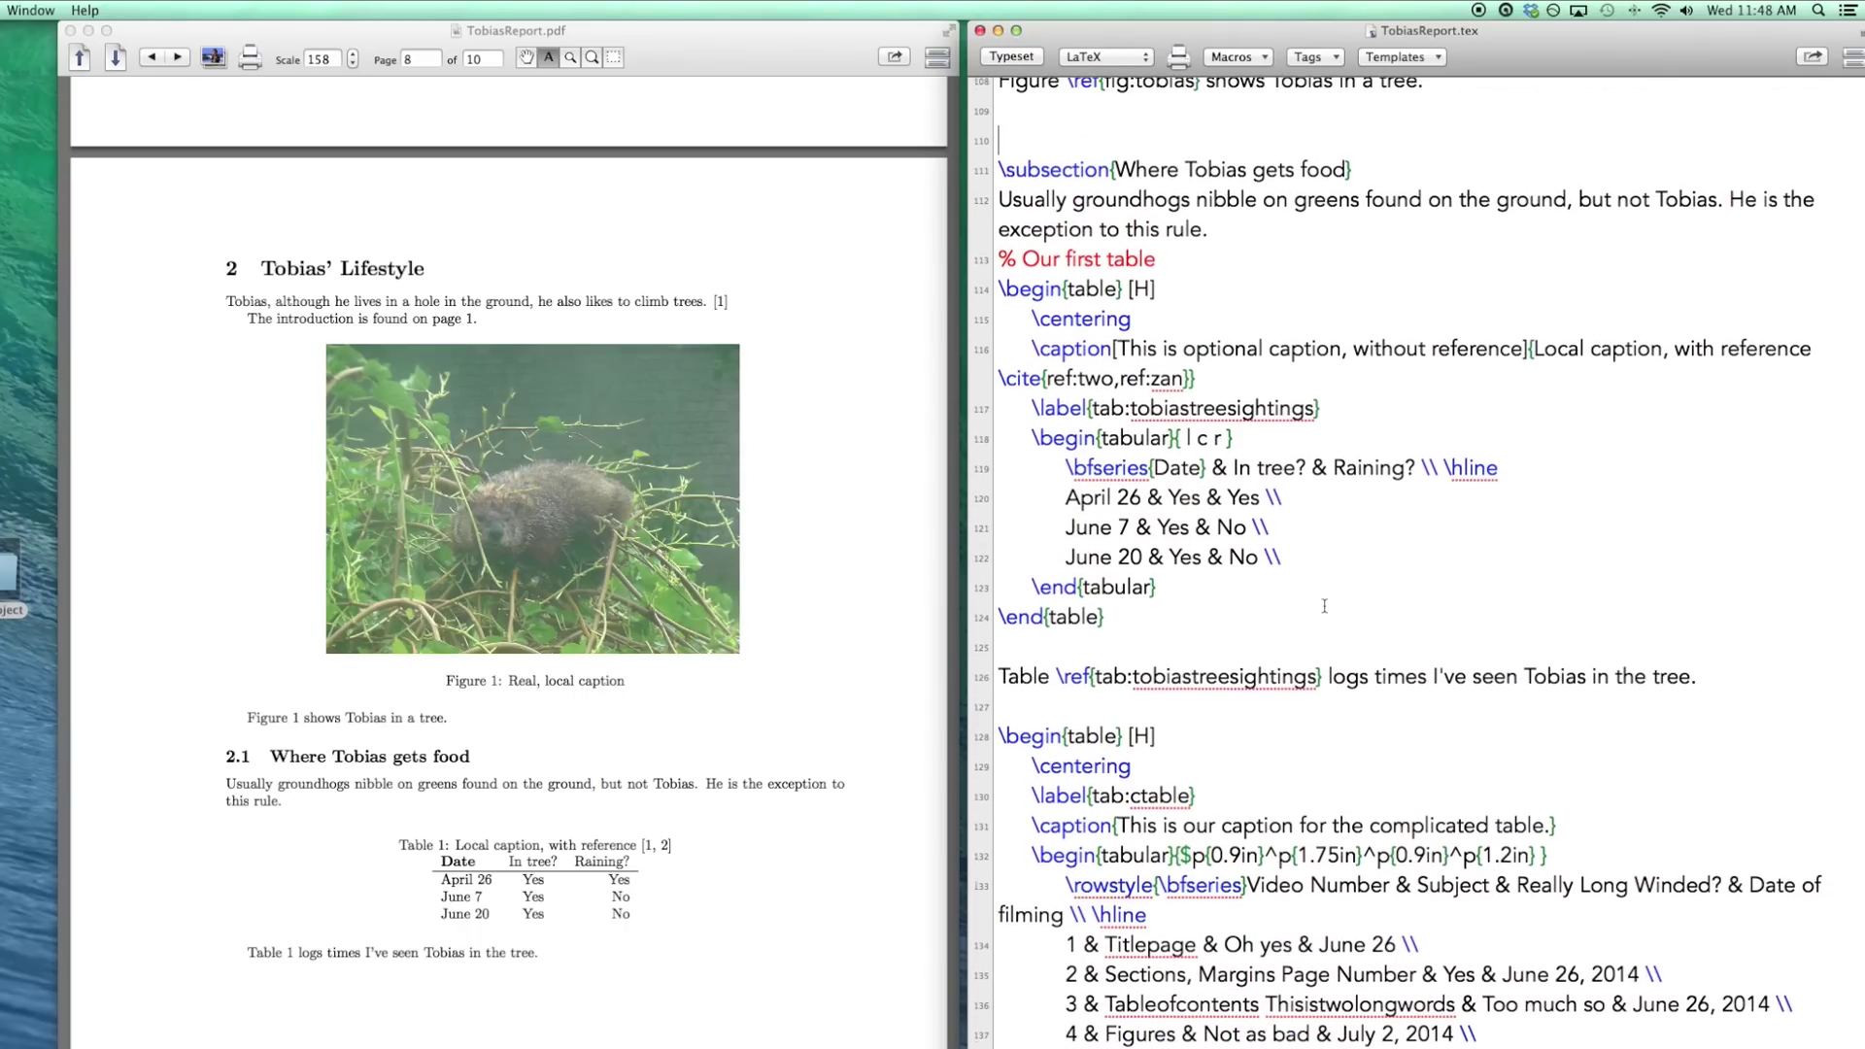
double_click(1153, 439)
left_click(1122, 439)
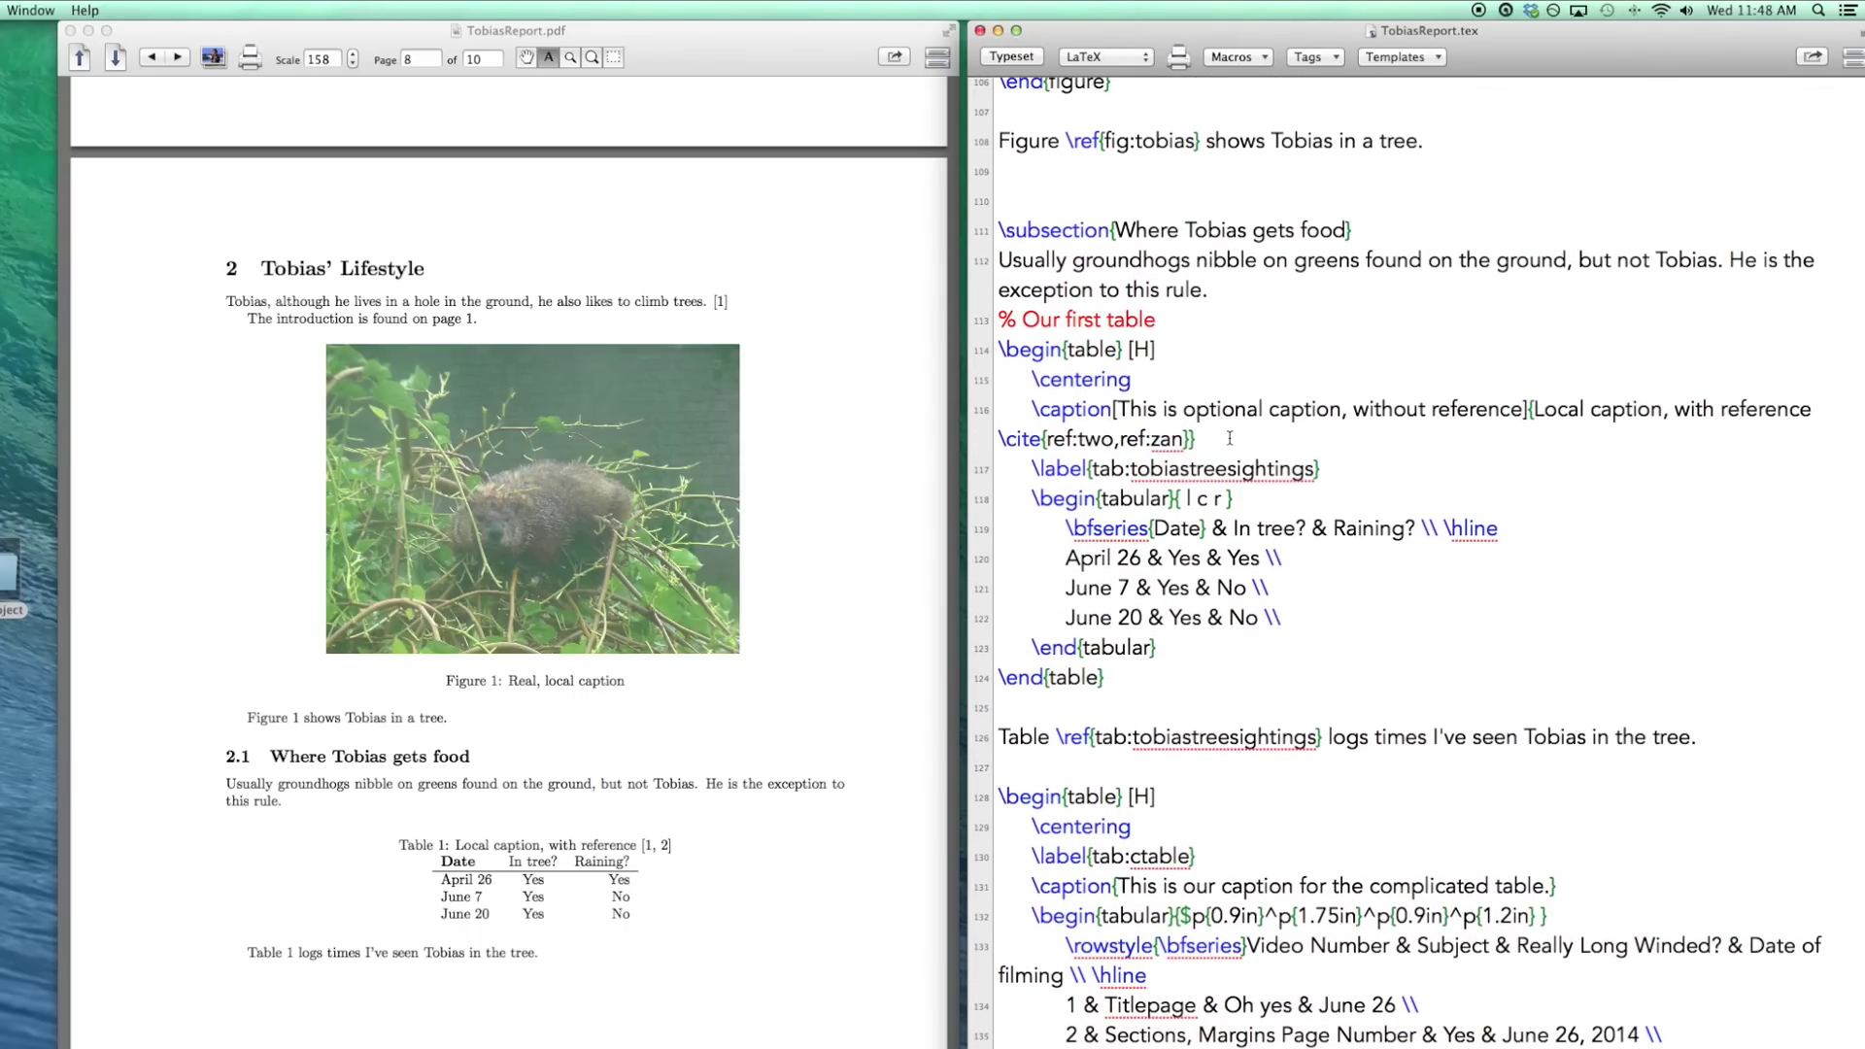
type("ref:three")
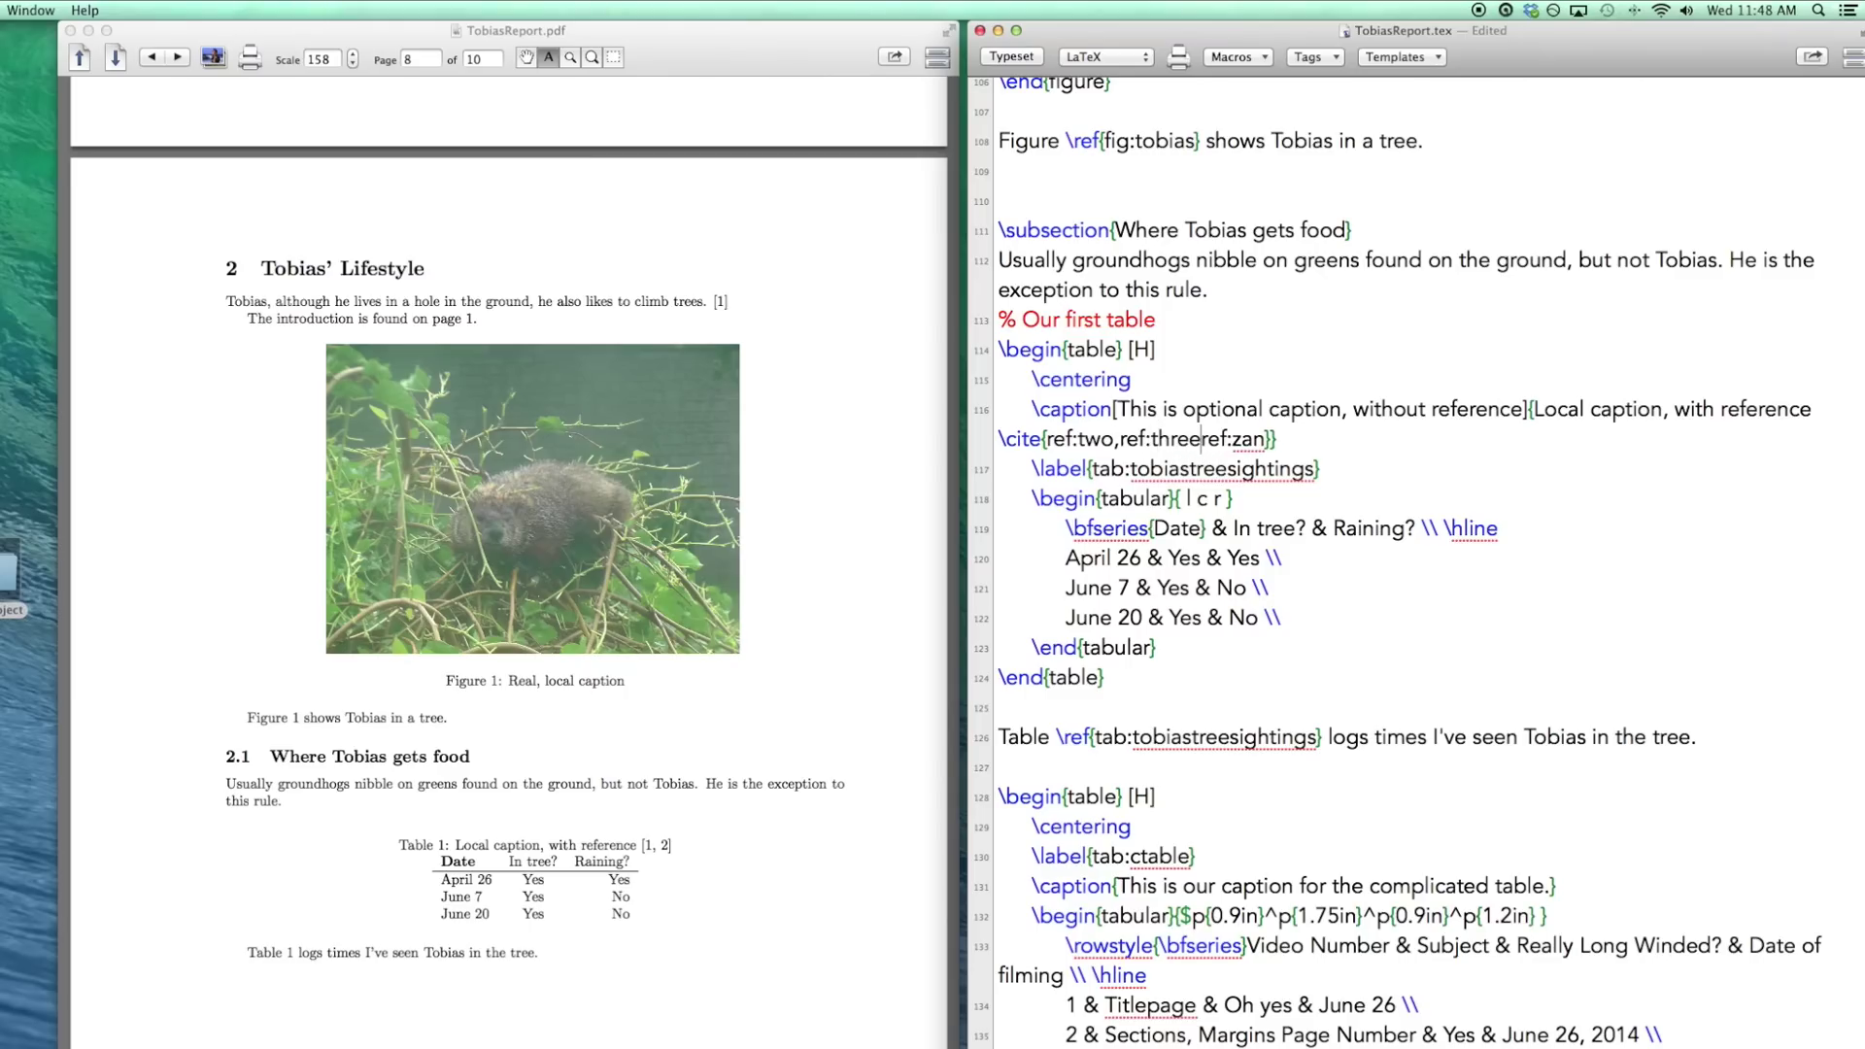
type(",")
Typeset the report, then run BibTeX to rebuild the bibliography.
key("super+t")
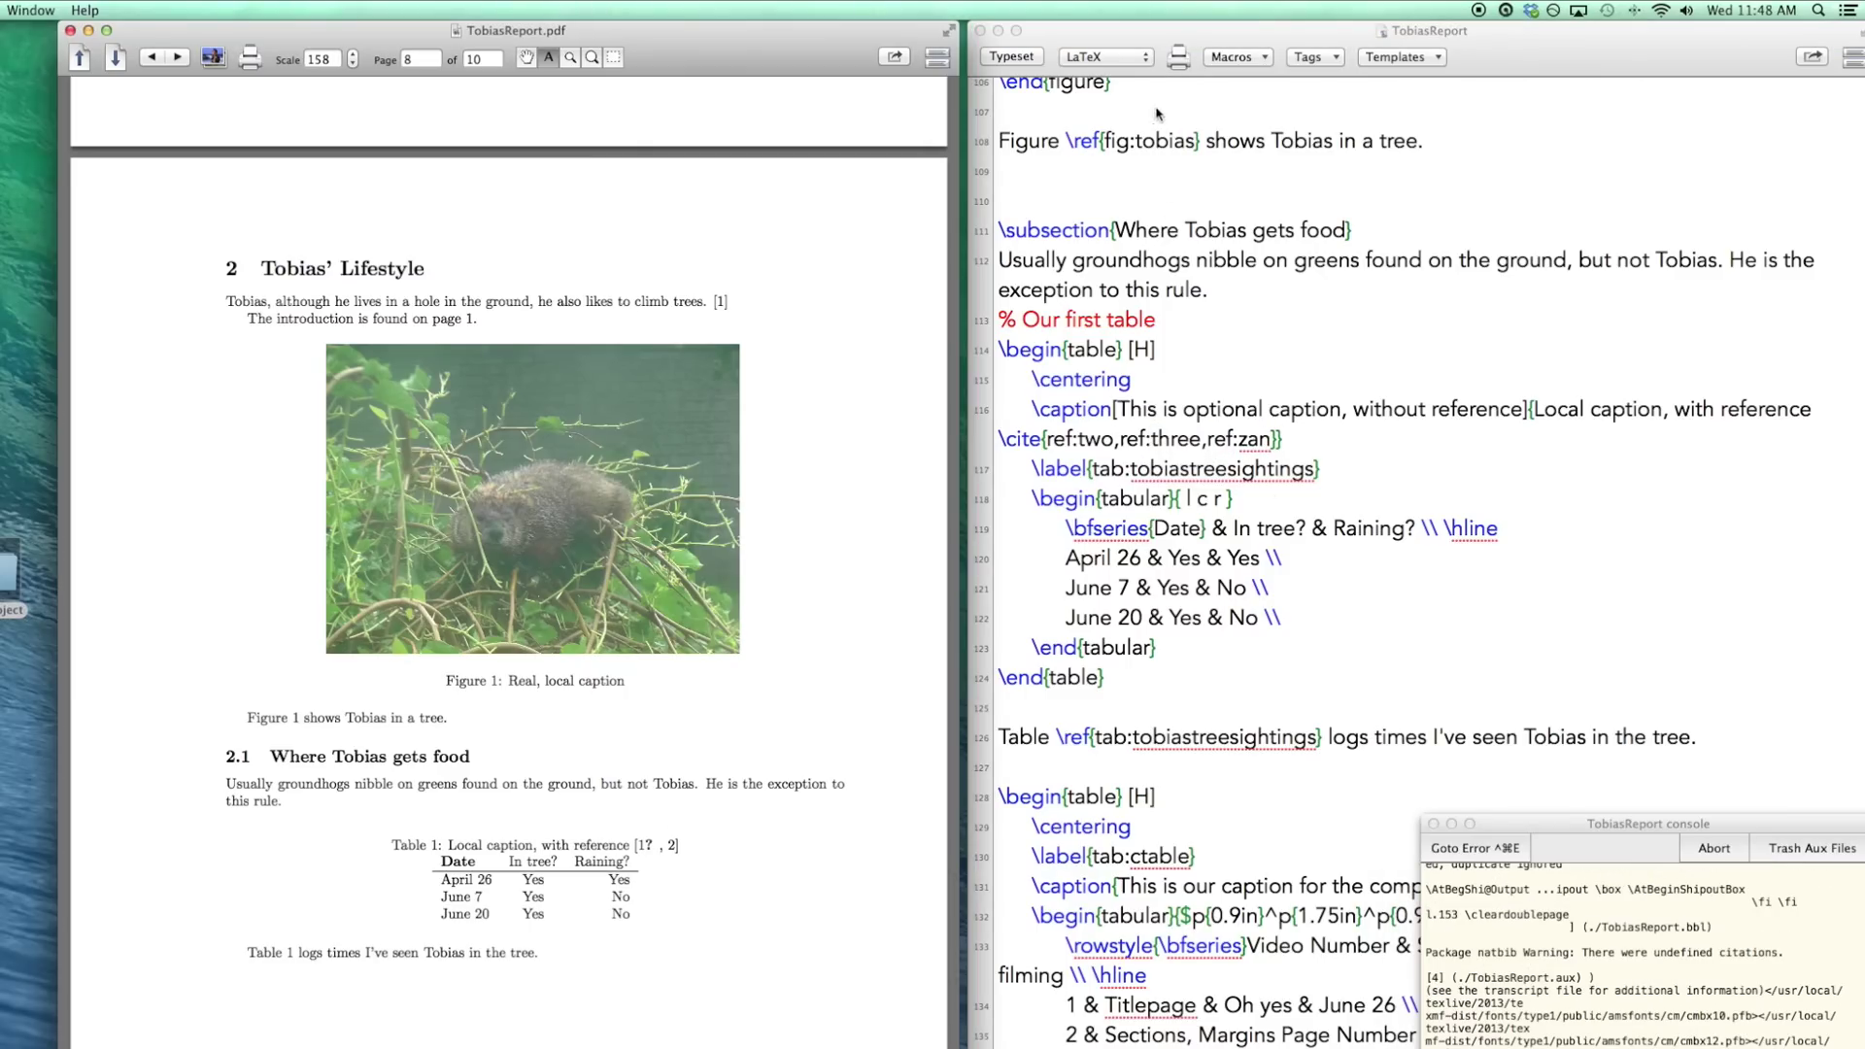
left_click(1141, 102)
left_click(1108, 60)
left_click(1104, 74)
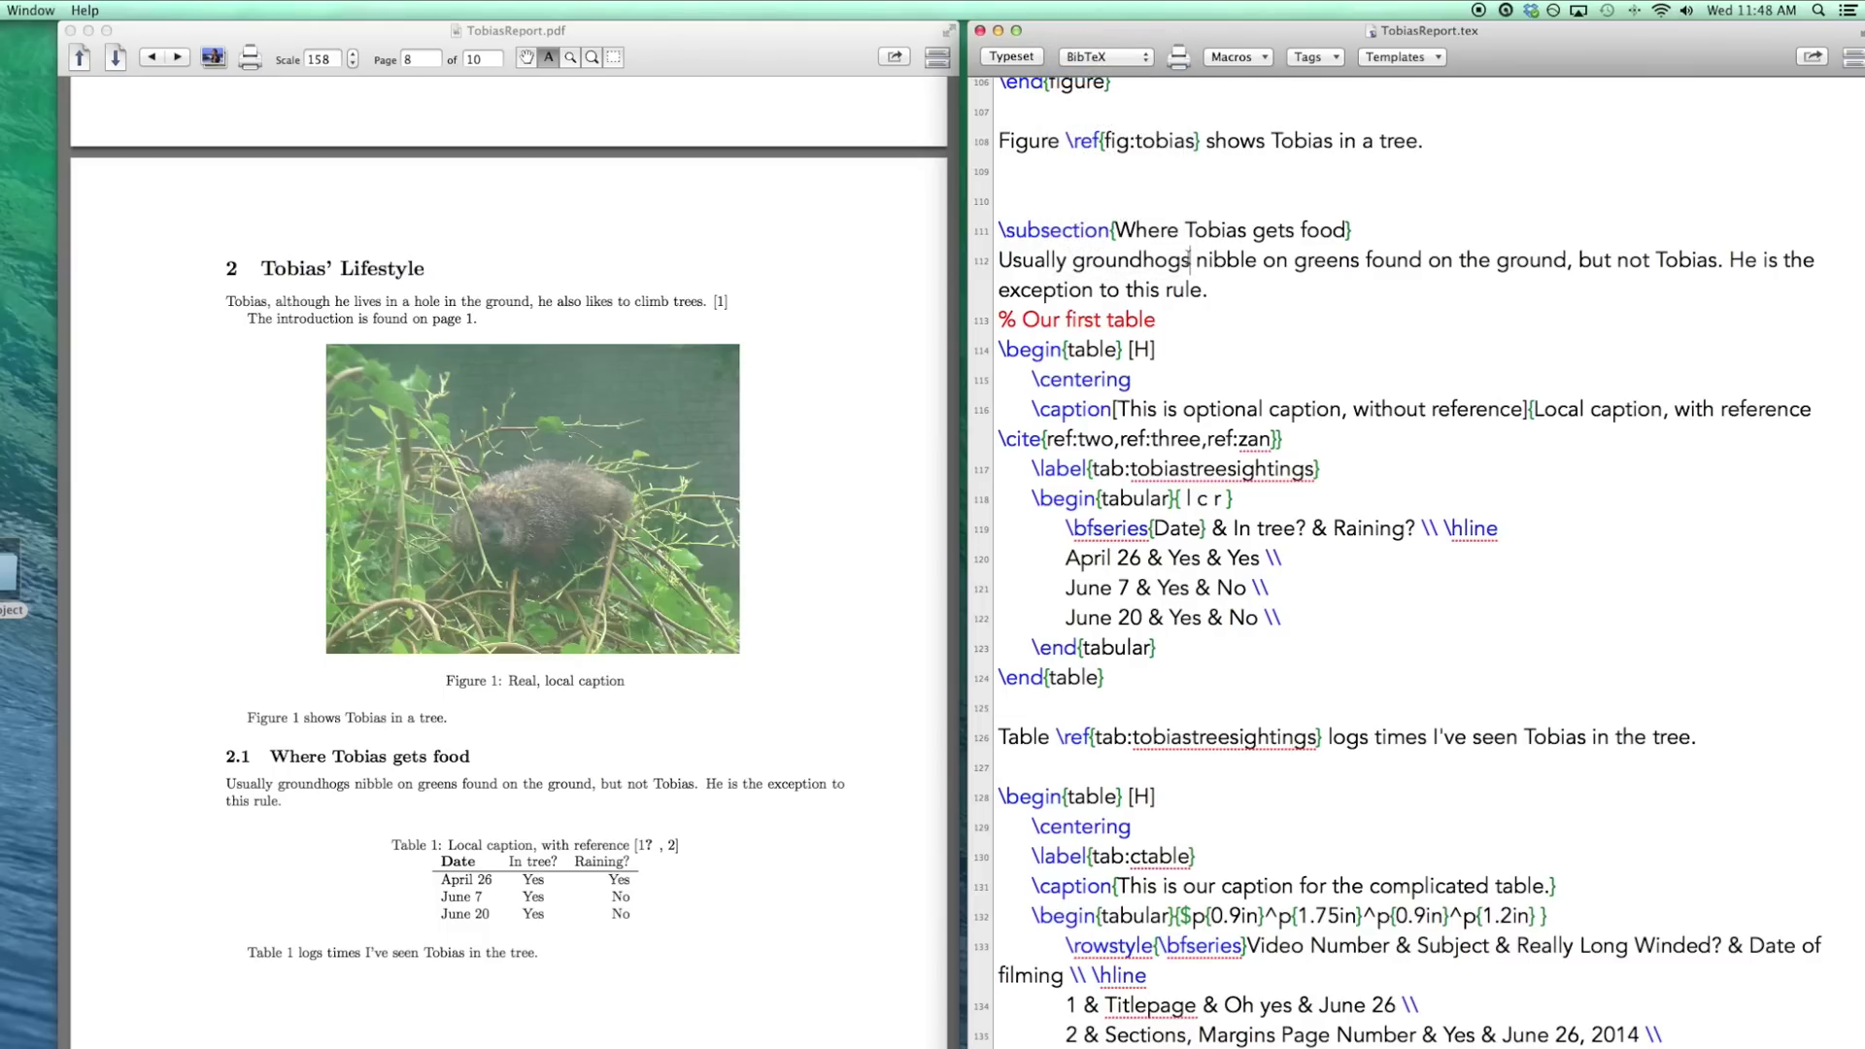
key("super+t")
Switch the engine back to LaTeX and typeset so the citation reads [1–3].
left_click(1122, 61)
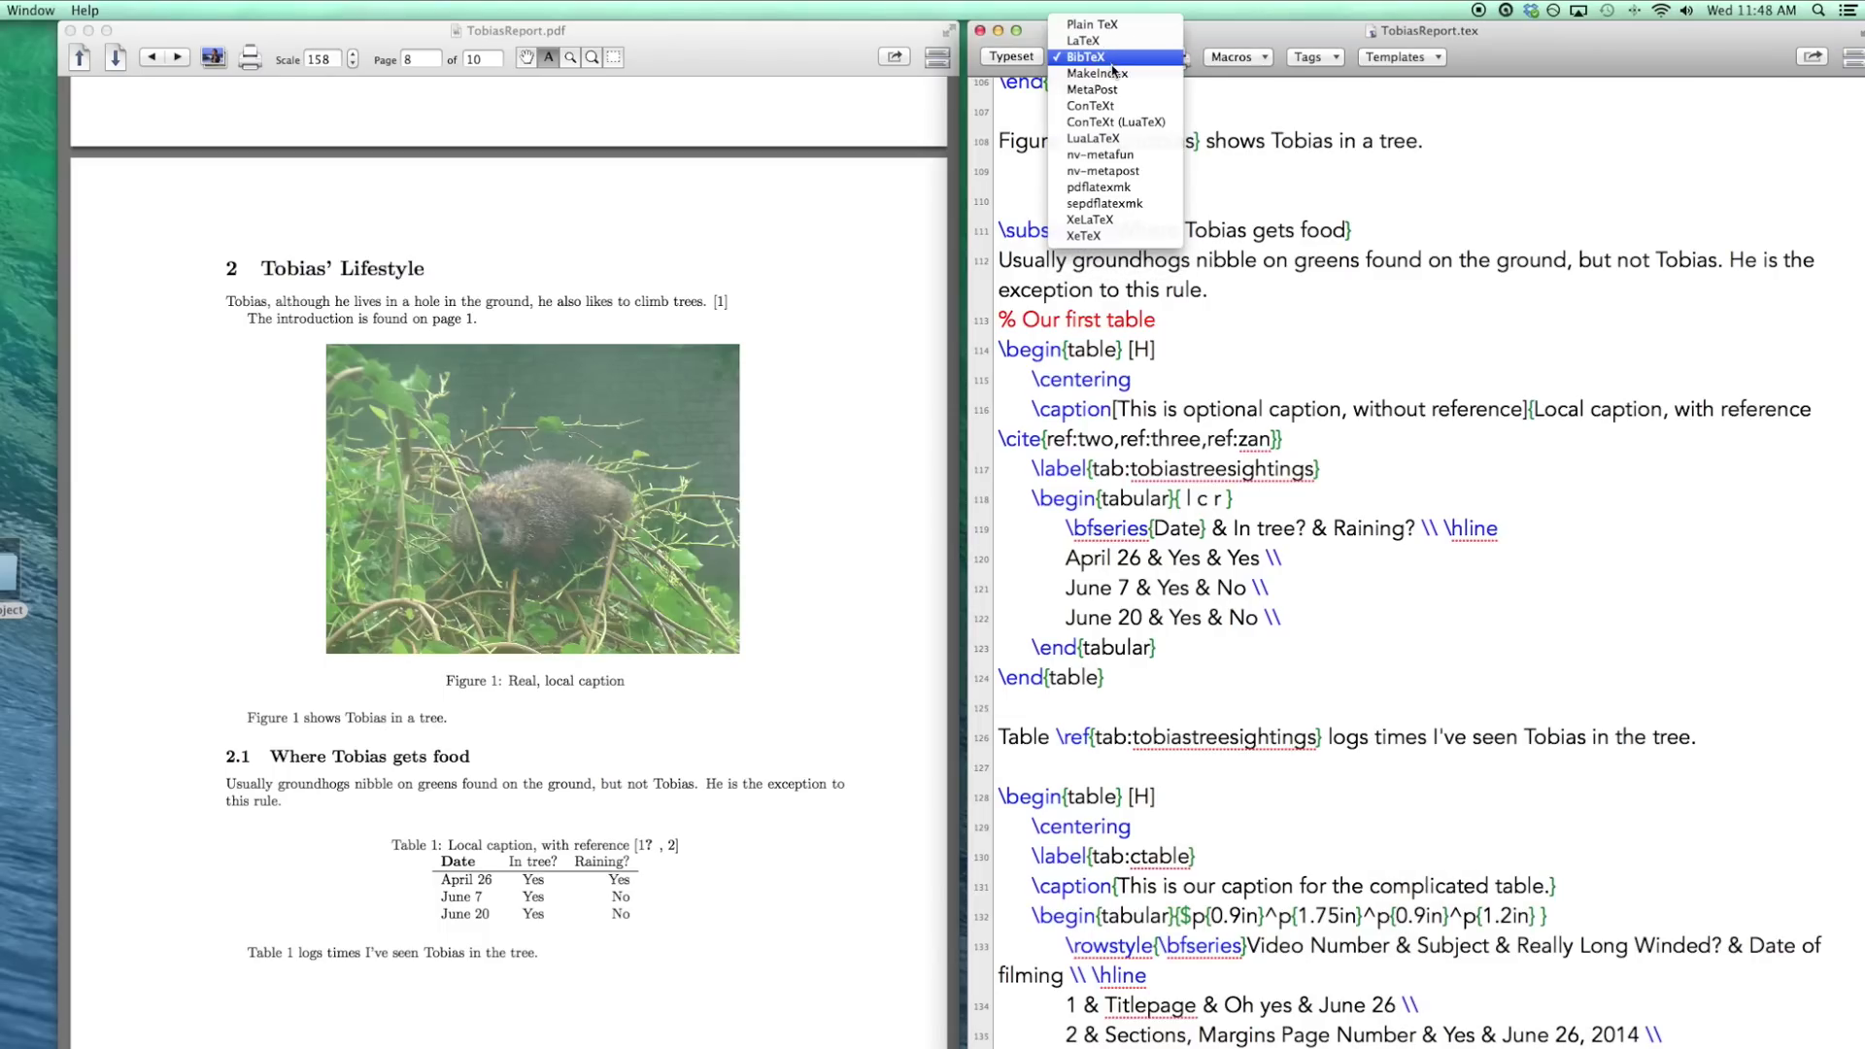
left_click(1113, 46)
key("super+t")
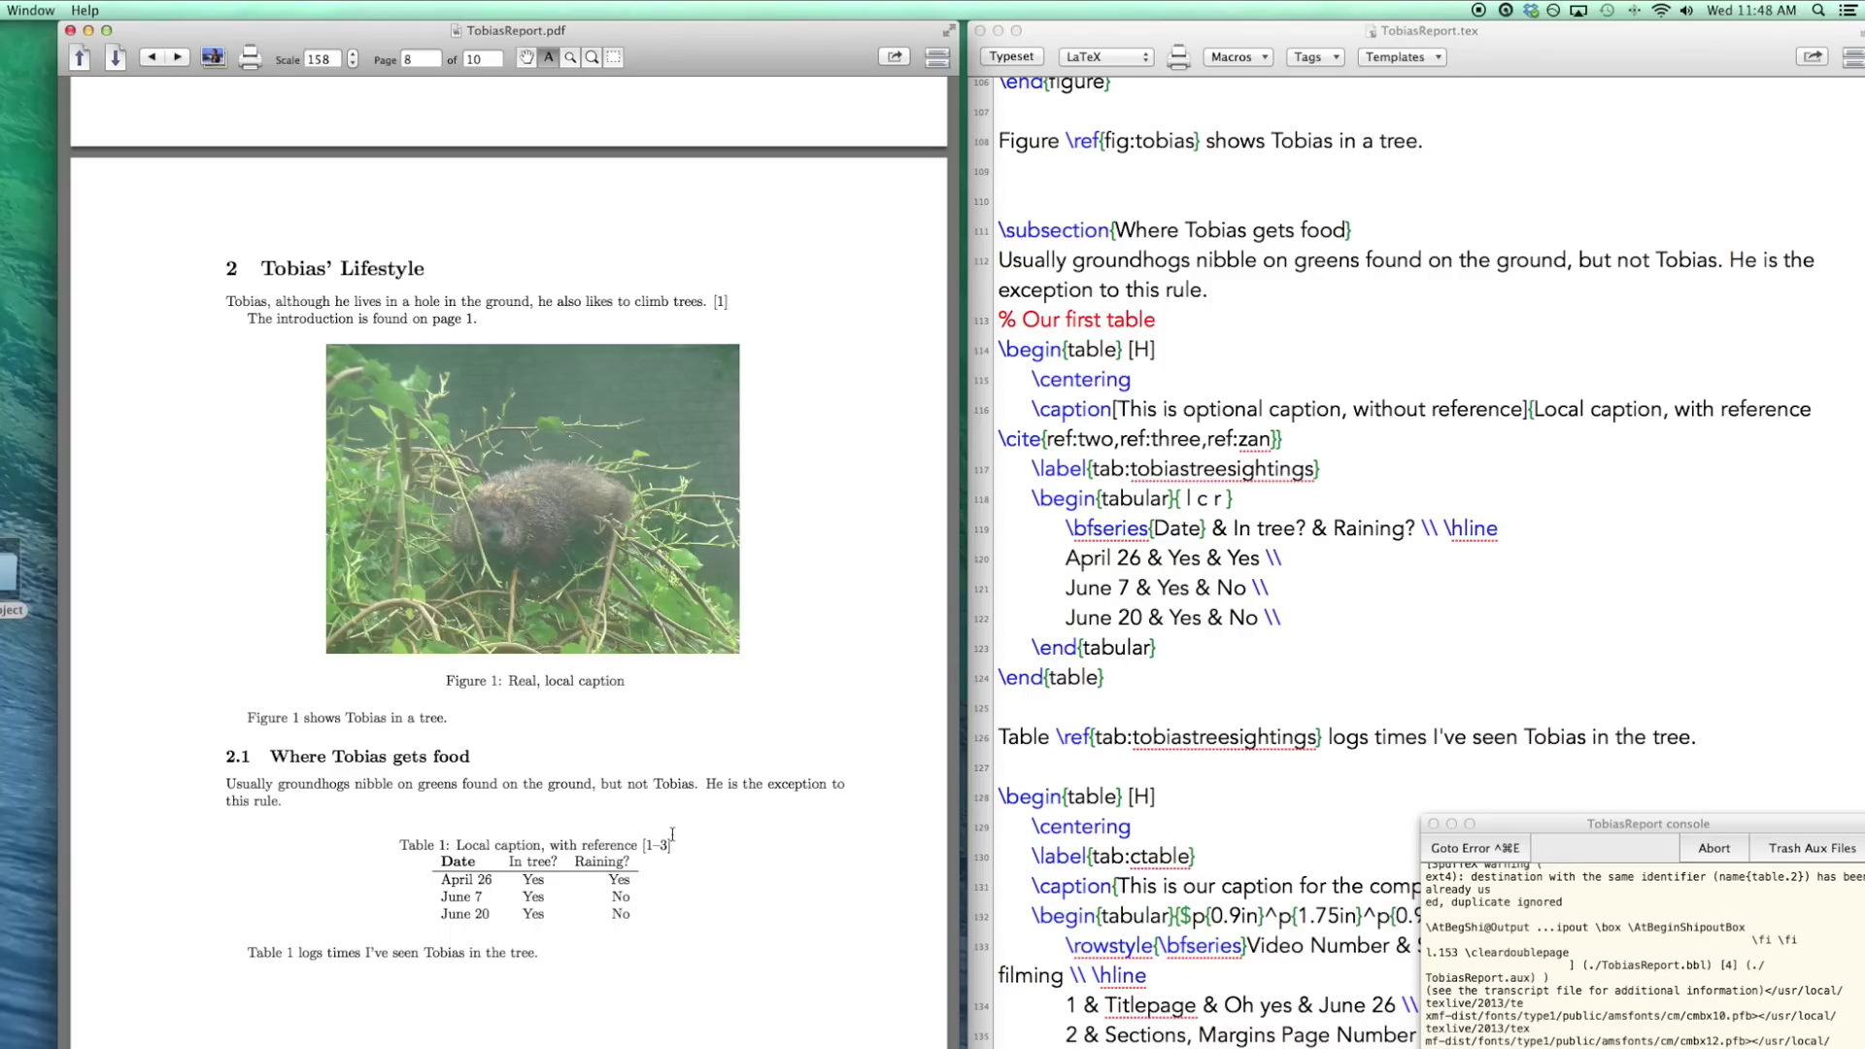
left_click(669, 844)
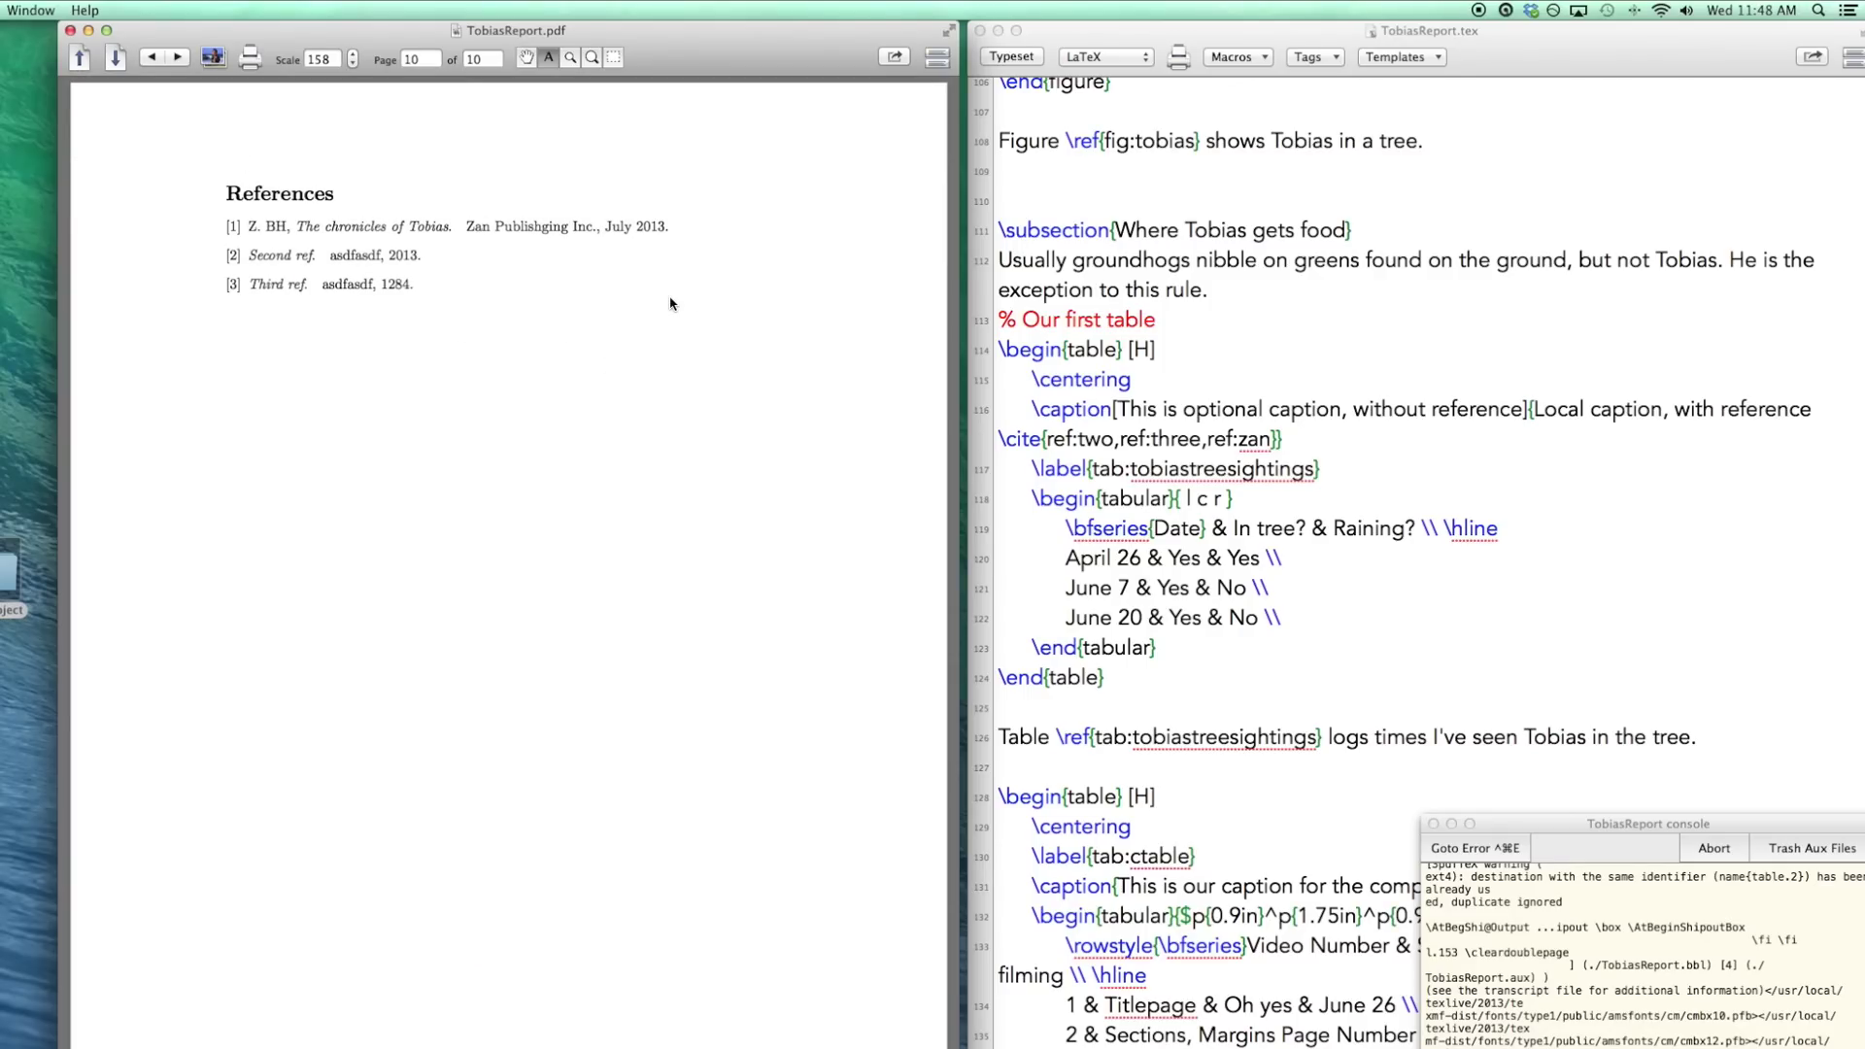
scroll(670, 303, "up", 3)
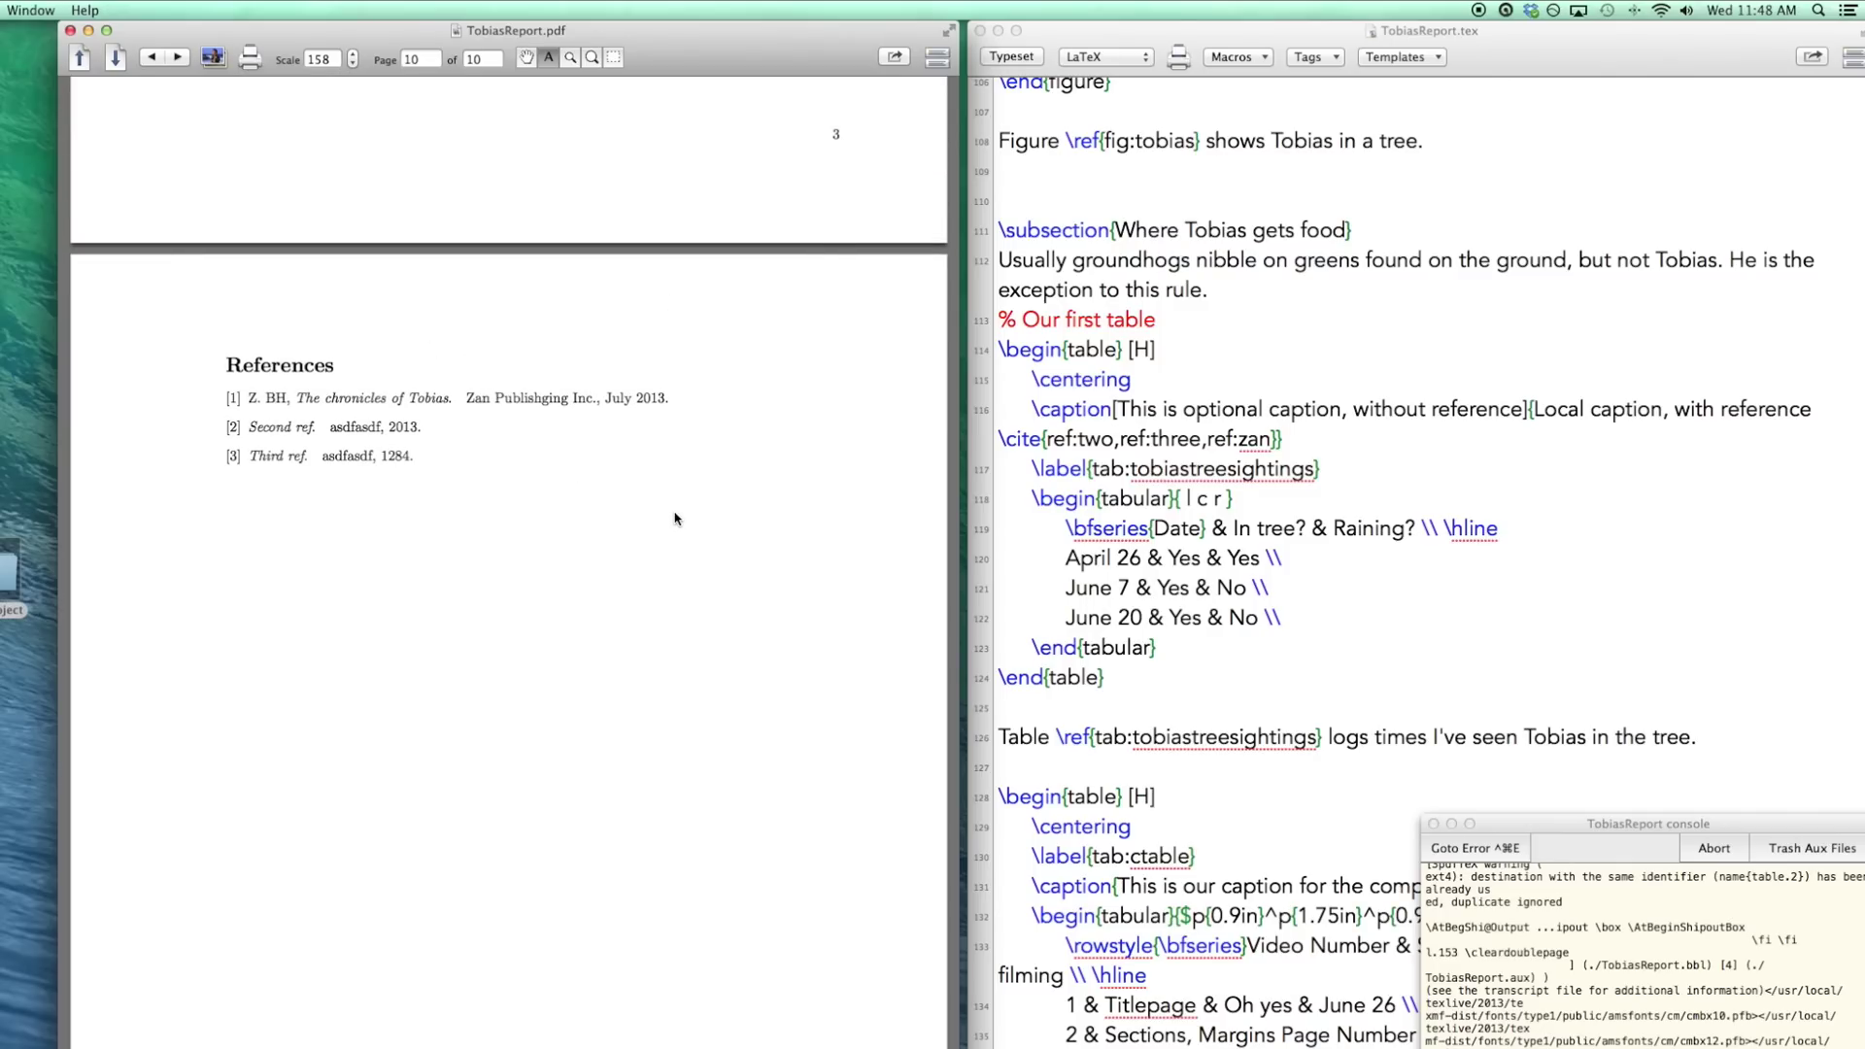
scroll(676, 519, "up", 20)
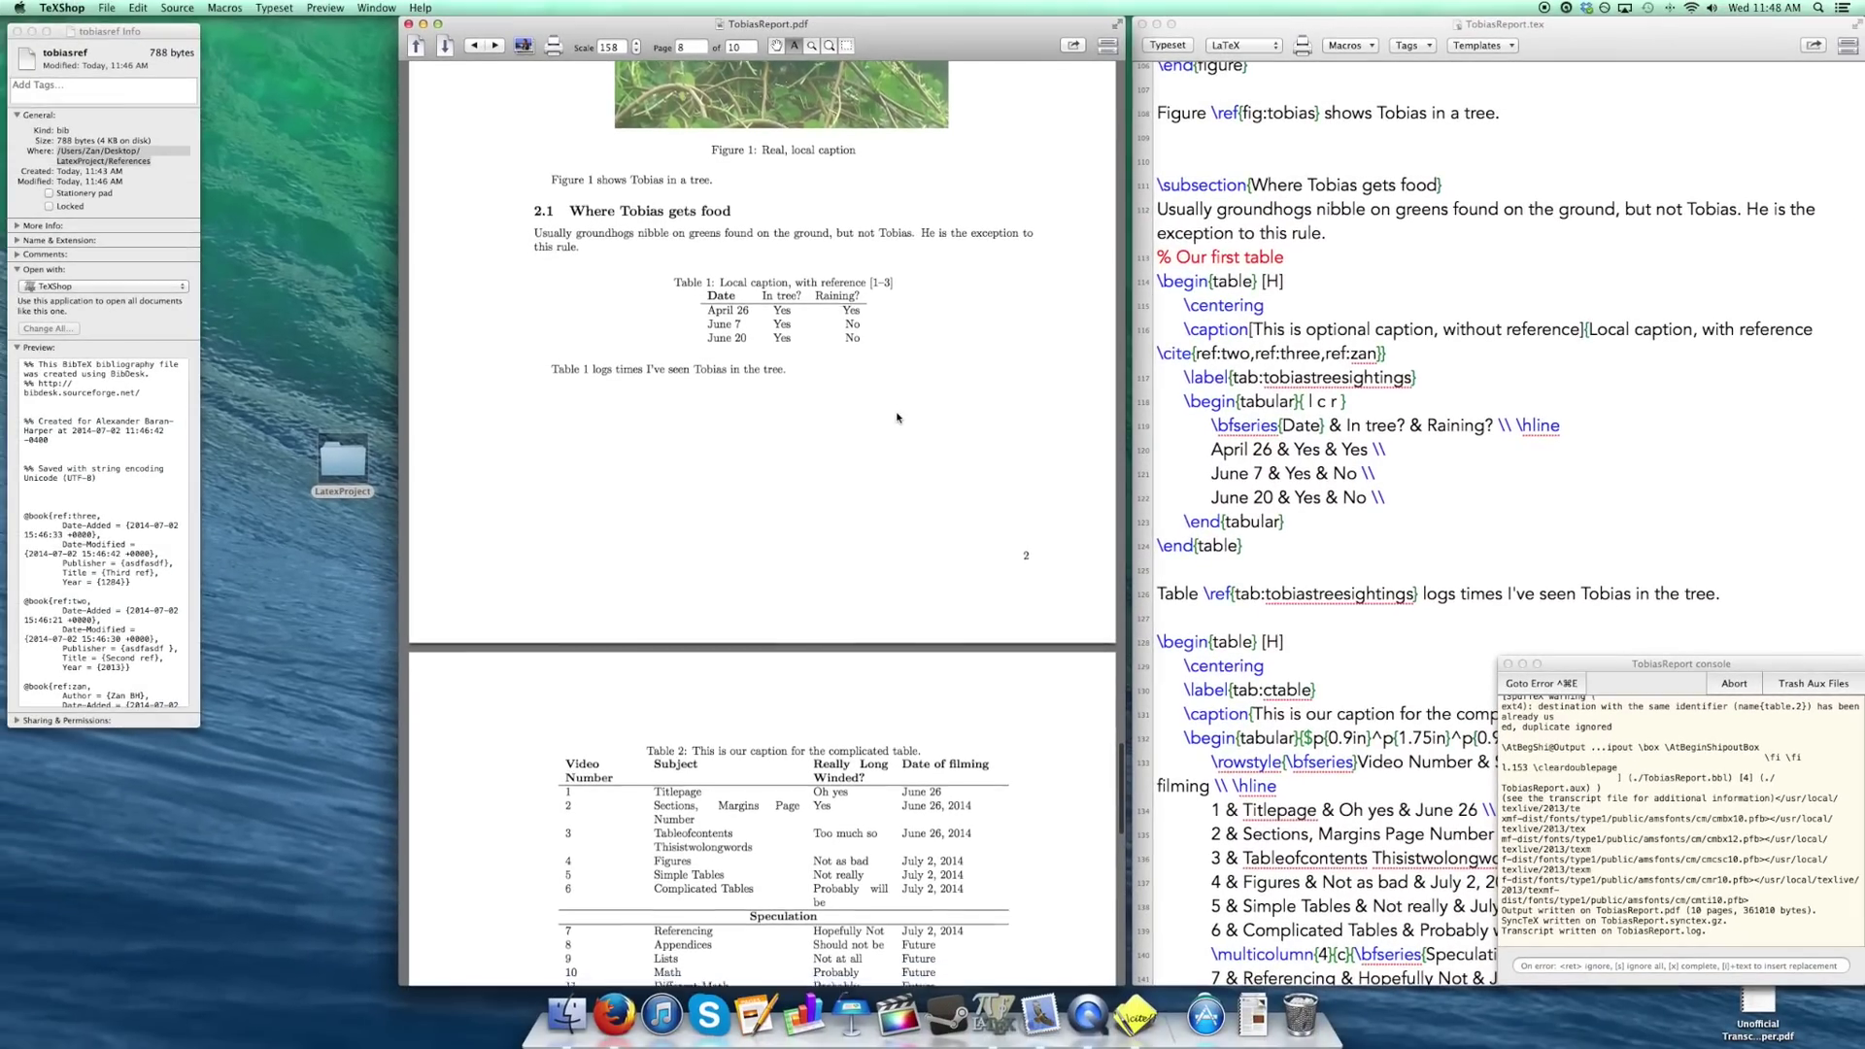
scroll(790, 465, "down", 2)
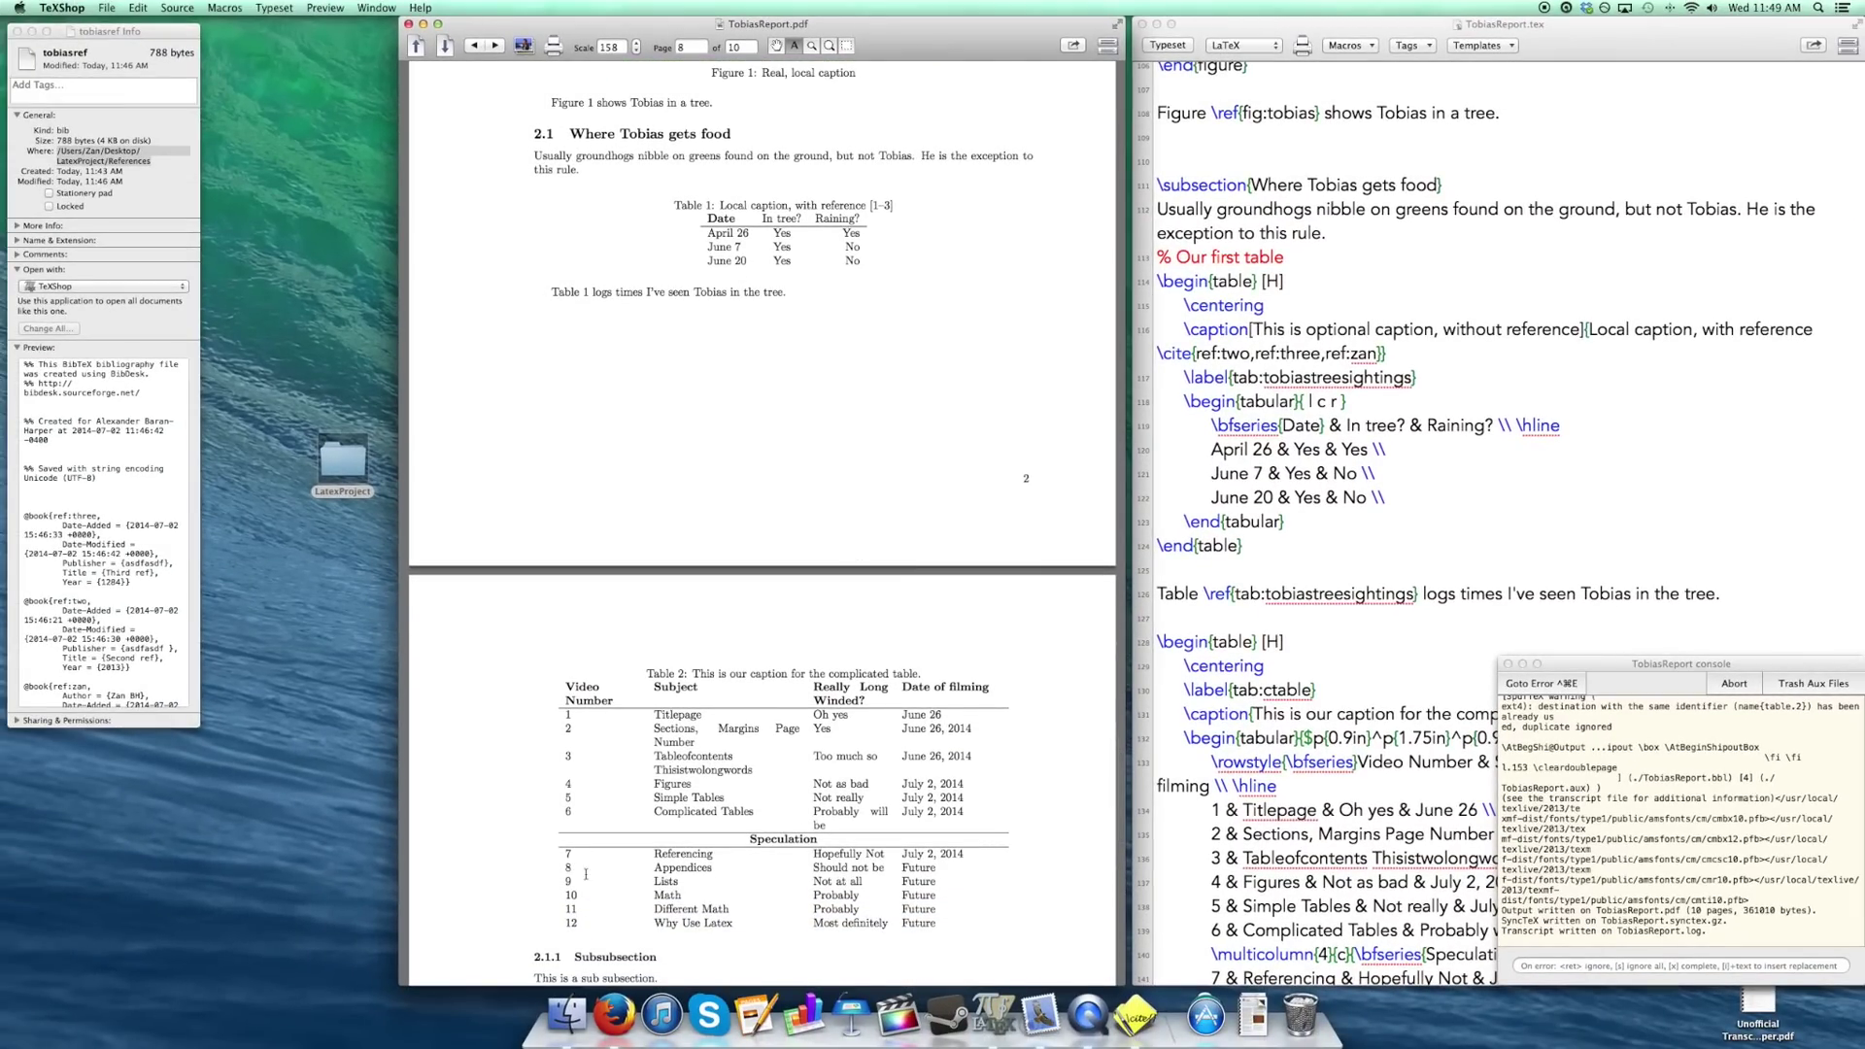
scroll(906, 873, "down", 15)
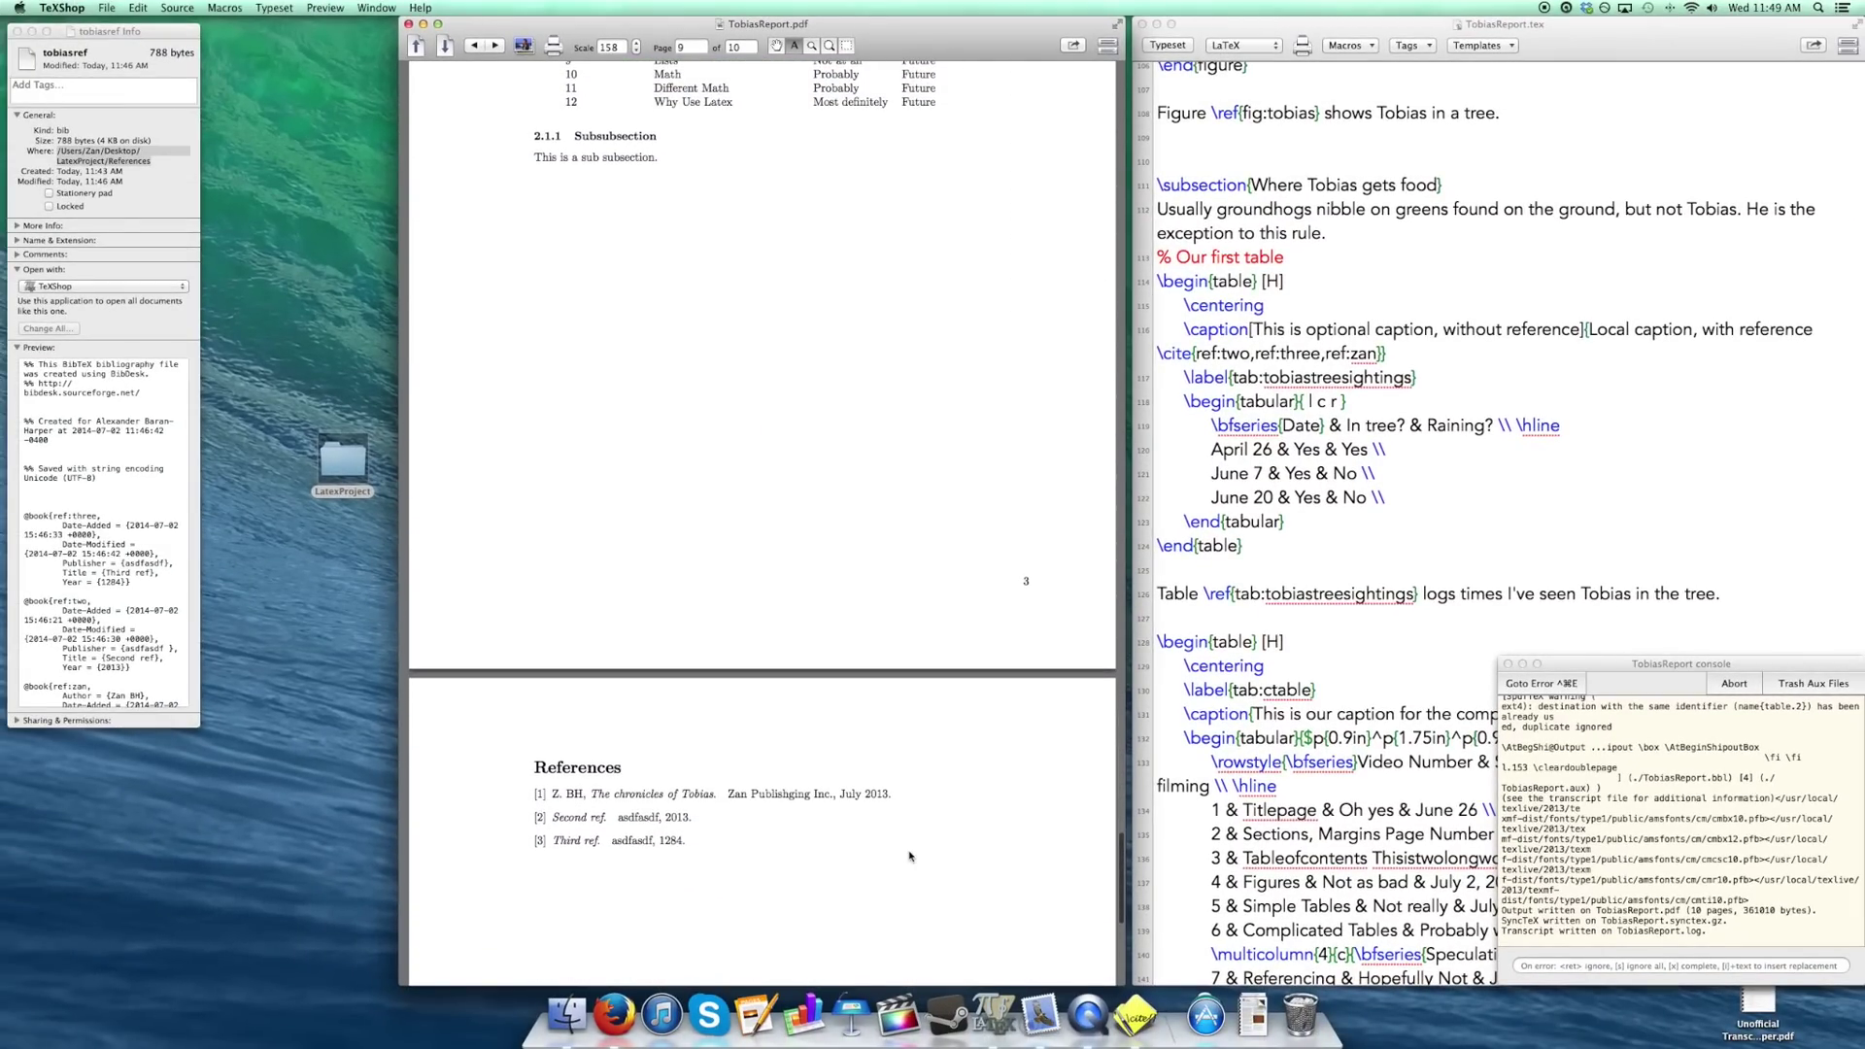
scroll(822, 632, "down", 10)
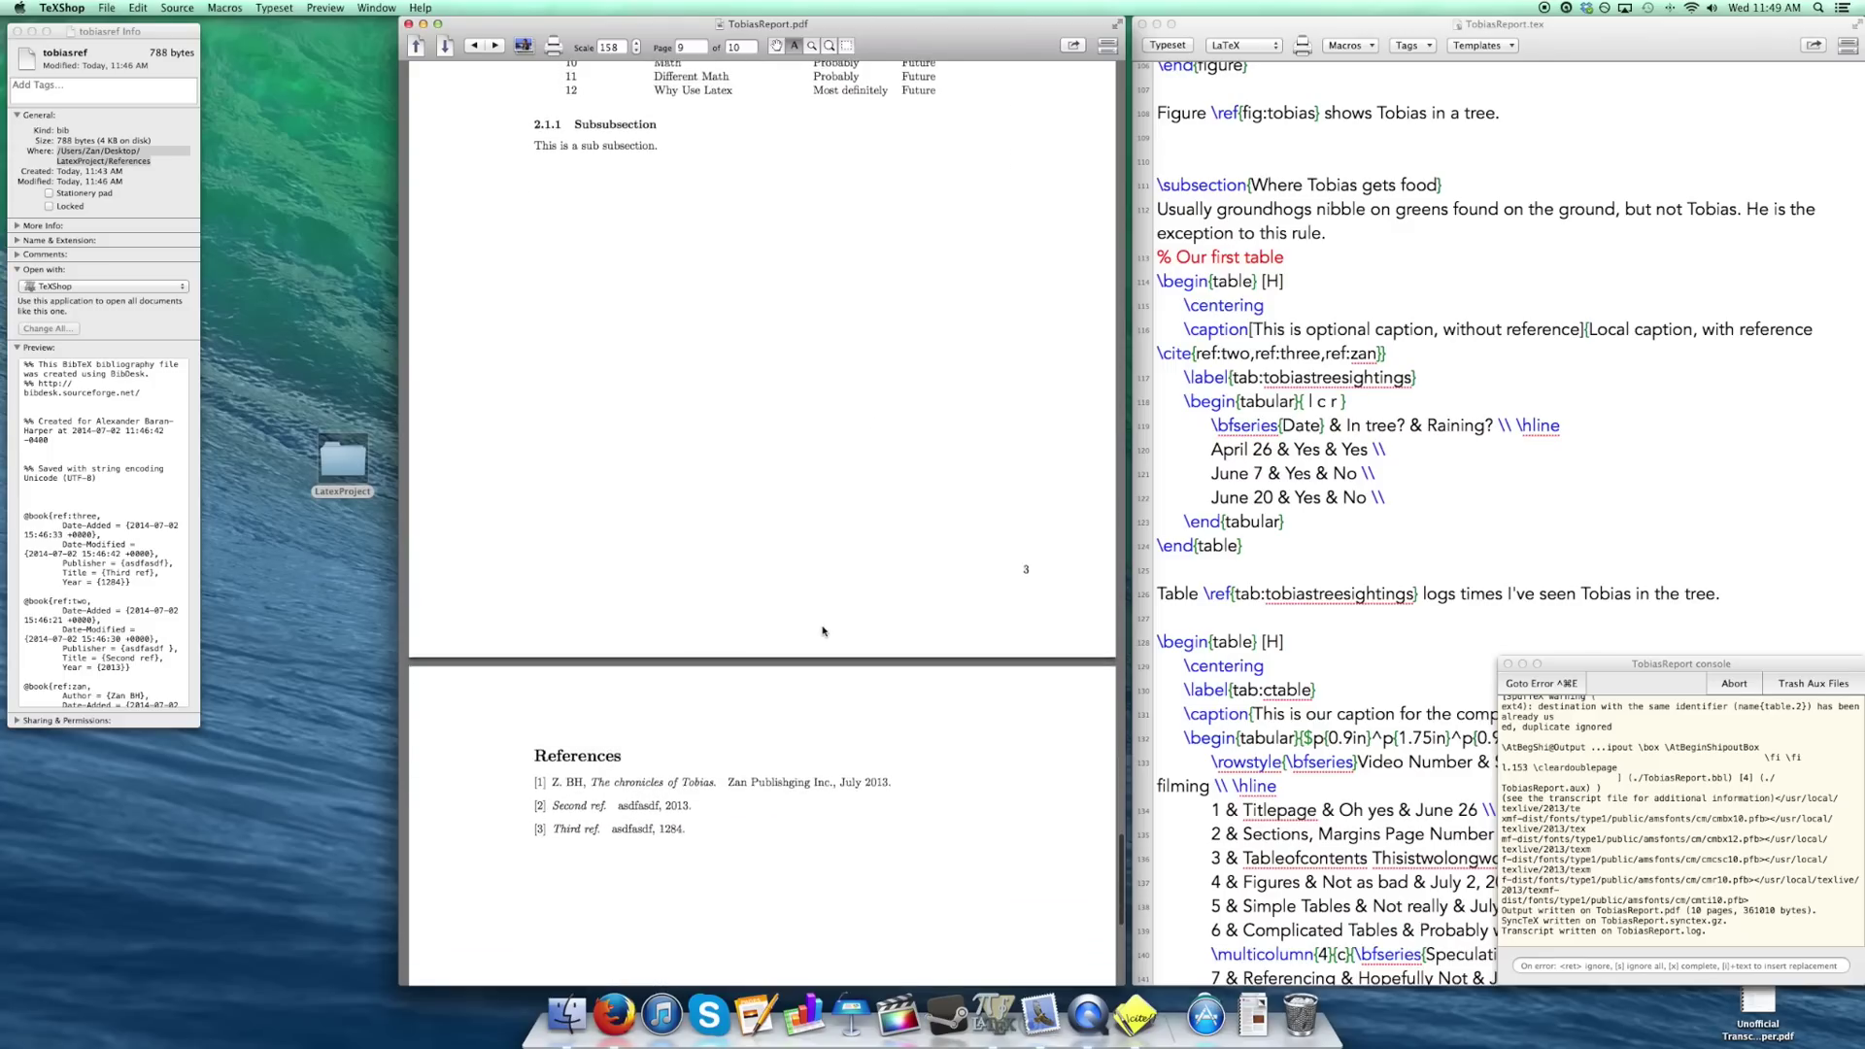
scroll(823, 630, "up", 10)
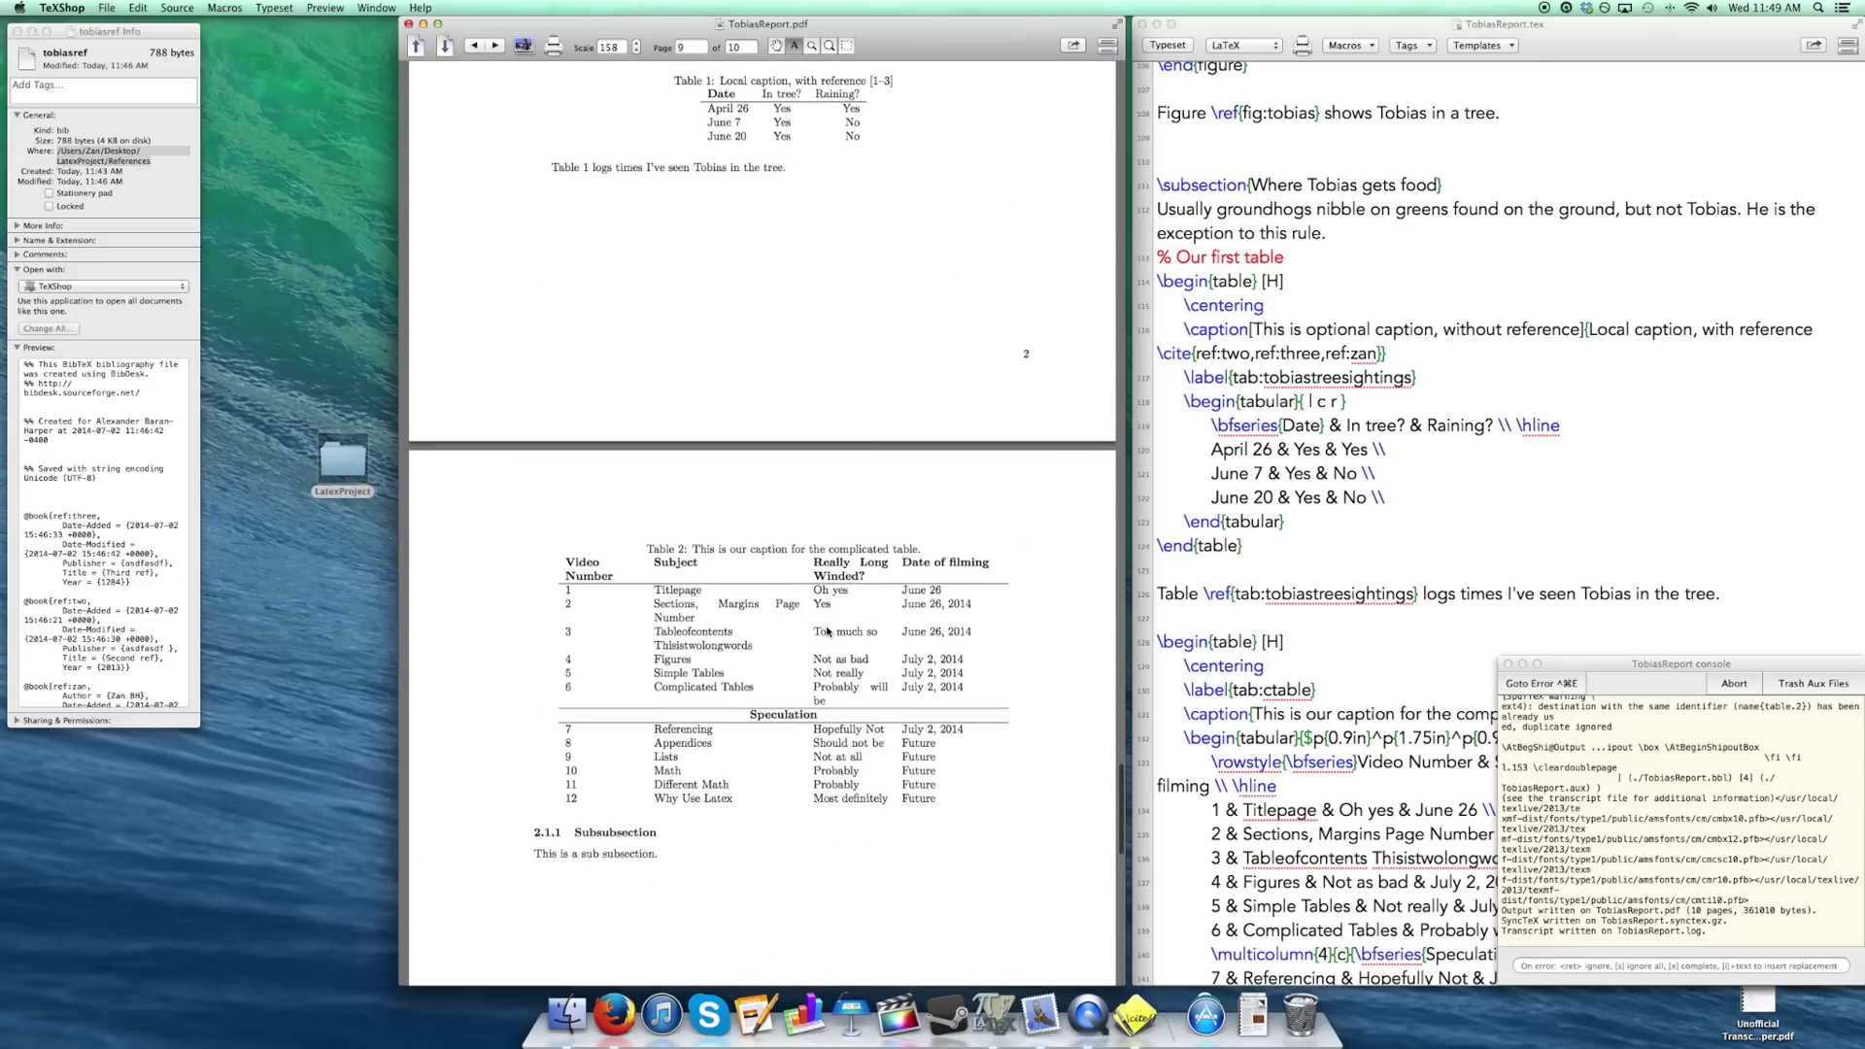